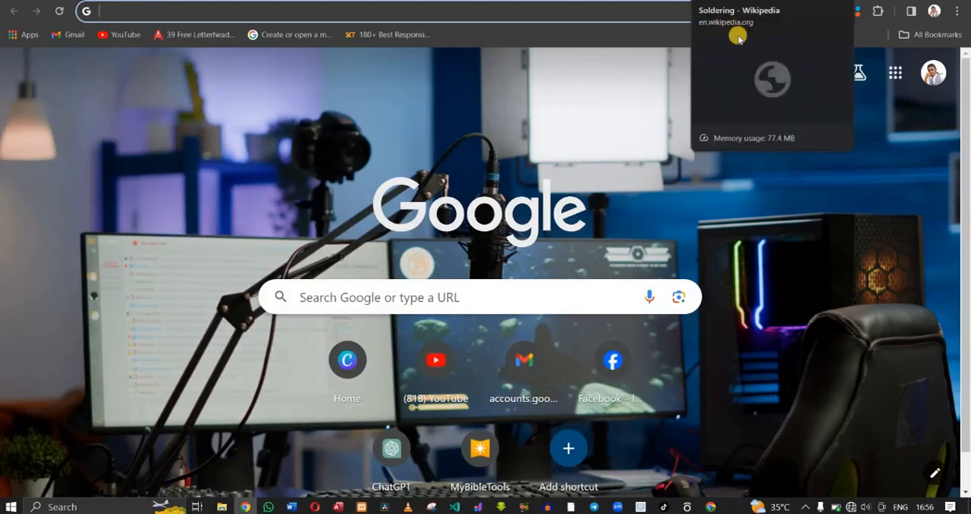
- Open the local WordPress site at localhost/dantechwebclass
click(596, 11)
text(LOcalhost/sms/)
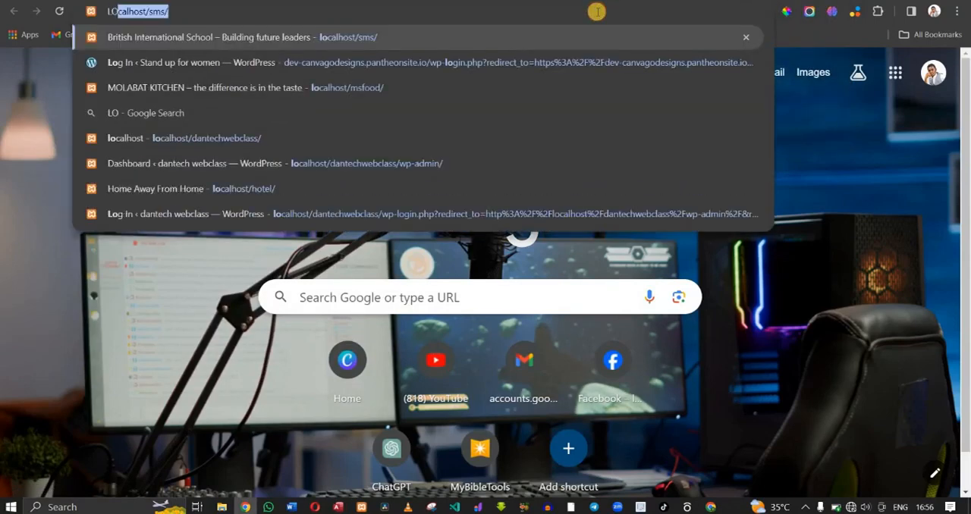
key(Right)
key(BackSpace)
key(BackSpace)
key(BackSpace)
key(BackSpace)
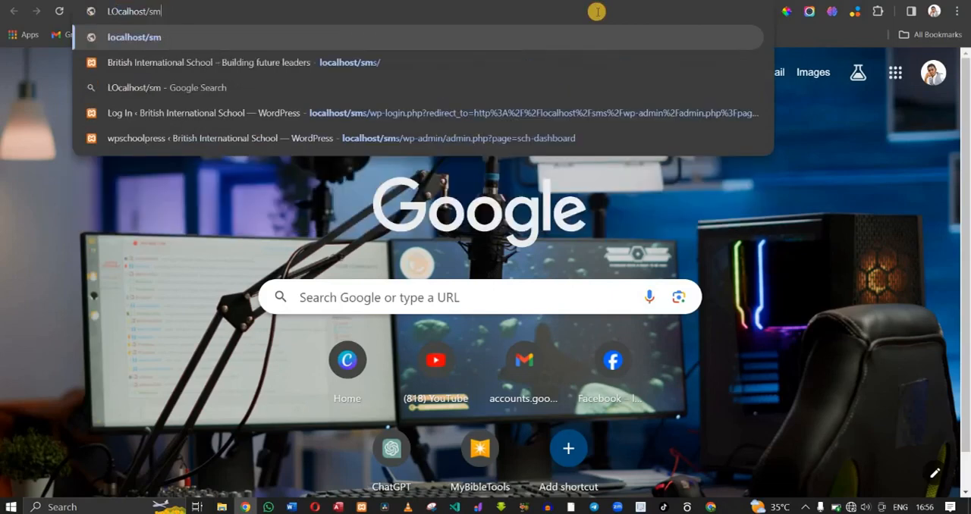
text(D)
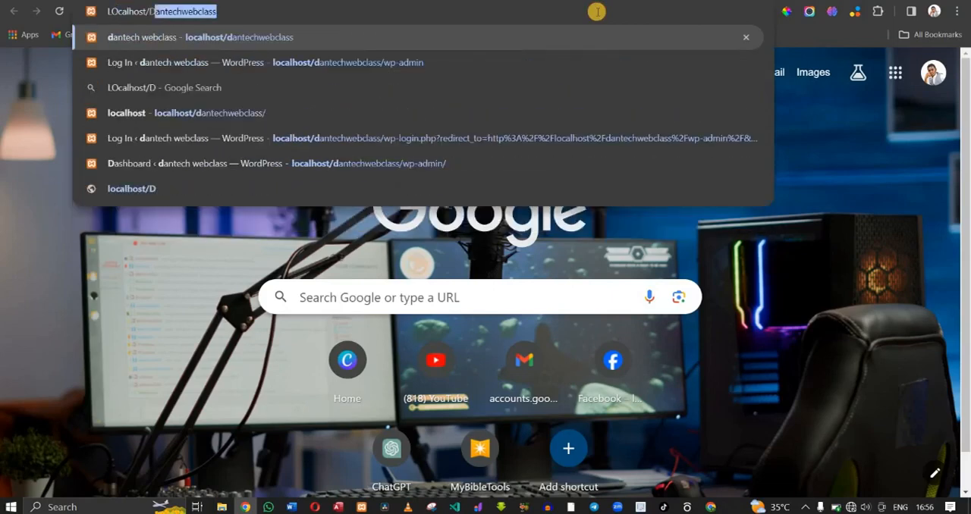
click(407, 37)
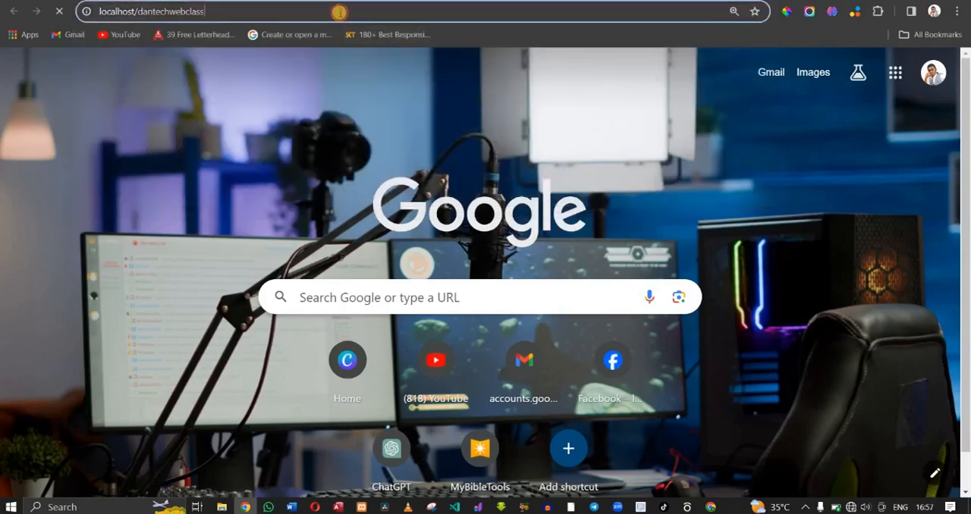
- Go to the site's wp-admin address and log in to WordPress with the prefilled credentials
click(339, 12)
click(339, 12)
text(/)
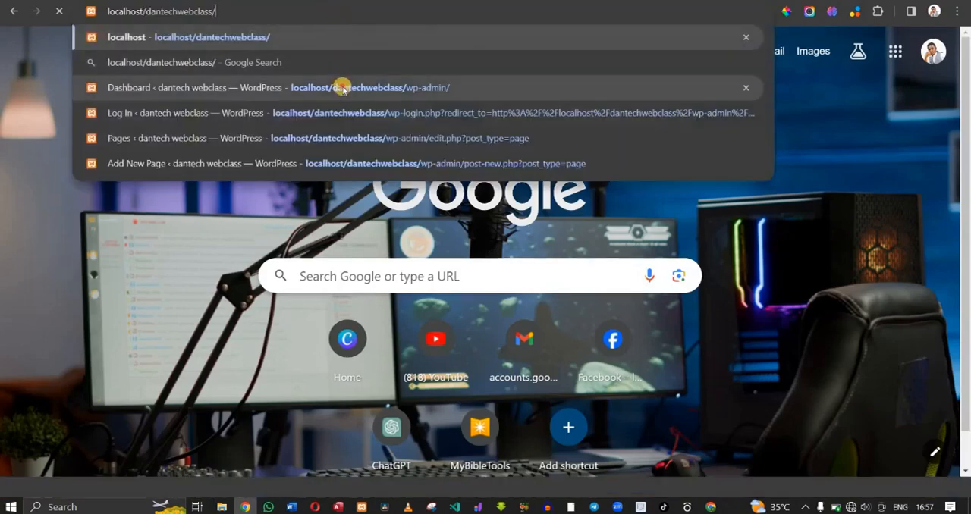
click(341, 88)
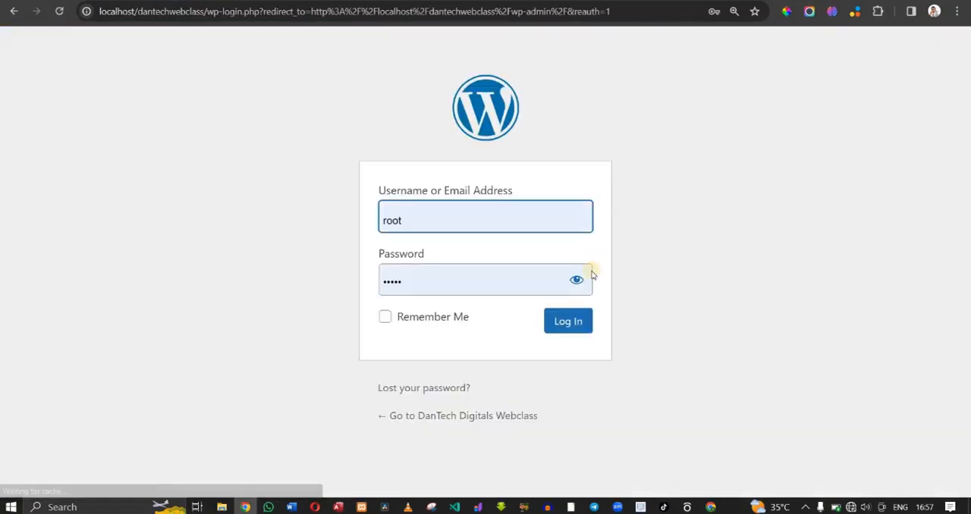
click(574, 324)
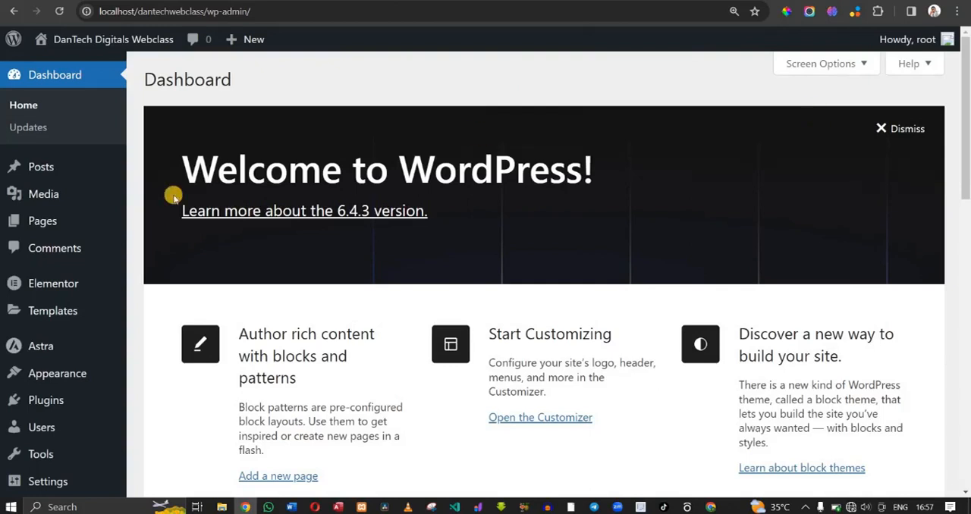
- Open the live site in a separate browser tab, look at its home page and return to the dashboard
mouse_move(99, 41)
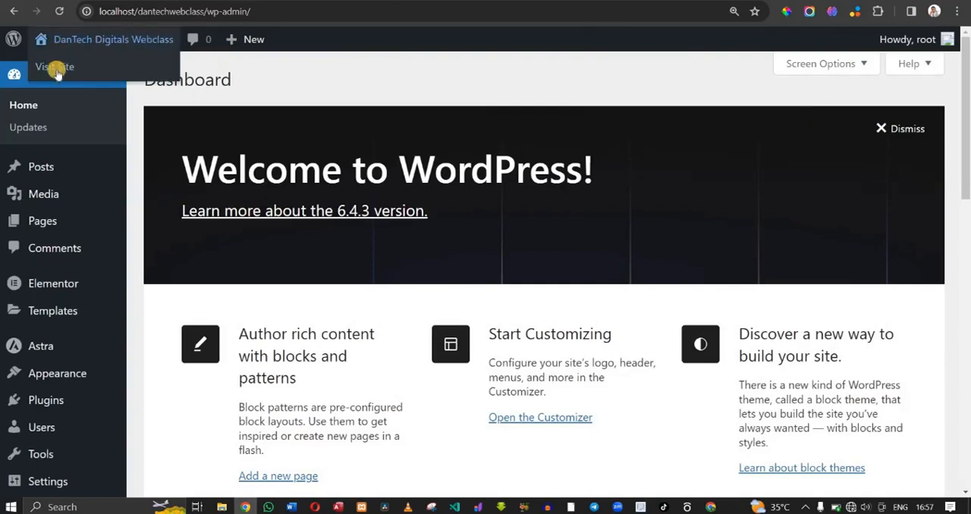
right_click(56, 68)
click(89, 84)
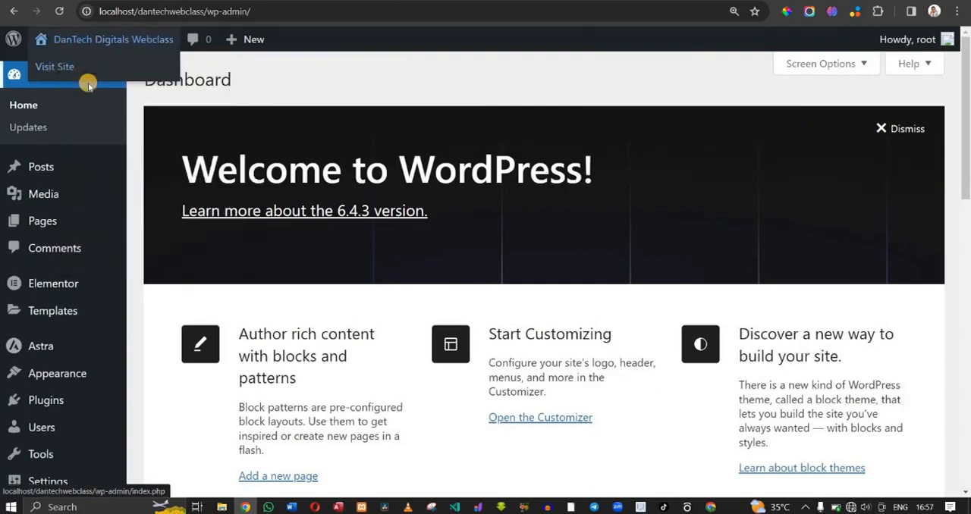
key(ctrl+Tab)
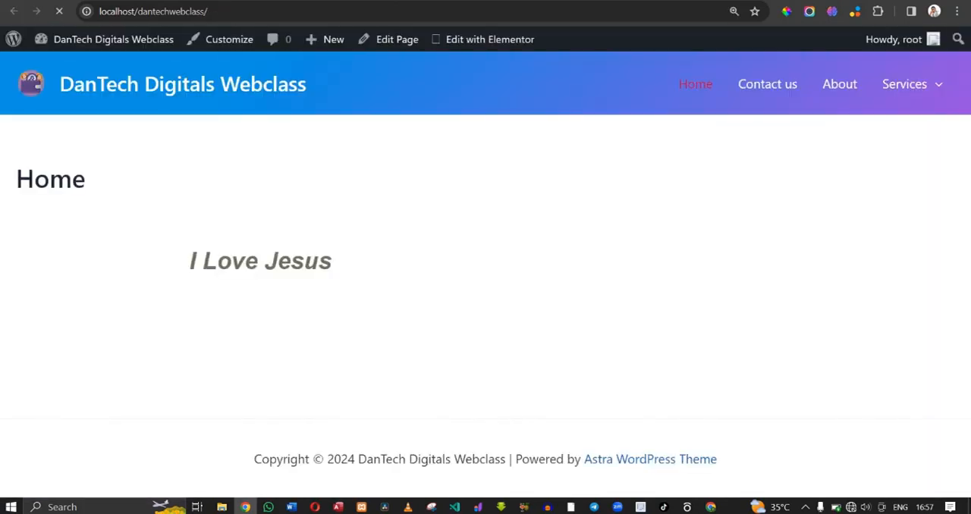
key(ctrl+shift+Tab)
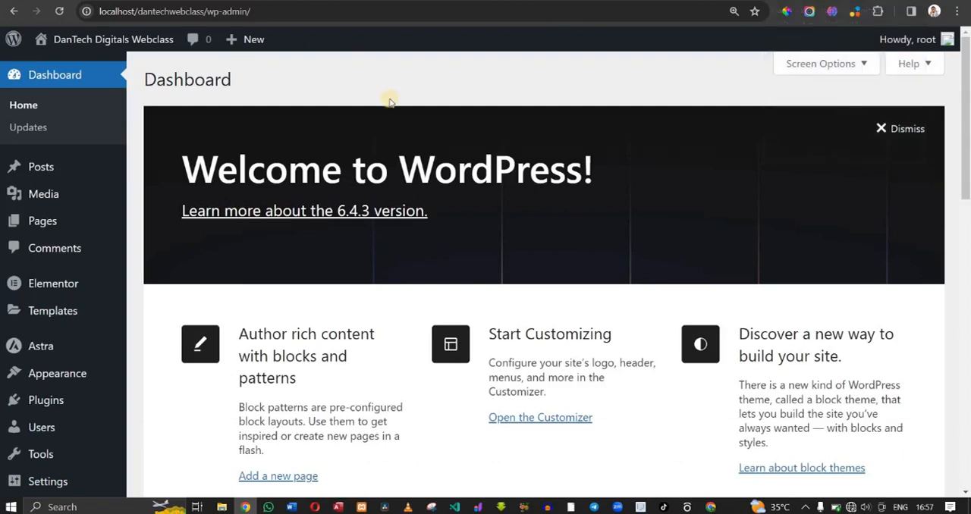
key(ctrl+Tab)
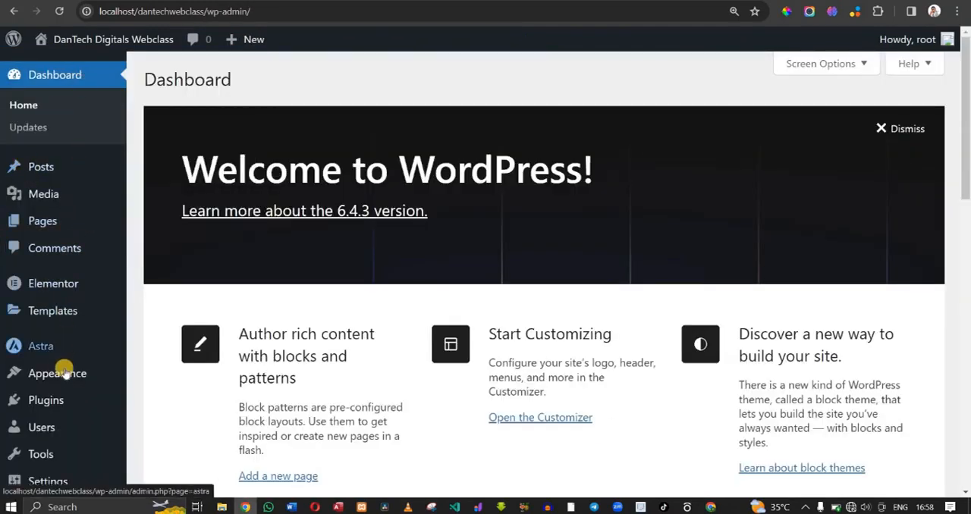
- Open the Footer Builder in the theme customizer
mouse_move(65, 373)
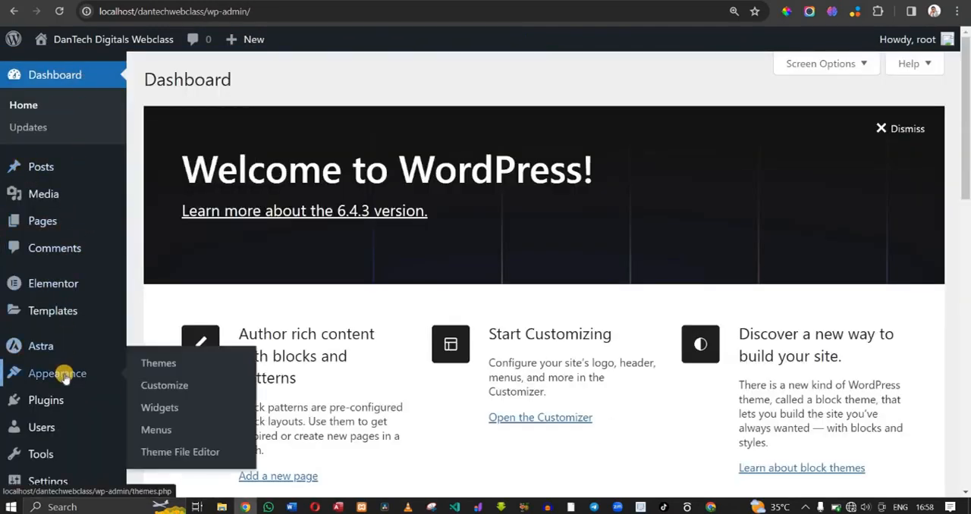
click(165, 387)
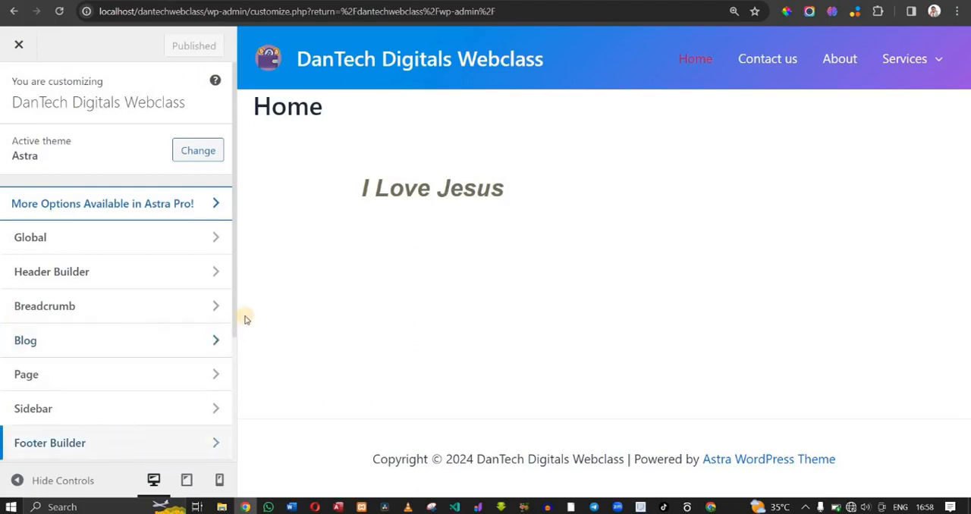
drag(234, 319, 251, 430)
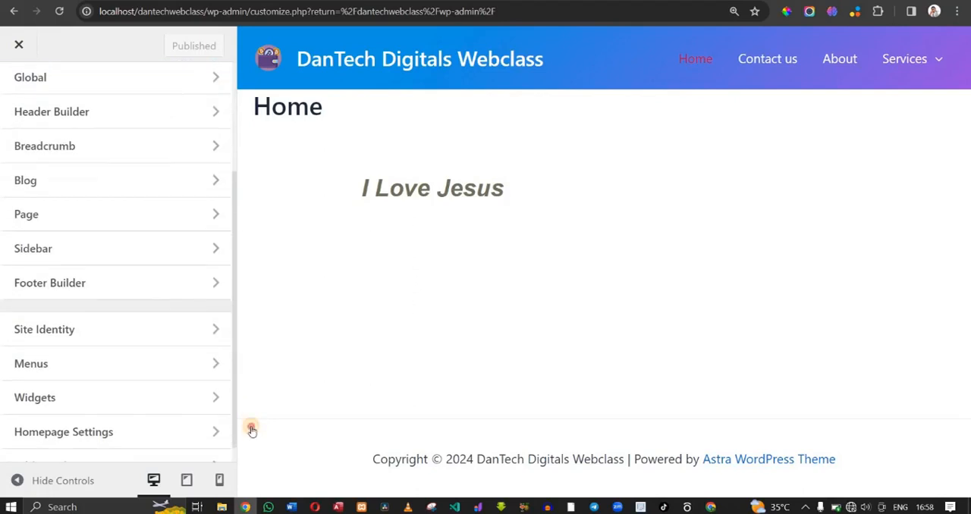
click(96, 282)
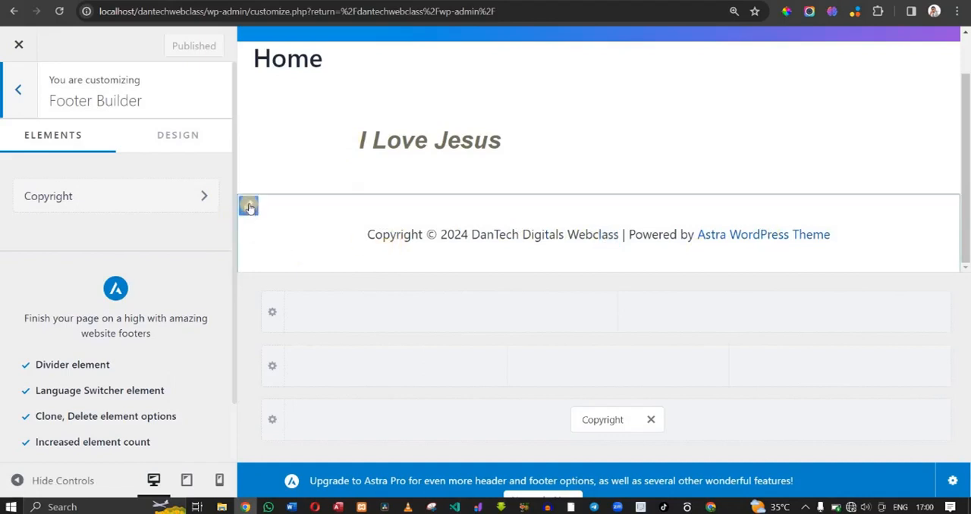
- Open the Below Footer row's settings and look through its general options
click(249, 207)
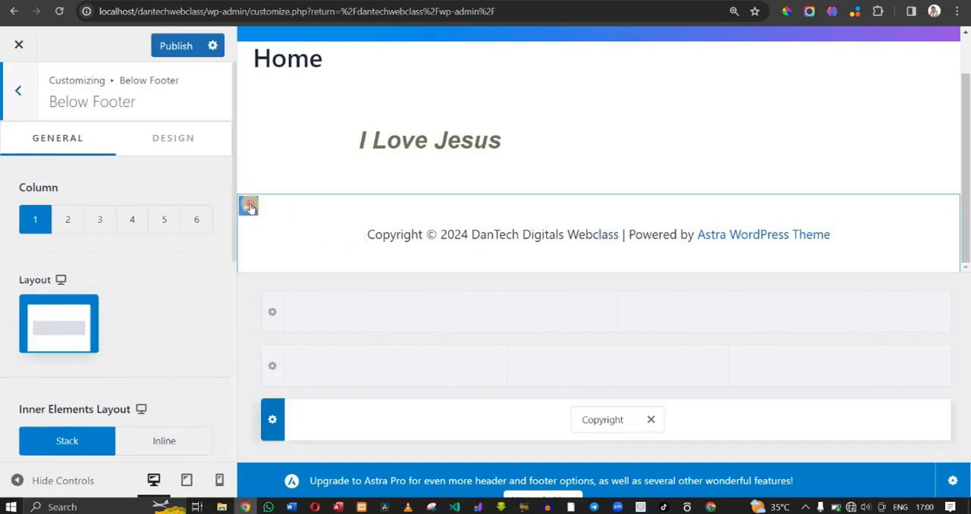
click(253, 206)
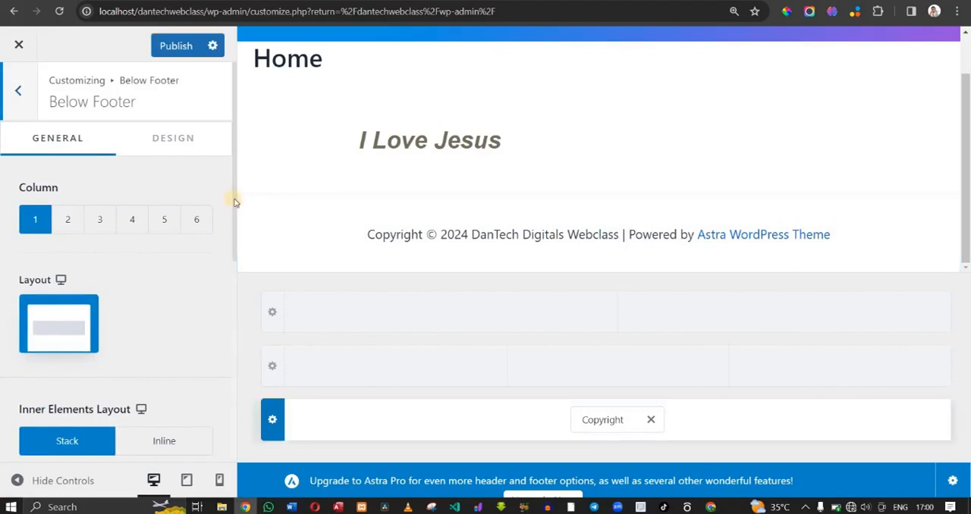
drag(234, 202, 232, 159)
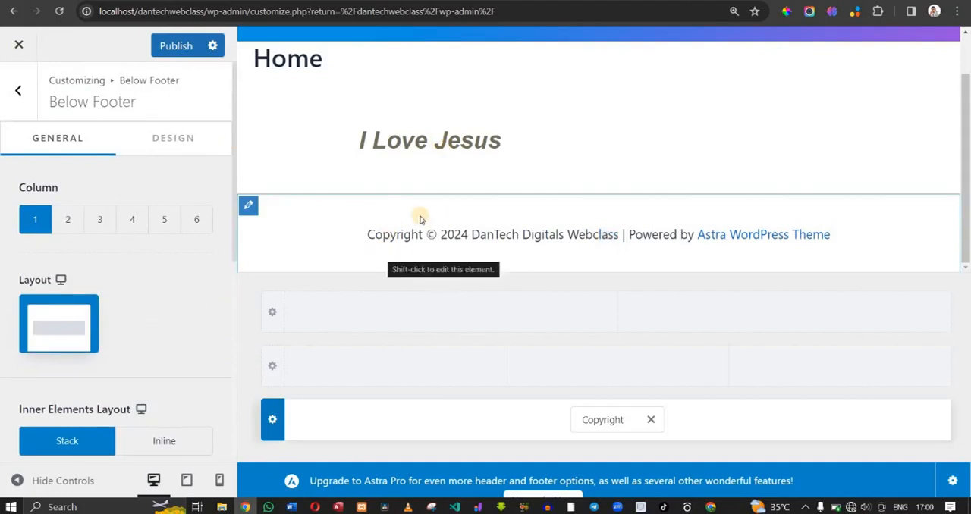
- Open the footer's Copyright element for editing and delete the [theme_author] shortcode after "Powered by"
click(607, 237)
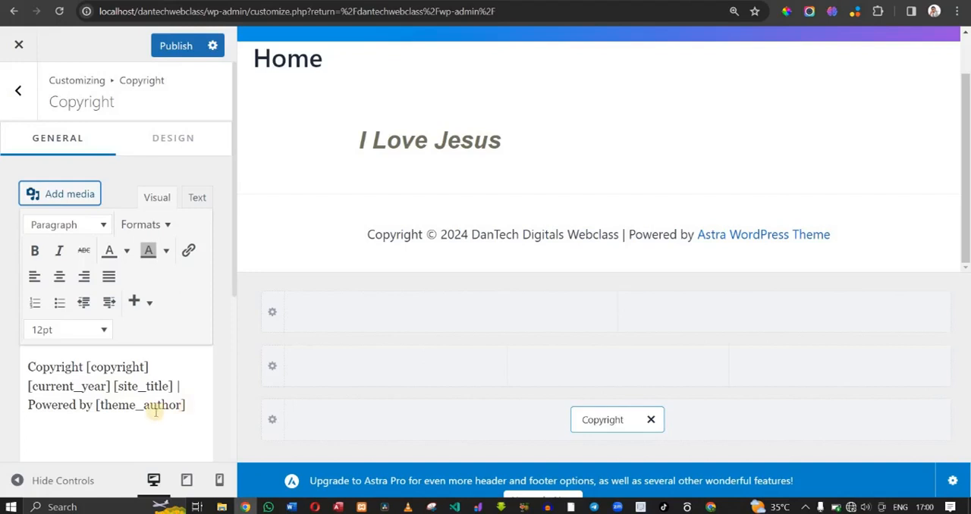
click(197, 409)
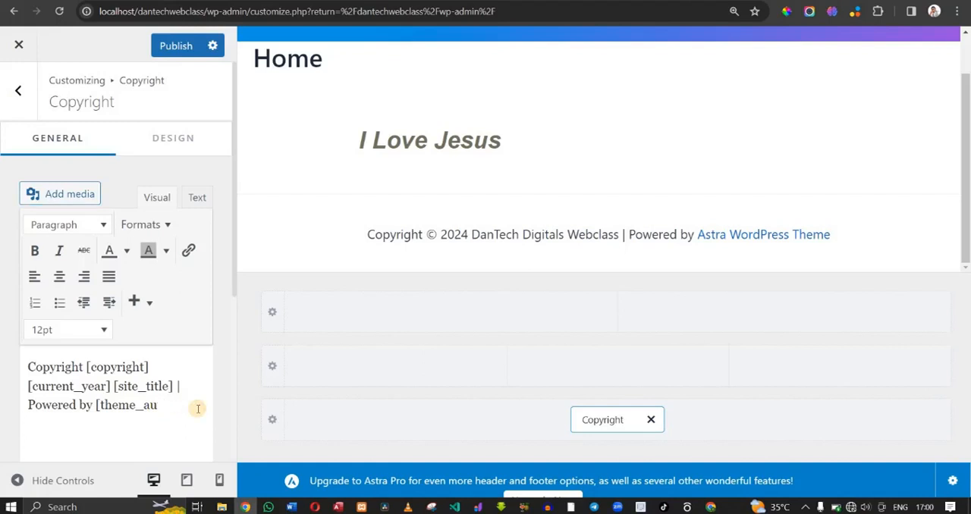
key(BackSpace)
key(BackSpace)
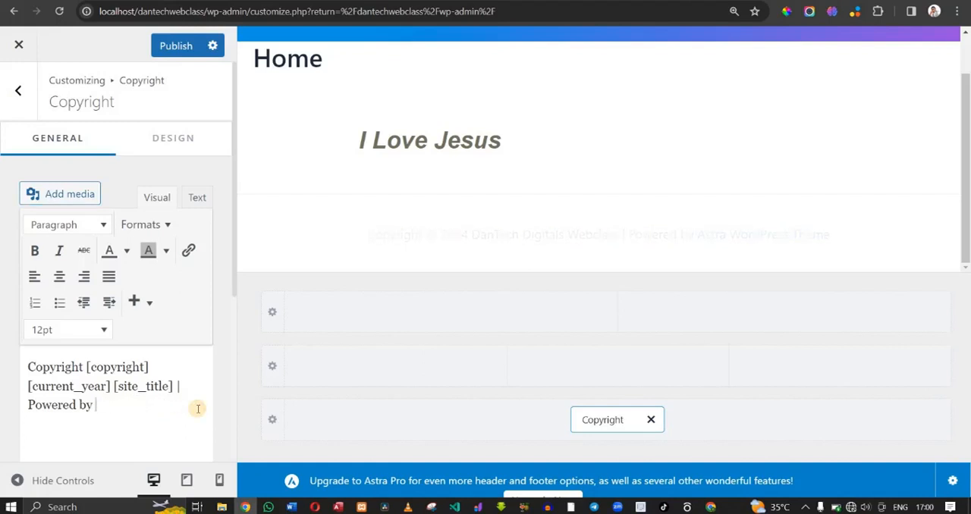
- Complete the copyright text with "DanTech Digitals" after "Powered by" and publish the change
text(dA)
key(BackSpace)
key(BackSpace)
text(Dantech)
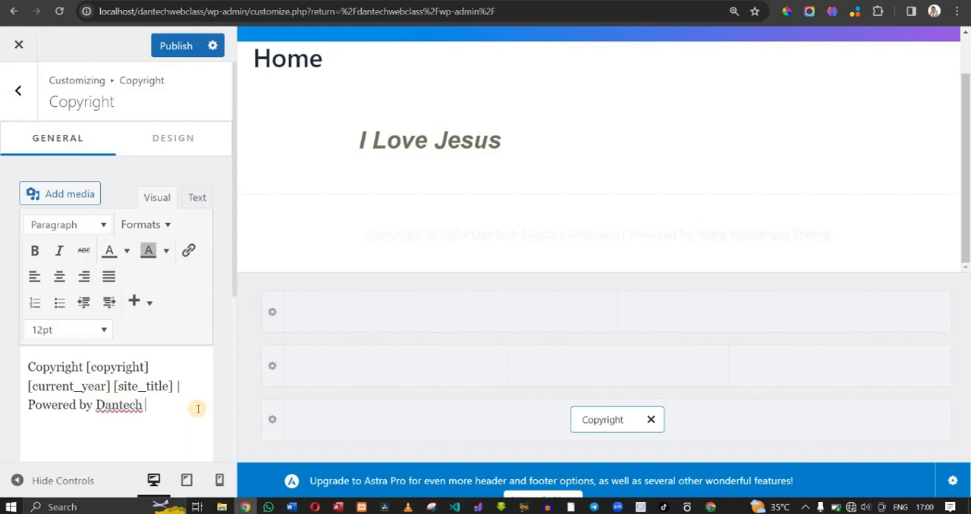
key(BackSpace)
key(BackSpace)
text(ch)
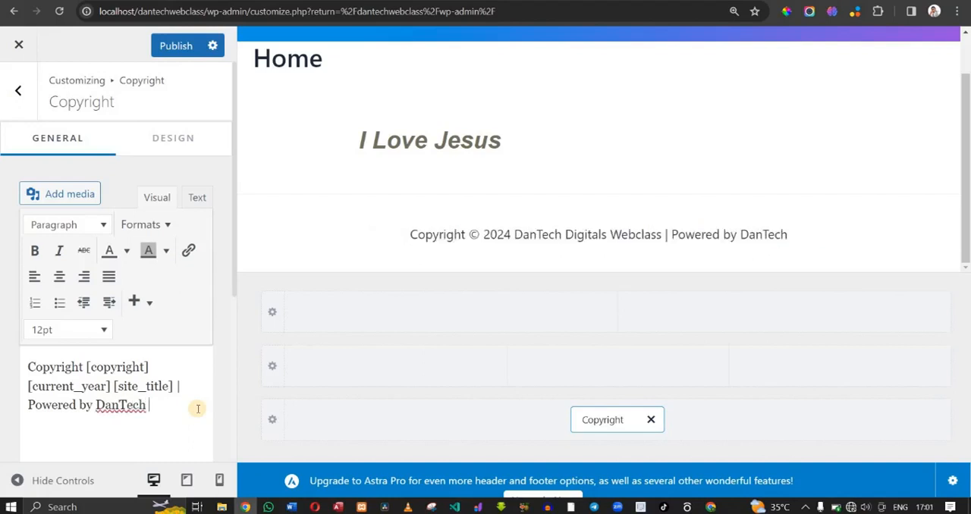
text( Digitlas)
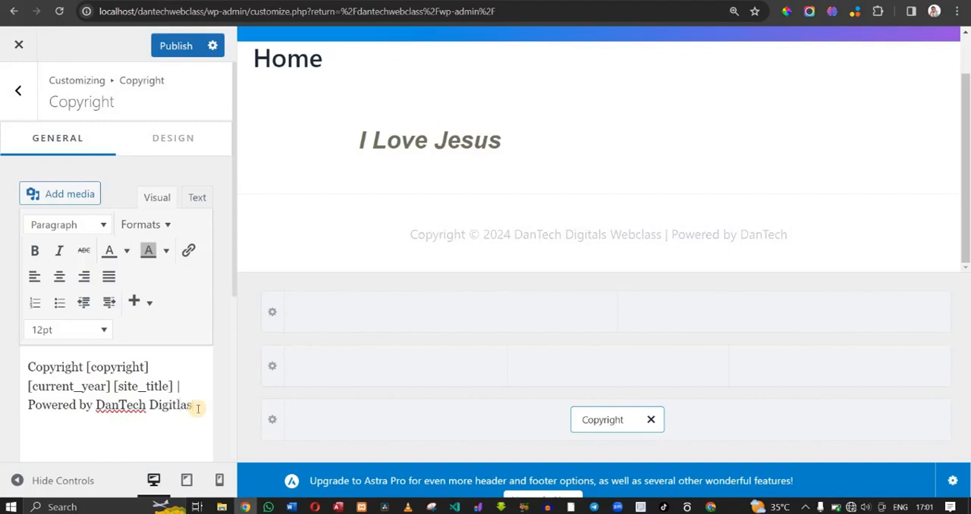
key(BackSpace)
key(BackSpace)
key(BackSpace)
text(als)
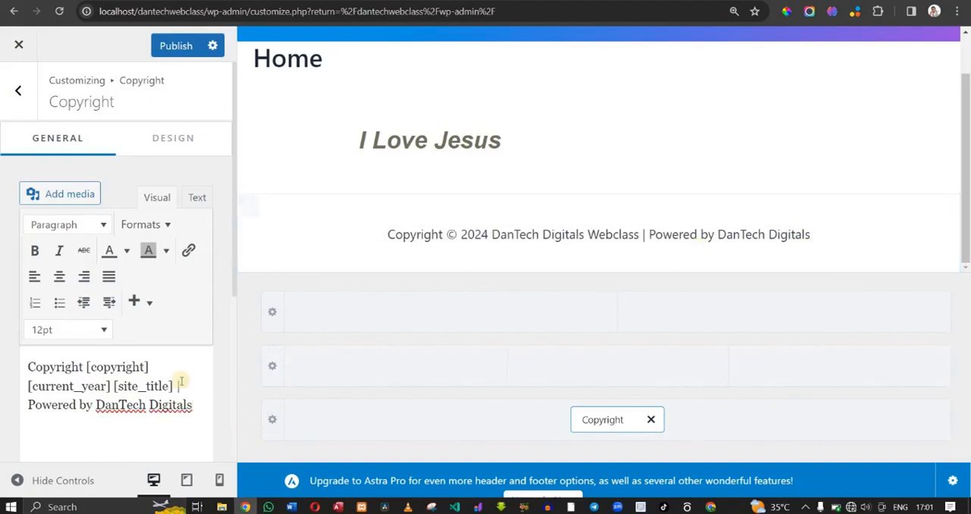
click(174, 46)
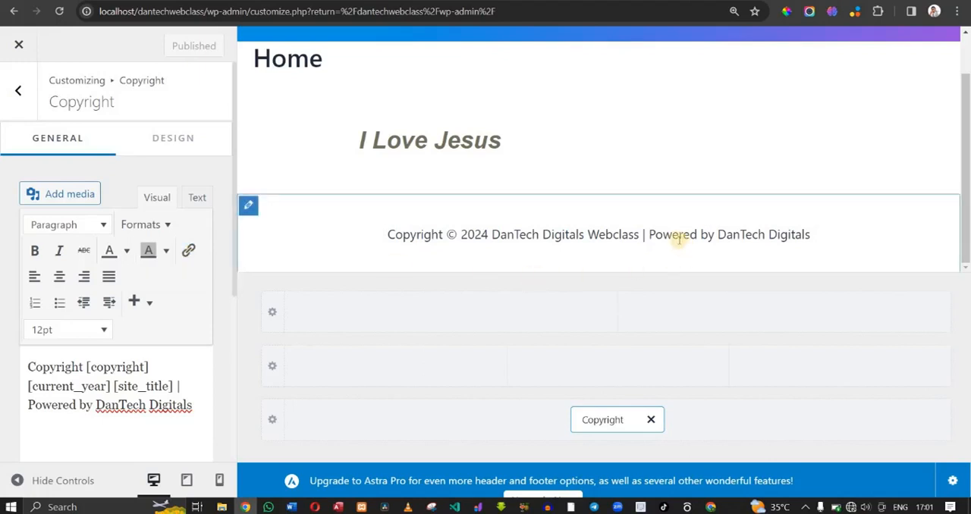
- Open and dismiss the link entry for the copyright text, and review the Copyright element's design settings
click(190, 253)
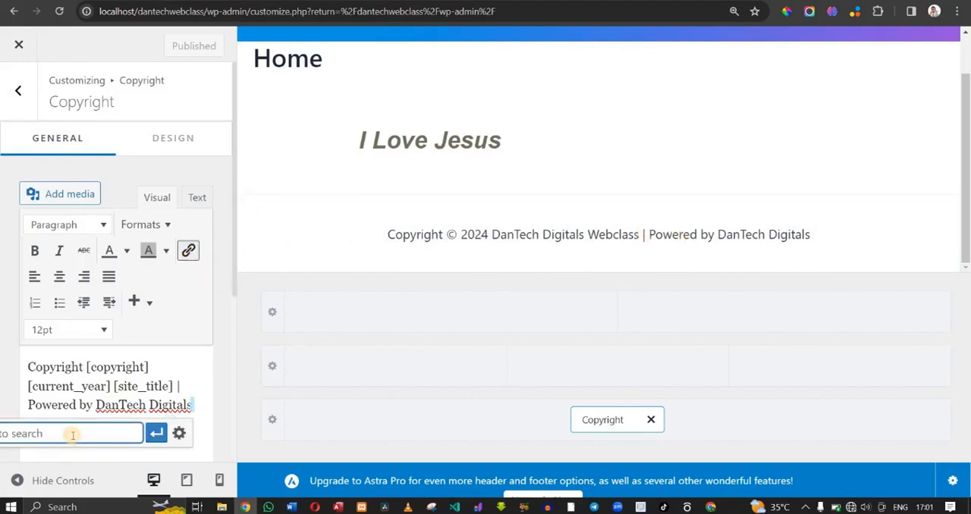
click(173, 367)
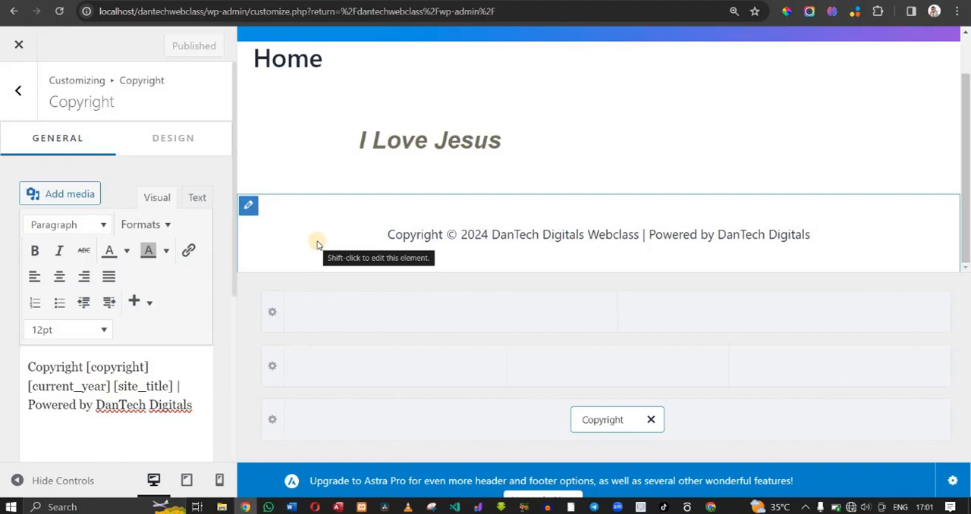
click(168, 135)
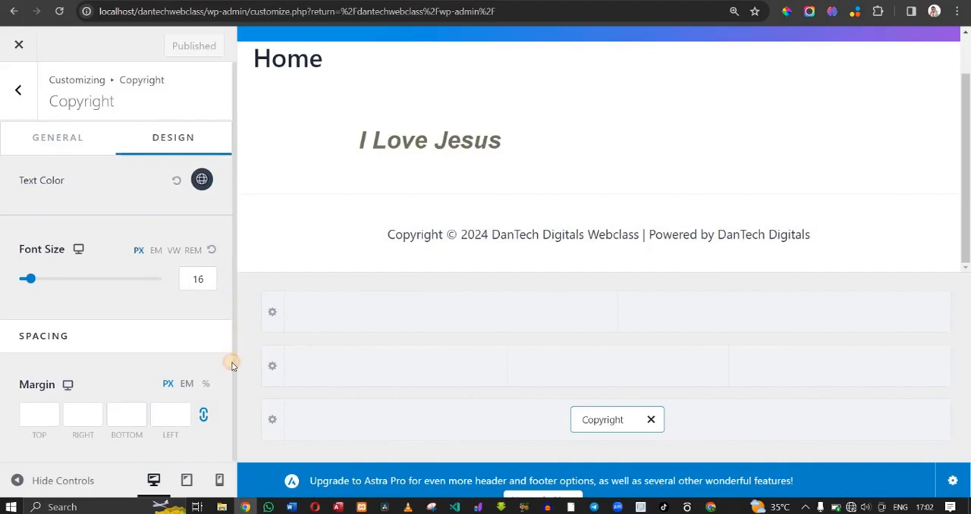
mouse_move(255, 232)
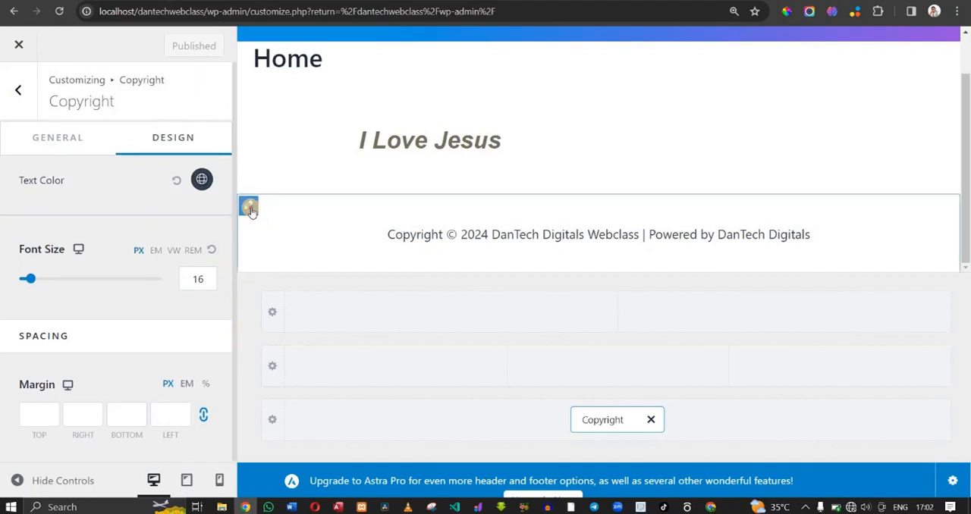
- Set the Below Footer row's background to the black palette swatch, Color 8
click(250, 208)
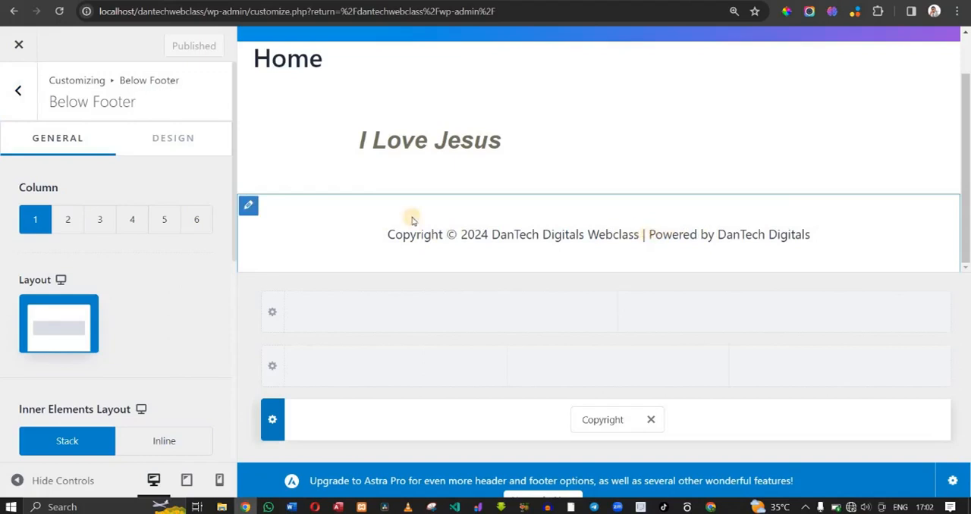
click(193, 148)
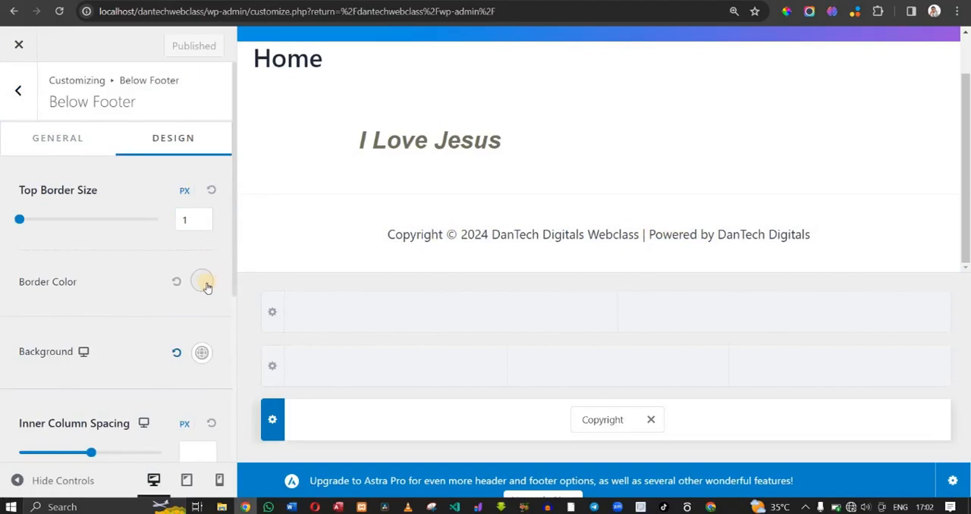
click(201, 354)
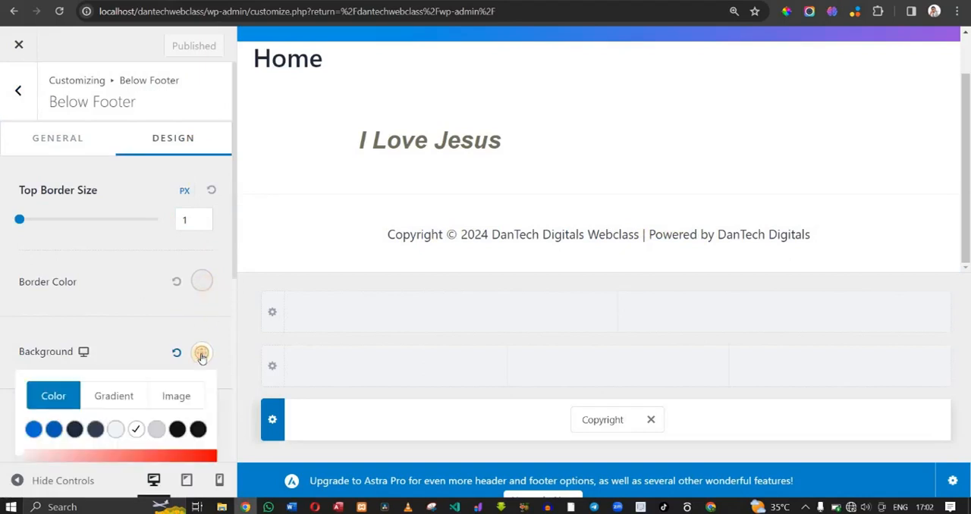
click(178, 429)
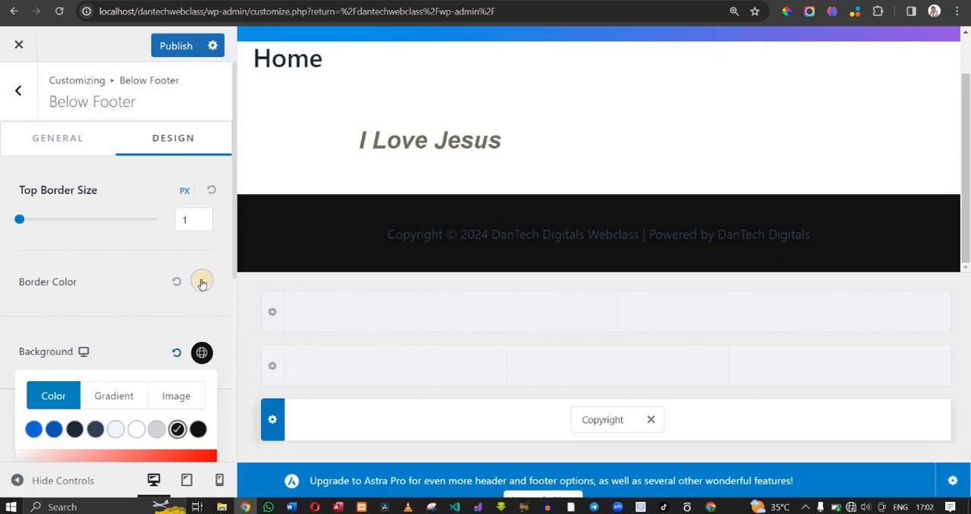
- Set the Below Footer row's border color to a custom dark red
click(201, 282)
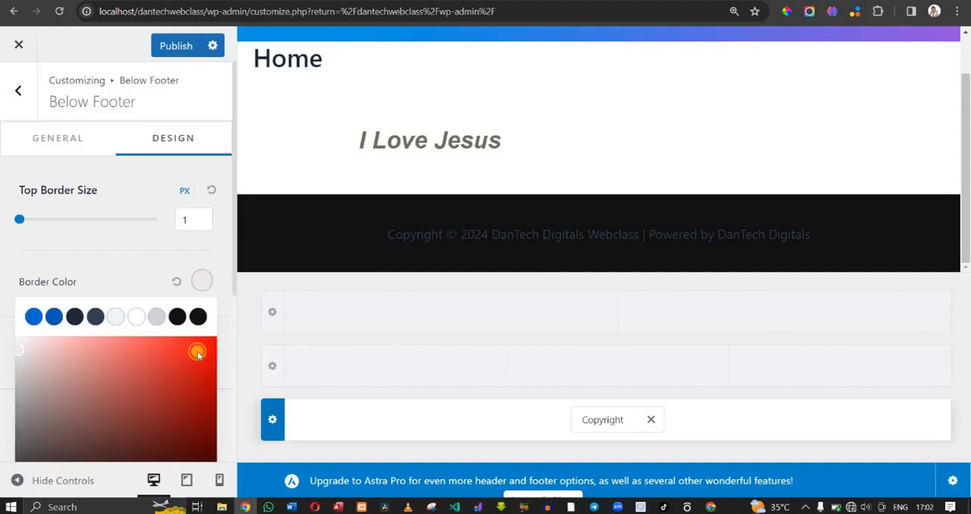
click(197, 352)
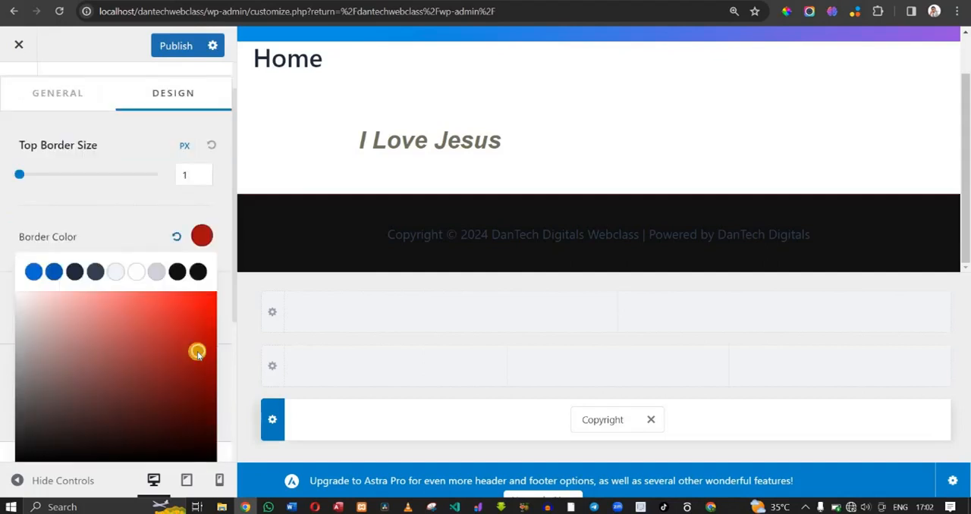
click(127, 213)
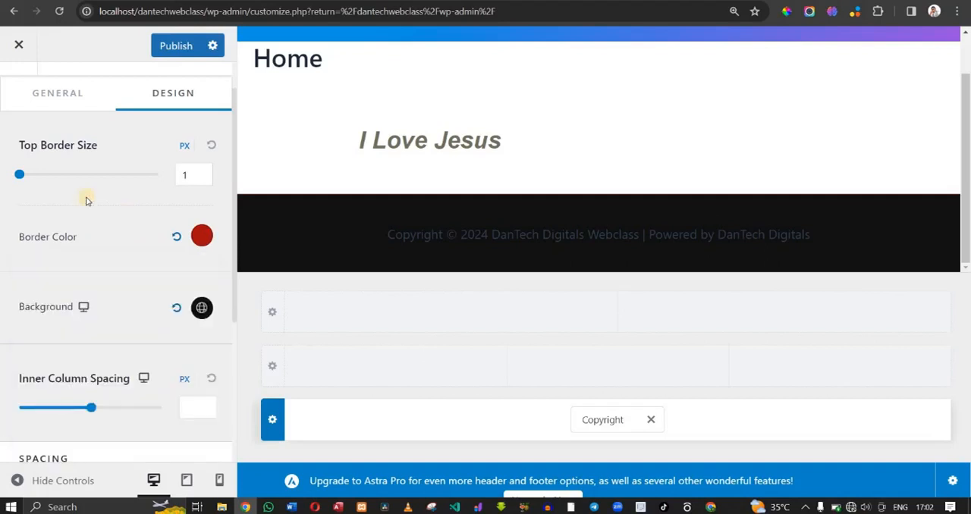
- Try thicker top borders on the Below Footer row and set the Top Border Size to 7 px
mouse_move(22, 175)
mouse_down()
mouse_move(38, 175)
mouse_move(27, 177)
mouse_up()
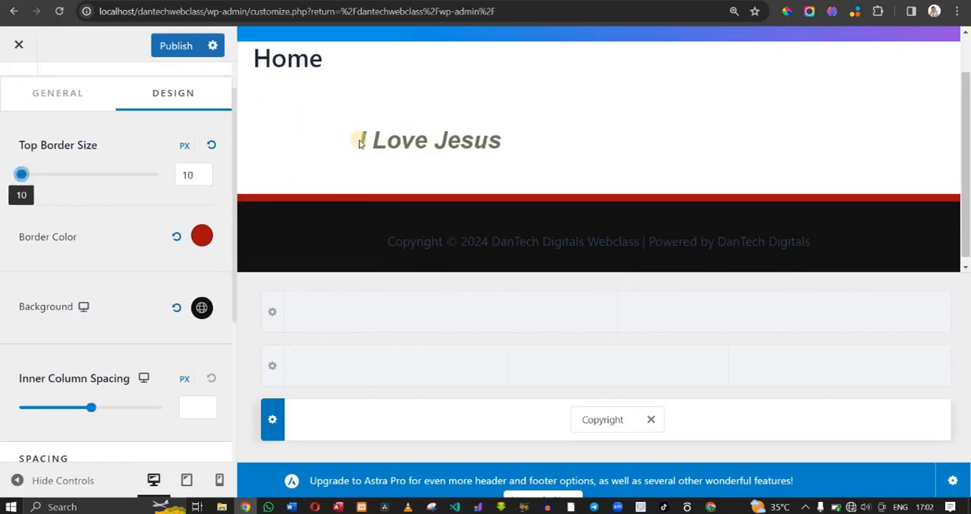
click(187, 175)
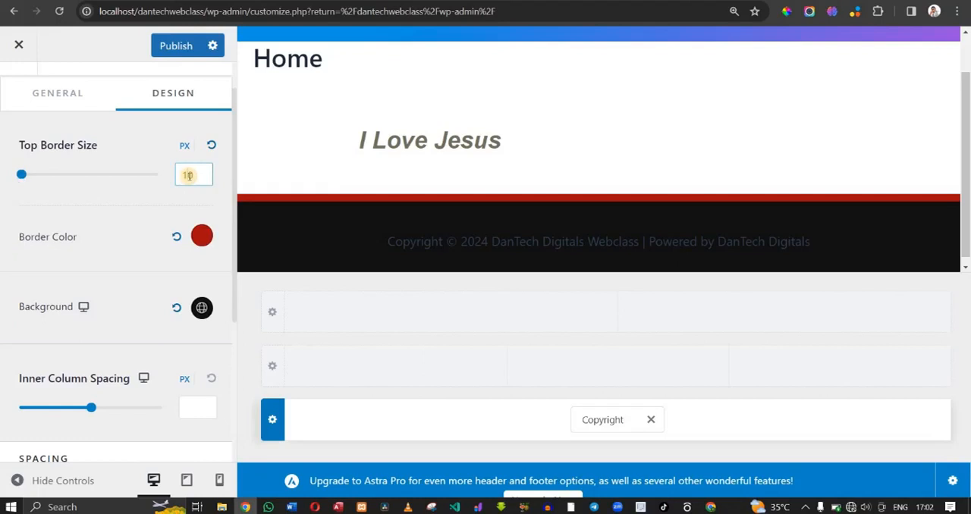
key(BackSpace)
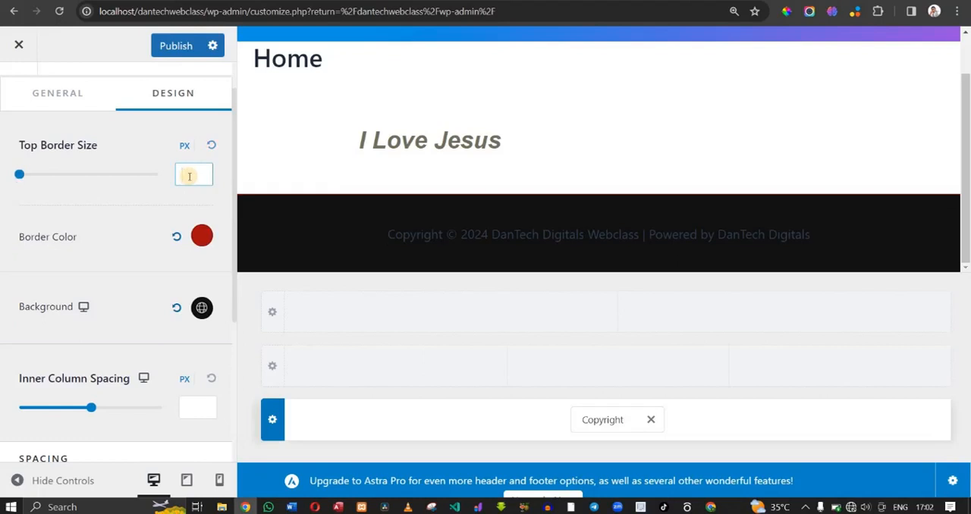
text(9)
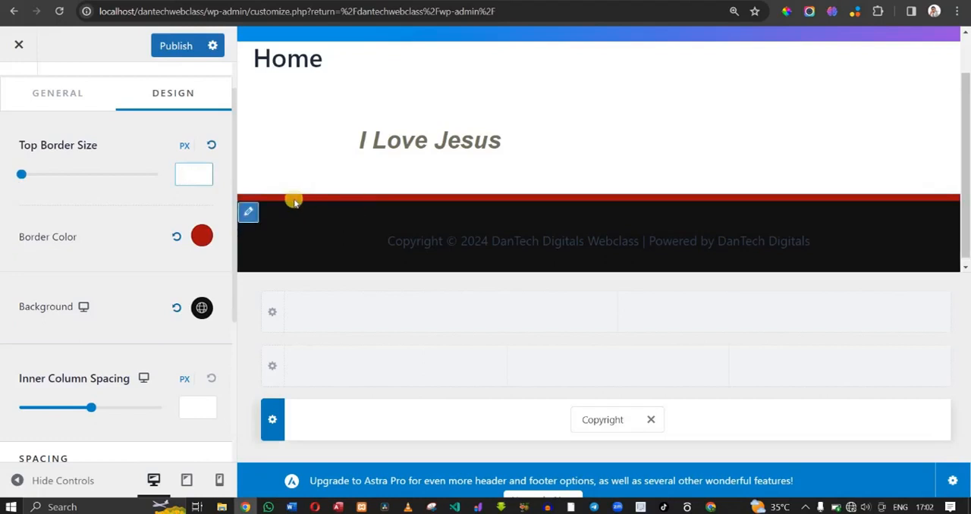
text(7)
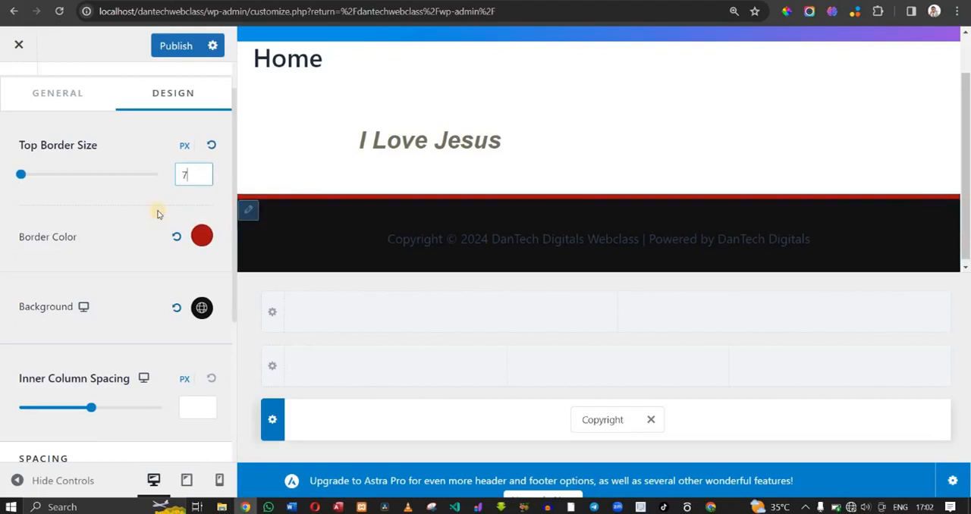
click(123, 334)
- Set the Below Footer row's Inner Column Spacing to 97 px and publish the footer changes
mouse_move(91, 408)
mouse_down()
mouse_move(6, 407)
mouse_move(89, 411)
mouse_up()
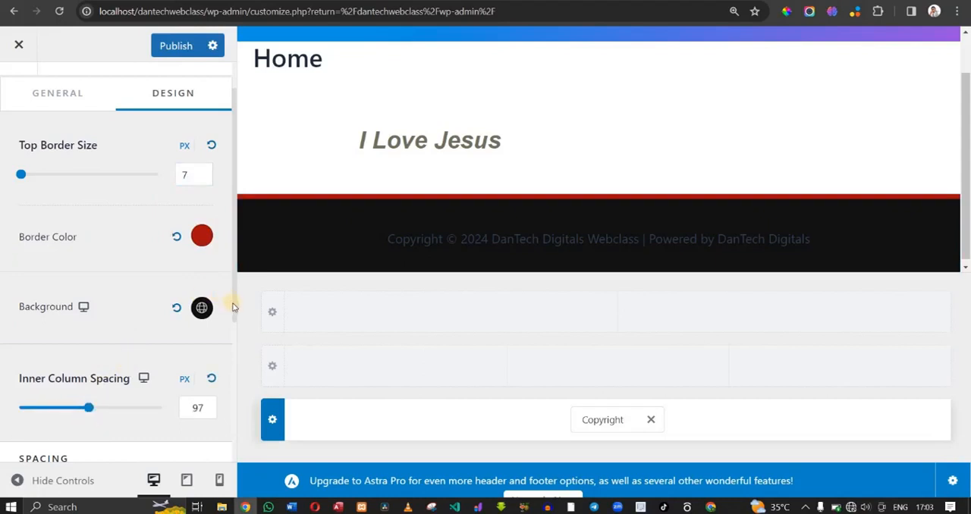
drag(234, 307, 244, 450)
scroll(234, 298, up, 4)
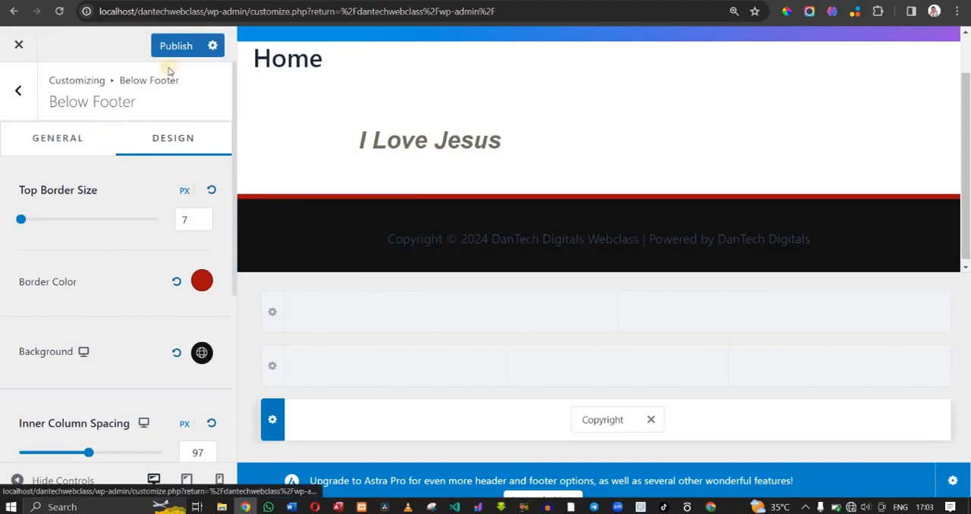
click(175, 44)
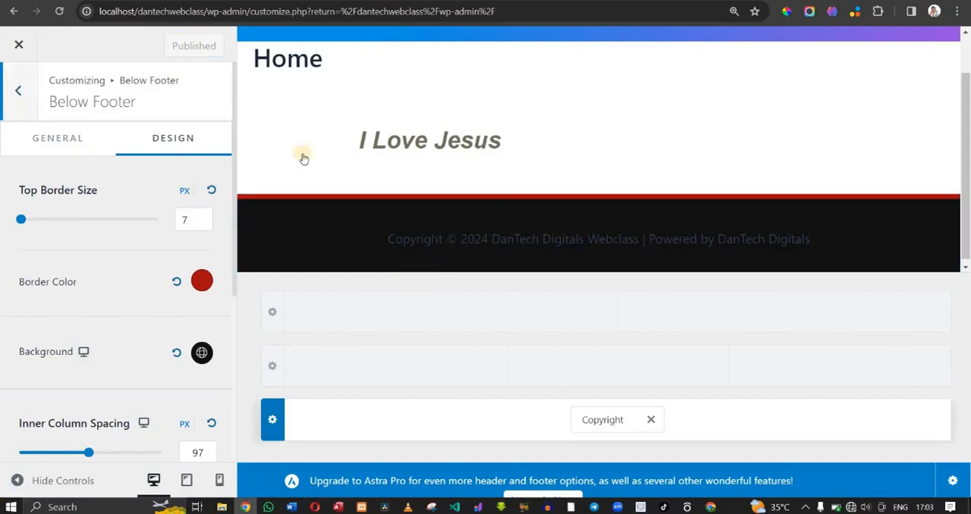
- Leave the Below Footer settings for the Footer Builder and open the Copyright element's text for editing
double_click(656, 240)
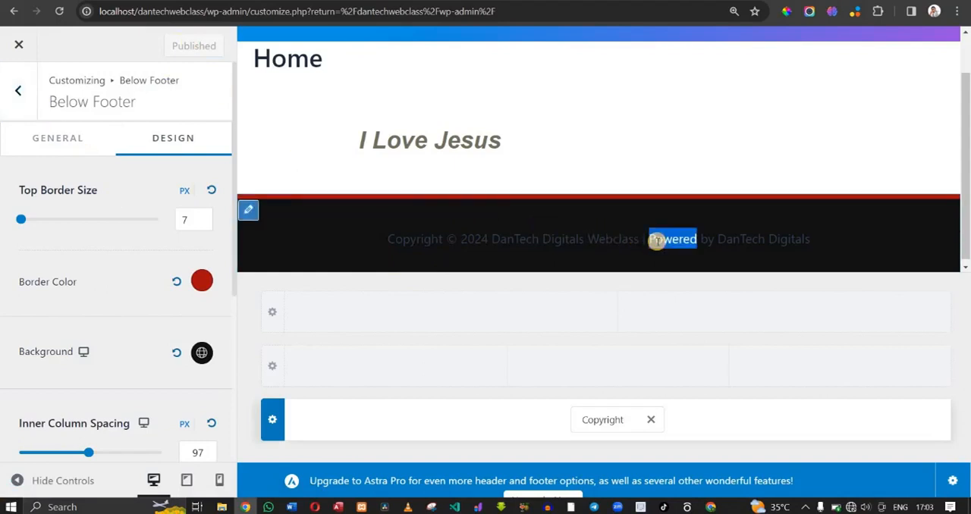
click(24, 140)
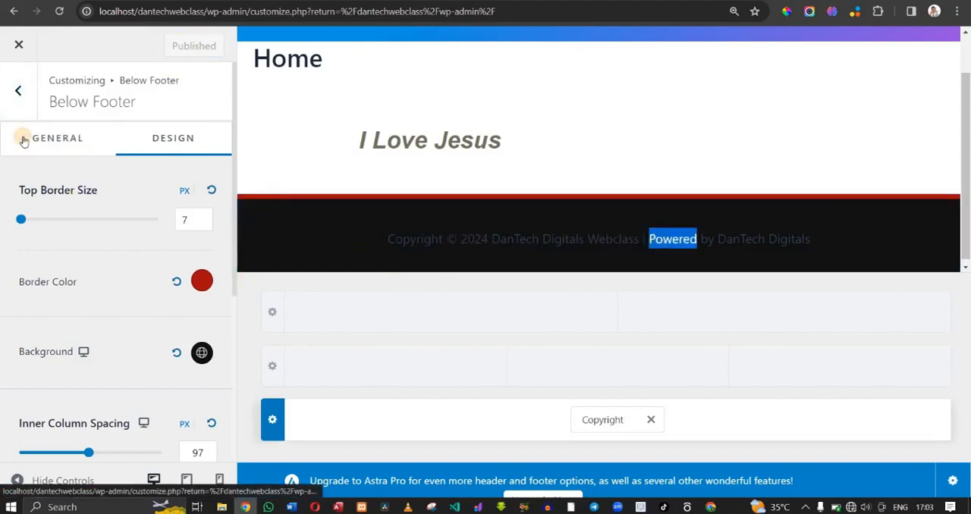
click(636, 239)
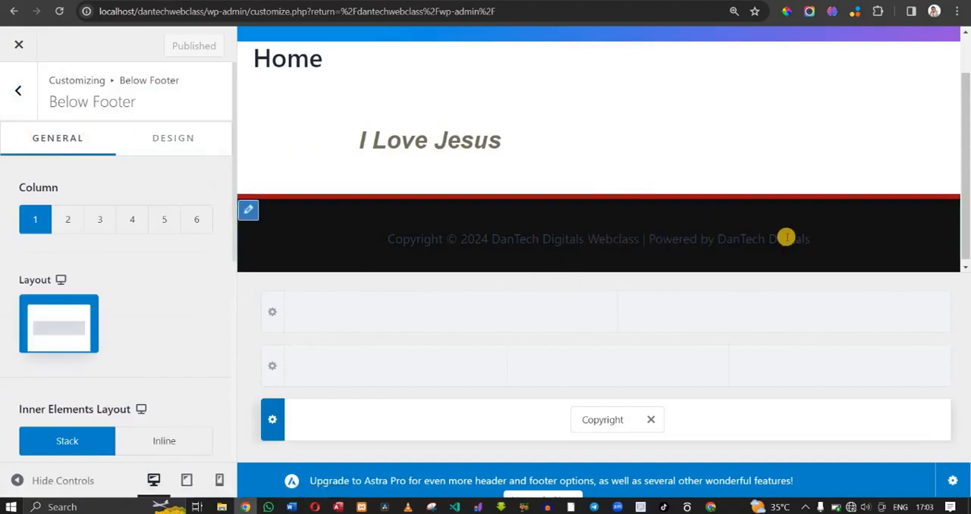
click(23, 92)
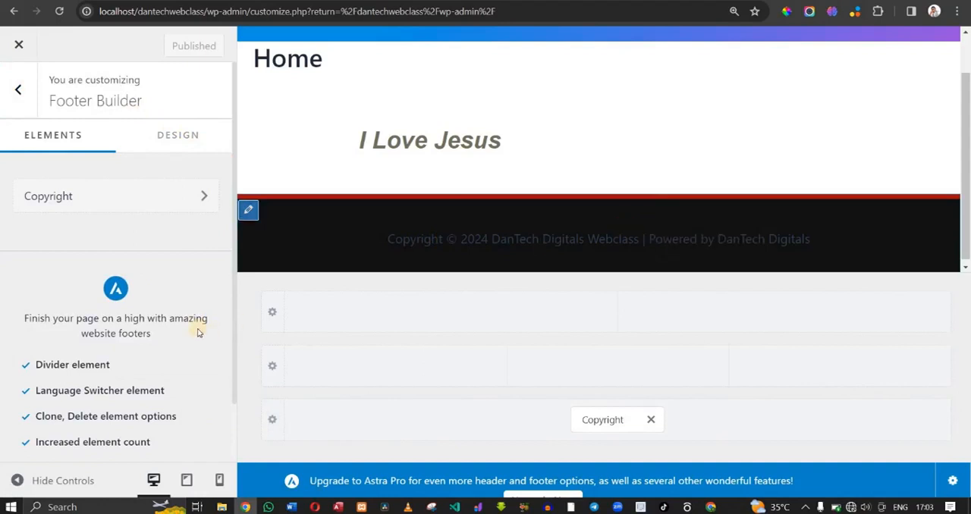
mouse_move(234, 281)
mouse_down()
mouse_move(232, 331)
mouse_move(232, 268)
mouse_up()
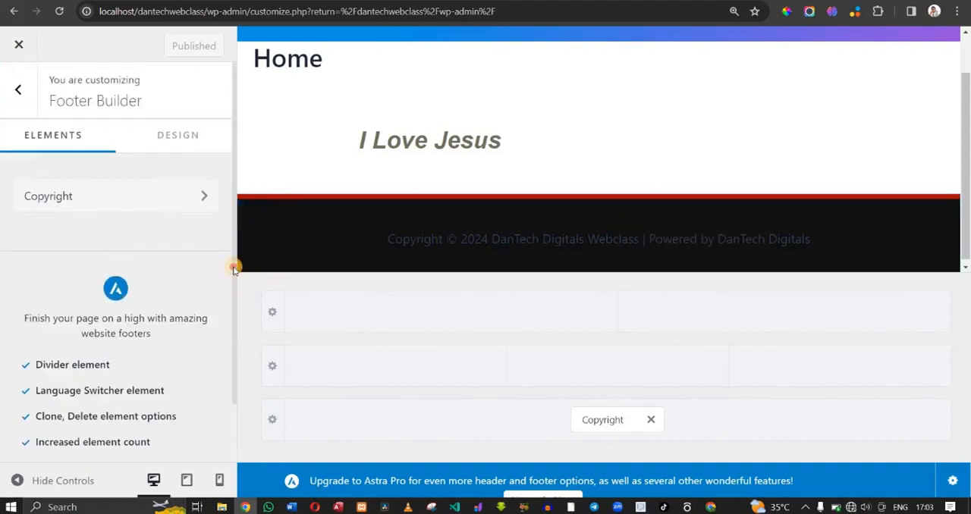
click(117, 196)
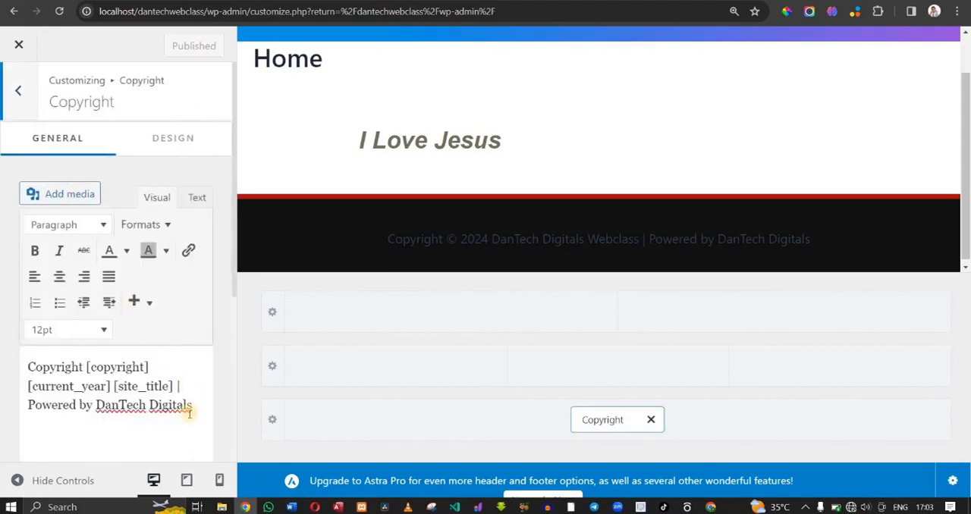
click(190, 413)
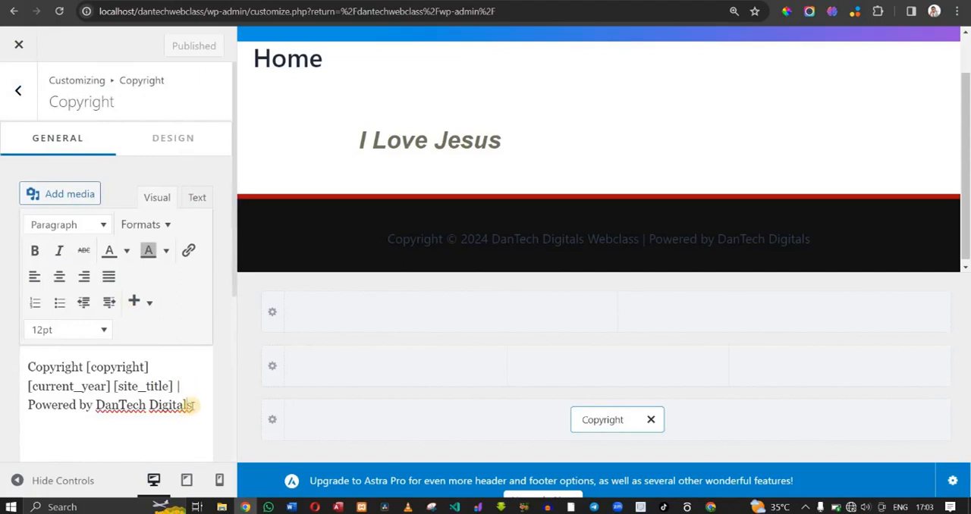
- Set the Copyright element's text color to the white palette swatch, Color 6, and publish the change
click(176, 142)
click(201, 180)
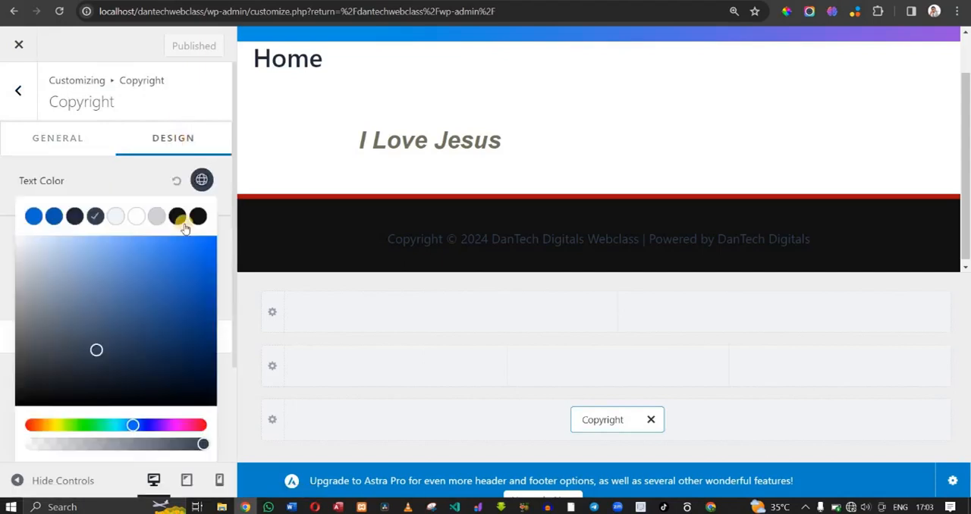
click(136, 217)
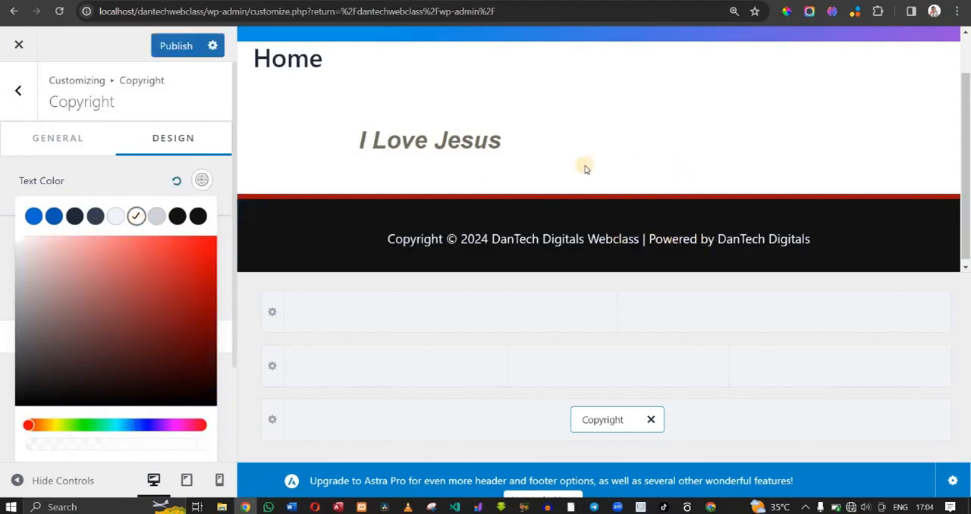
click(135, 172)
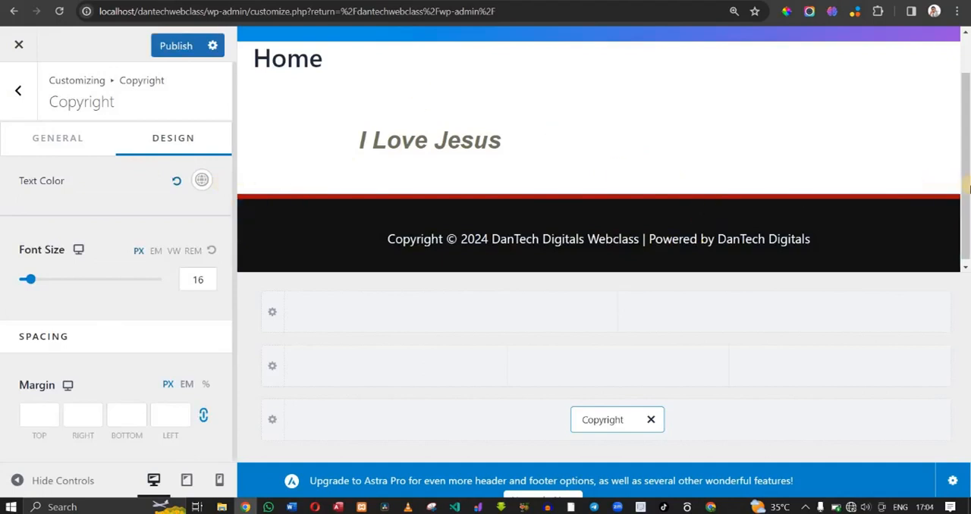
scroll(961, 193, up, 2)
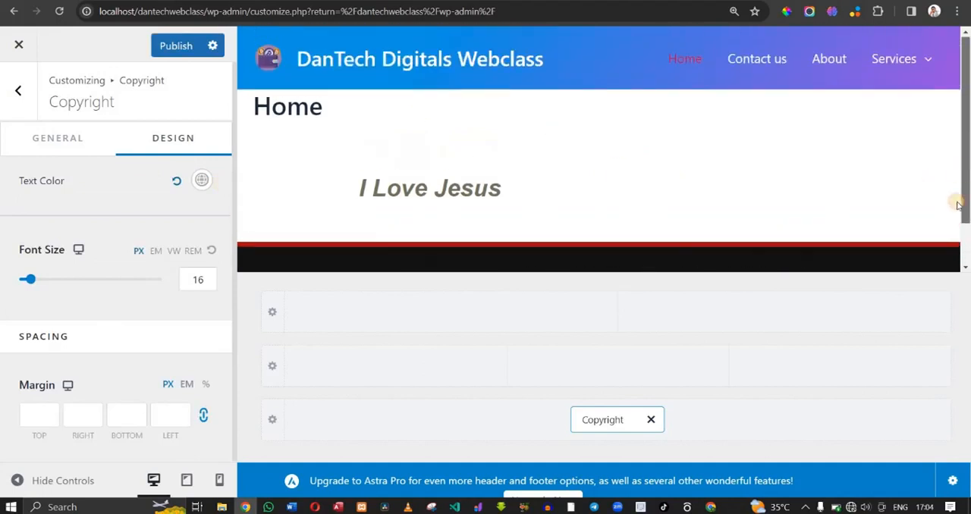
scroll(960, 216, down, 2)
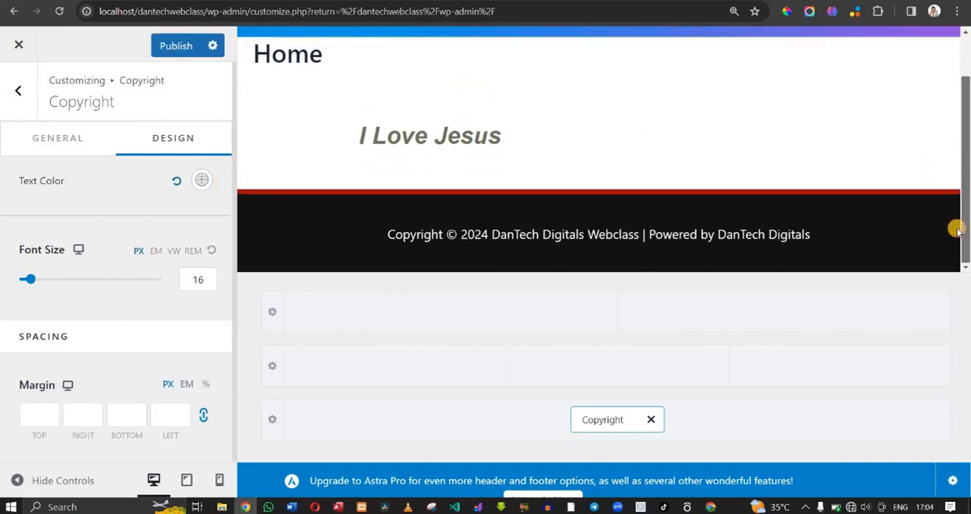
click(174, 44)
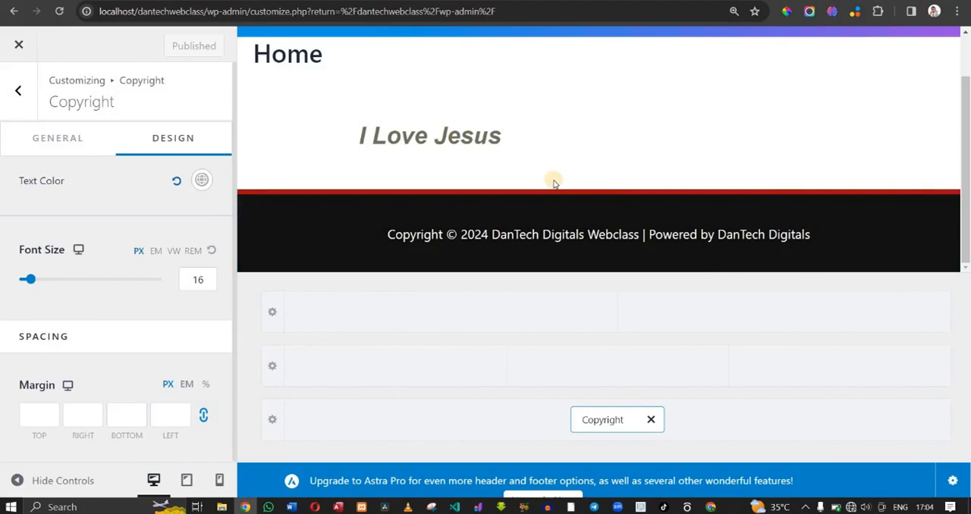
- Add a Footer Menu element to the first column of the uppermost footer row and check it in the preview
click(614, 423)
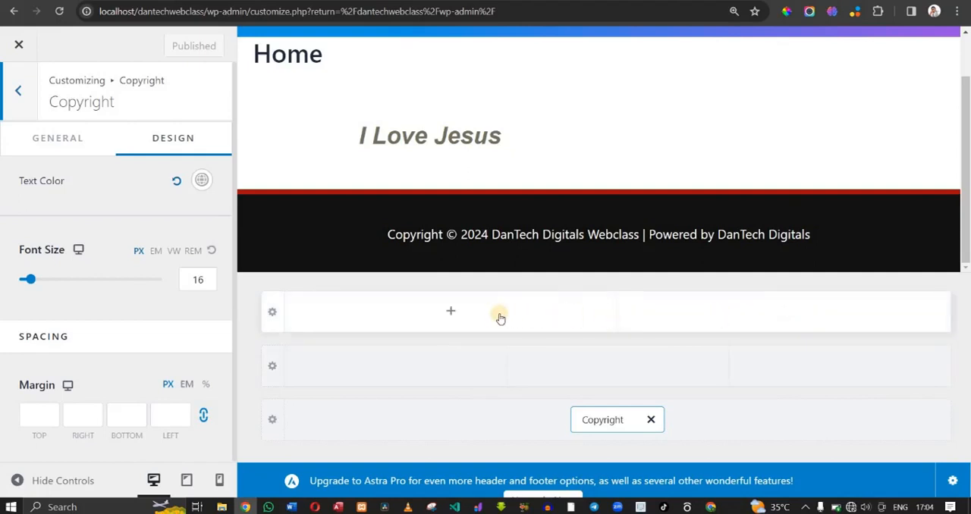
click(451, 311)
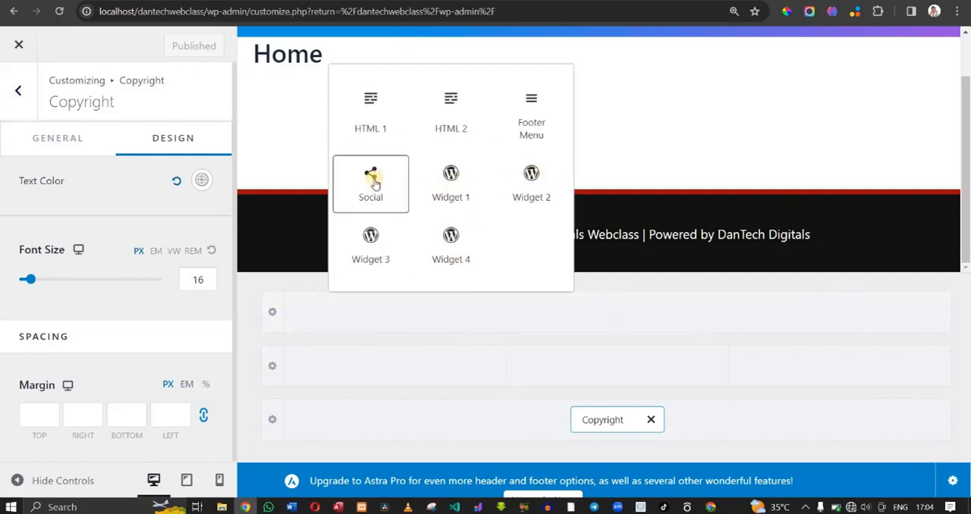
click(533, 106)
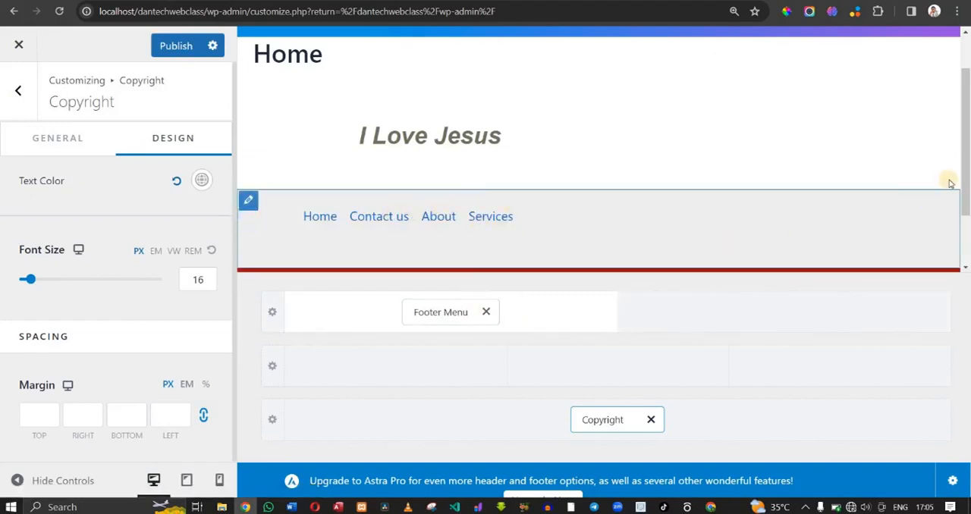
drag(965, 185, 953, 238)
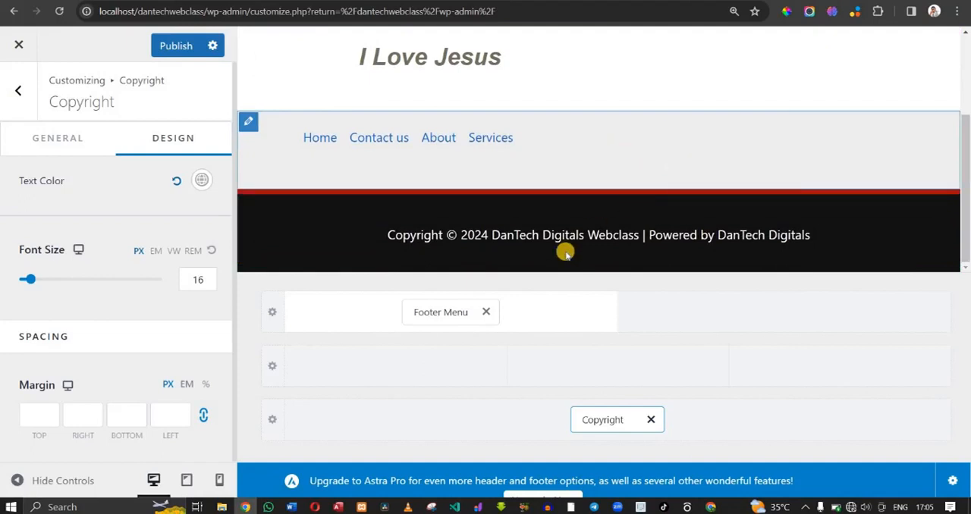
- Add a Social element to the second column of the uppermost footer row
mouse_move(791, 313)
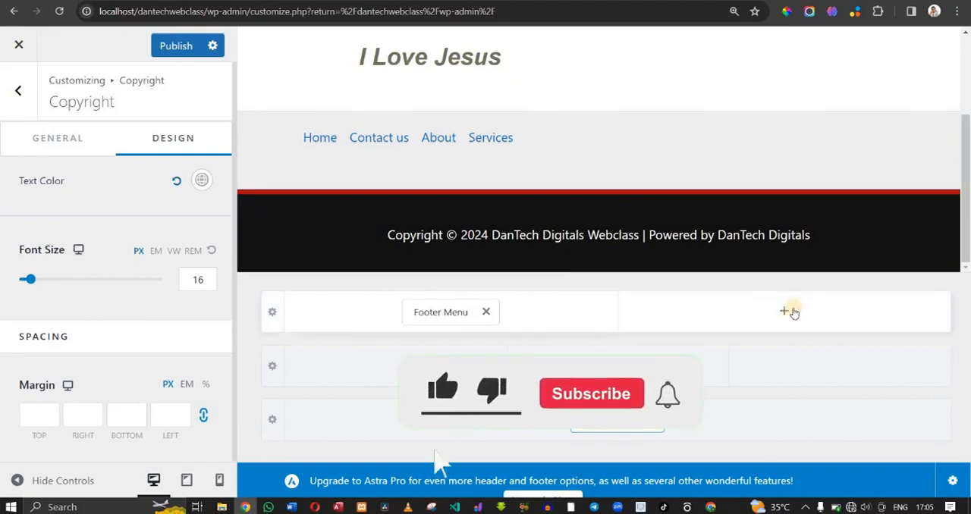
click(791, 311)
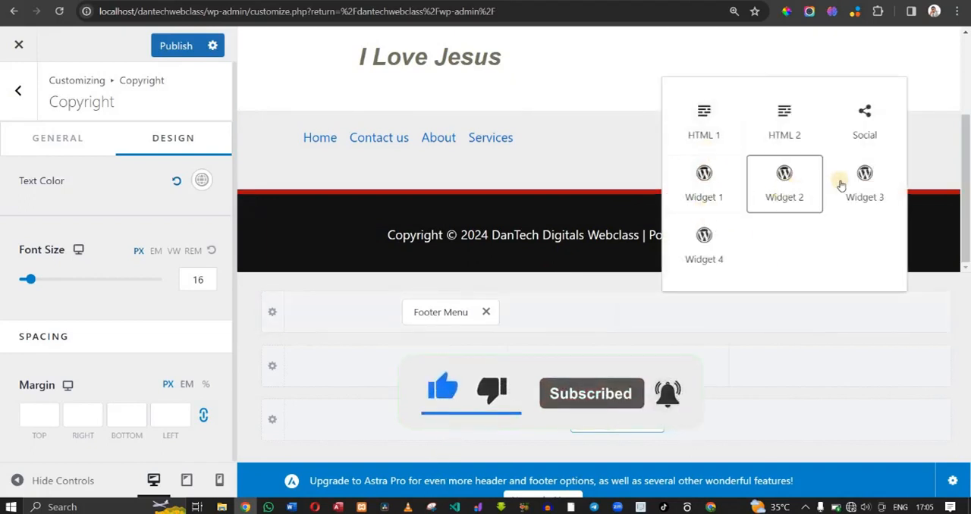
click(864, 124)
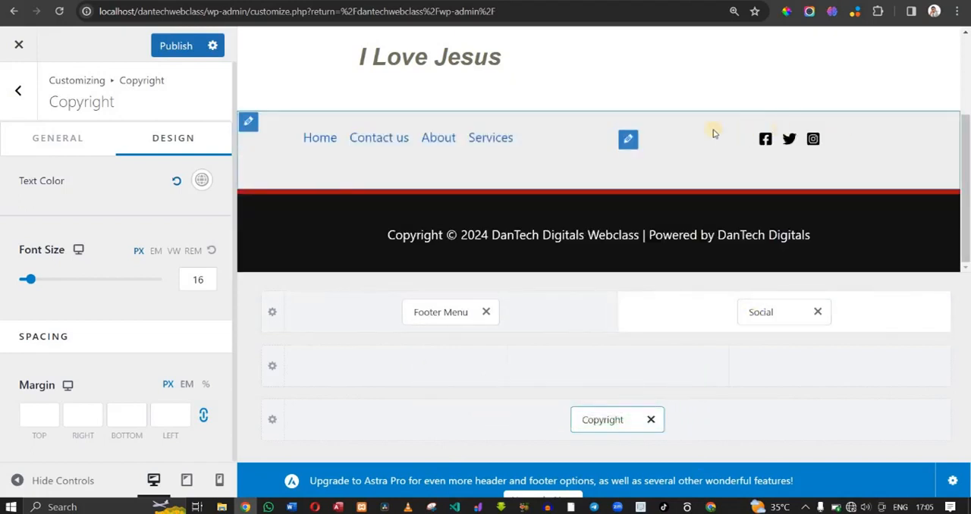
- Add a Behance icon to the footer's Social element and open its label, URL and icon settings
click(627, 148)
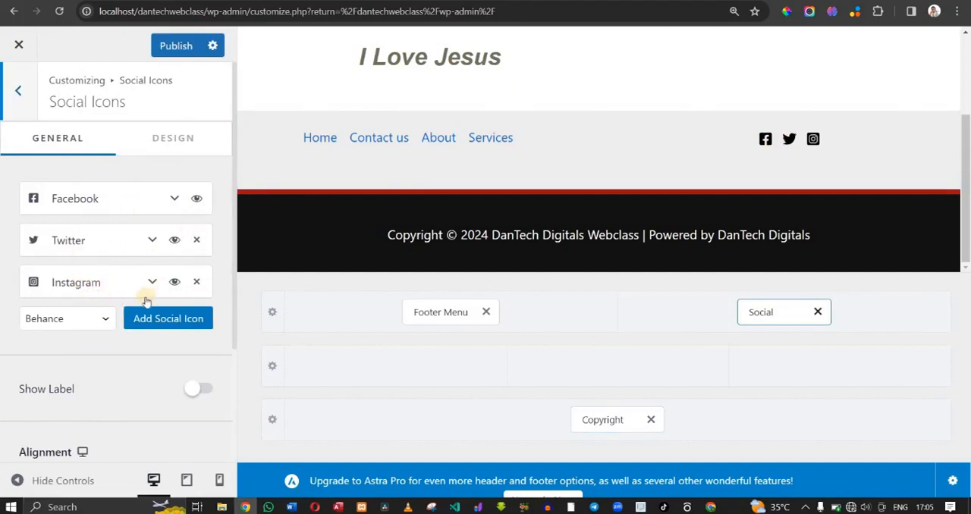
click(179, 323)
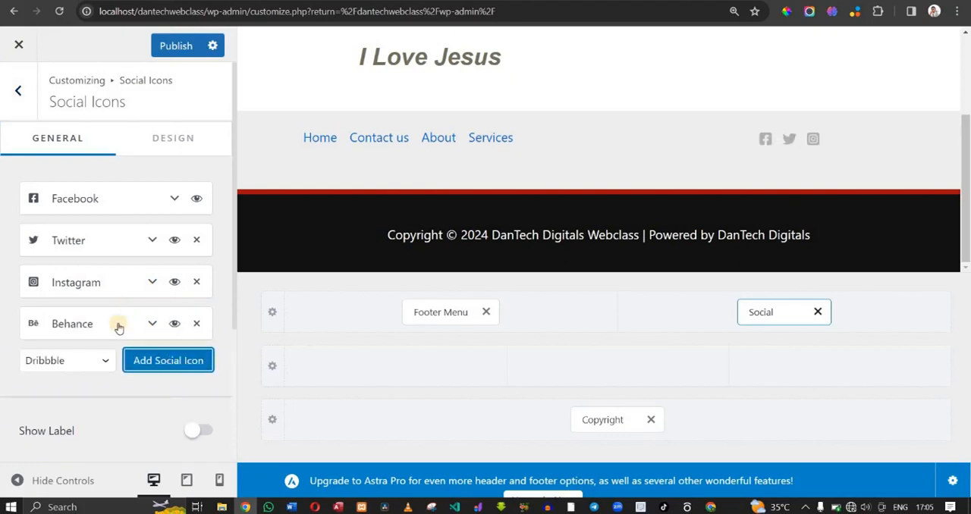
click(151, 324)
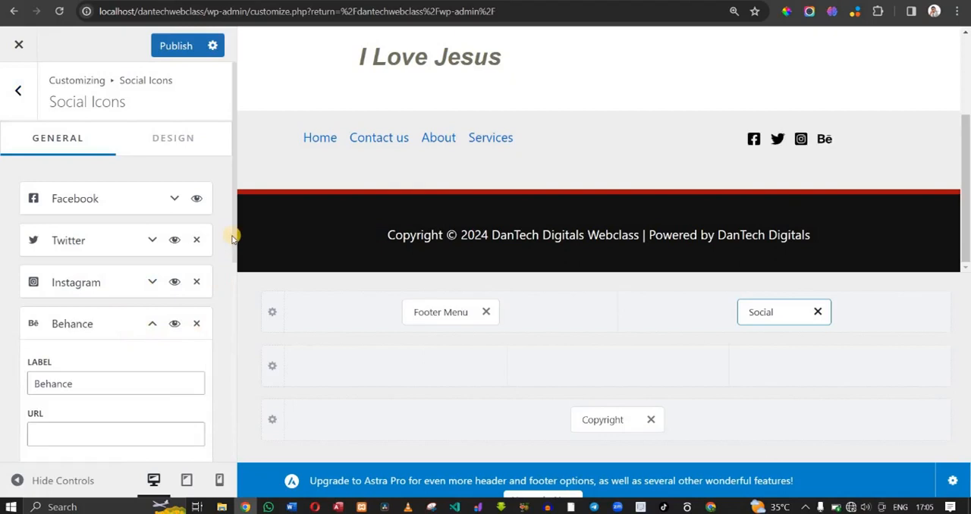
drag(233, 262, 233, 351)
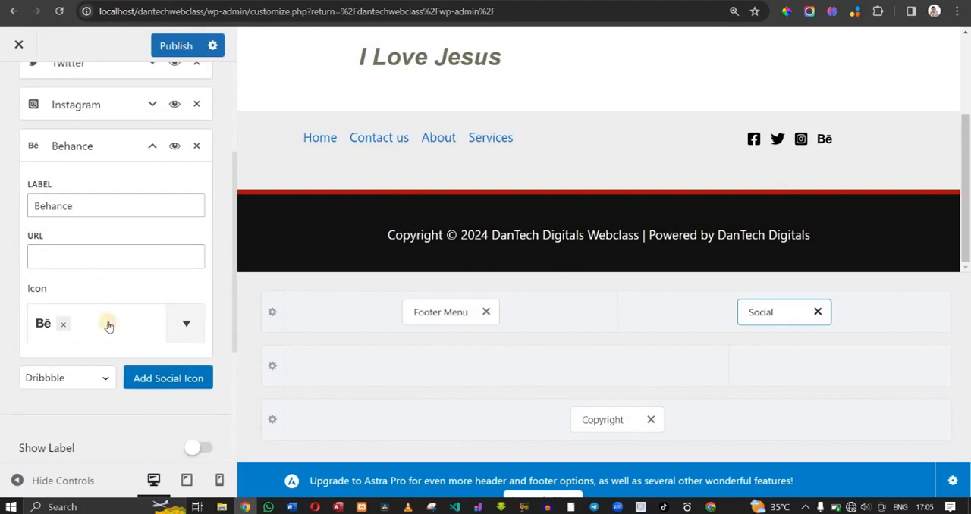
click(136, 323)
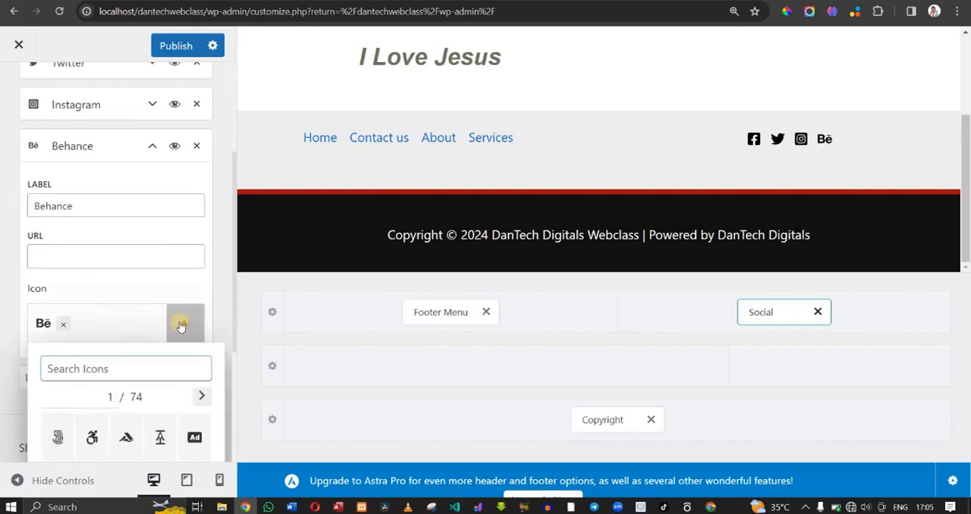
- Change the label of the Behance social item to Youtube
click(141, 208)
key(BackSpace)
key(BackSpace)
key(BackSpace)
key(BackSpace)
key(BackSpace)
key(BackSpace)
key(BackSpace)
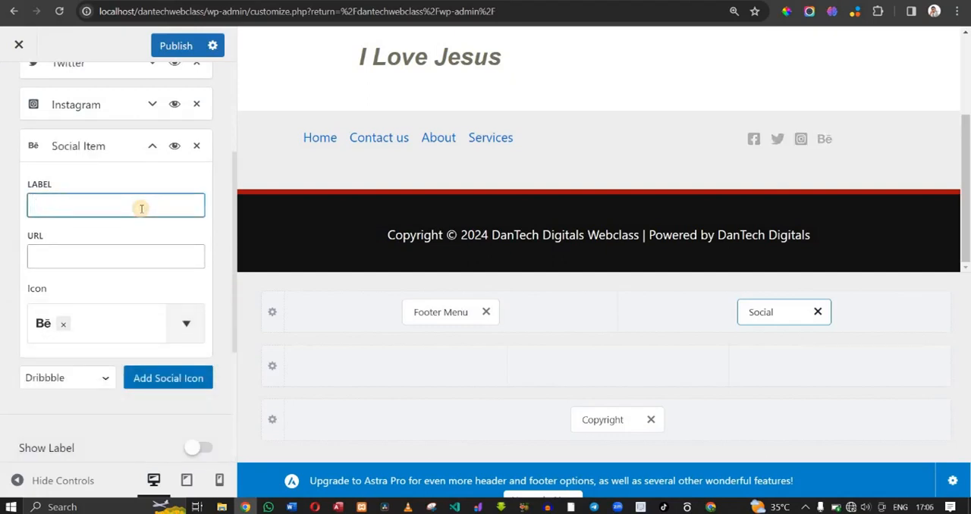
text(Y)
key(BackSpace)
text(Youtube)
click(106, 228)
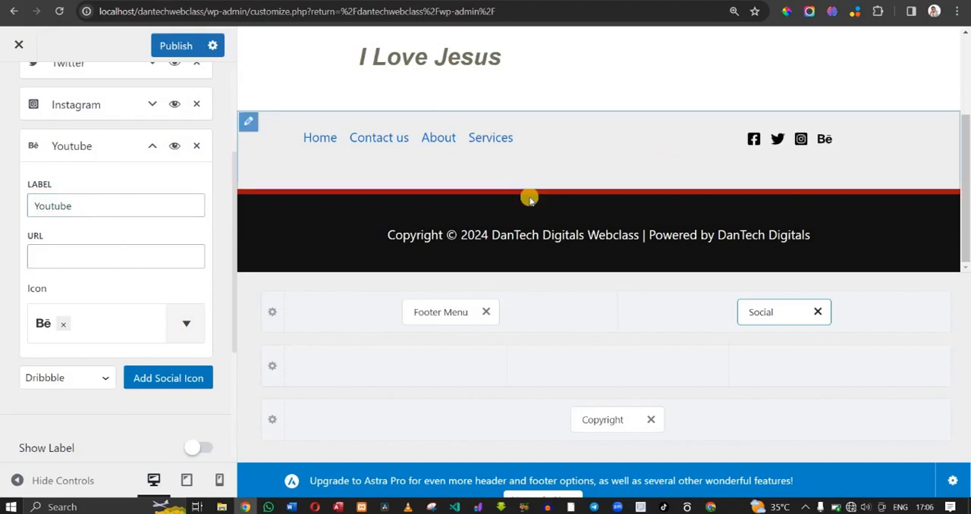
- Search the icon library for "you" and assign the solid YouTube play icon to the Youtube social item
click(89, 329)
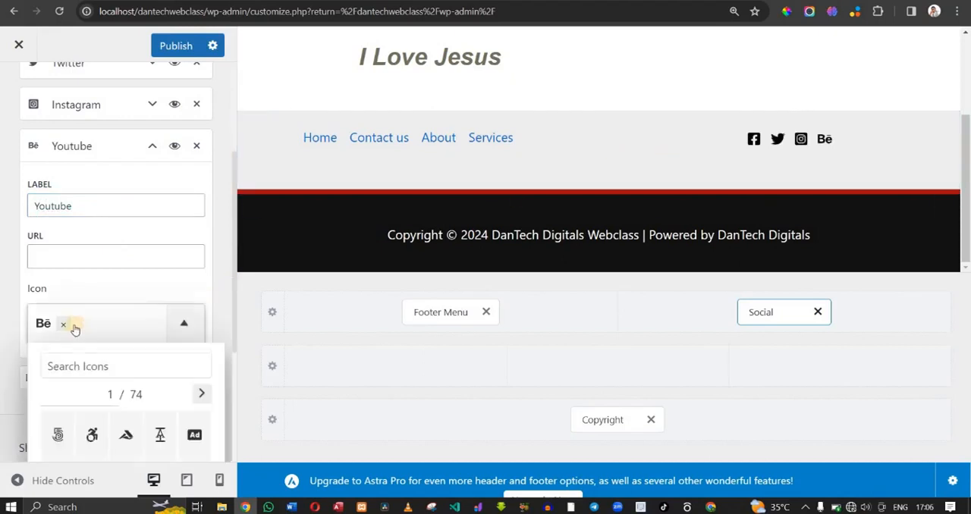
click(87, 369)
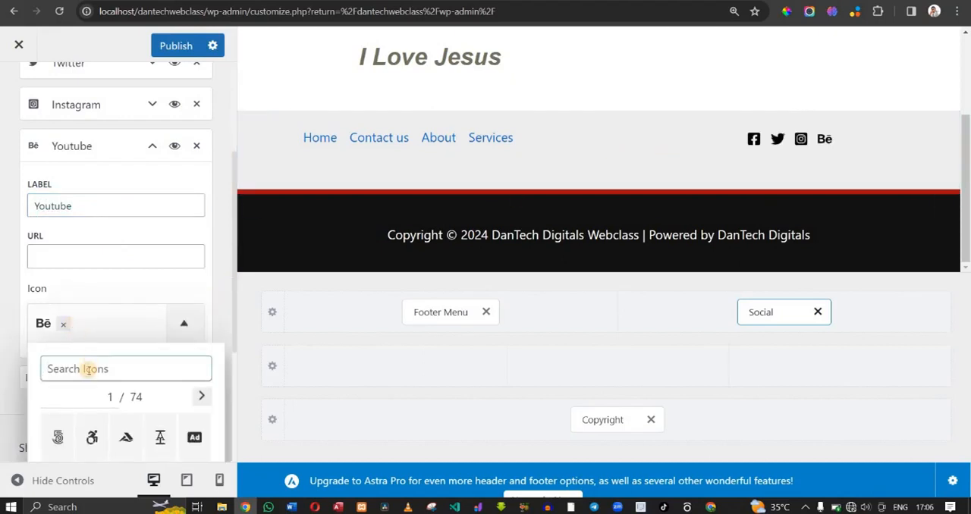
text(you)
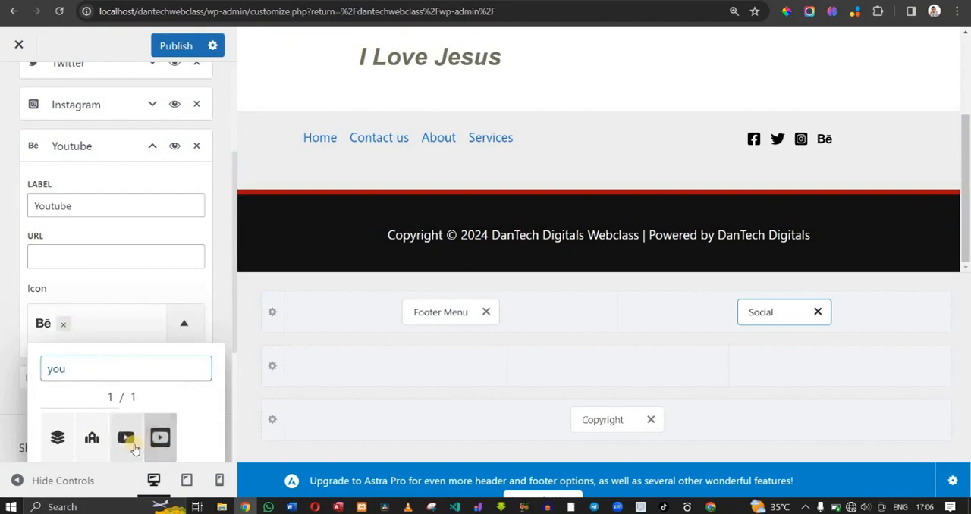
click(128, 448)
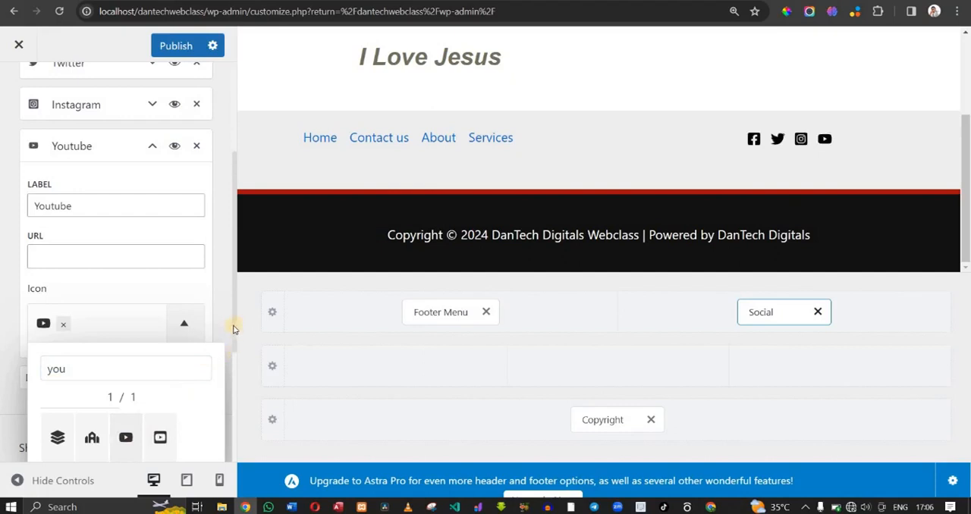
scroll(234, 326, down, 3)
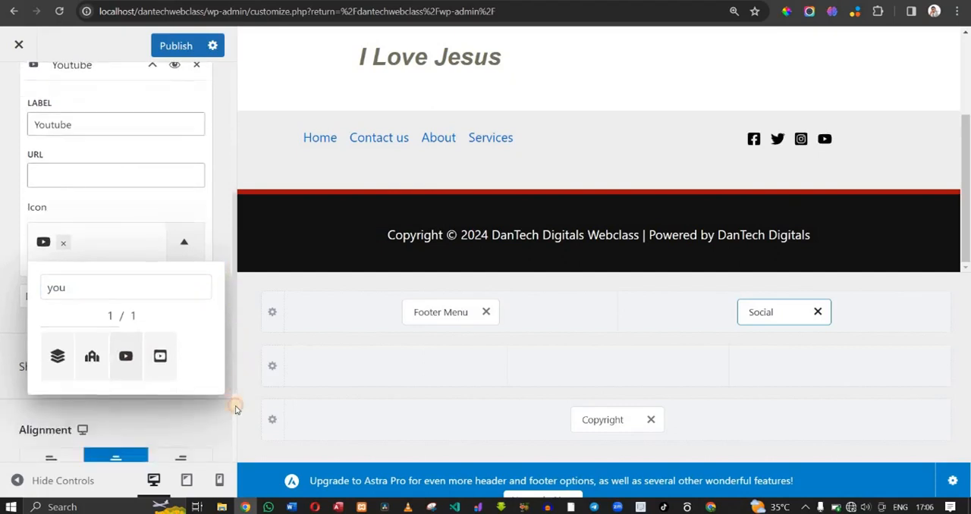
scroll(231, 322, up, 3)
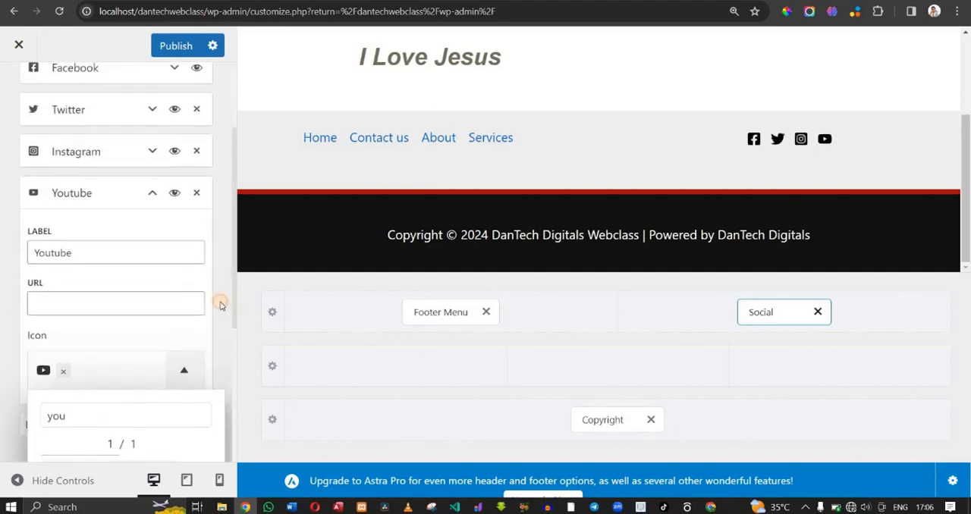
click(158, 227)
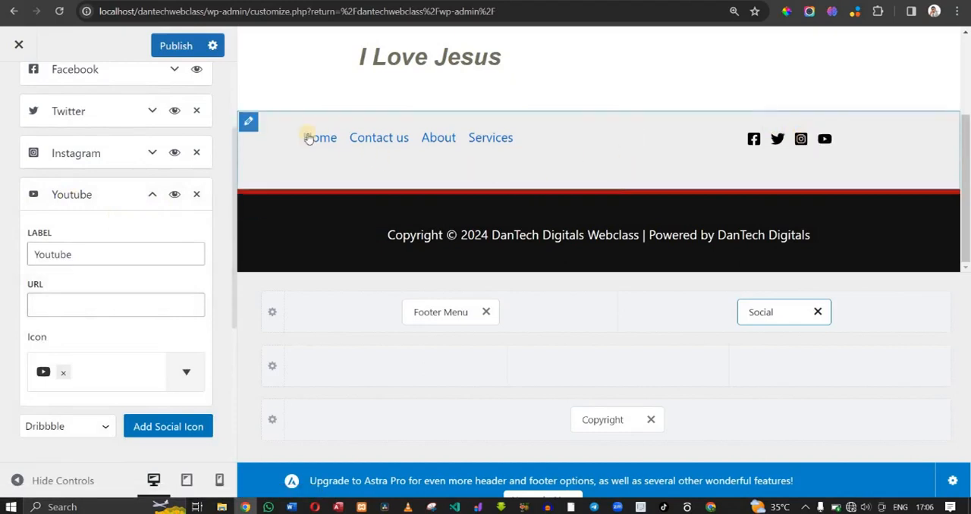
- Set the Above Footer row's background color to the first palette swatch, the bright blue
click(250, 123)
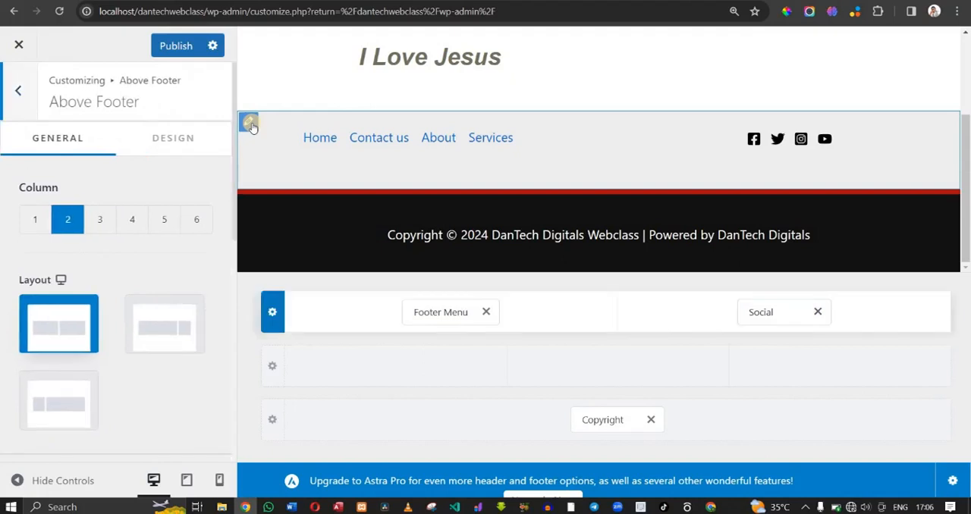
click(186, 141)
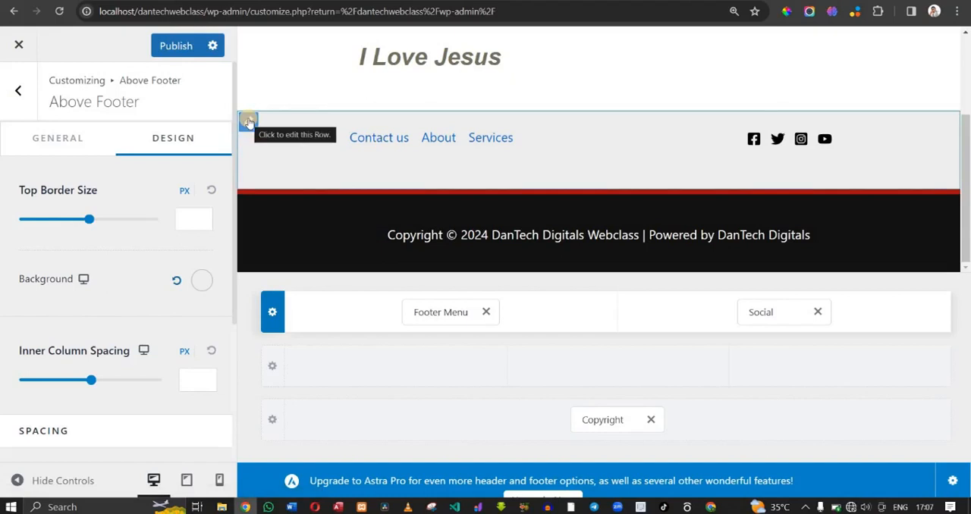
click(249, 123)
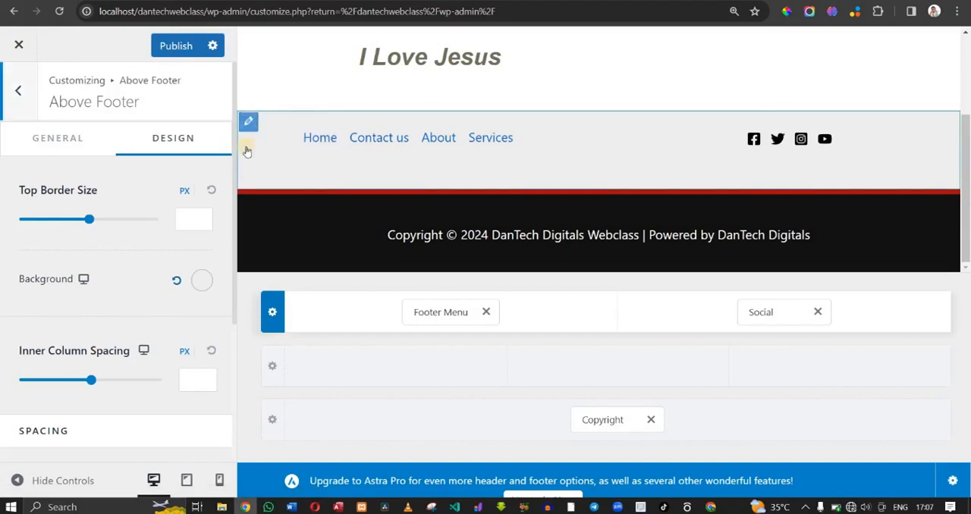
click(202, 282)
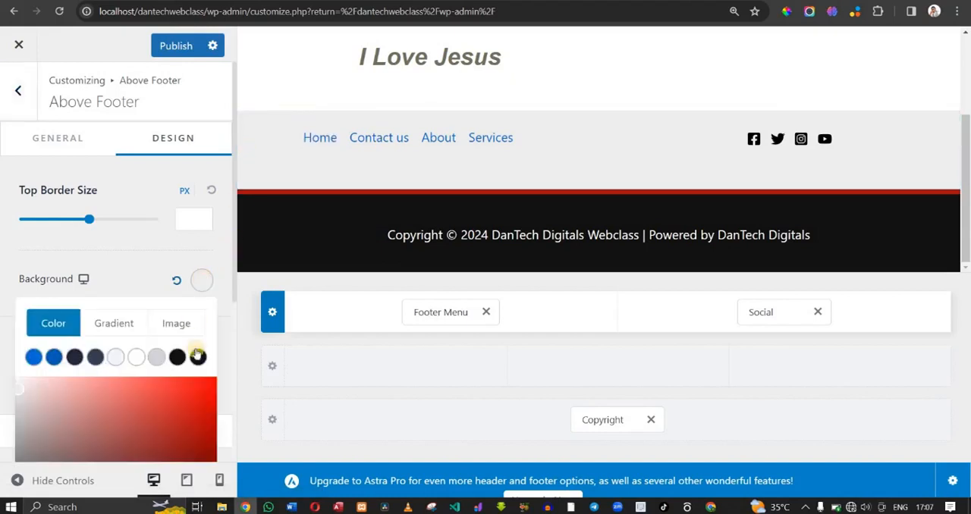
click(199, 385)
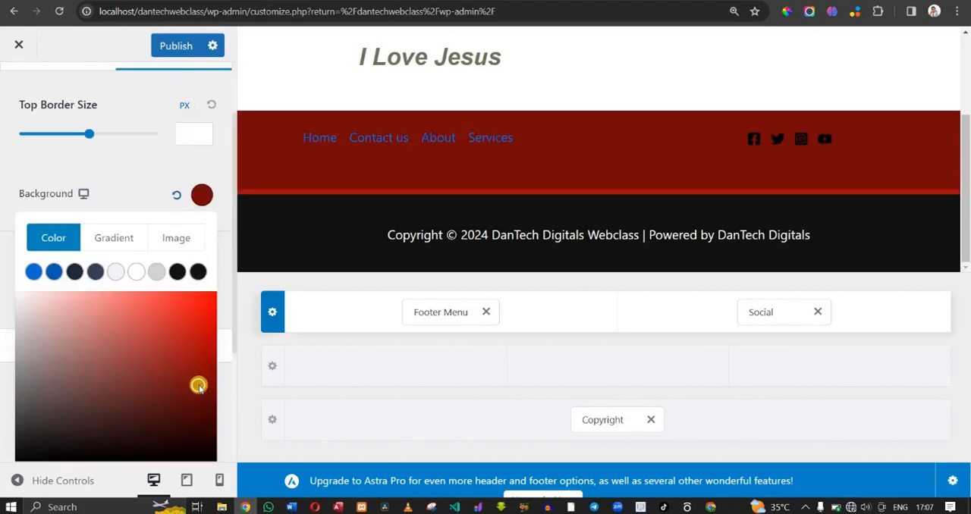
click(34, 273)
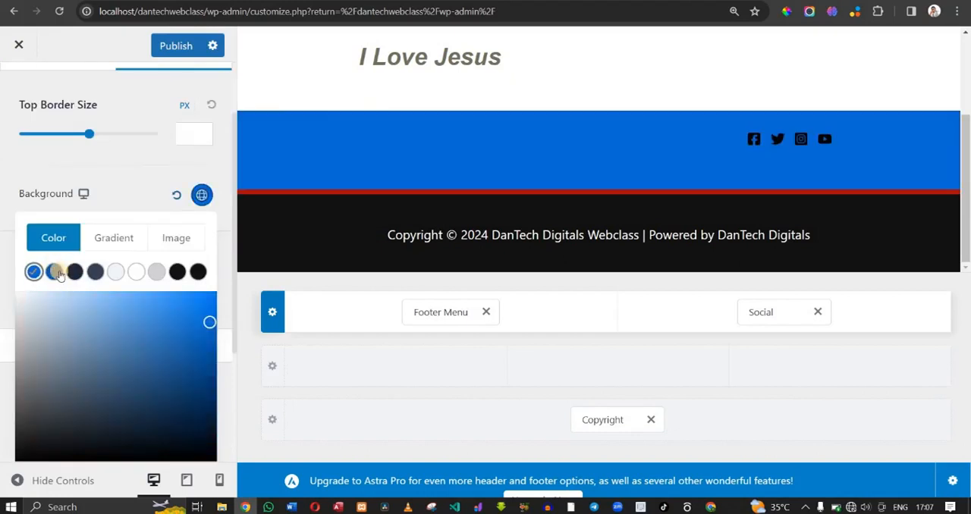
click(54, 273)
click(33, 271)
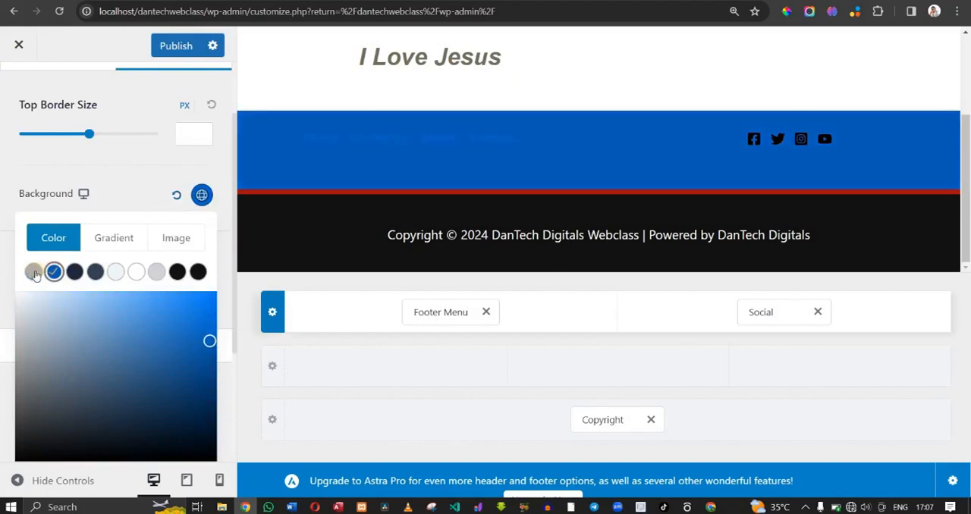
- Open the footer menu's location assignment from the preview and look through all menu locations
click(251, 139)
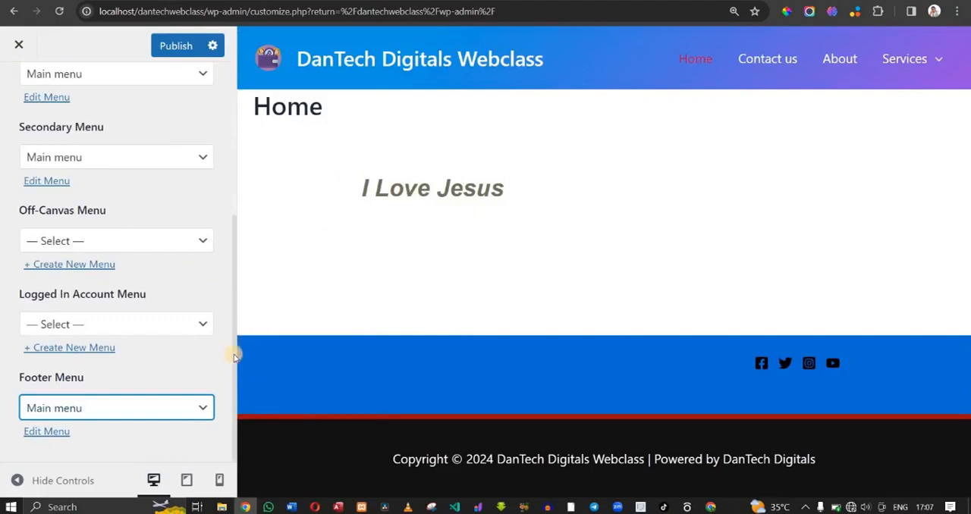
drag(235, 356, 238, 162)
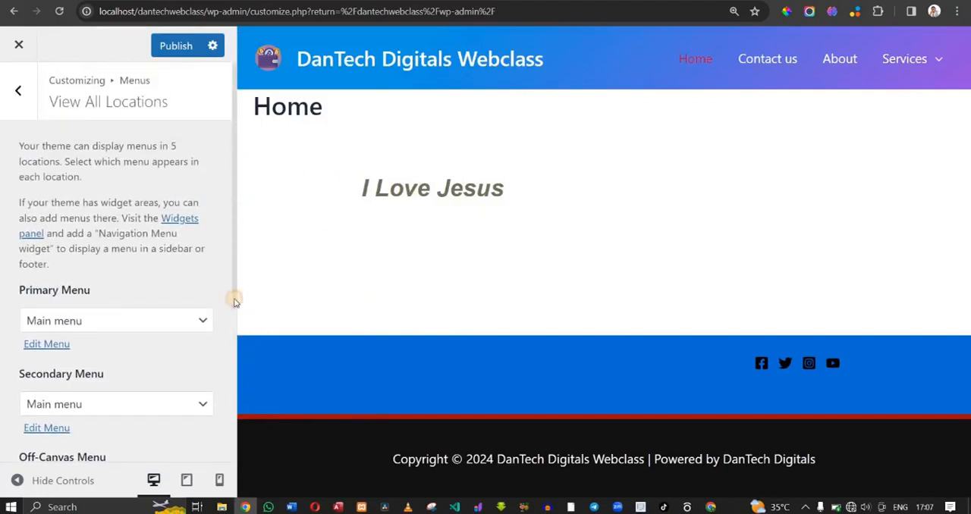
scroll(232, 307, down, 3)
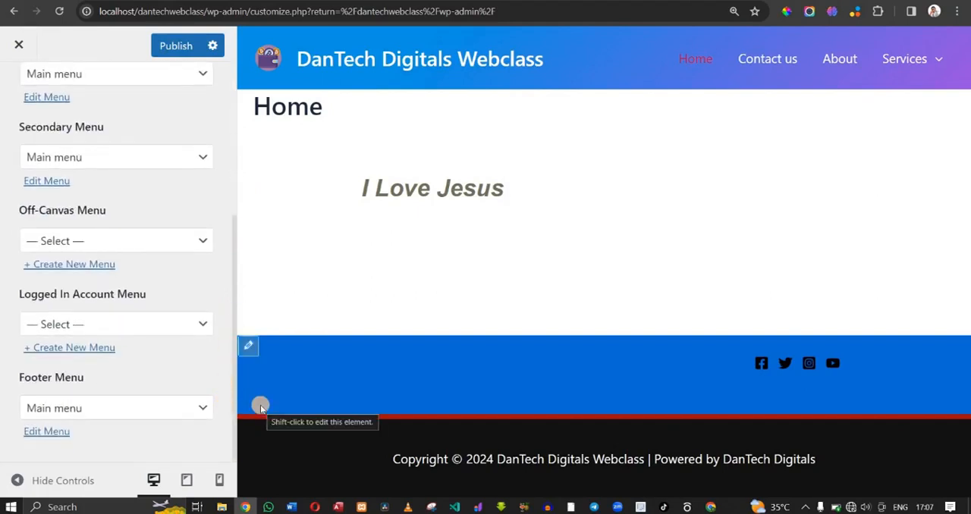
- Reopen the Above Footer row's settings and examine its design options for a menu text color
click(249, 345)
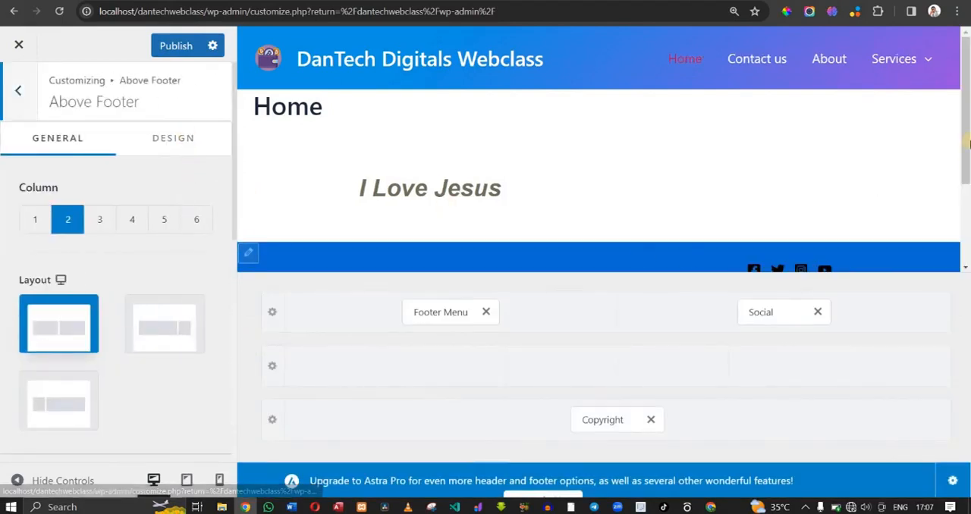
scroll(963, 167, down, 2)
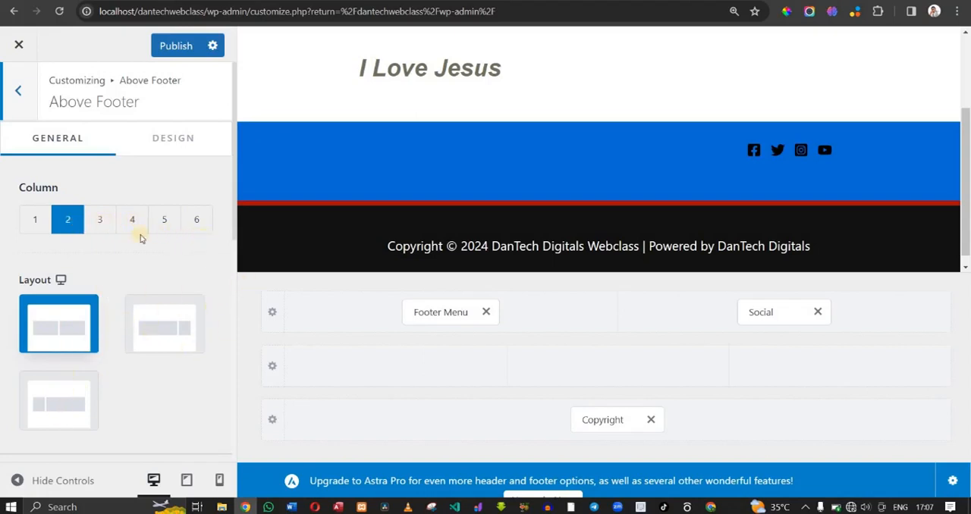
click(163, 141)
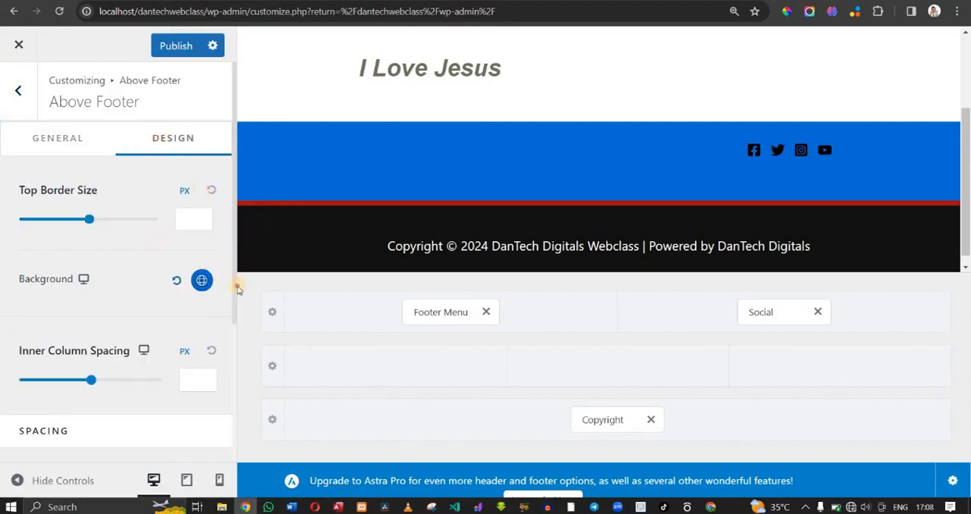
drag(237, 284, 235, 412)
drag(223, 374, 227, 162)
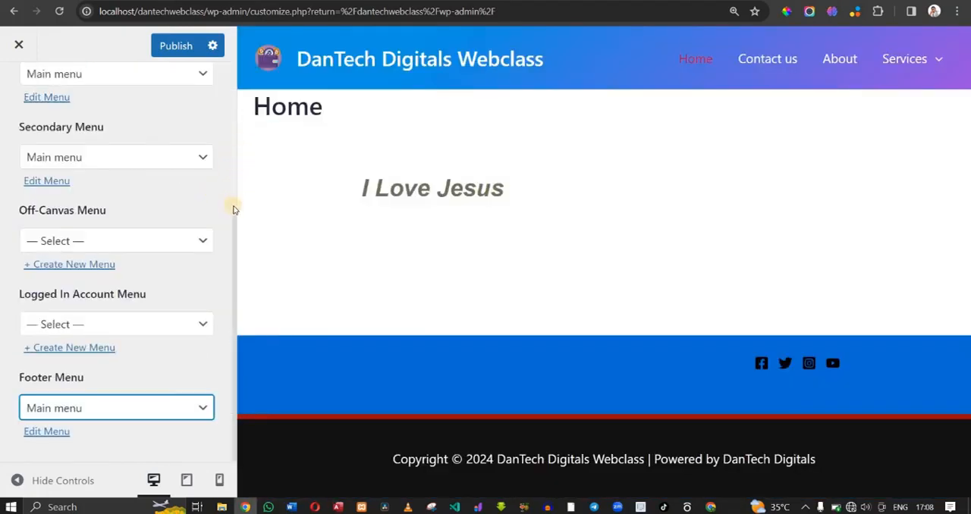
- Inspect the items of the Main menu assigned to the Footer Menu location, and leave the menu settings
click(235, 235)
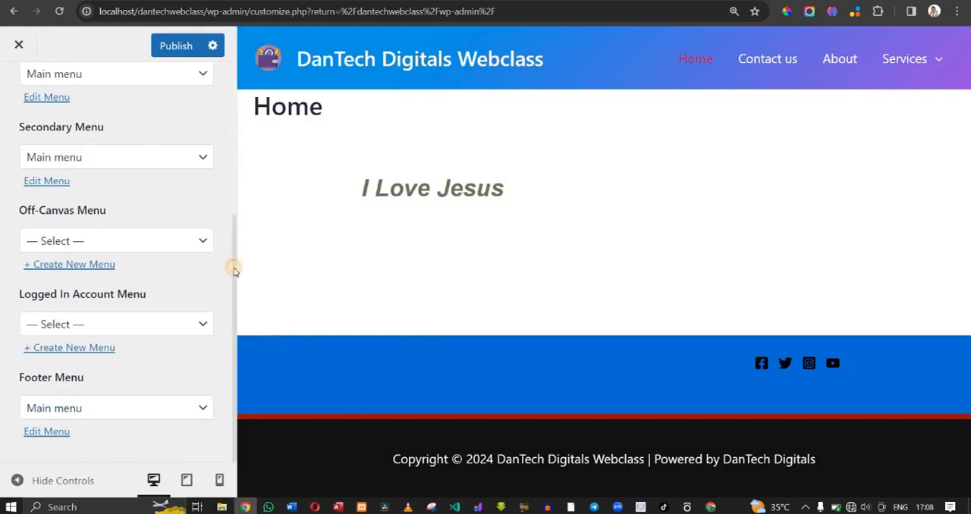
click(36, 437)
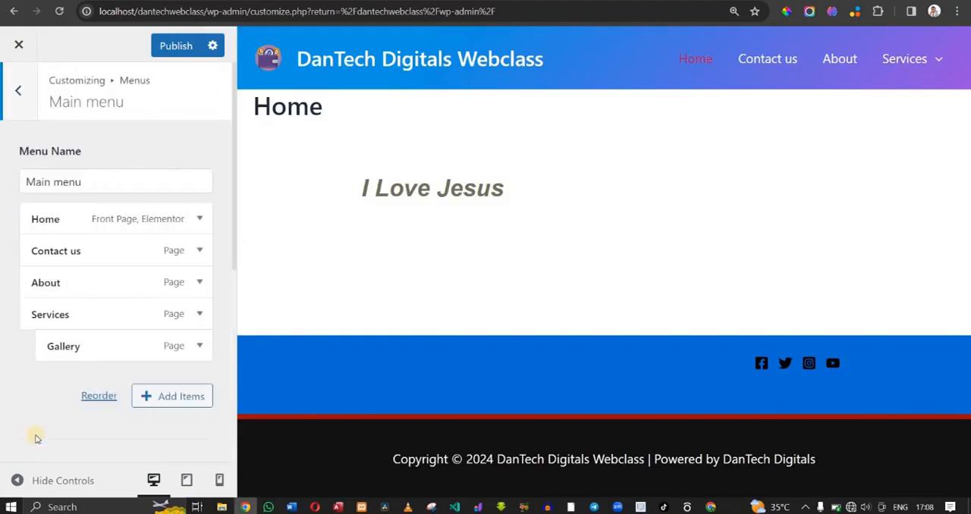
click(18, 91)
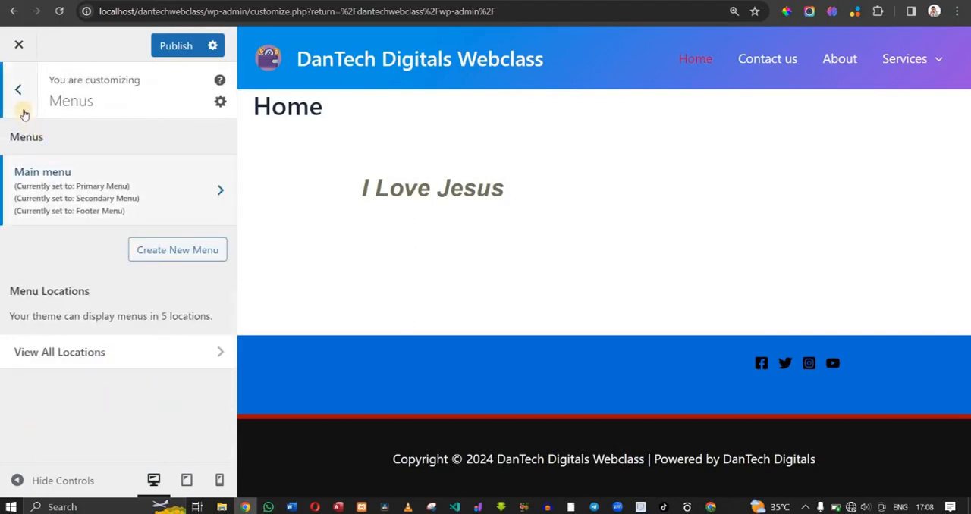
click(21, 111)
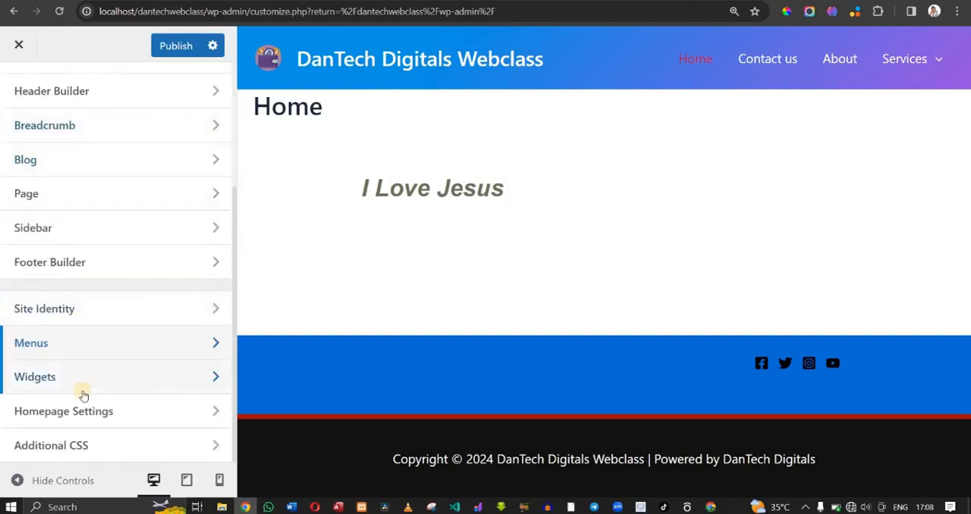
- Return to the Footer Builder and open the Footer Menu element's settings
click(85, 260)
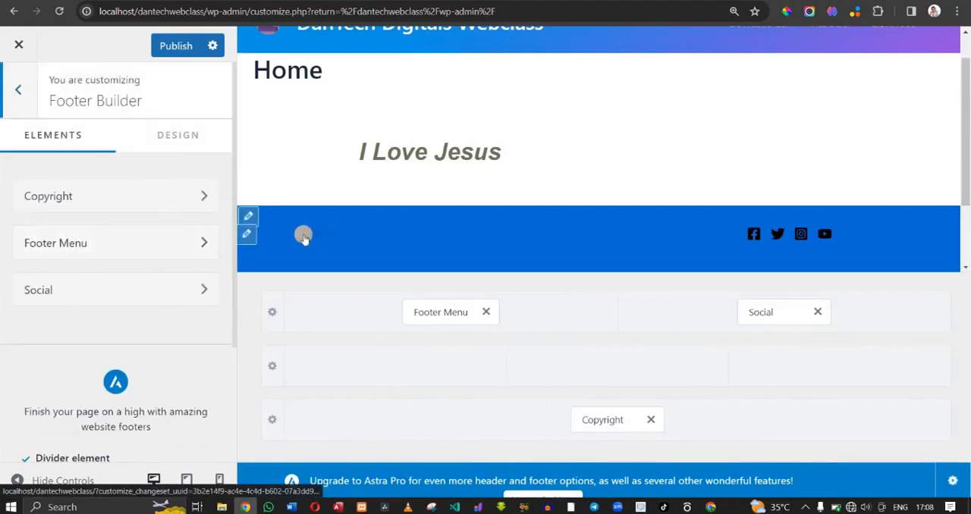
click(335, 234)
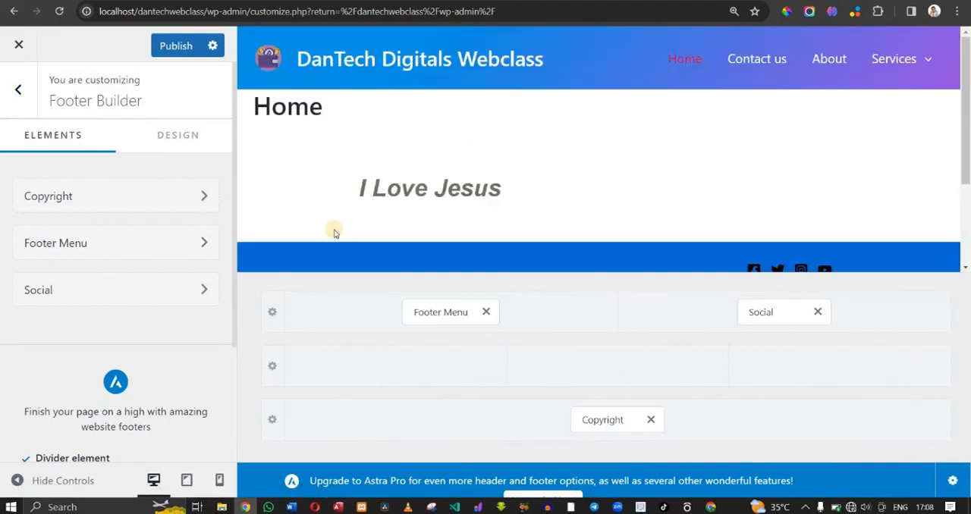
click(201, 243)
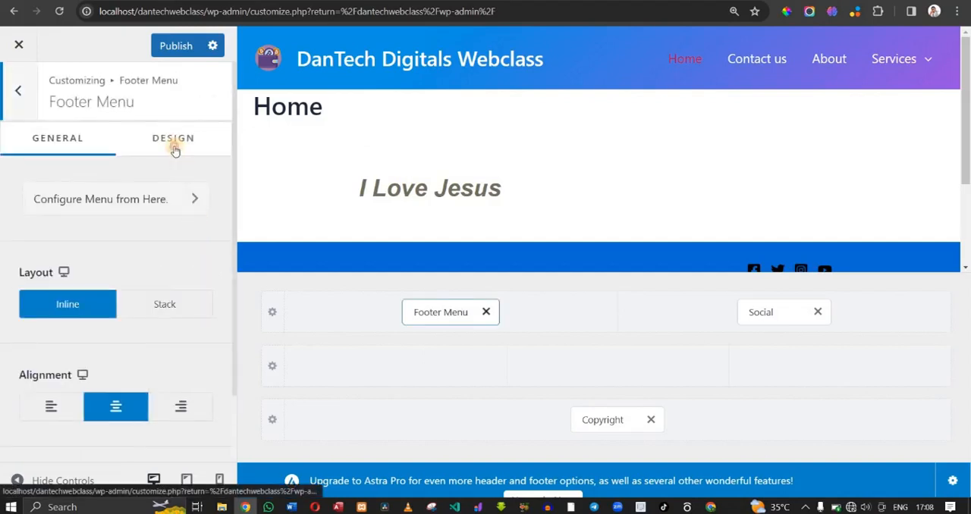
- Set the normal link/text color of the footer menu to white
click(175, 144)
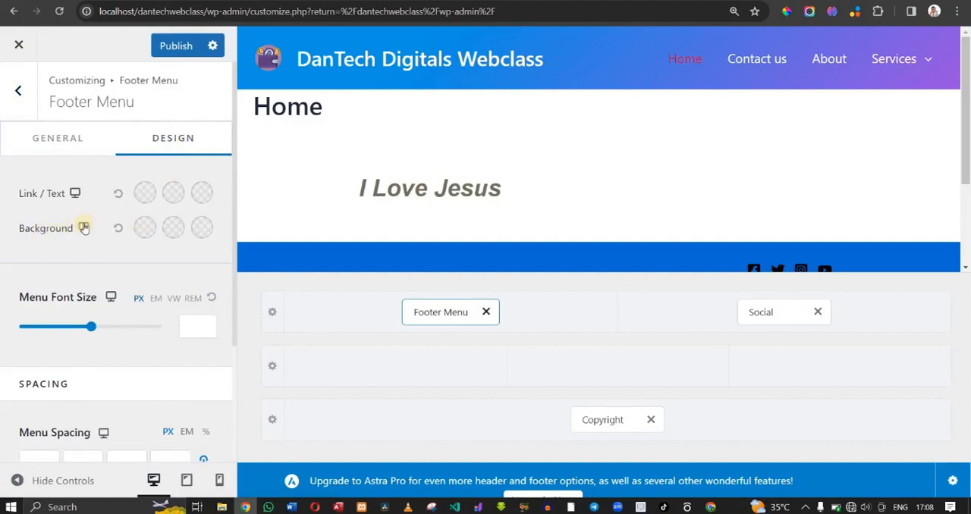
click(145, 194)
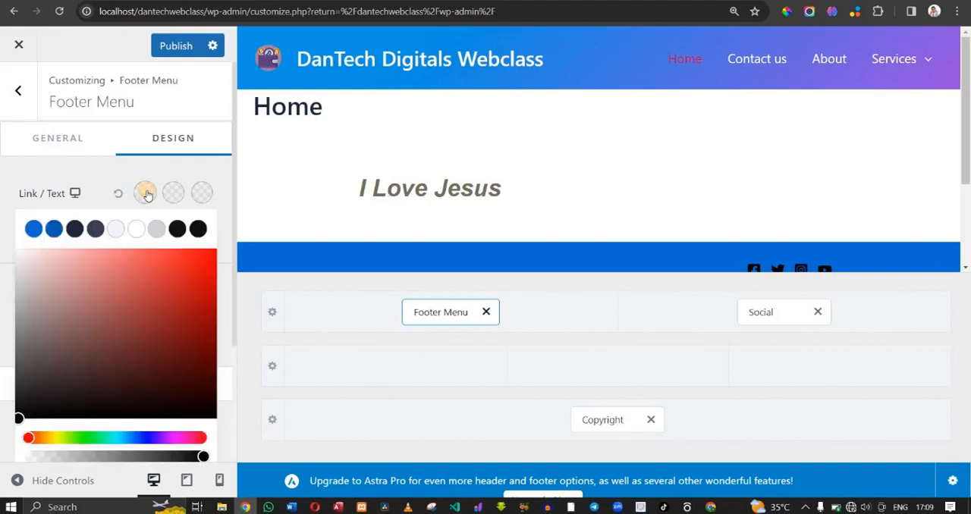
click(138, 229)
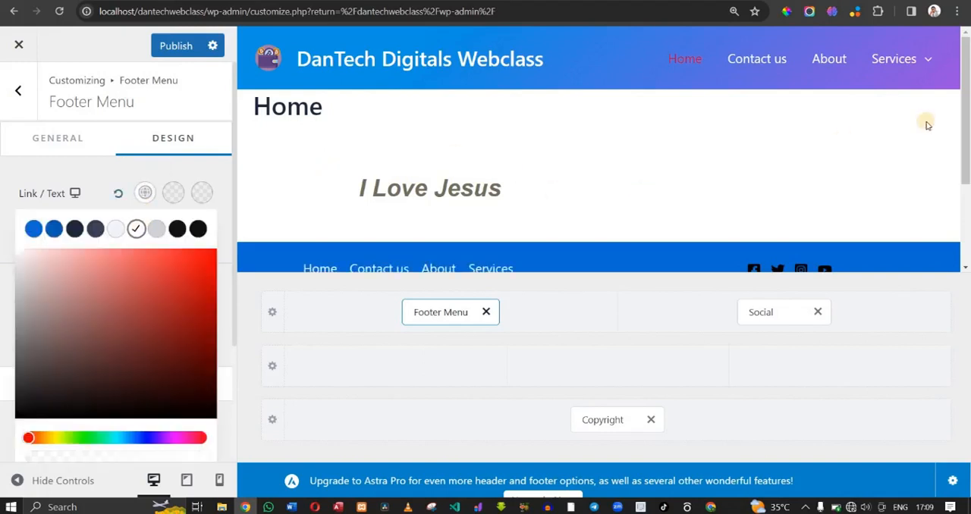
scroll(860, 196, down, 2)
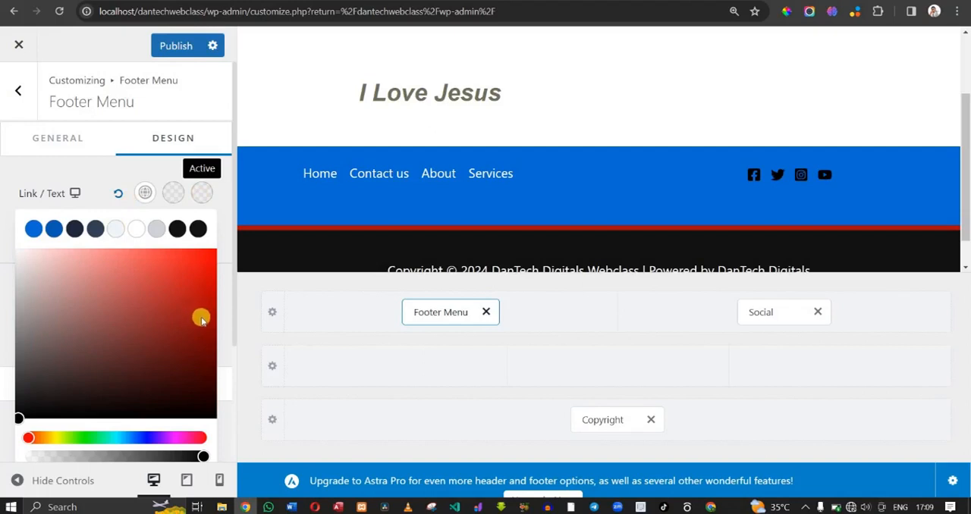
- Try magenta and red shades as the footer menu's active link color
drag(184, 437, 176, 440)
drag(193, 341, 212, 288)
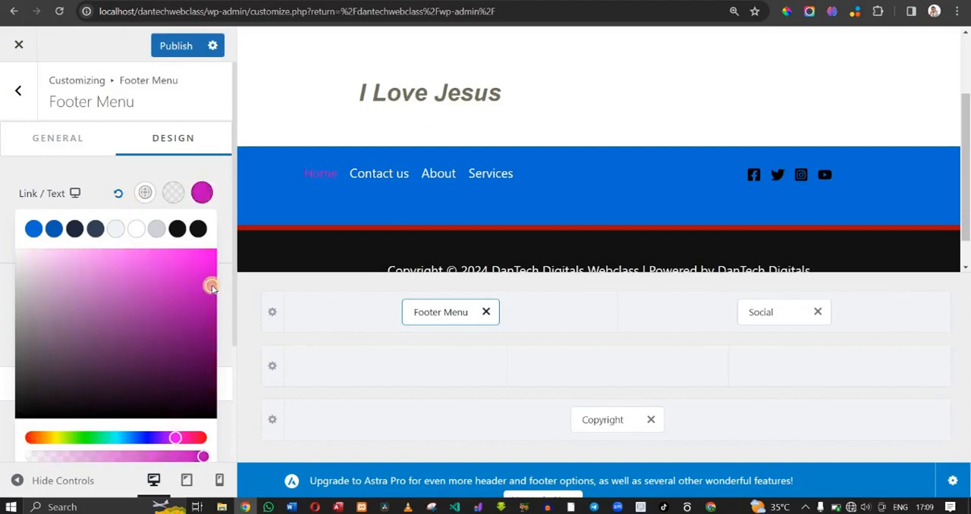
click(196, 438)
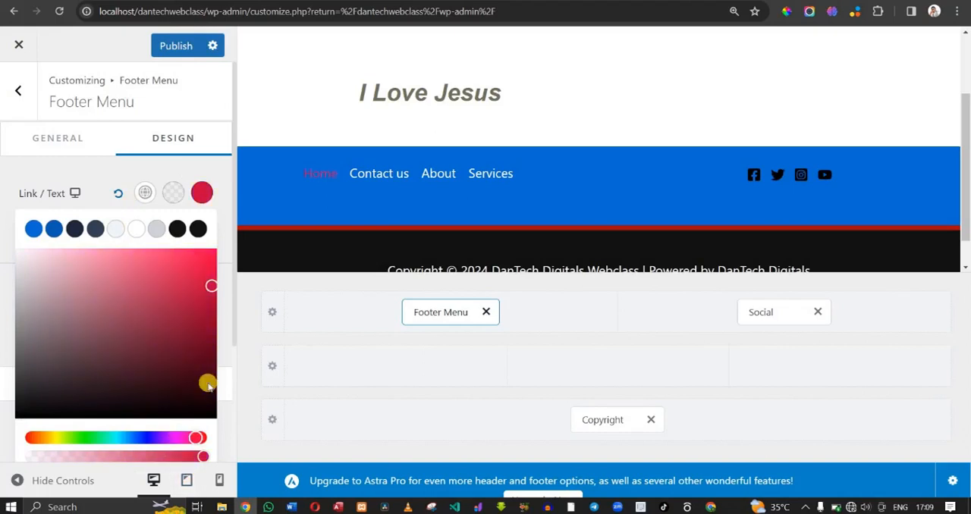
drag(213, 286, 209, 264)
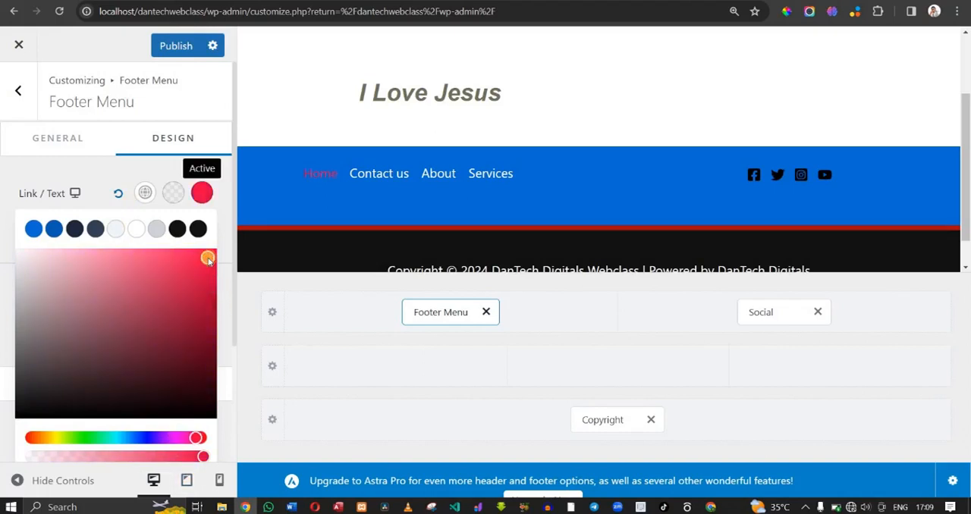
- Set the footer menu's active link color to bright yellow and publish the changes
click(61, 438)
mouse_move(59, 440)
mouse_down()
mouse_move(48, 438)
mouse_move(59, 434)
mouse_up()
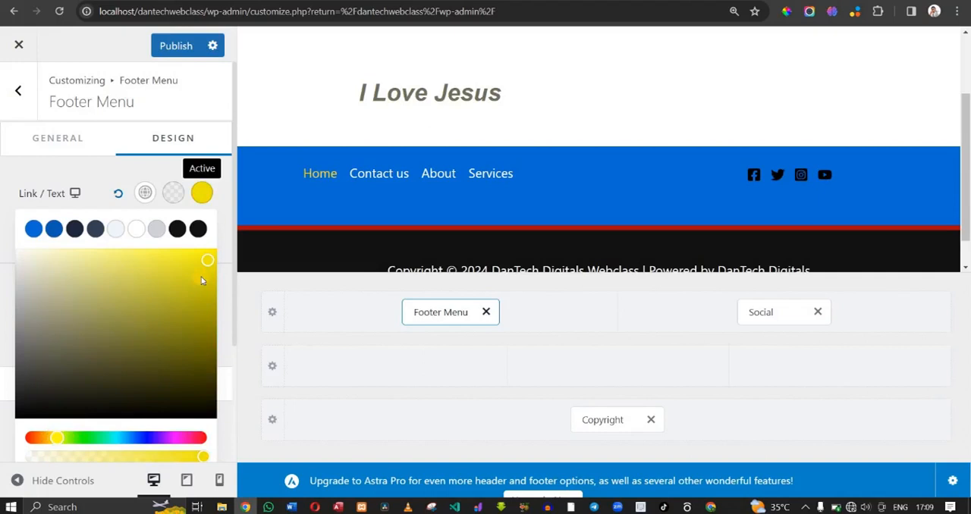
drag(201, 273, 216, 249)
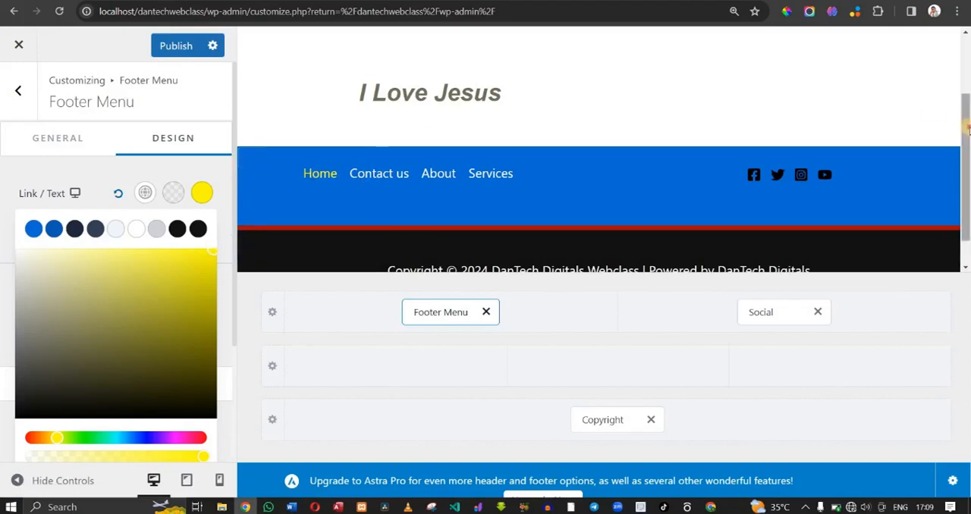
scroll(968, 130, down, 1)
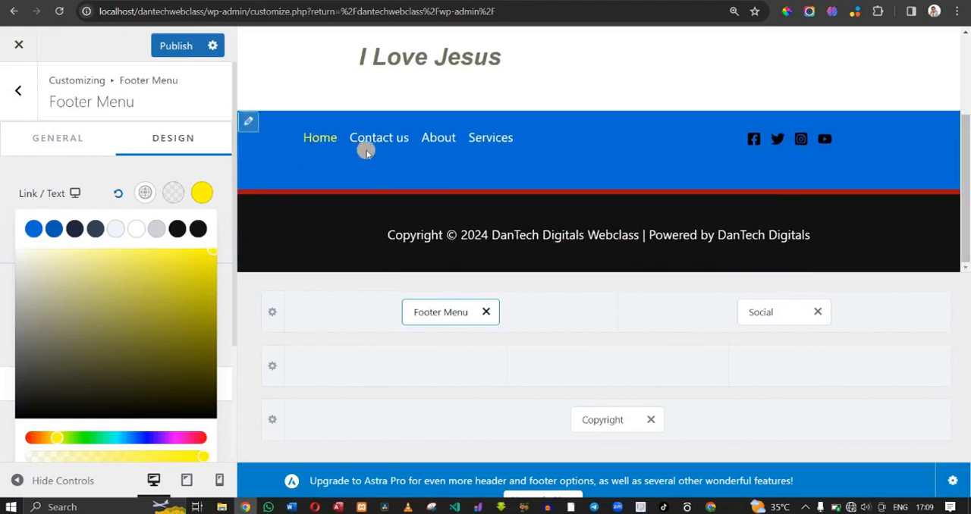
click(166, 50)
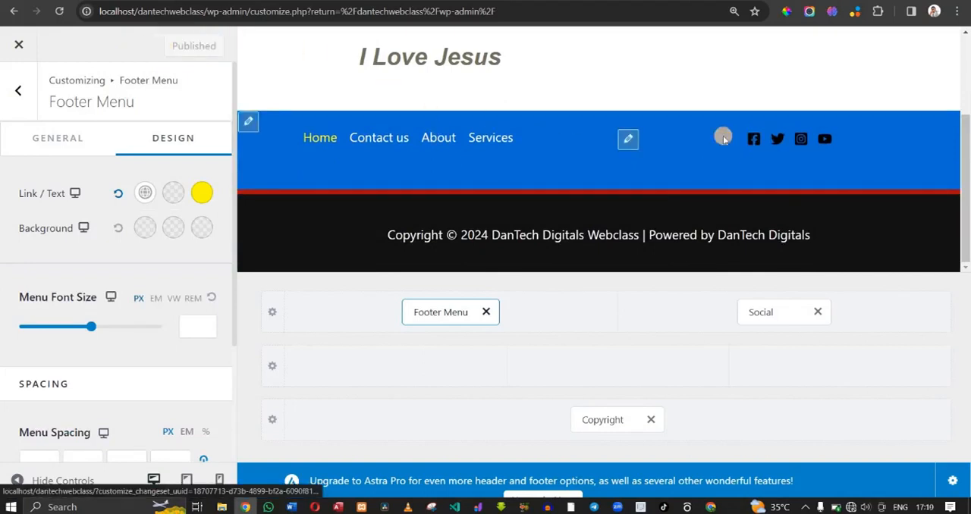
- Open the design options of the footer's social icons and try the Official color type before returning to Custom
click(627, 141)
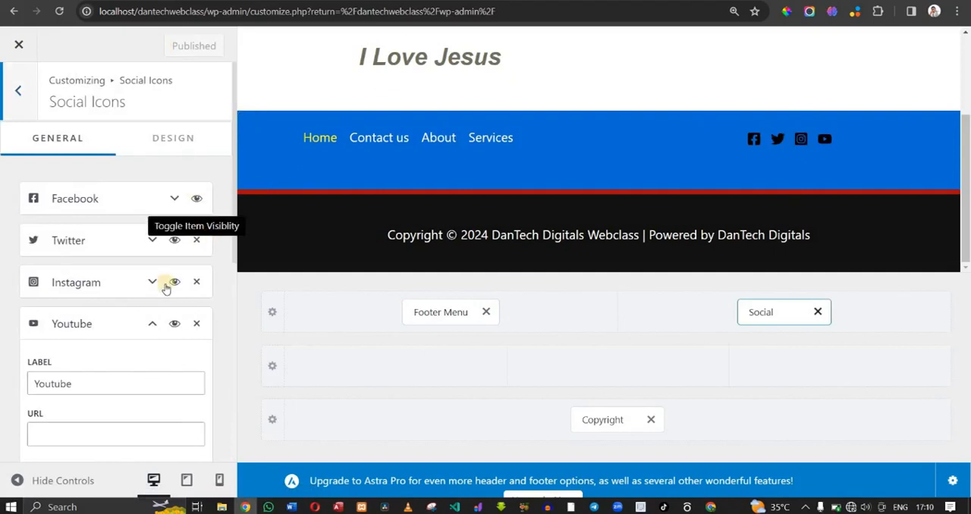
click(170, 152)
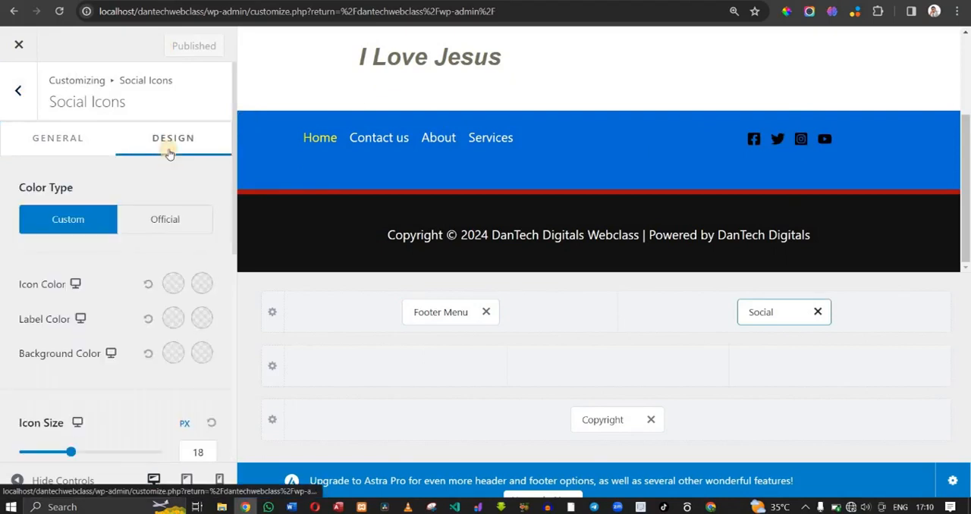
click(157, 220)
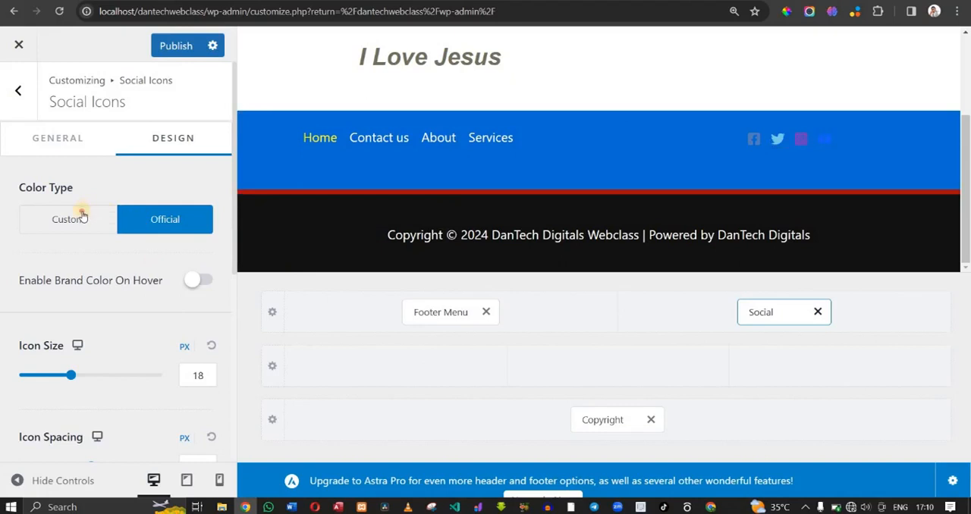
click(76, 218)
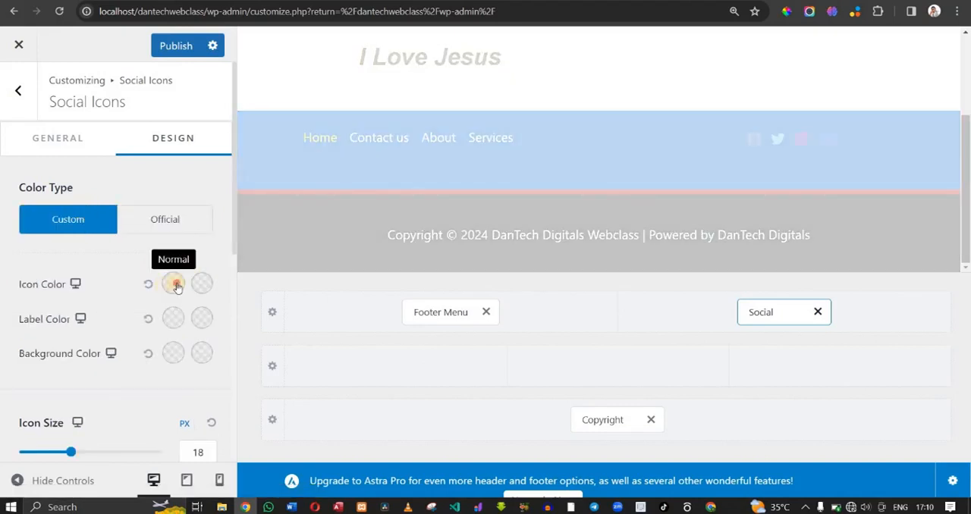
- Set the social icons' normal color to white and hover color to light grey, and publish the changes
click(174, 285)
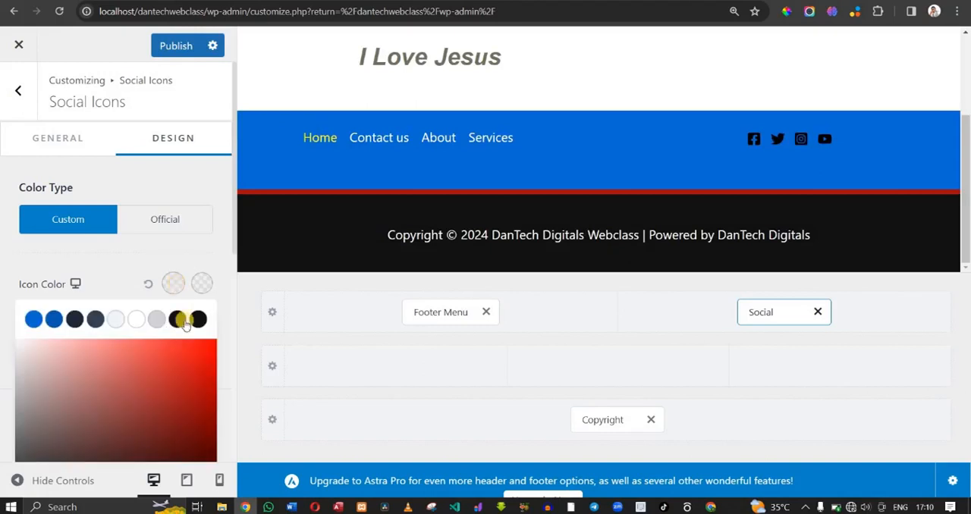
click(139, 322)
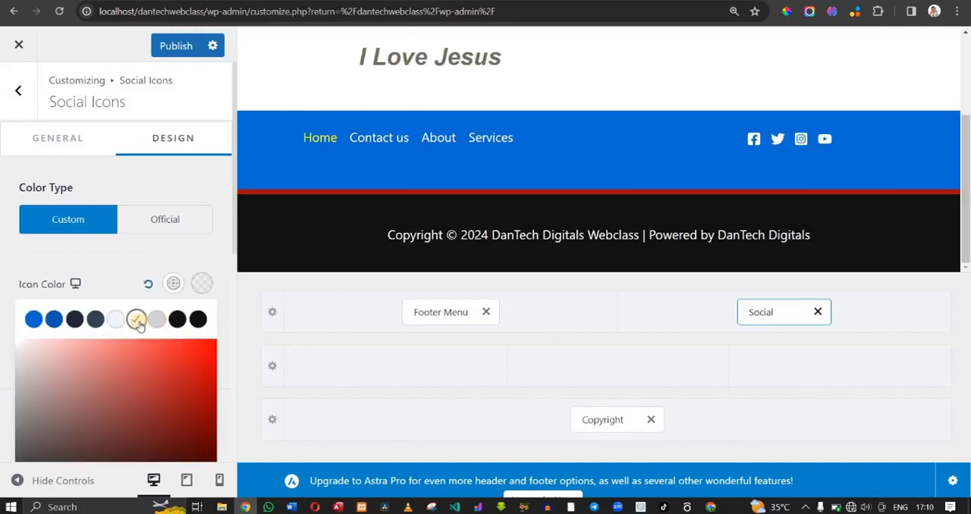
click(203, 290)
click(157, 319)
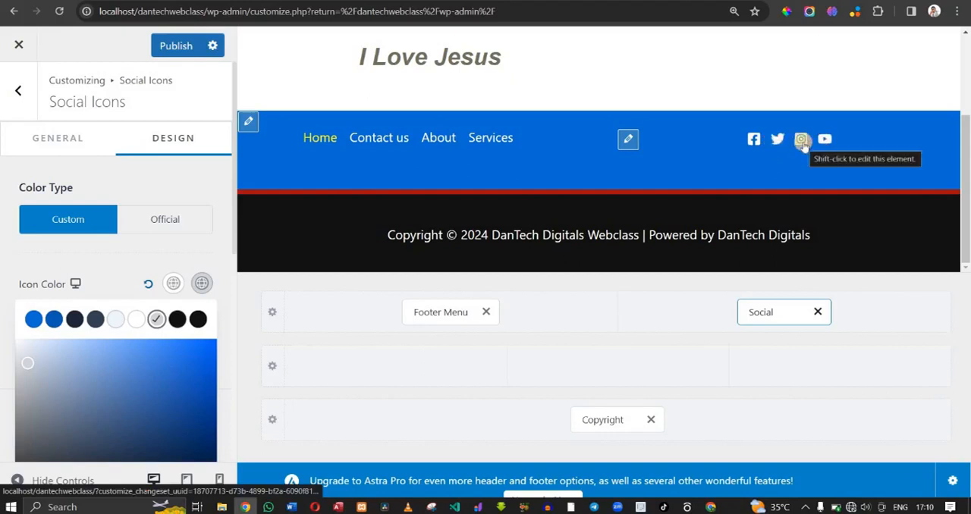
click(320, 140)
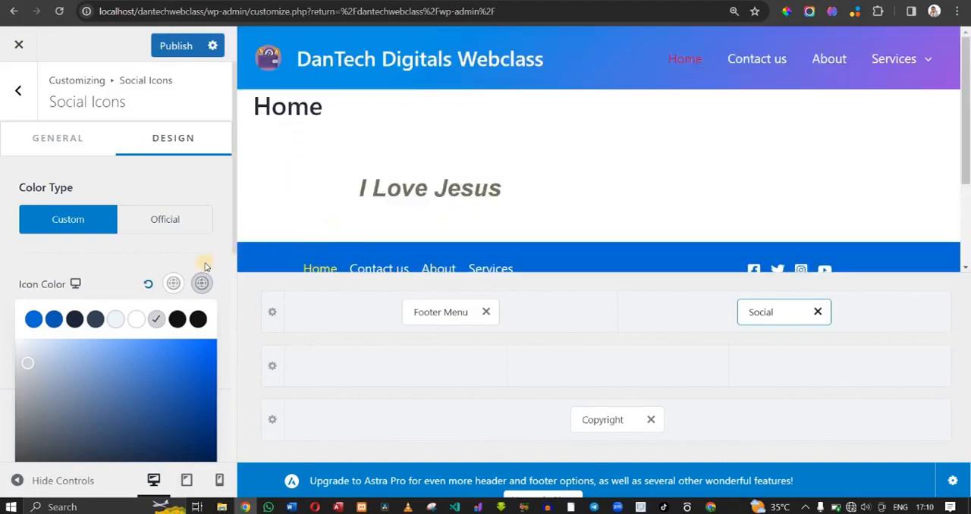
click(205, 266)
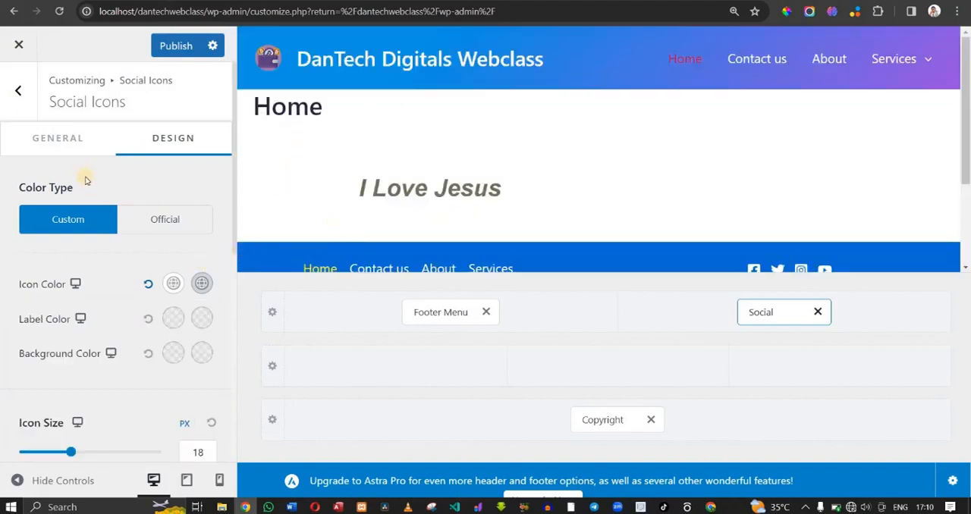
click(174, 48)
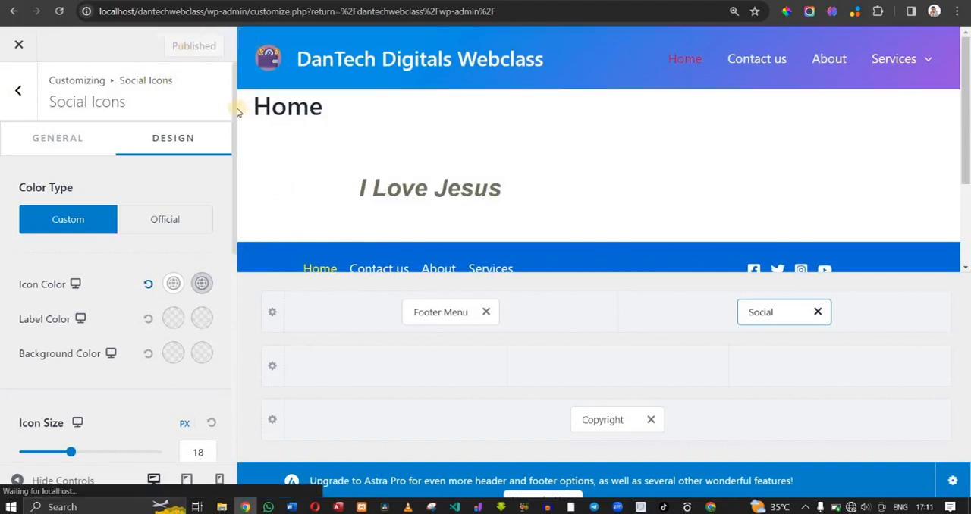
- Set the social icons' size to 20 px and their icon spacing to 9 px
drag(235, 116, 160, 231)
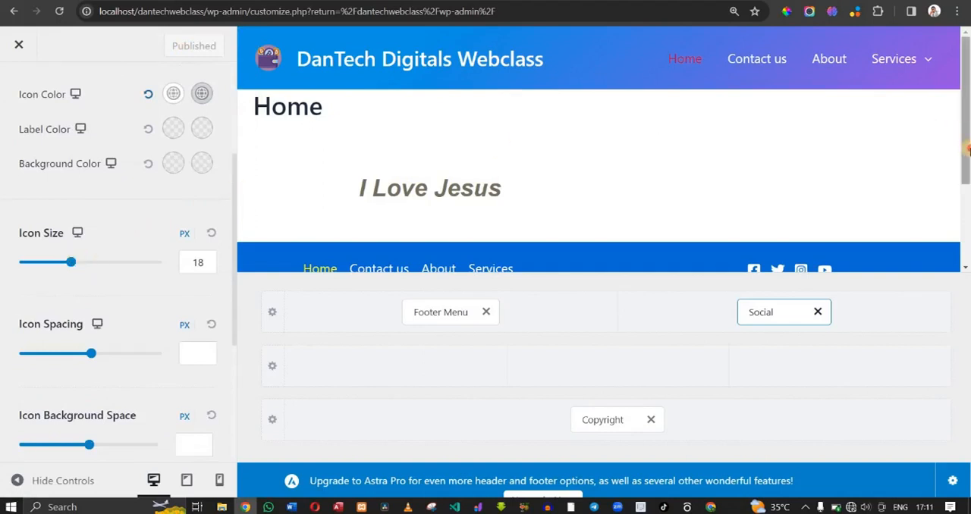
drag(964, 129, 966, 204)
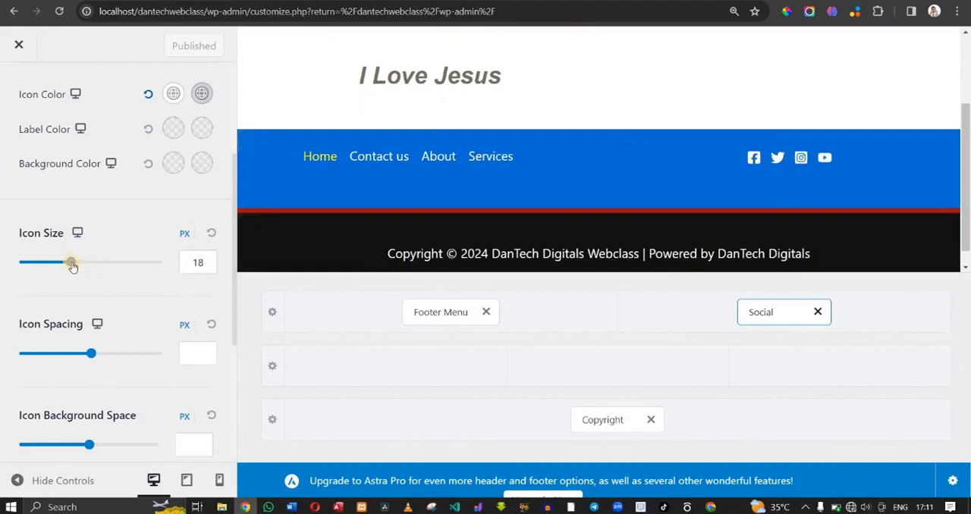
mouse_move(71, 262)
mouse_down()
mouse_move(144, 277)
mouse_move(75, 262)
mouse_up()
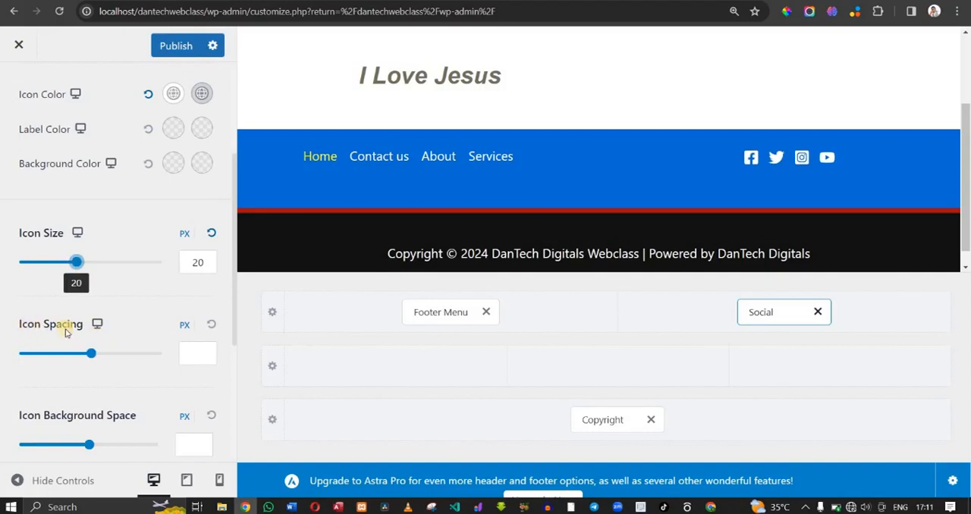
drag(92, 353, 47, 353)
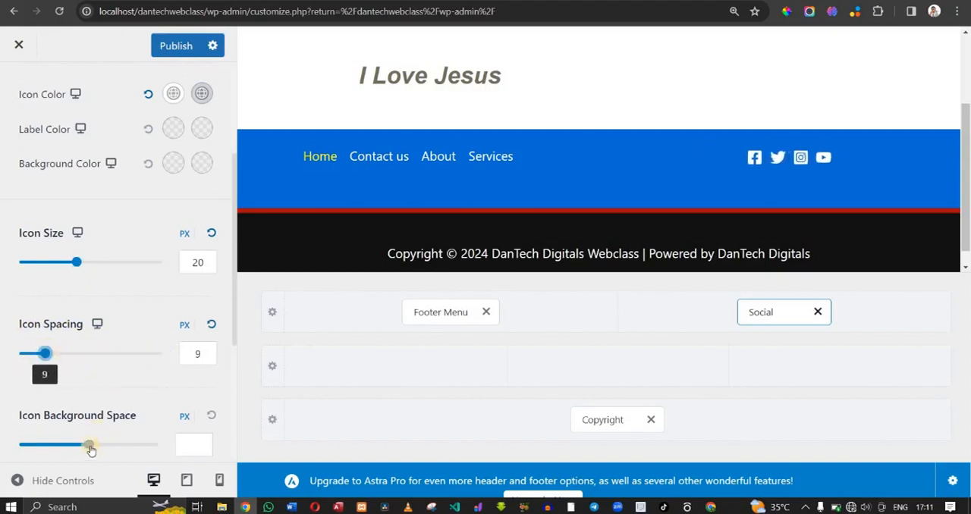
- Reduce the social icons' background space to 0 px and look over the icon radius and margin options
drag(91, 448, 46, 446)
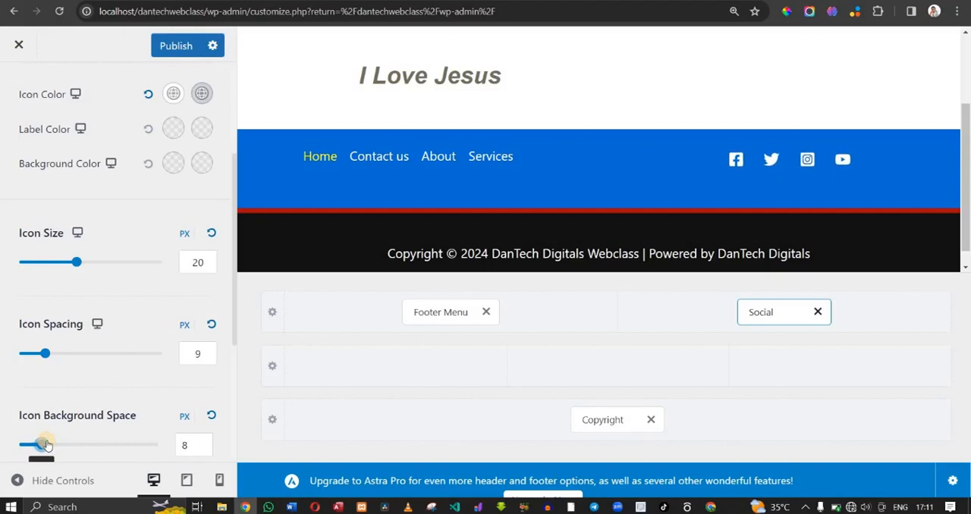
drag(40, 445, 22, 447)
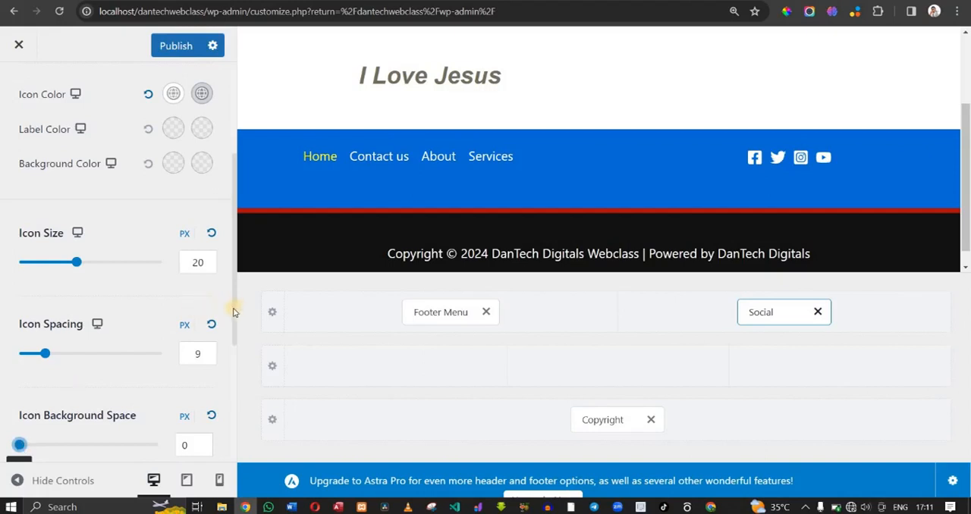
drag(234, 335, 243, 418)
click(42, 290)
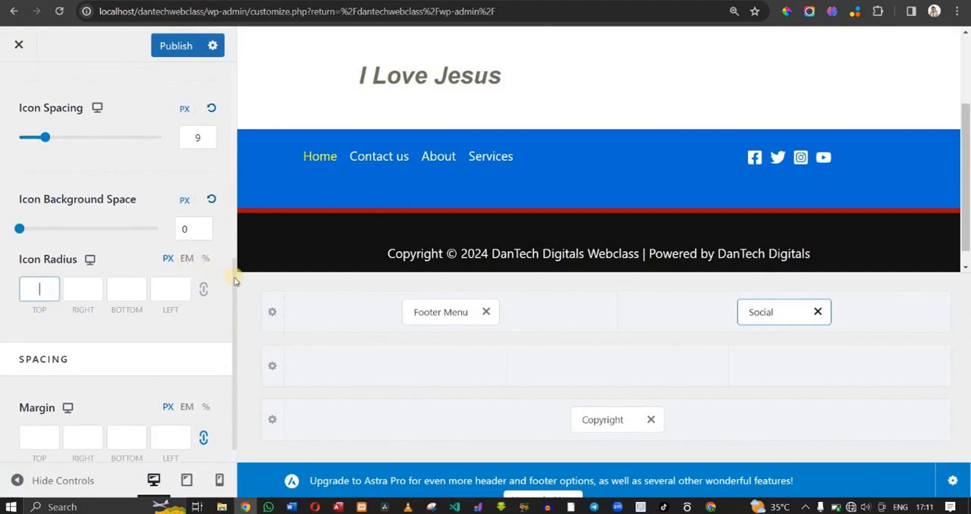
drag(235, 280, 245, 231)
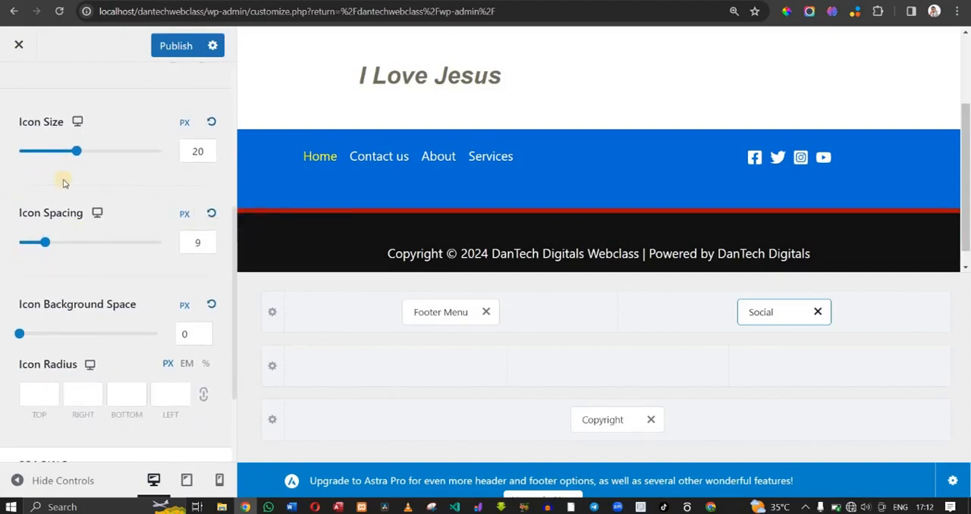
- Preview the footer and the expanded header menu in the tablet layout, and switch the preview to mobile
click(98, 213)
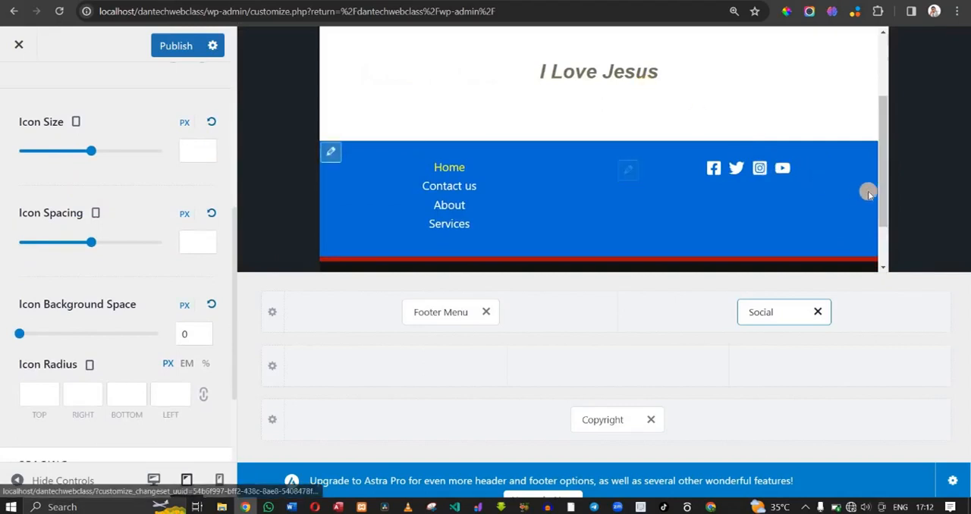
drag(882, 199, 867, 61)
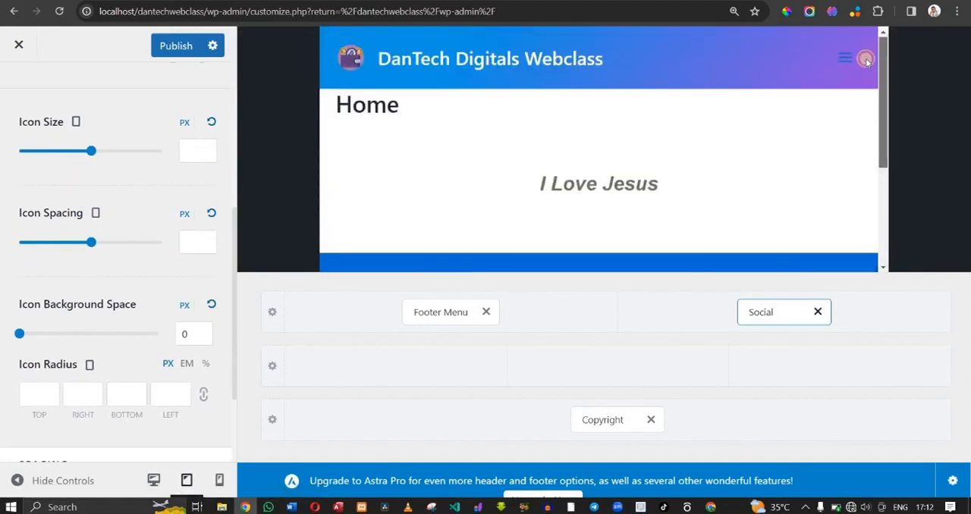
click(848, 57)
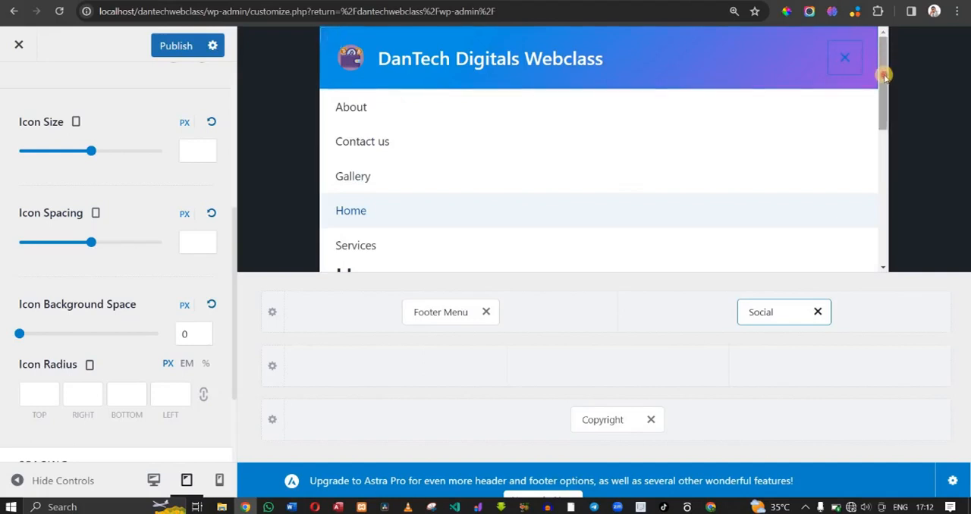
drag(881, 72, 893, 114)
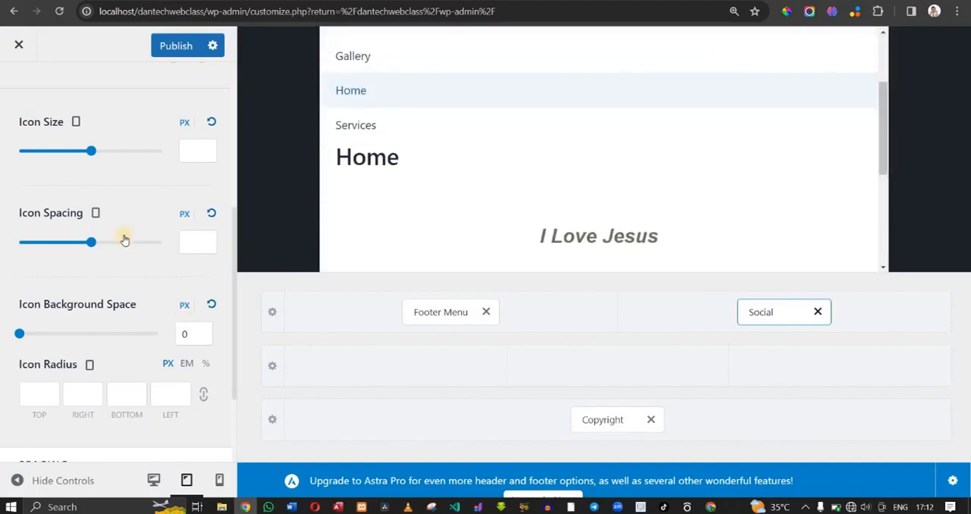
click(97, 214)
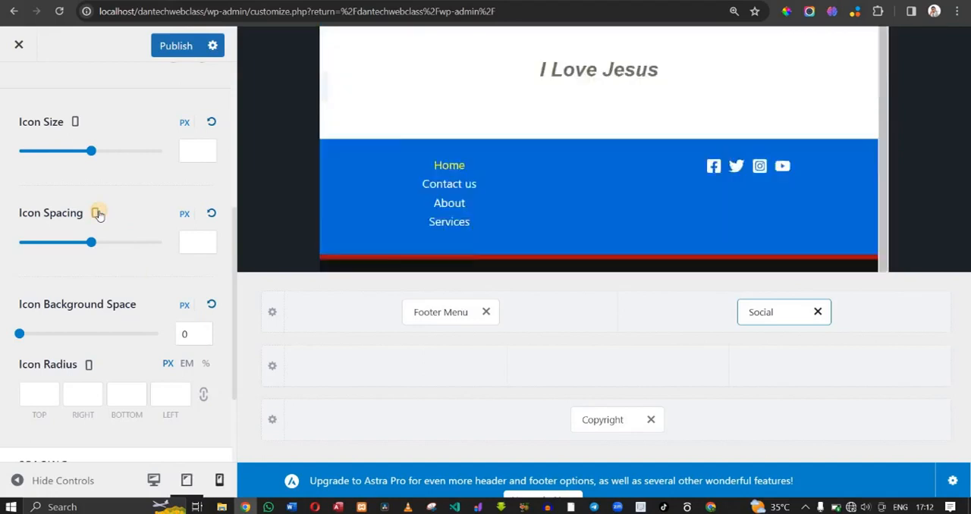
- Check the footer in the mobile preview, return to the desktop preview and review the footer rows there
drag(725, 157, 736, 38)
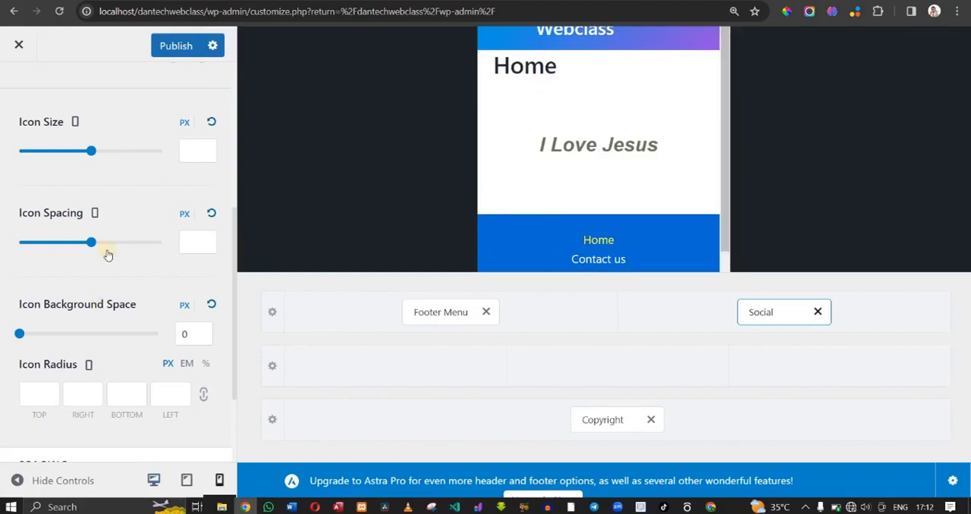
click(94, 215)
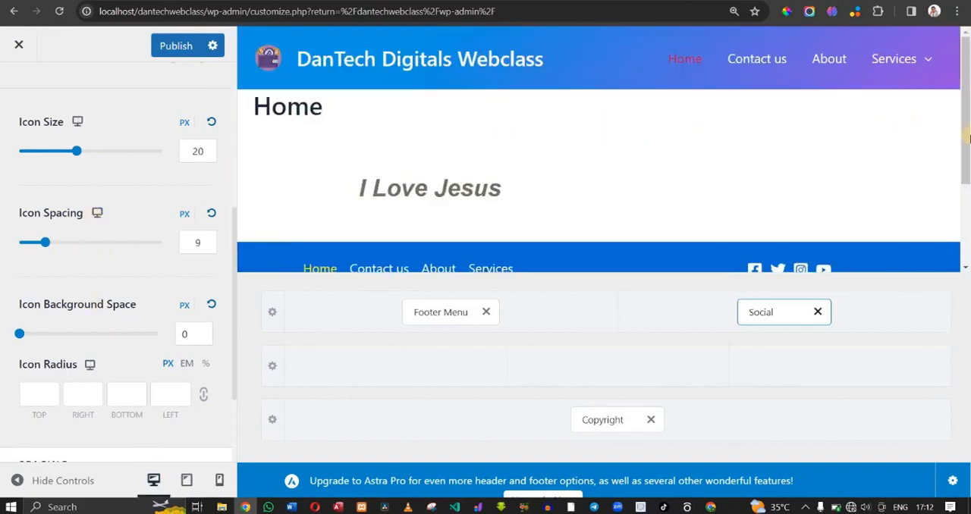
drag(965, 141, 943, 210)
scroll(943, 213, down, 2)
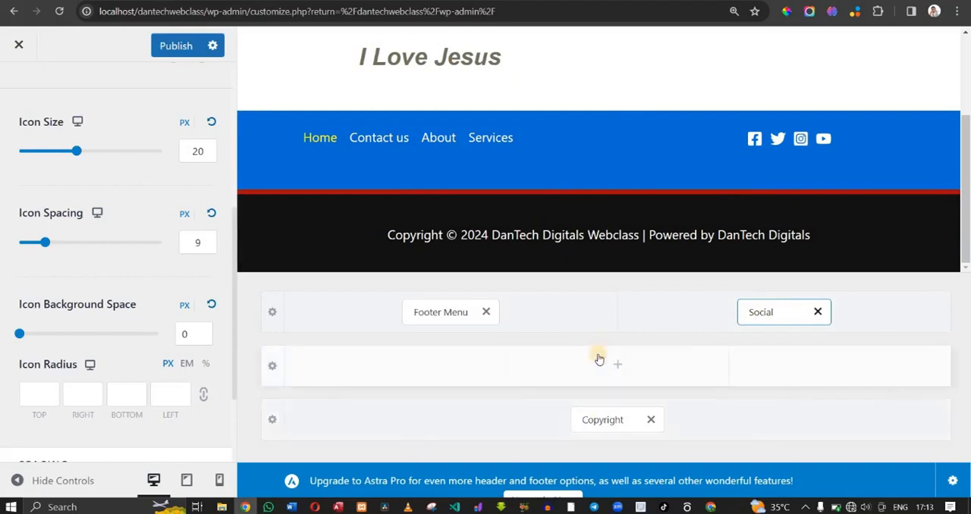
click(394, 366)
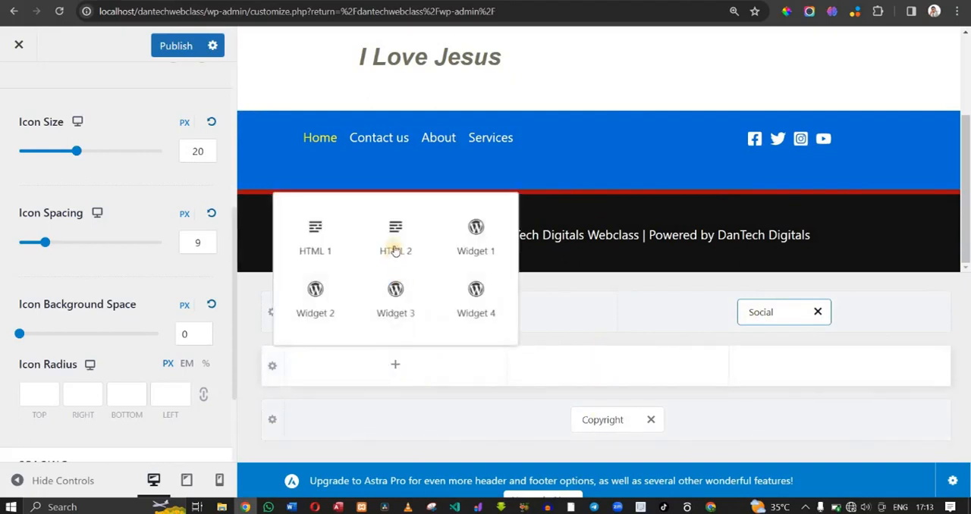
click(473, 251)
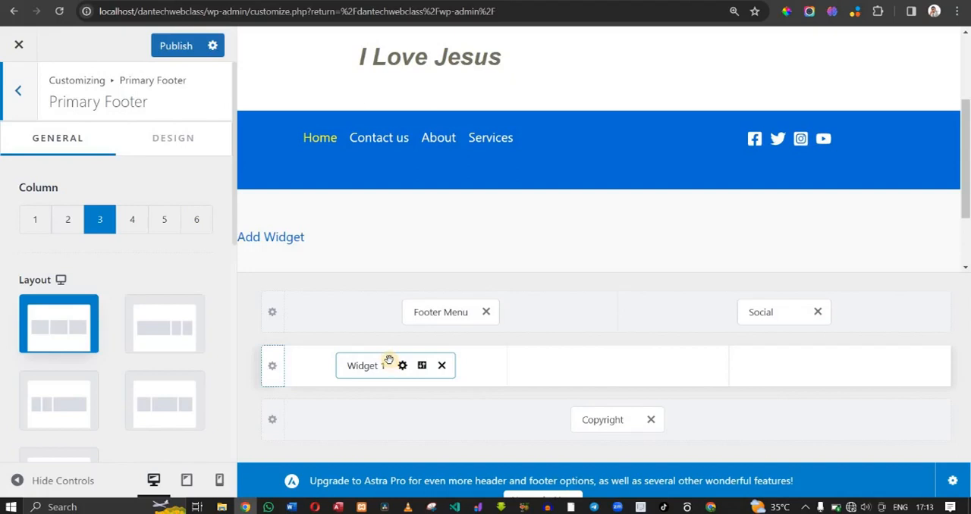
click(441, 366)
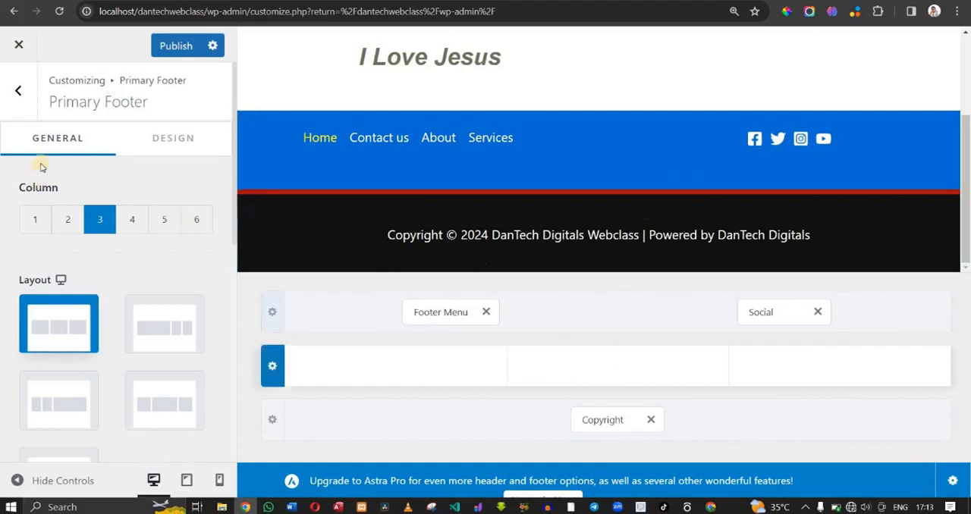
- Publish the footer changes and reload the live home page to check the header and footer
click(173, 47)
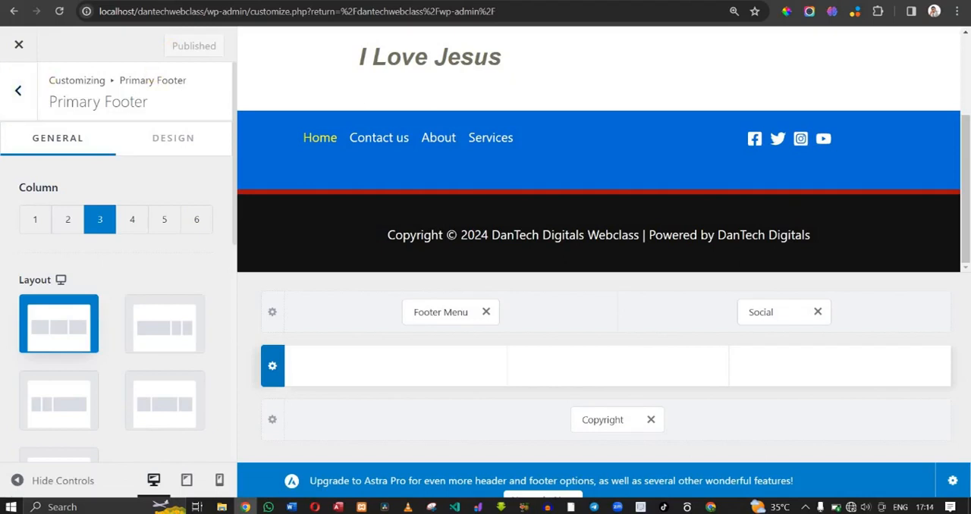
click(759, 0)
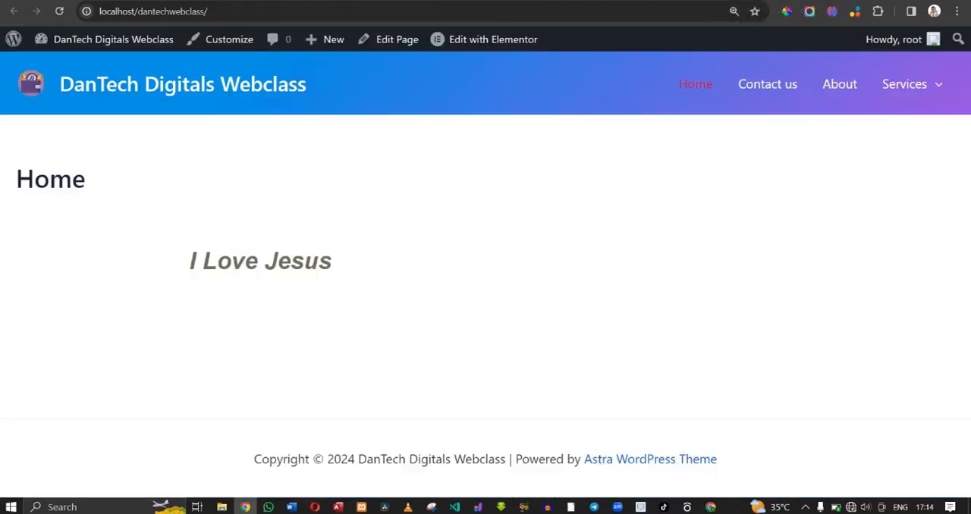
click(61, 12)
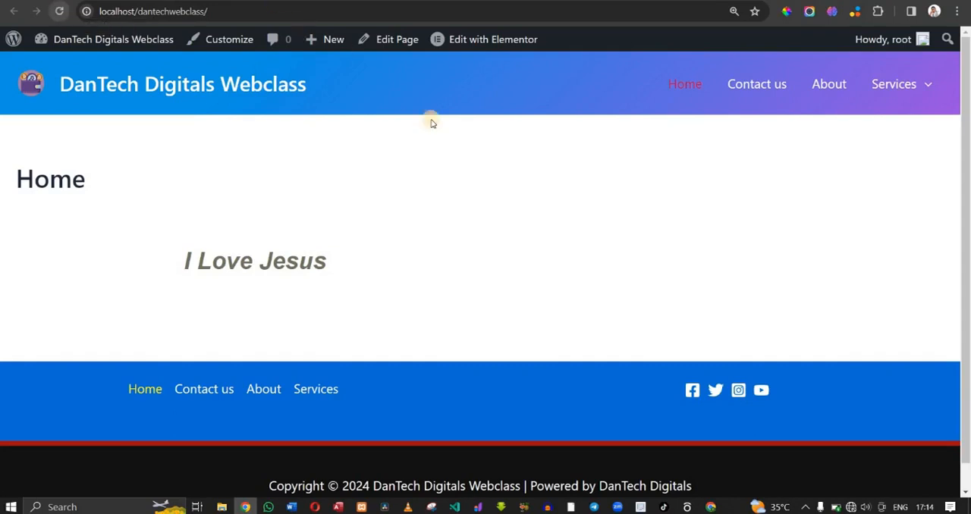
drag(963, 131, 958, 82)
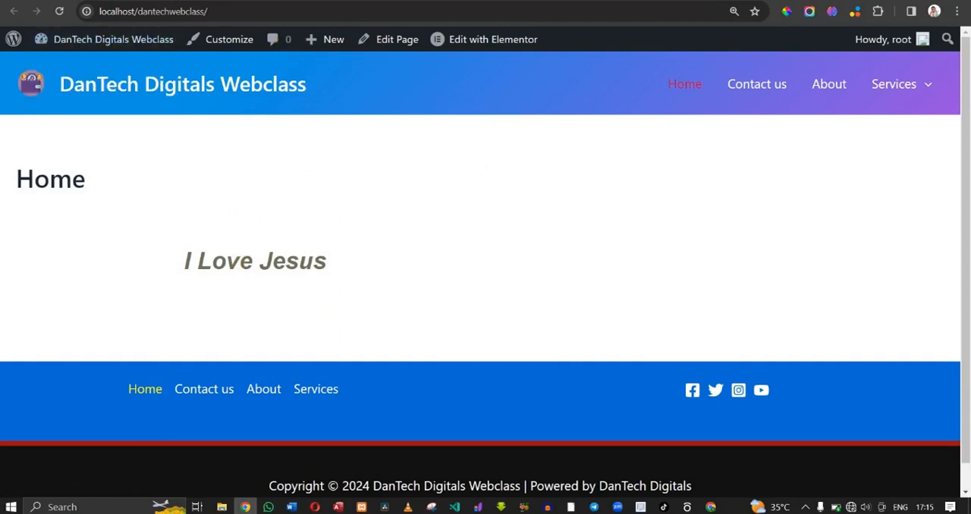
- Leave the customizer and open the list of all pages in the WordPress admin
click(68, 0)
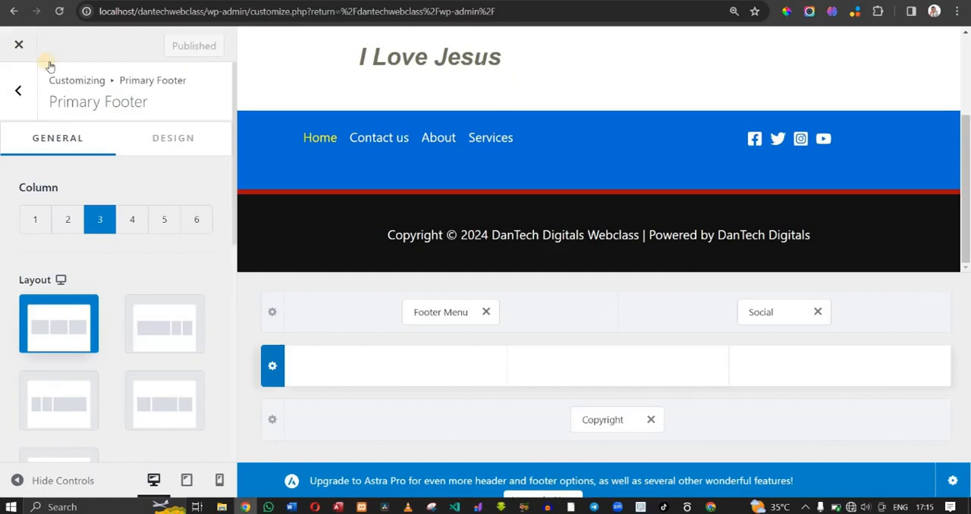
click(9, 54)
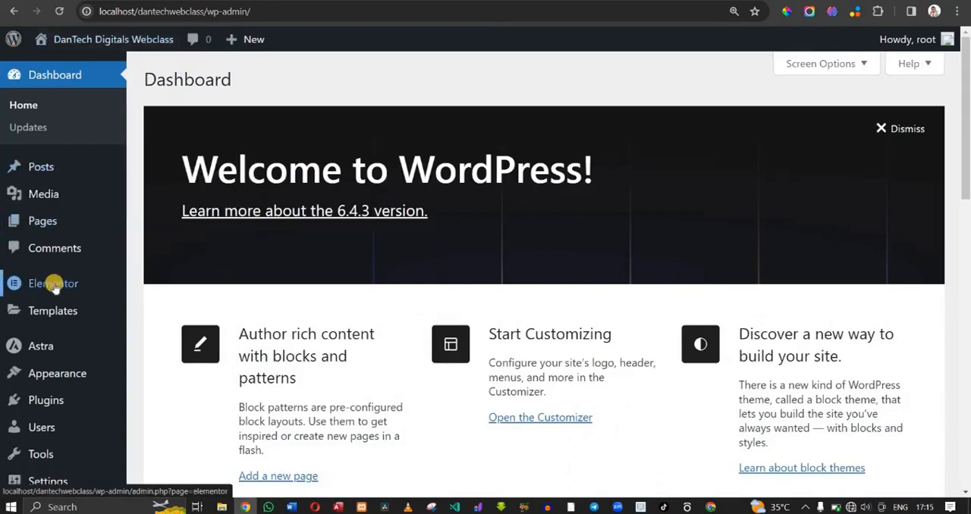
mouse_move(61, 280)
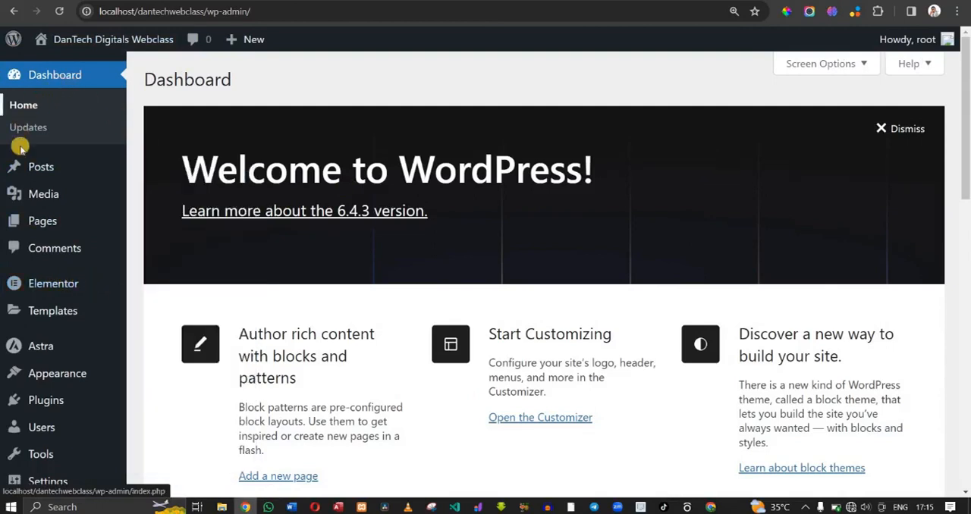
mouse_move(43, 196)
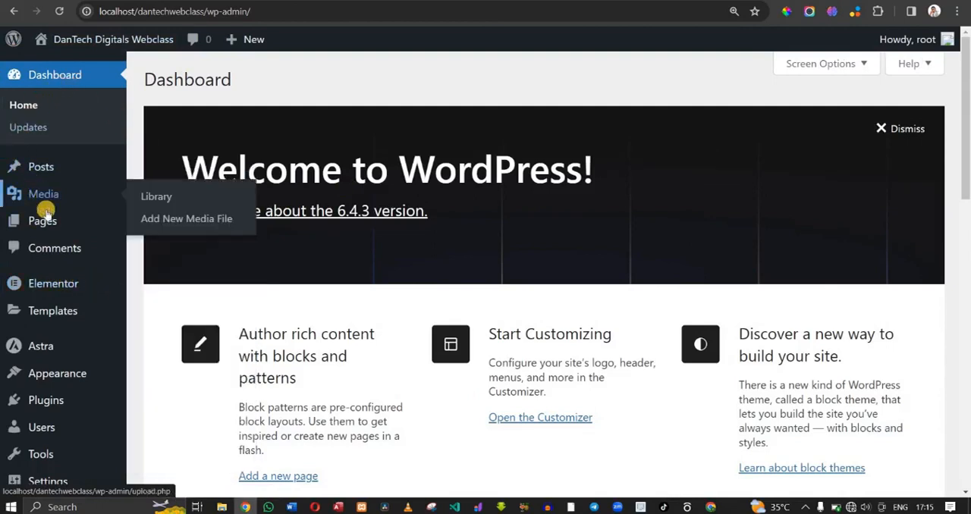
mouse_move(43, 219)
click(156, 225)
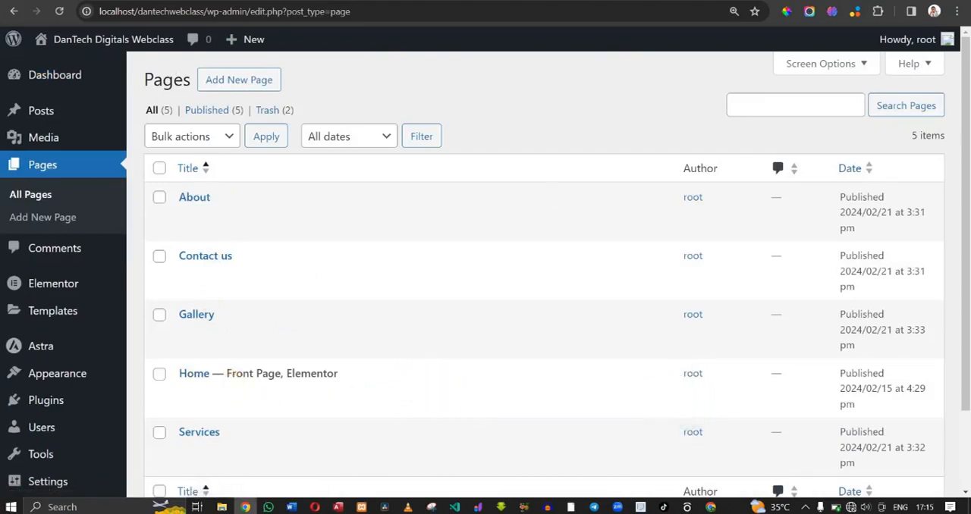
key(ctrl+Tab)
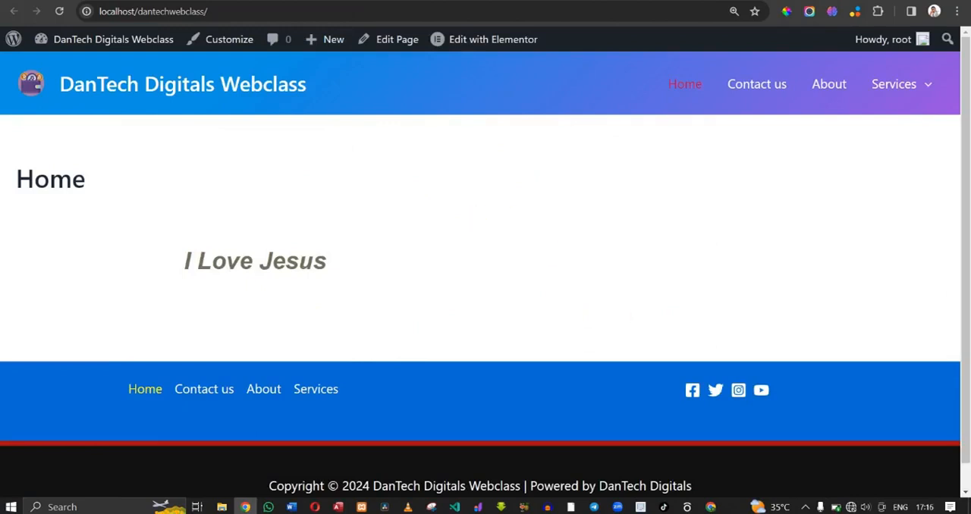
key(ctrl+Tab)
mouse_move(227, 380)
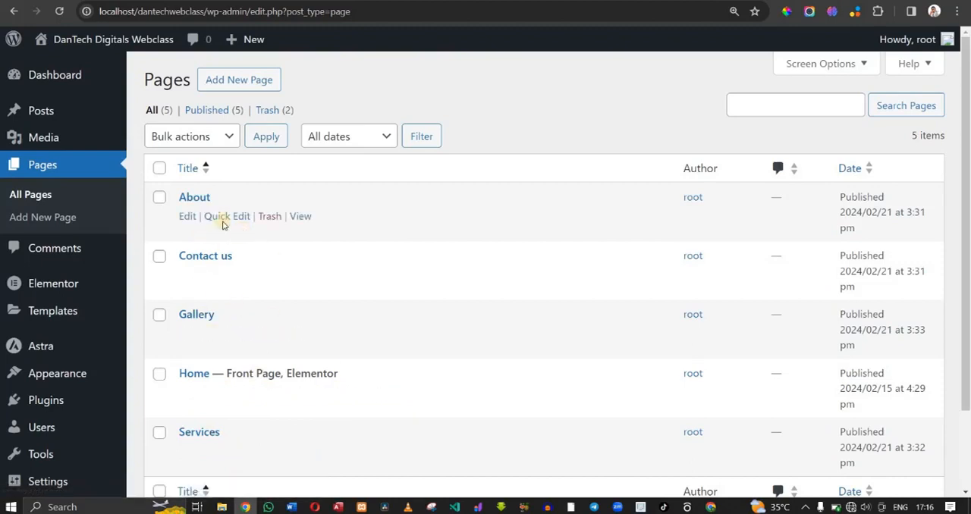
click(187, 218)
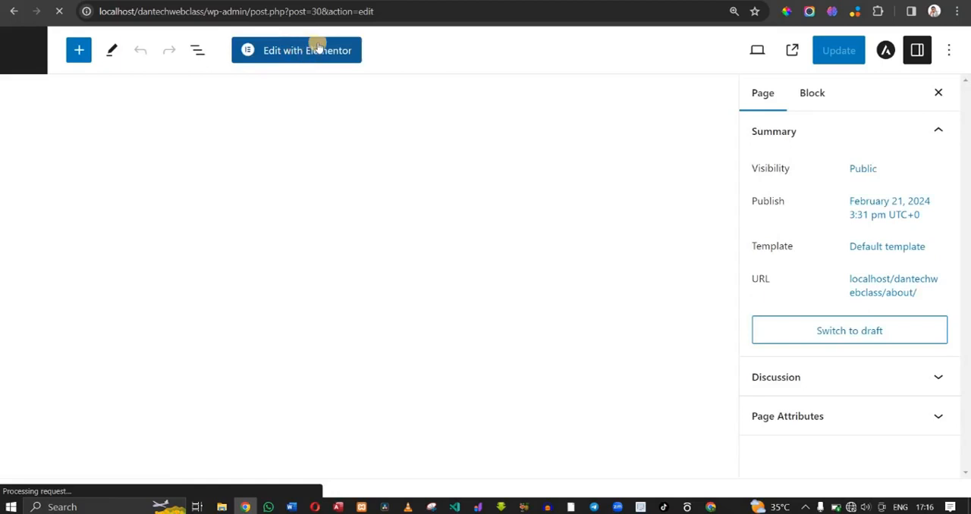
click(11, 50)
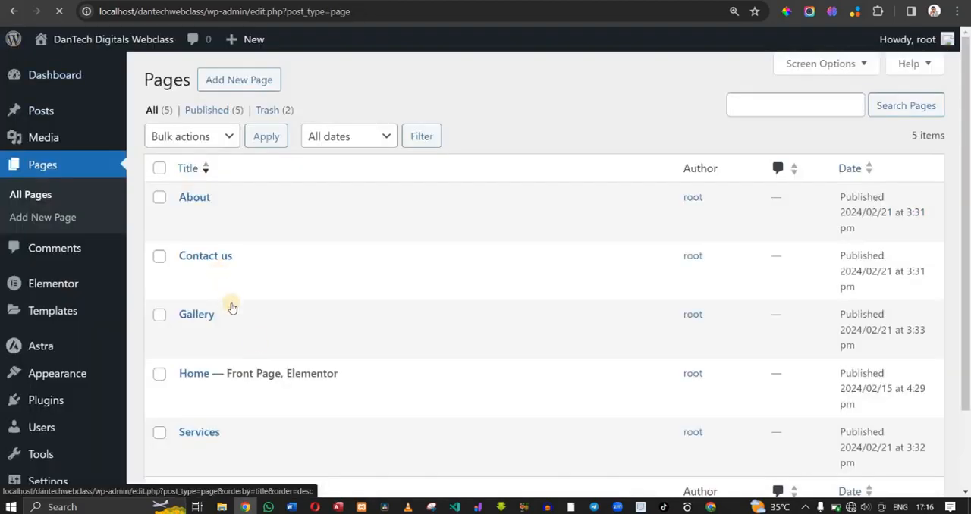
- Open the Home page in Elementor and set its page layout to Elementor Canvas
mouse_move(303, 373)
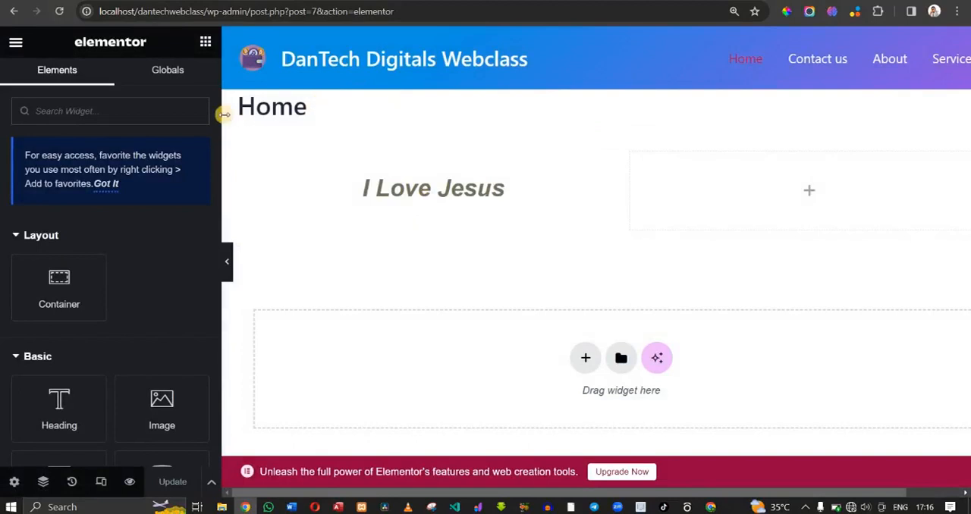
click(16, 483)
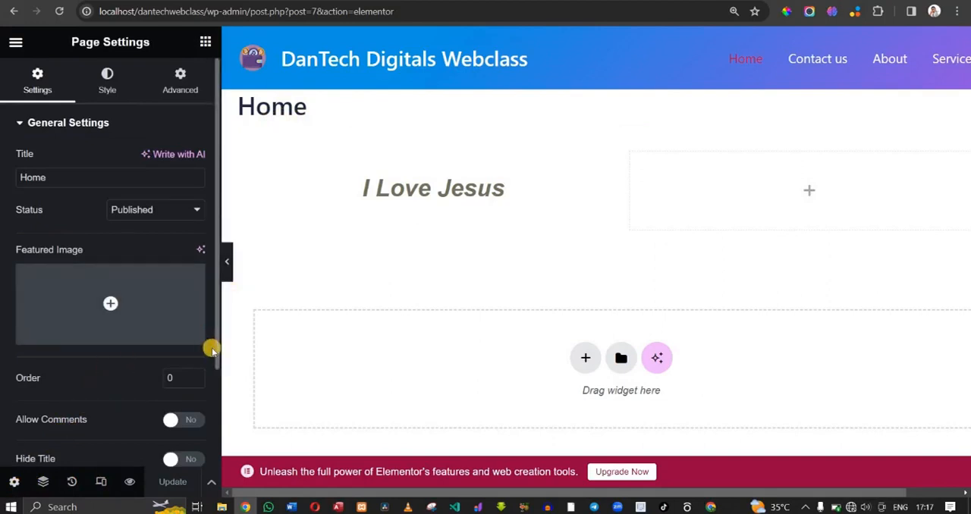
scroll(218, 372, down, 2)
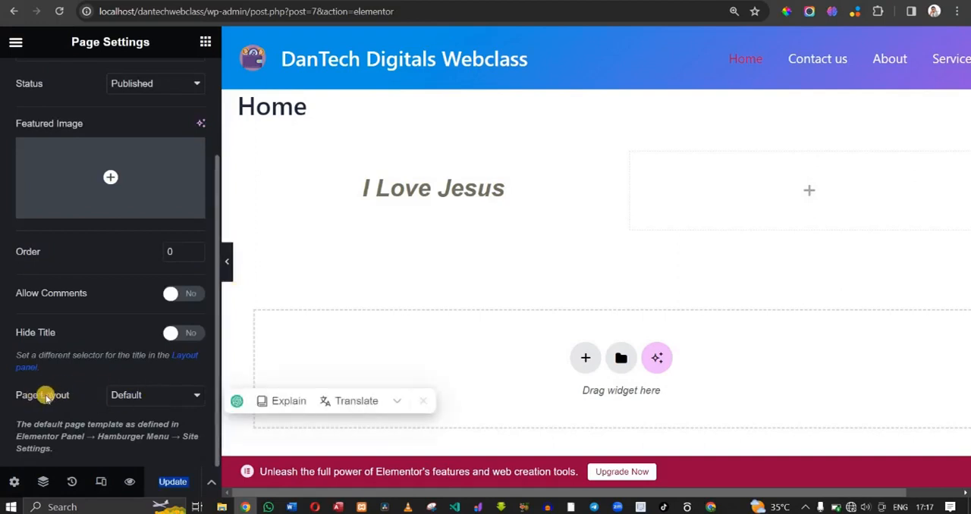
click(130, 395)
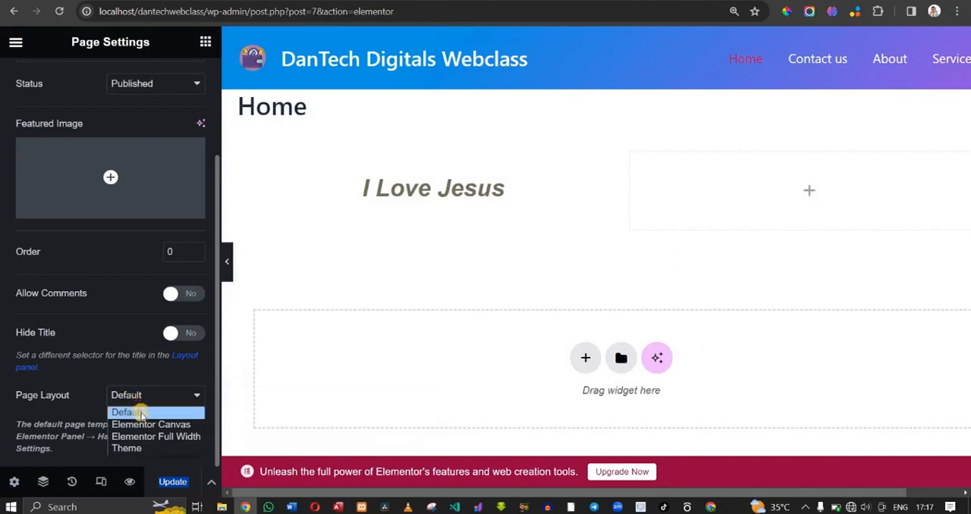
click(147, 425)
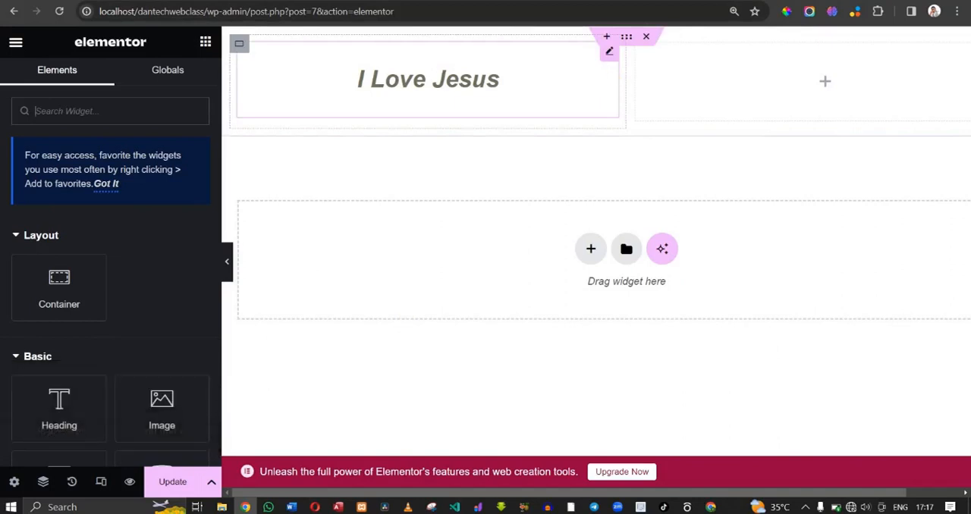
- Delete the section containing the "I Love Jesus" heading from the Home page
click(435, 78)
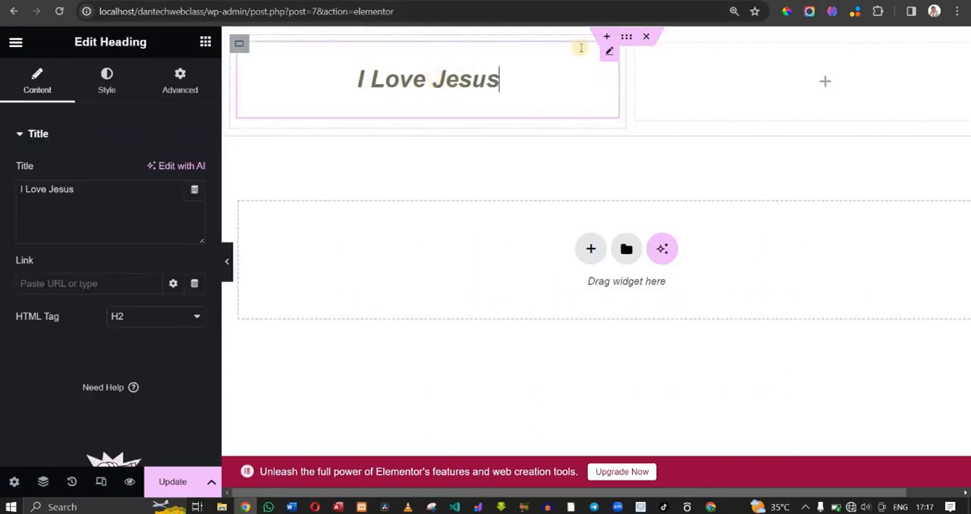
click(652, 36)
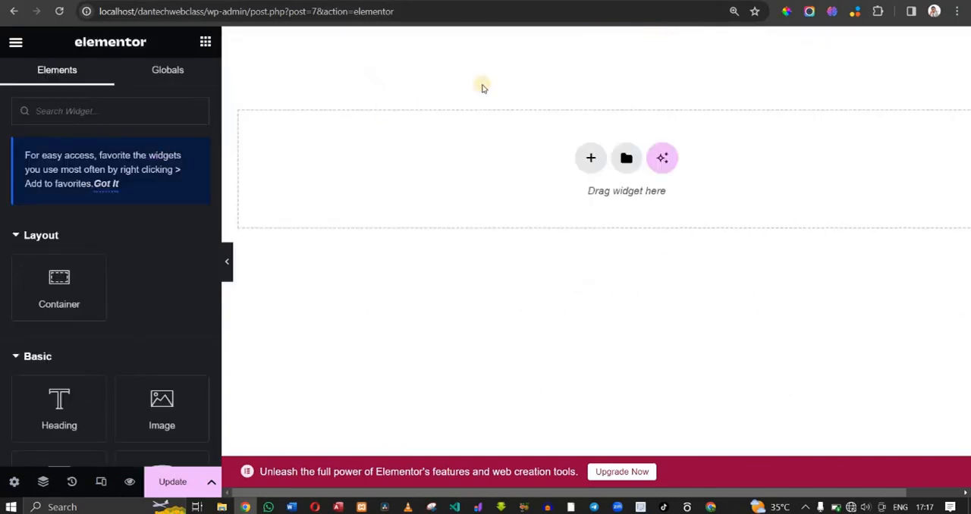
- Look through the Blocks, Pages and My Templates categories of the Elementor template library, and close the library
click(631, 156)
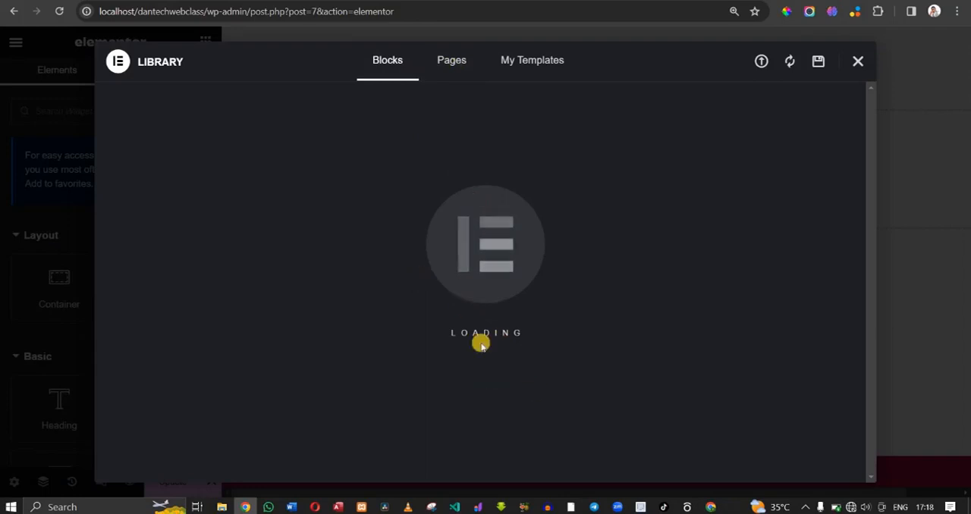
click(455, 62)
click(518, 65)
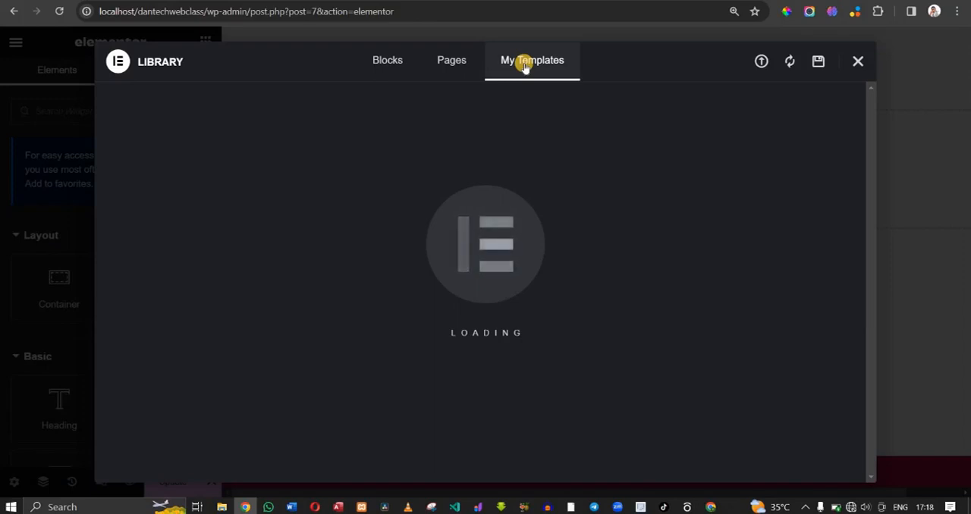
click(404, 74)
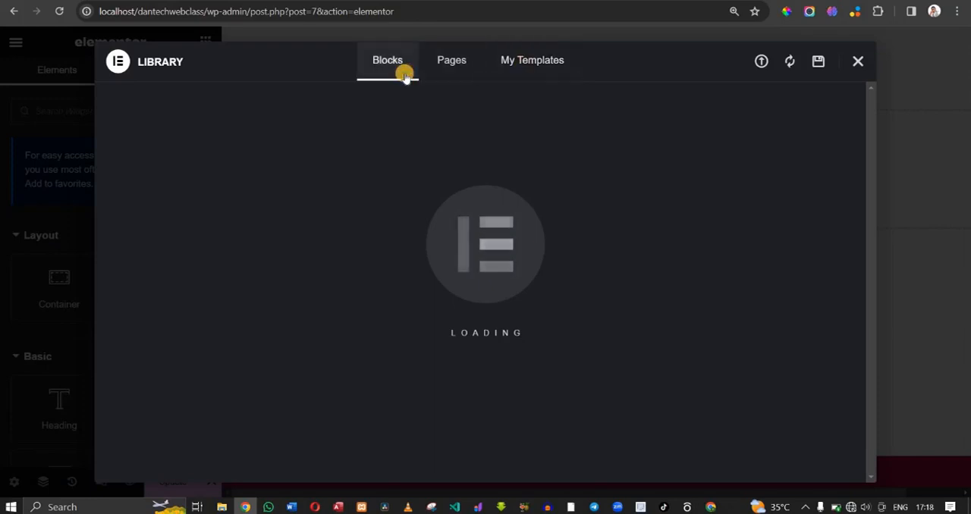
click(859, 60)
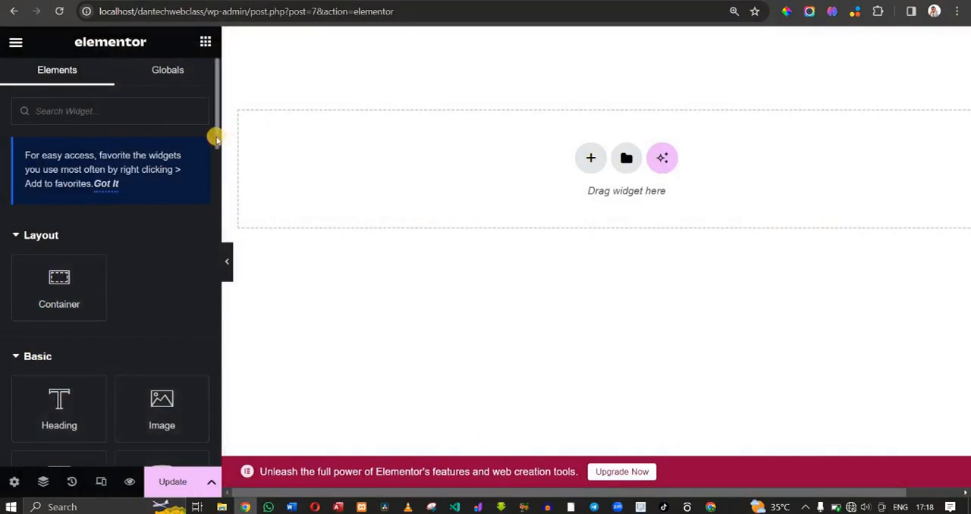
- Add a Video widget from the Basic elements to the empty Home page canvas
drag(224, 201, 227, 156)
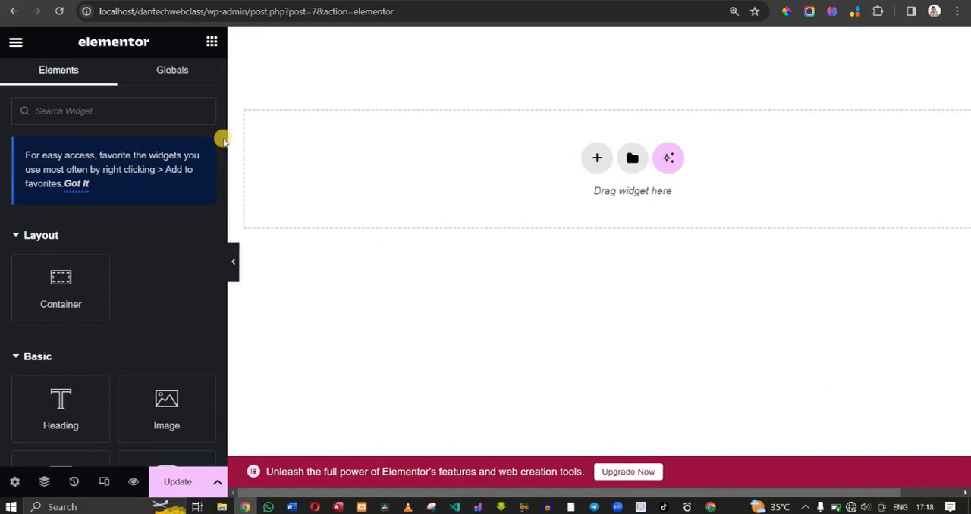
scroll(218, 195, down, 5)
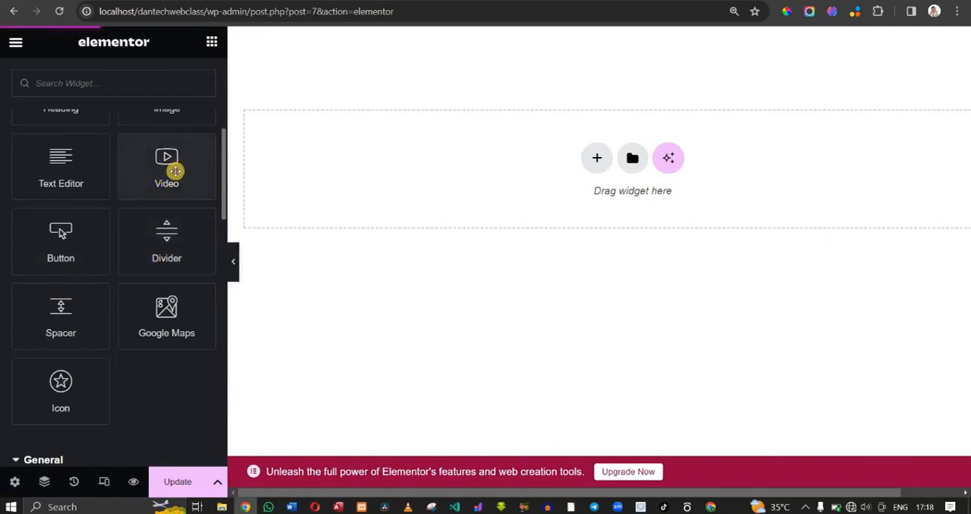
drag(175, 171, 607, 176)
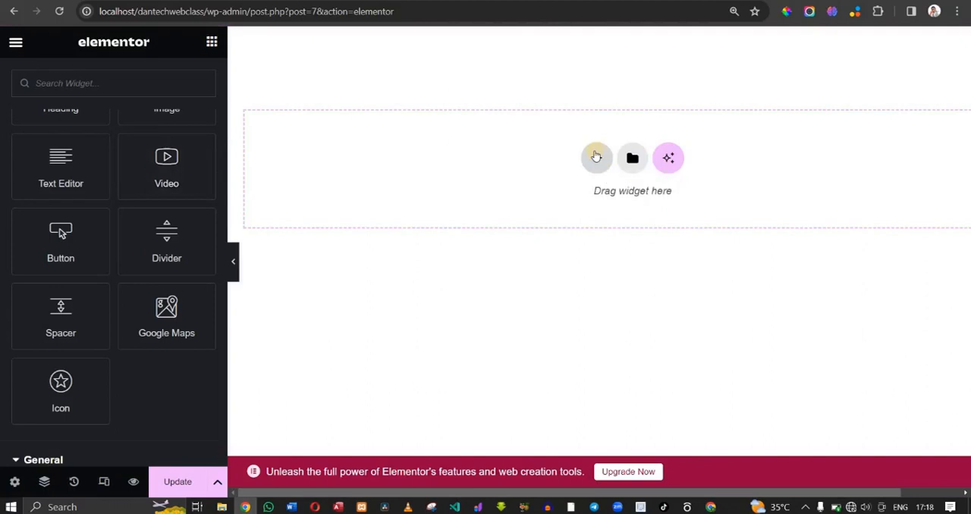
drag(128, 179, 600, 156)
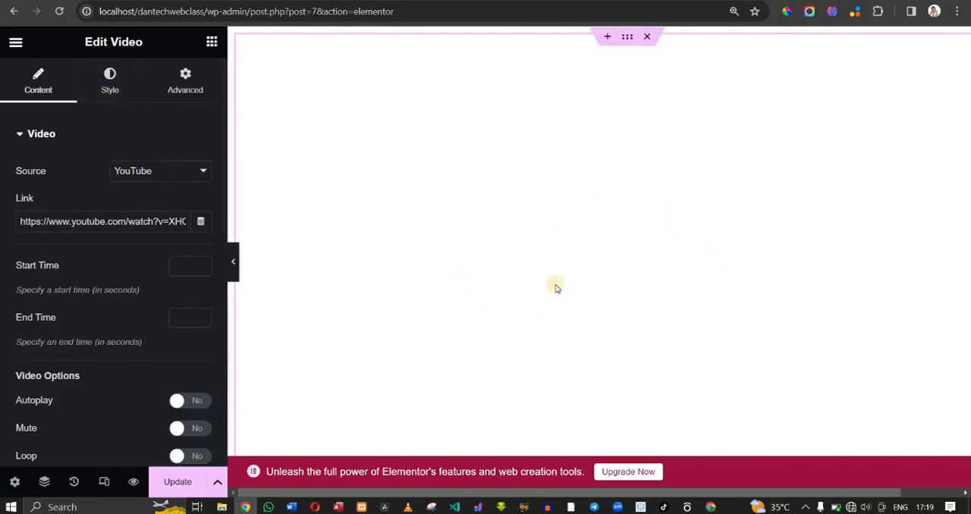
- Clear the Video widget's YouTube link and look through its source choices and video options
triple_click(67, 215)
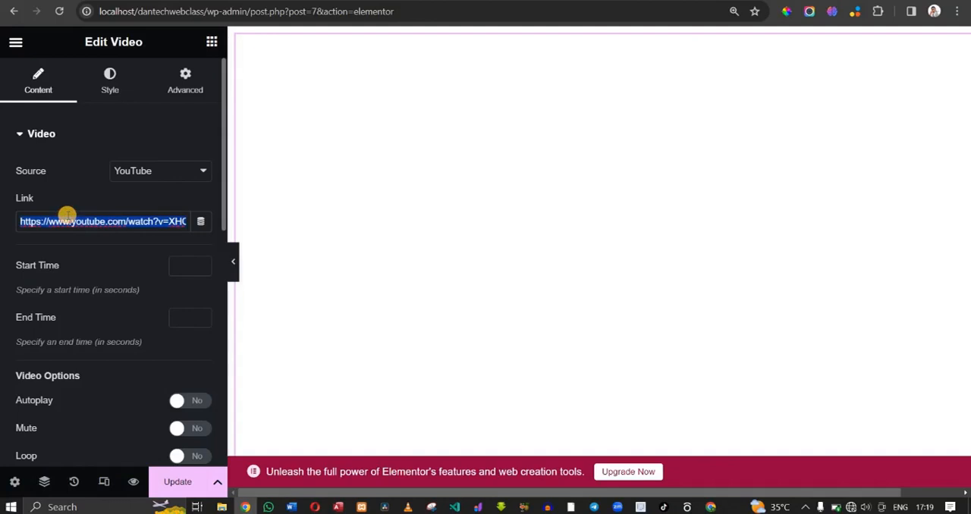
key(BackSpace)
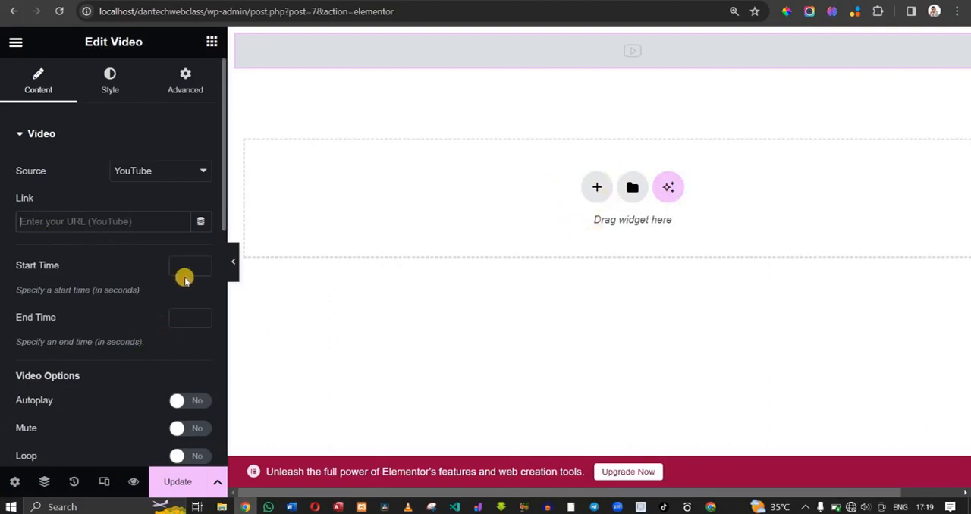
click(128, 164)
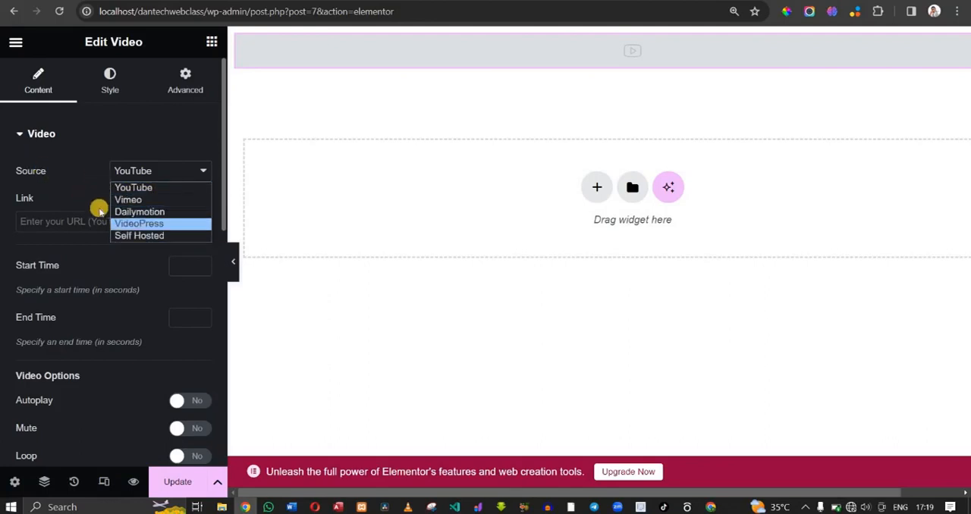
click(128, 171)
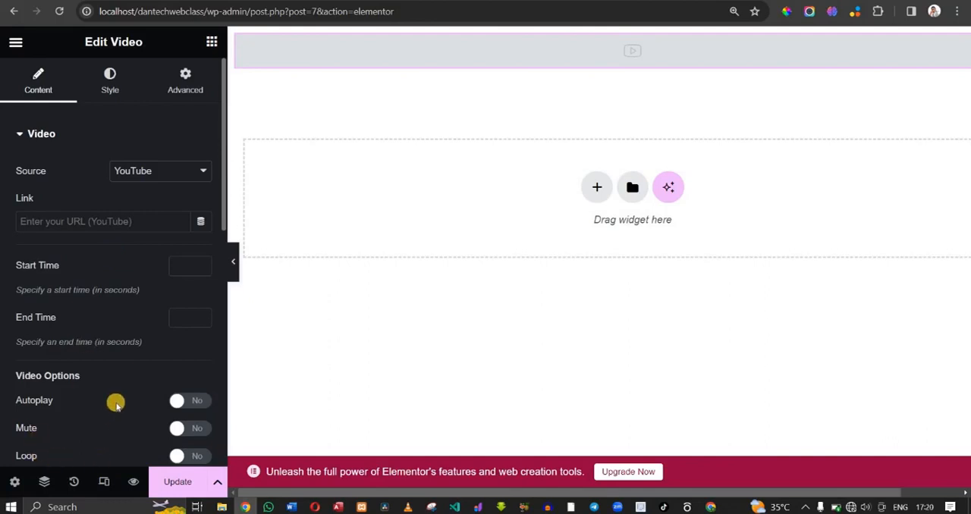
scroll(115, 404, down, 3)
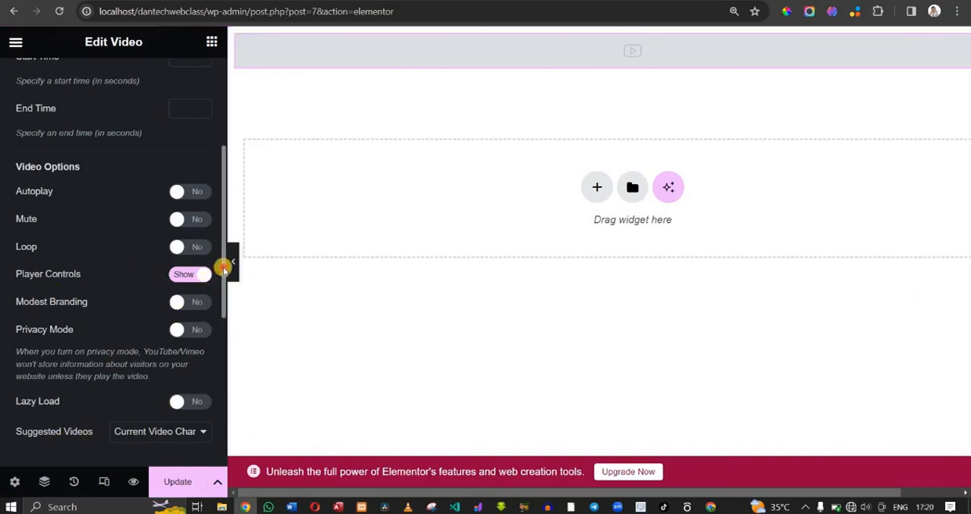
drag(221, 265, 220, 139)
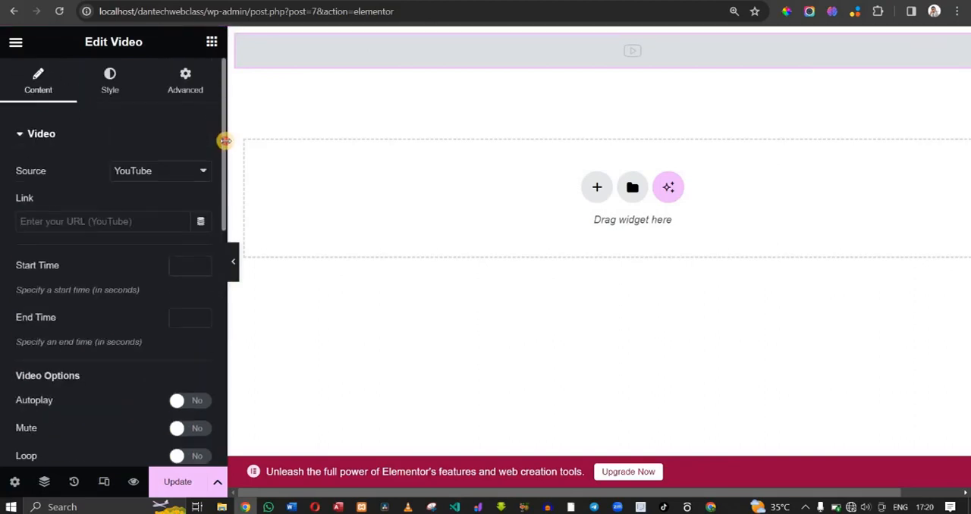
- Look through the Basic and General widgets available in the Elementor elements list
click(209, 41)
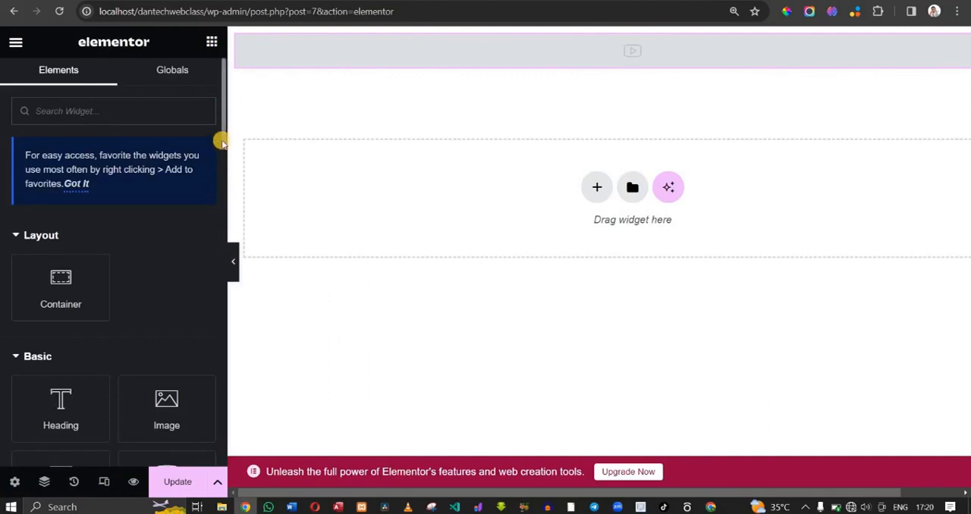
scroll(222, 181, down, 10)
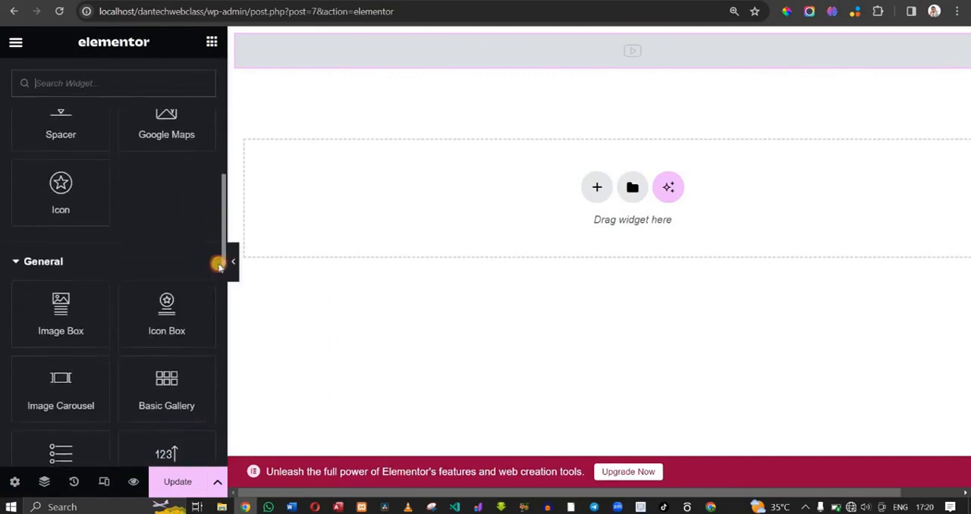
scroll(219, 304, down, 3)
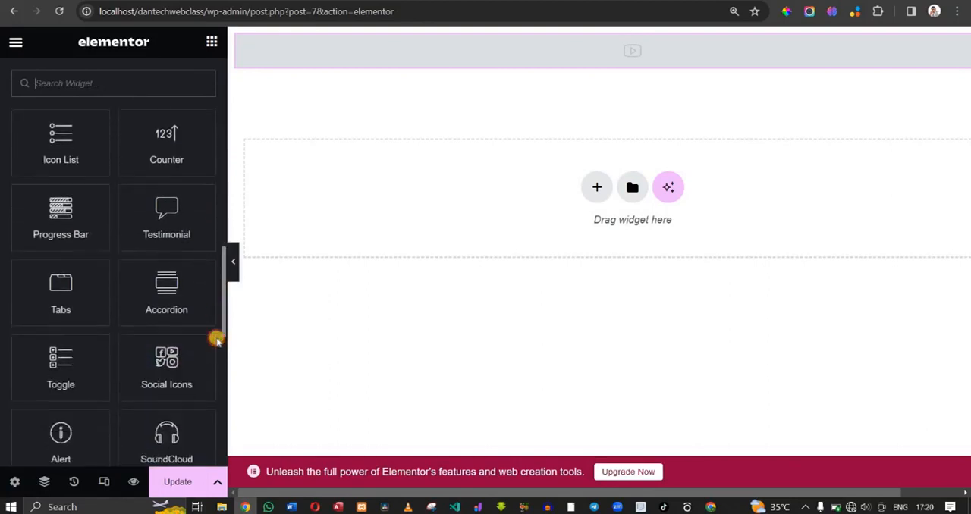
scroll(213, 364, down, 2)
scroll(210, 402, down, 3)
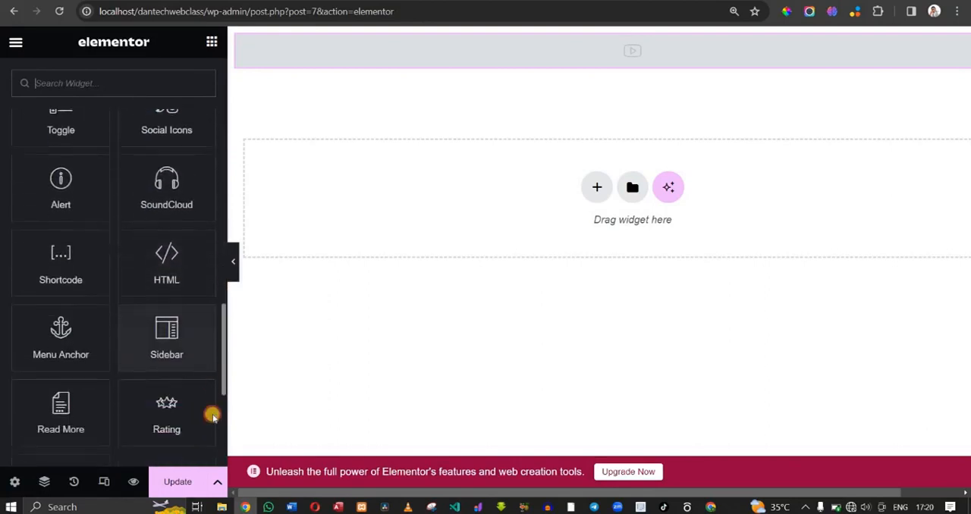
scroll(213, 449, down, 2)
scroll(191, 340, up, 6)
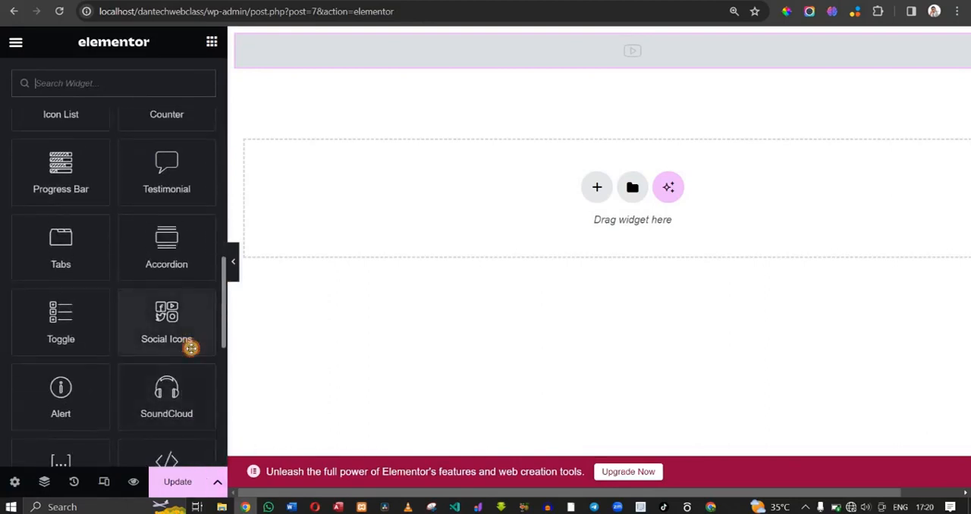
scroll(195, 369, down, 2)
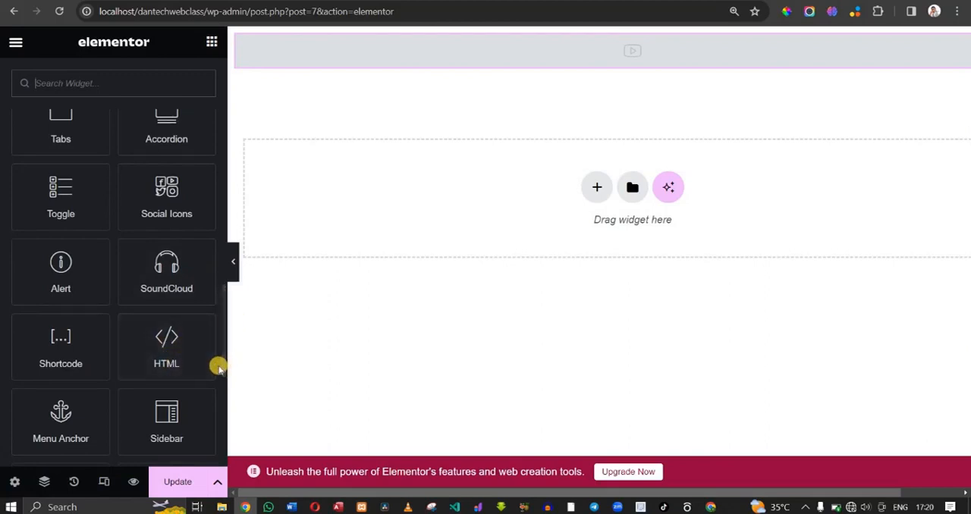
drag(220, 368, 204, 129)
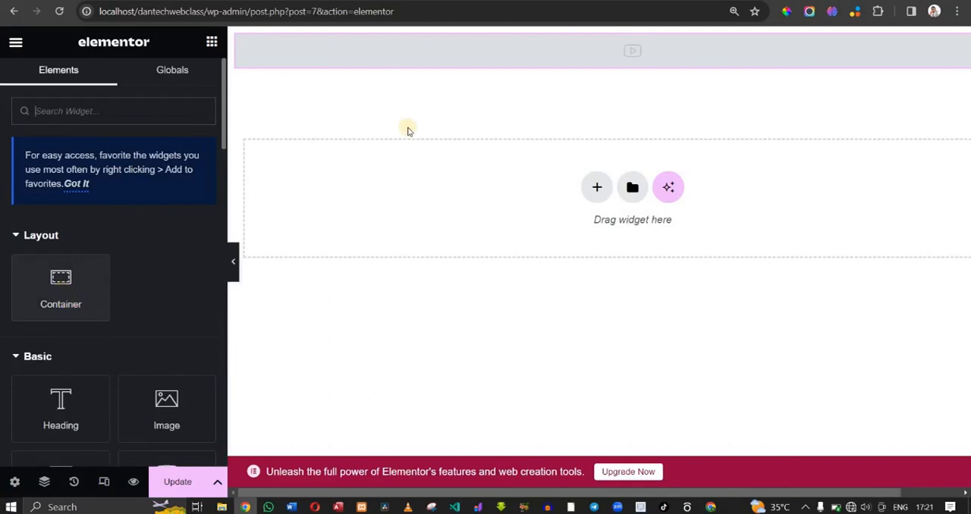
- Delete the section containing the empty Video widget from the Home page
mouse_move(634, 45)
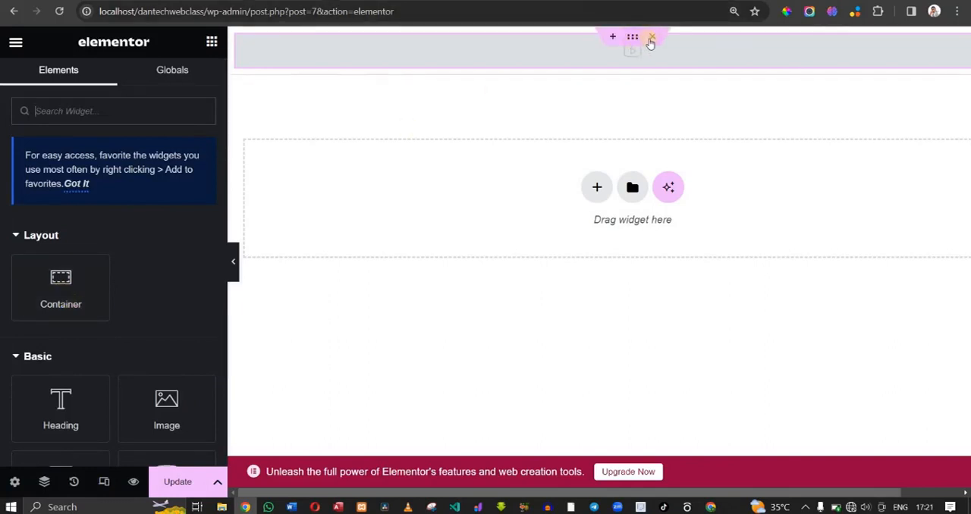
click(649, 44)
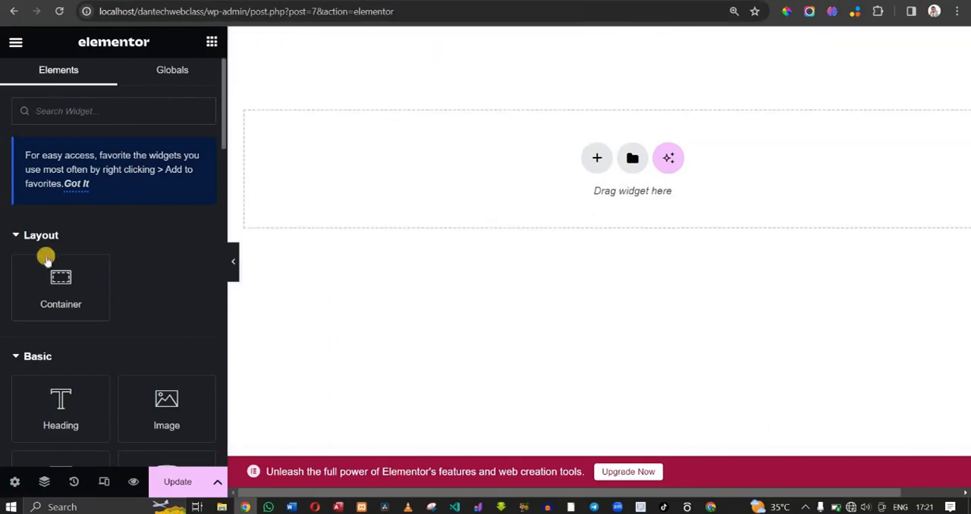
- Add a container with the Direction Column structure and place an Image widget inside it
drag(61, 278, 94, 268)
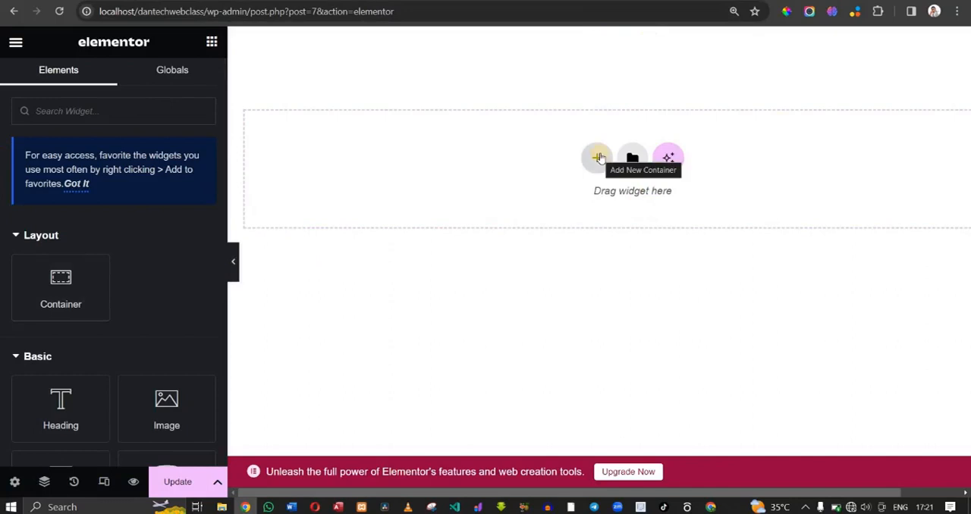
click(599, 157)
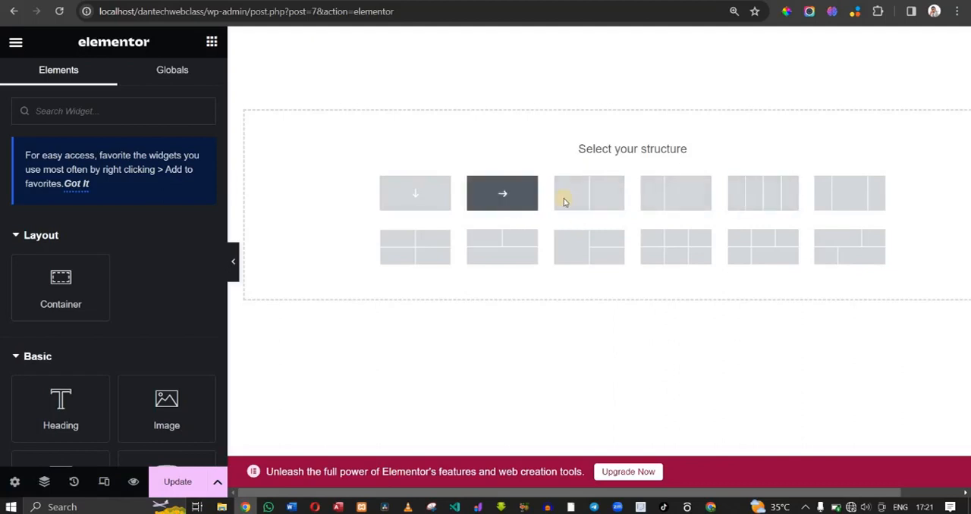
click(415, 198)
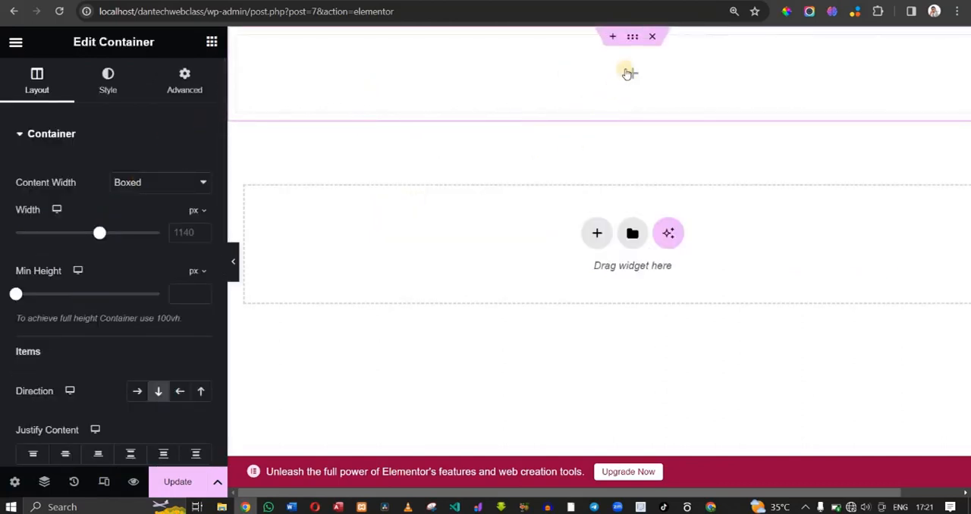
click(627, 72)
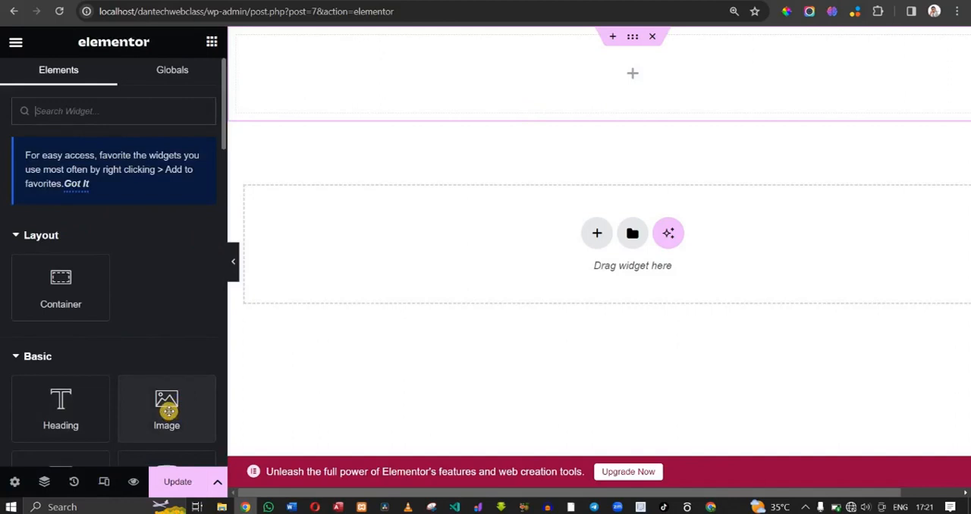
drag(169, 411, 656, 80)
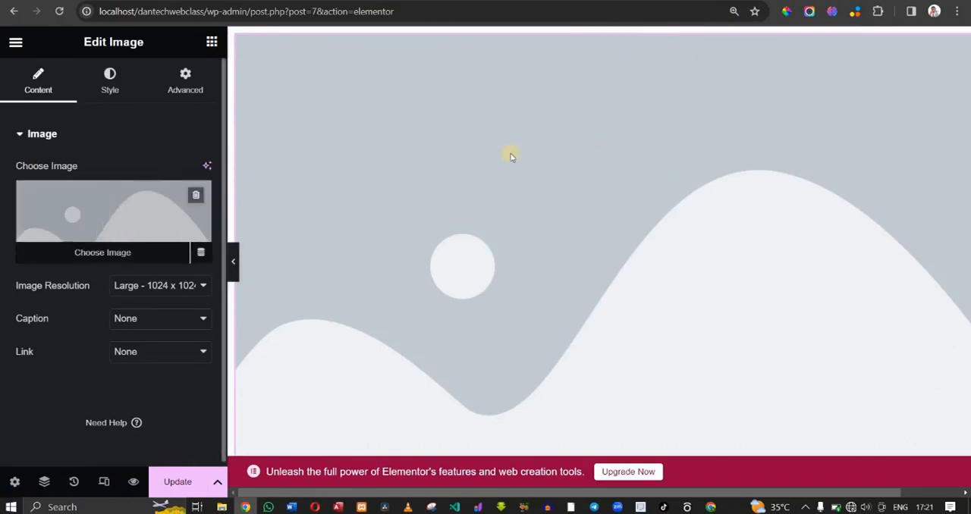
- Set the Image widget's picture to DANTECH-THUMBNIAL-.jpg from the Media Library, and dismiss the Image Optimizer suggestion
click(100, 225)
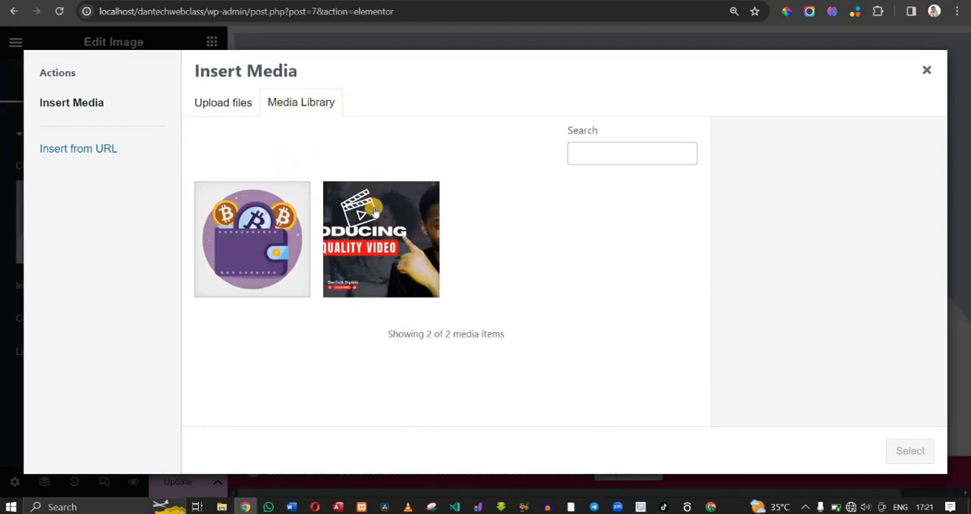
click(374, 213)
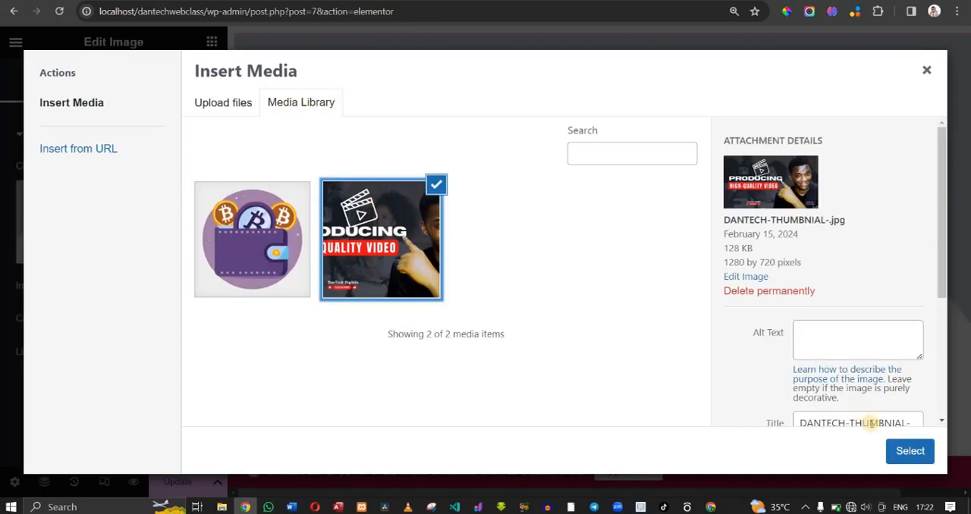
click(901, 454)
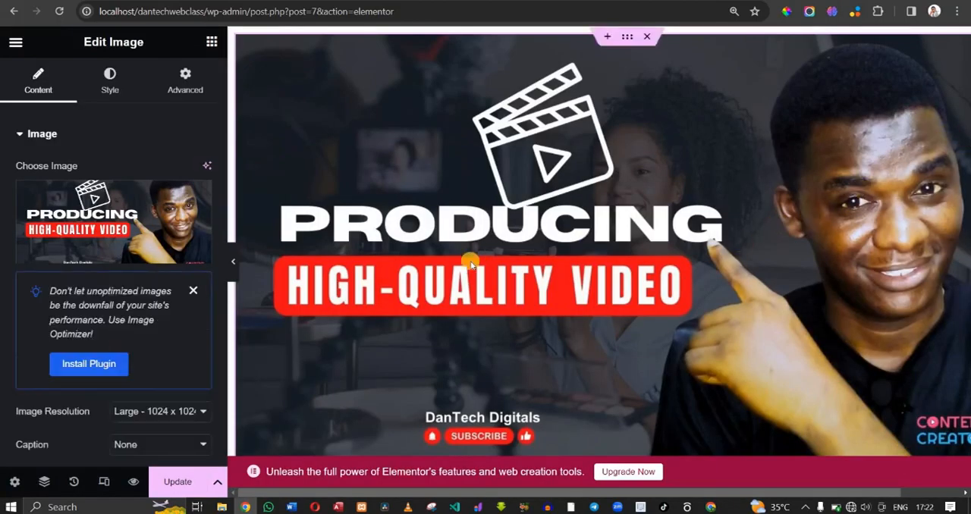
click(189, 292)
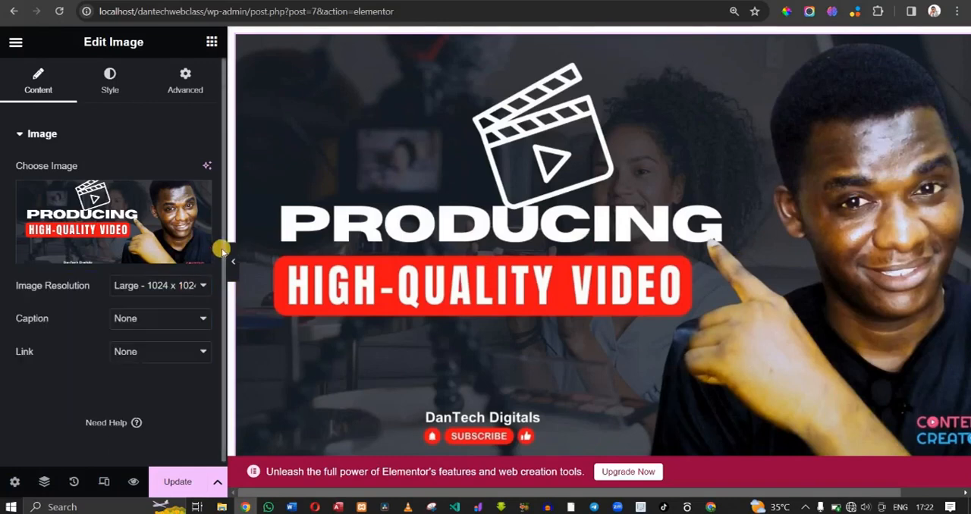
- Narrow the editor's settings area and resize the image container to 97.82% width
drag(223, 249, 186, 247)
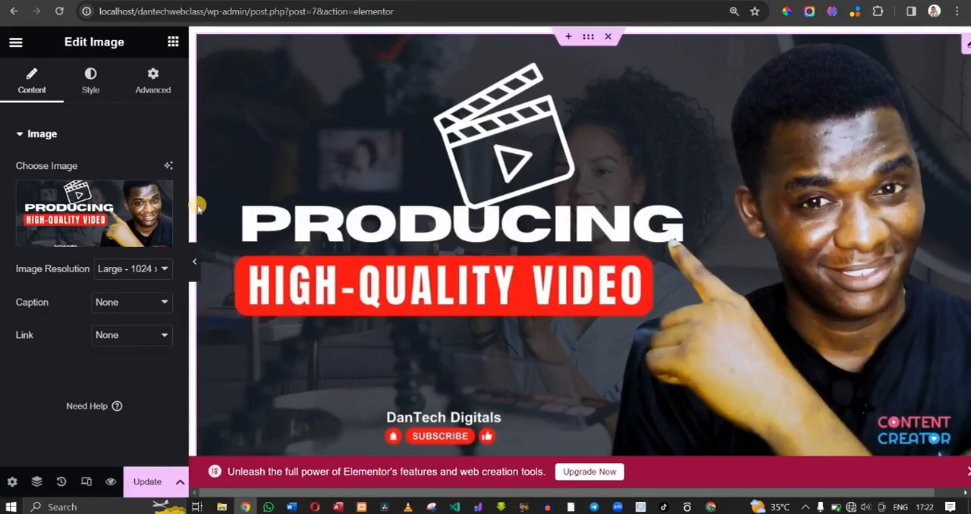
mouse_move(197, 204)
mouse_down()
mouse_move(160, 202)
mouse_move(209, 211)
mouse_move(180, 210)
mouse_up()
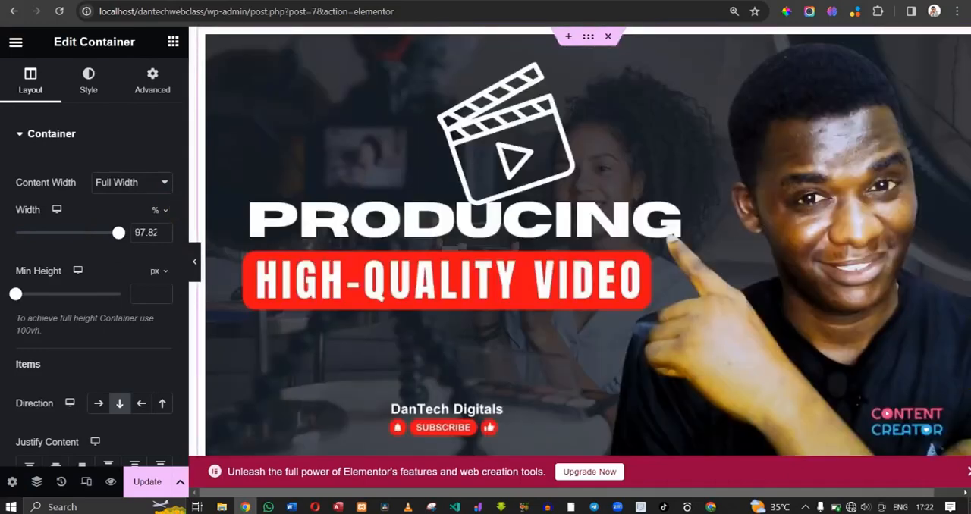
- Dismiss the Elementor upgrade banner and delete the container holding the image
click(967, 471)
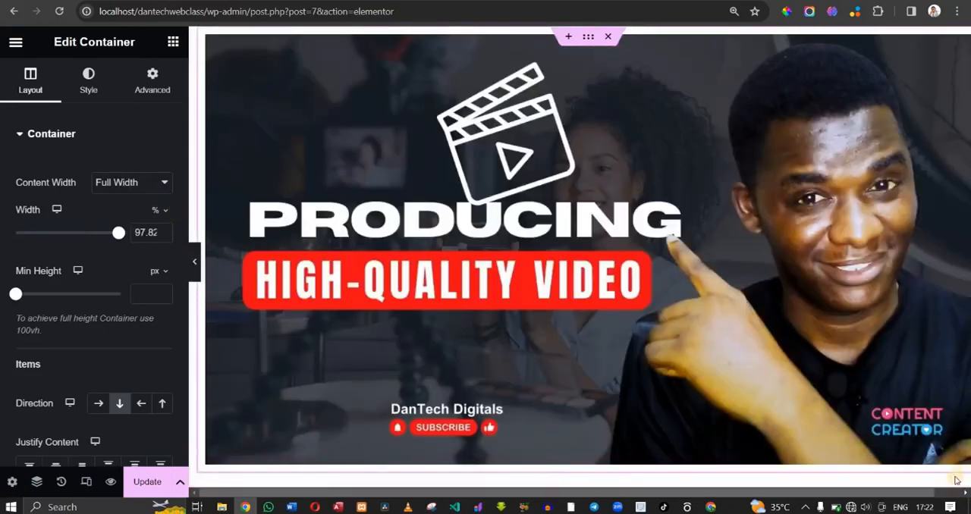
drag(925, 492, 967, 496)
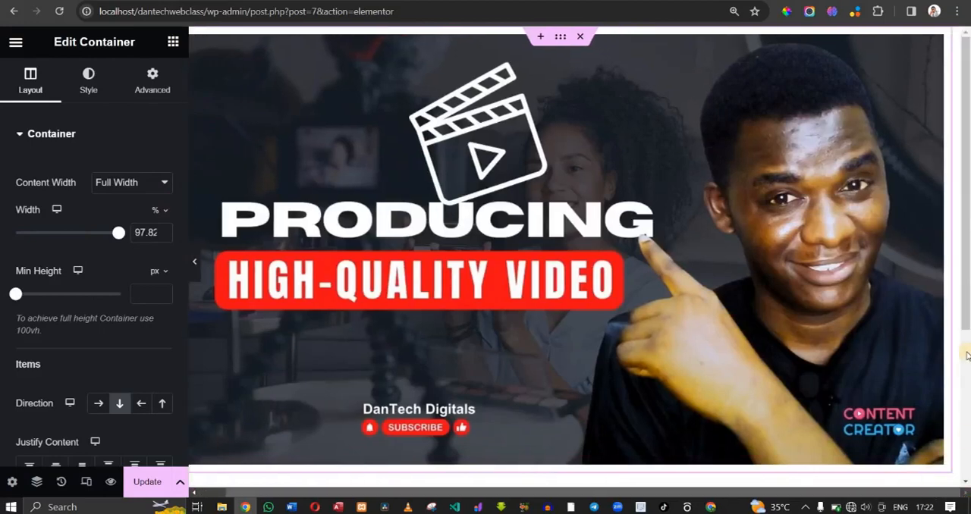
drag(967, 310, 957, 220)
click(583, 37)
- Add a new container with the Direction Column structure and nest a second Container inside it
click(530, 157)
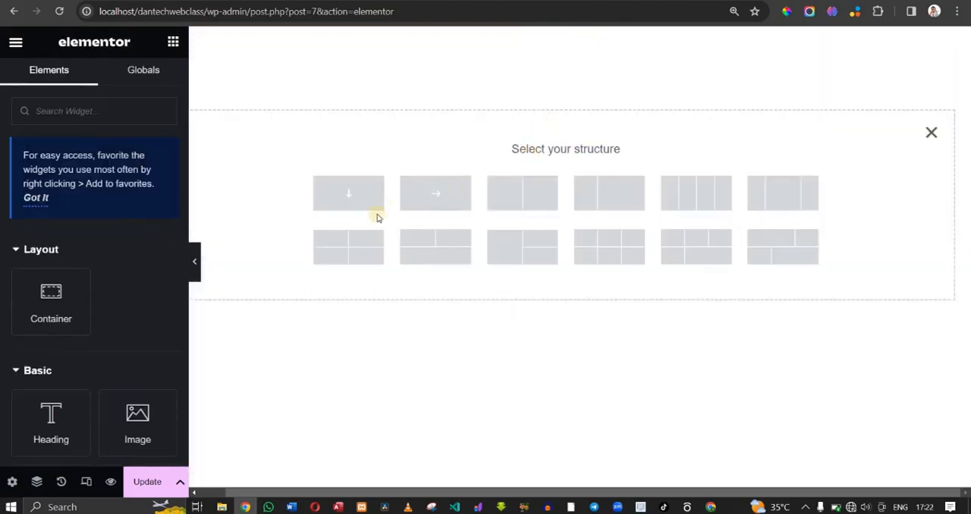
click(350, 196)
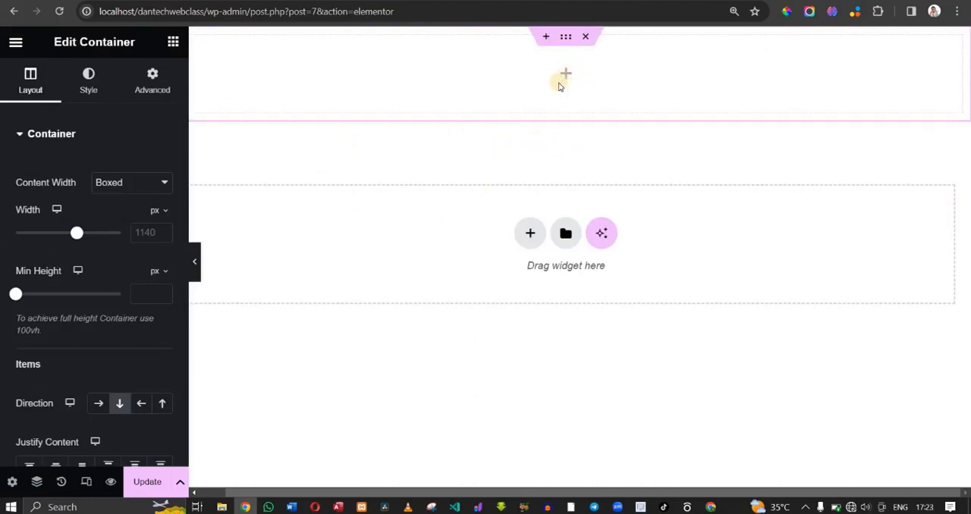
click(171, 41)
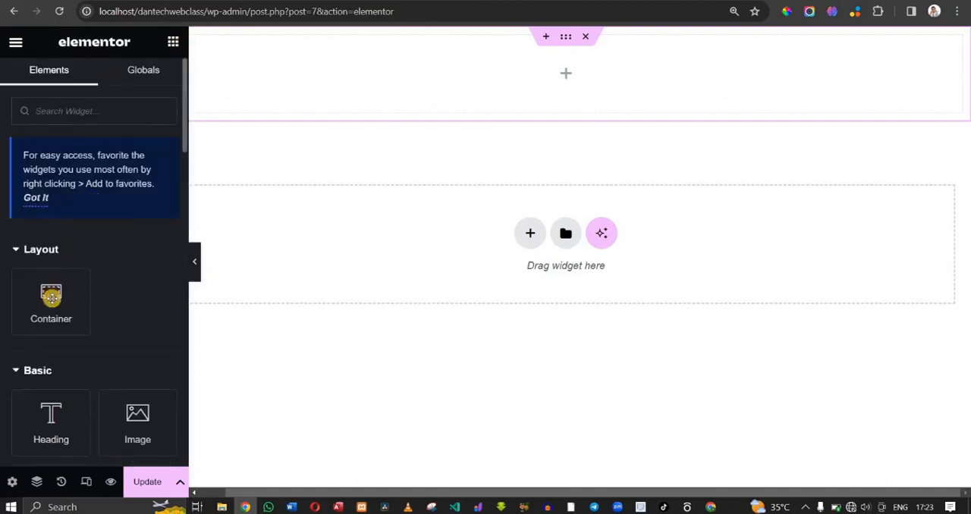
drag(52, 309, 576, 79)
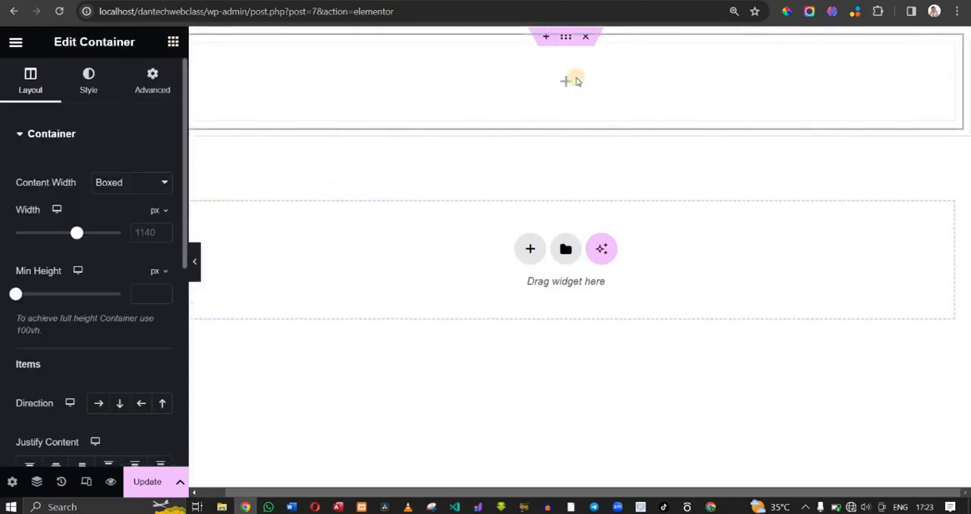
- Place a Heading widget from the Basic elements inside the nested container
click(564, 35)
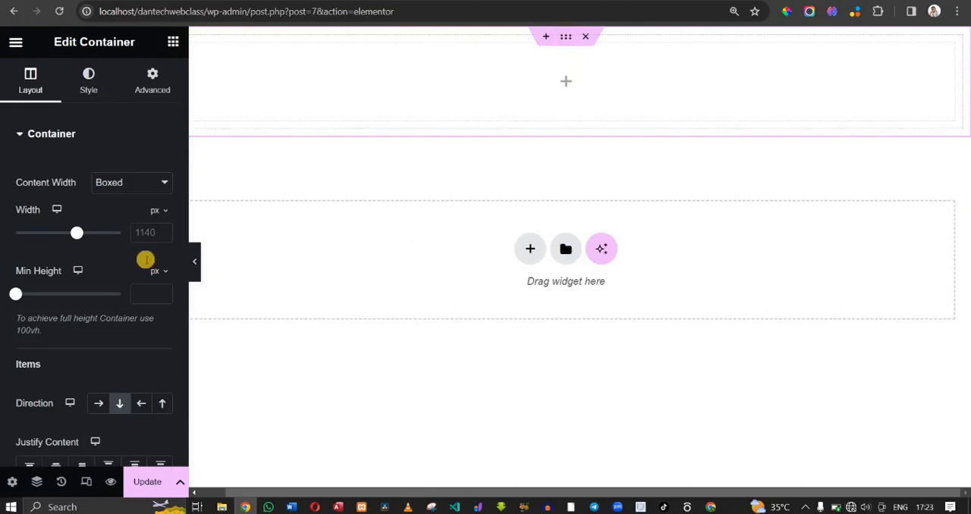
click(172, 40)
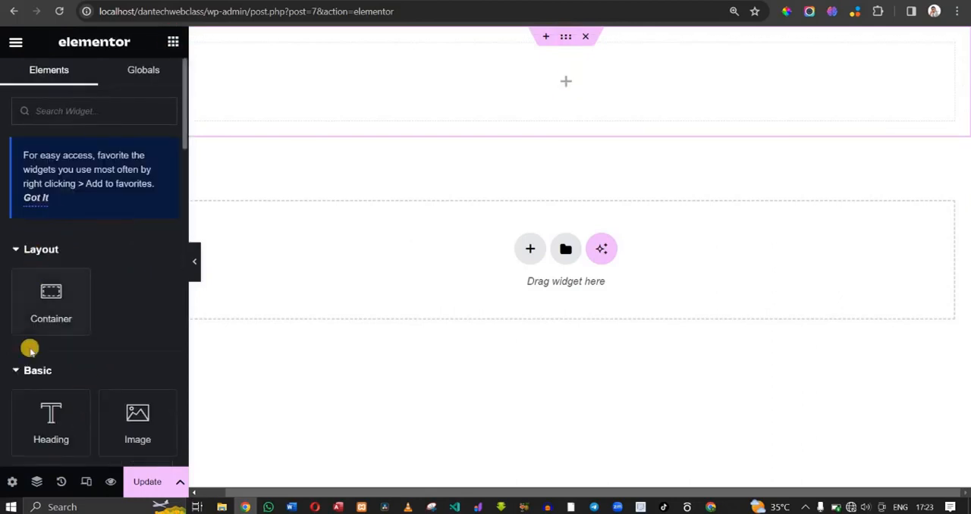
drag(51, 414, 570, 91)
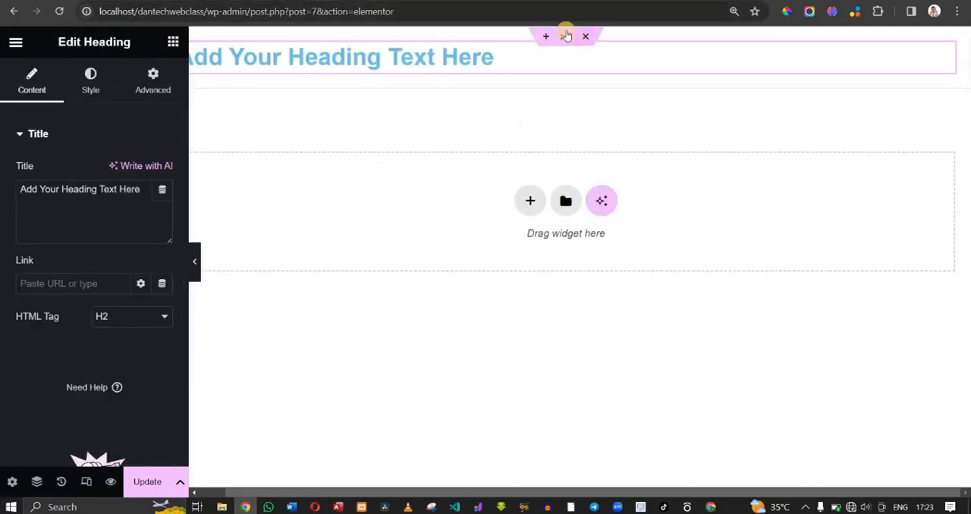
- Review the Layout and Style settings of the container that holds the heading
click(567, 35)
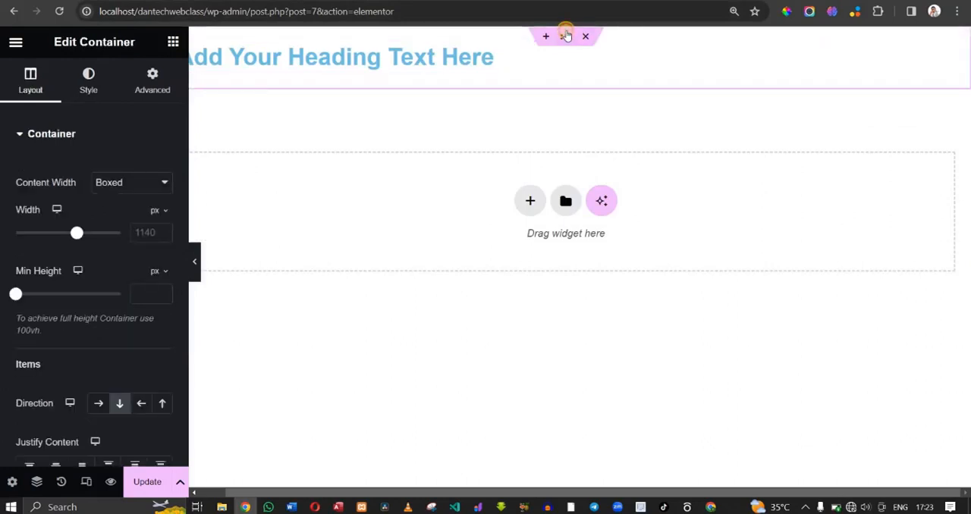
click(99, 91)
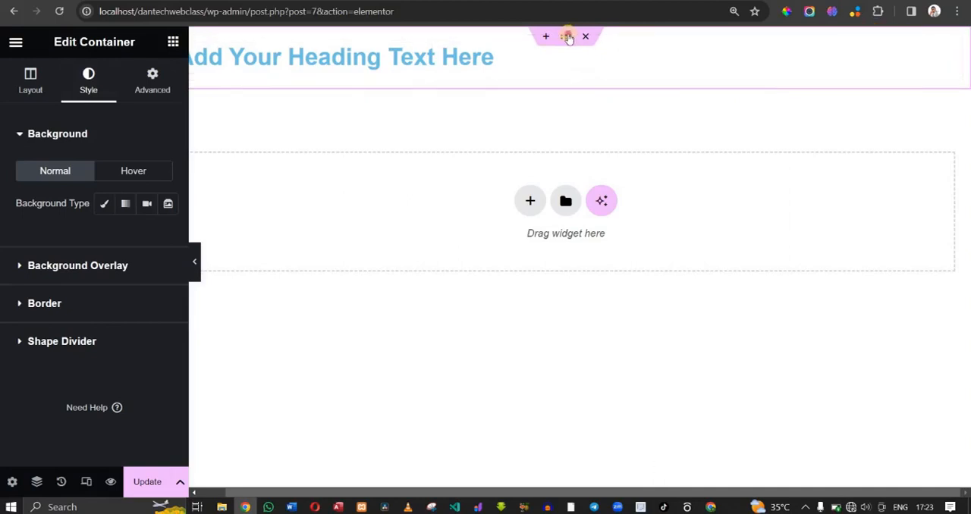
click(13, 89)
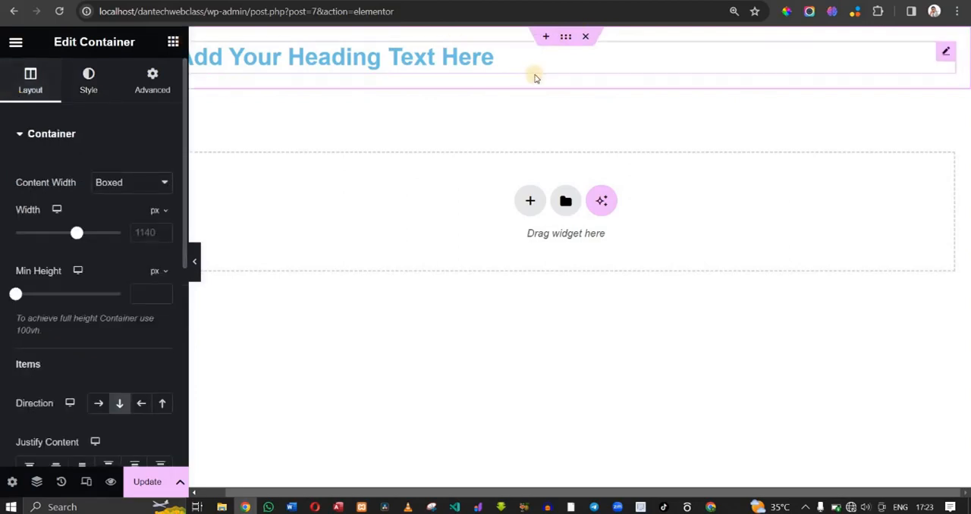
click(173, 45)
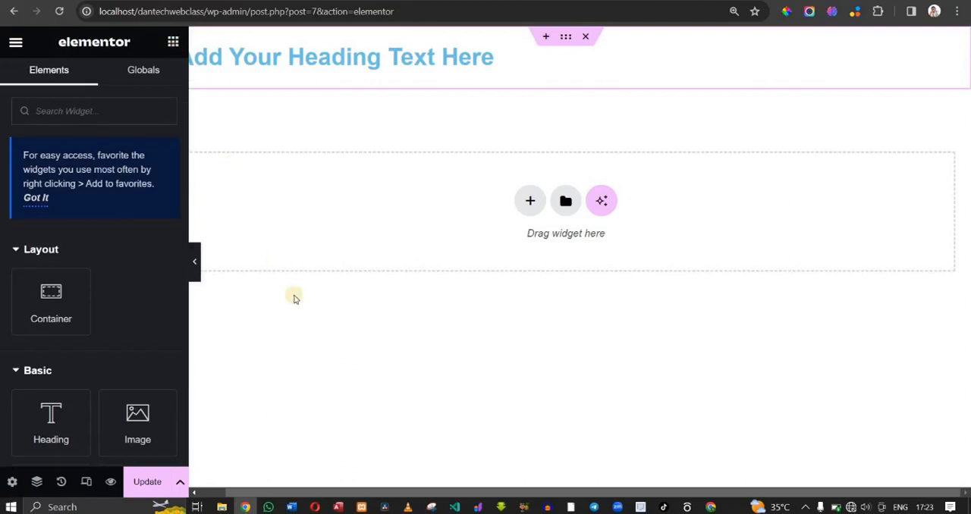
click(567, 40)
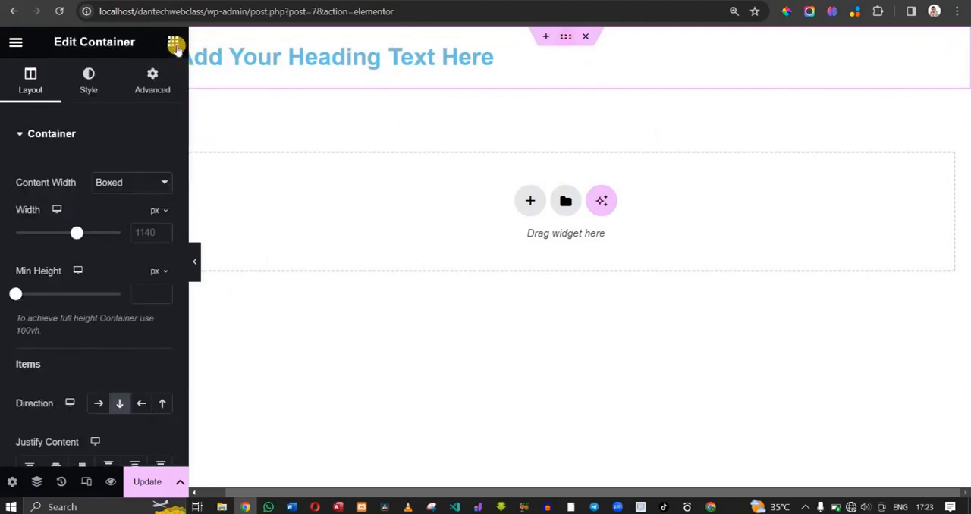
- Try placing an Image widget above the heading two times, removing it after each attempt
click(173, 44)
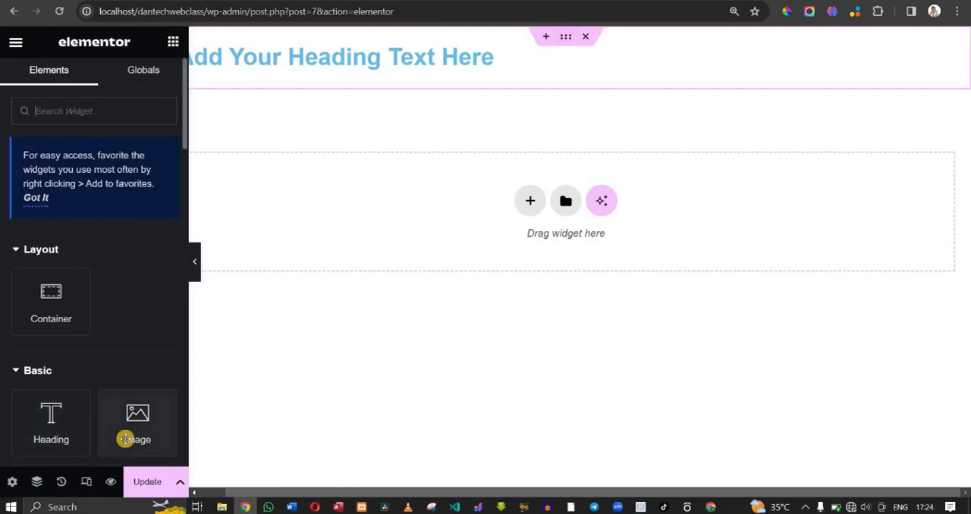
drag(127, 439, 533, 44)
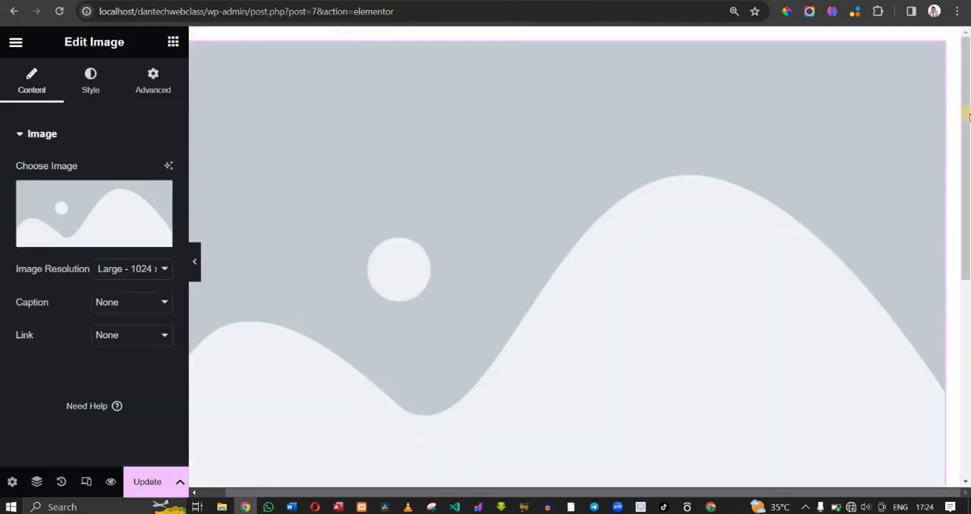
drag(965, 179, 966, 79)
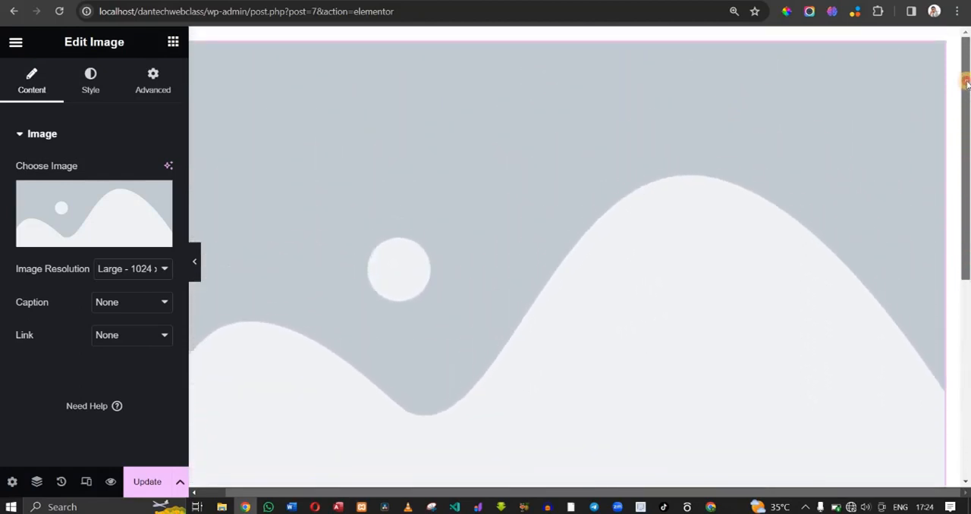
key(Delete)
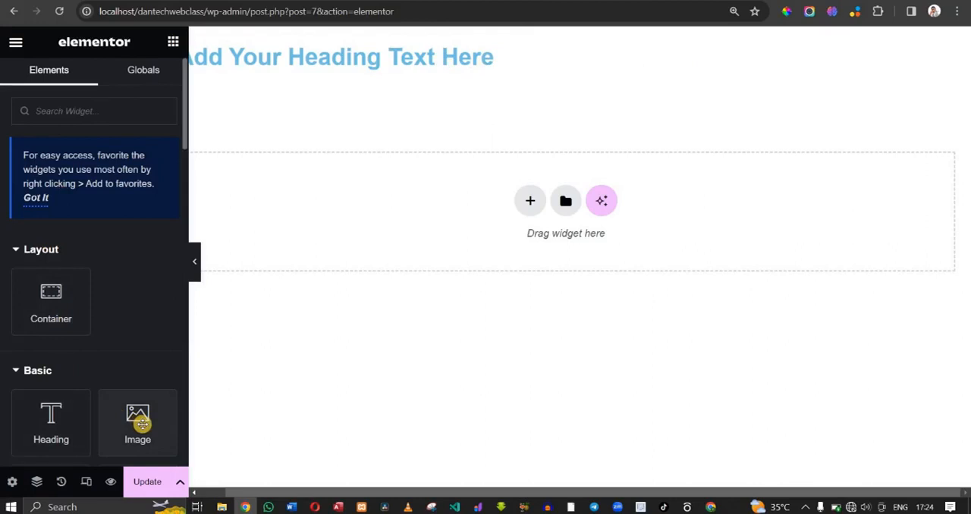
drag(142, 428, 251, 43)
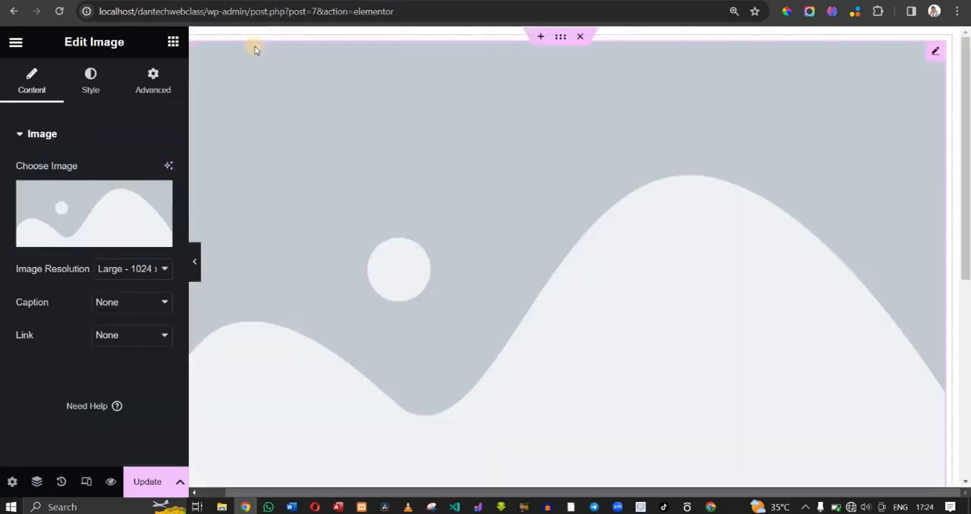
key(ctrl+z)
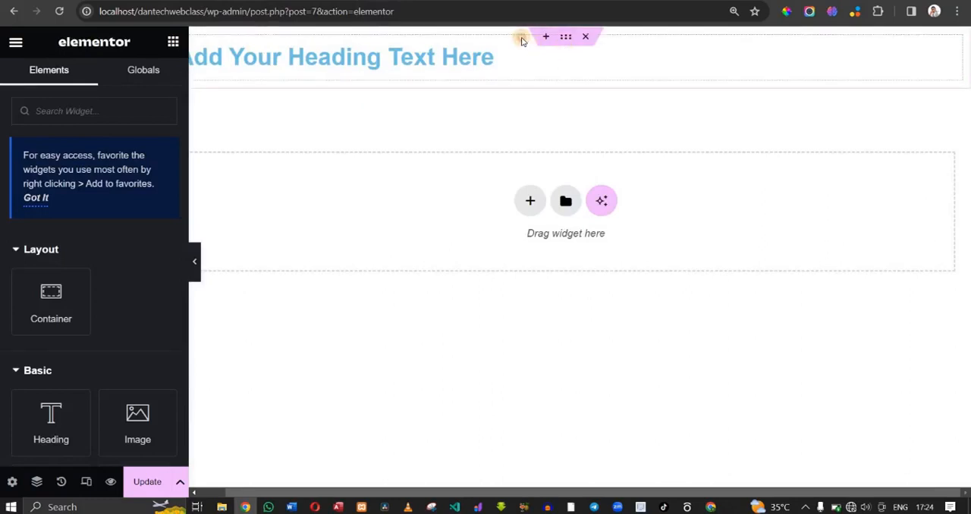
- Place an Image widget from the Basic elements directly below the heading, inside the same container
click(565, 38)
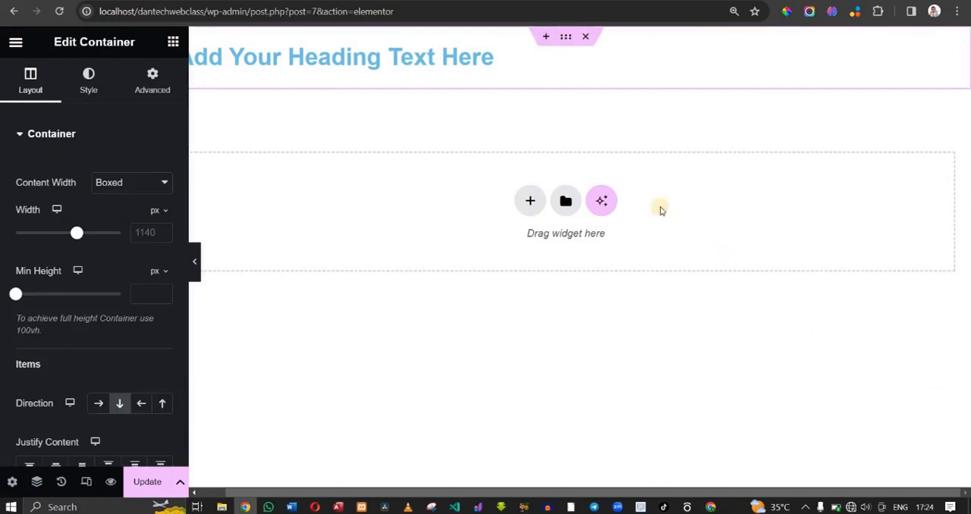
click(586, 71)
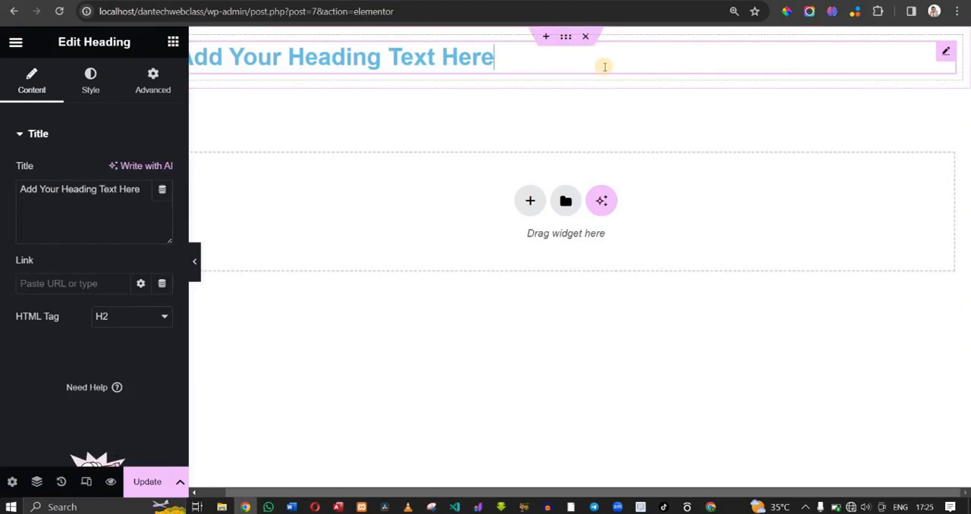
click(174, 42)
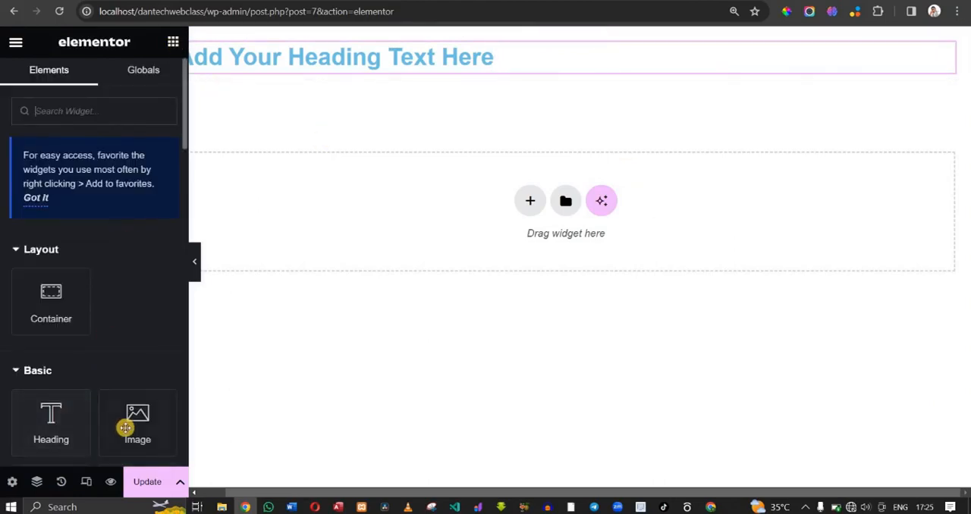
drag(126, 427, 561, 79)
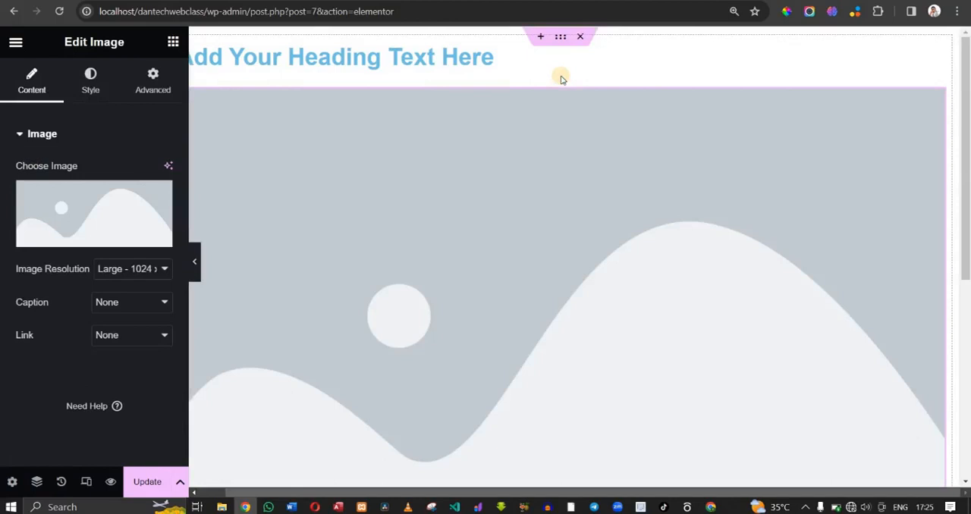
- Insert a new container above the heading's container, using the structure with two columns over one full-width row
click(519, 56)
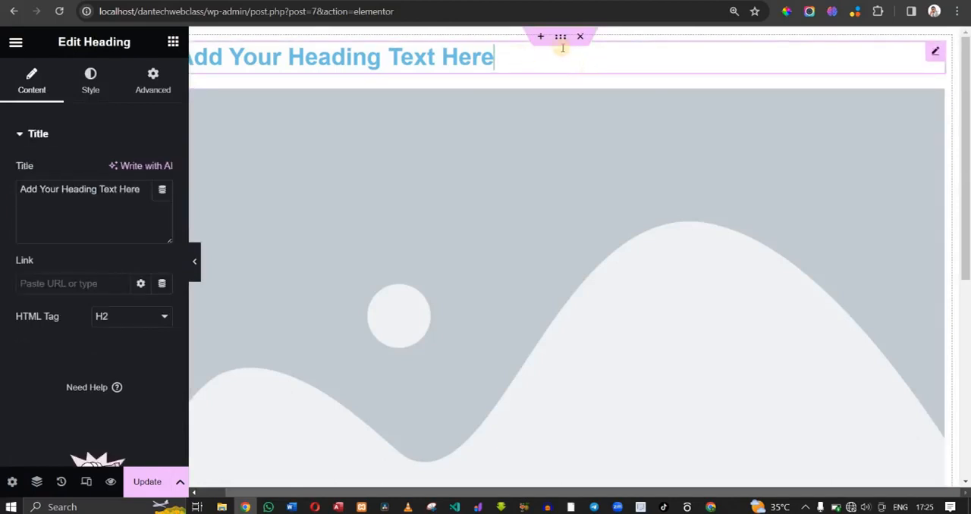
click(540, 40)
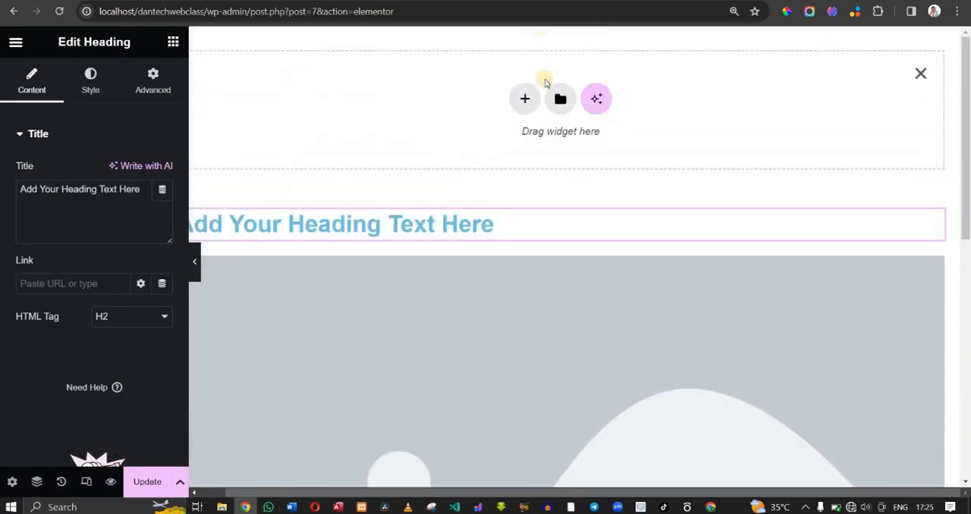
click(526, 99)
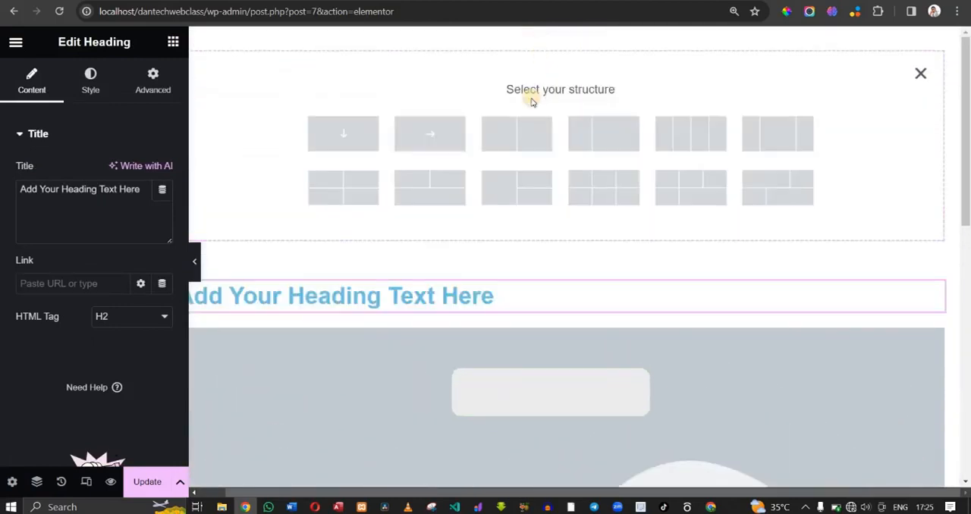
click(429, 181)
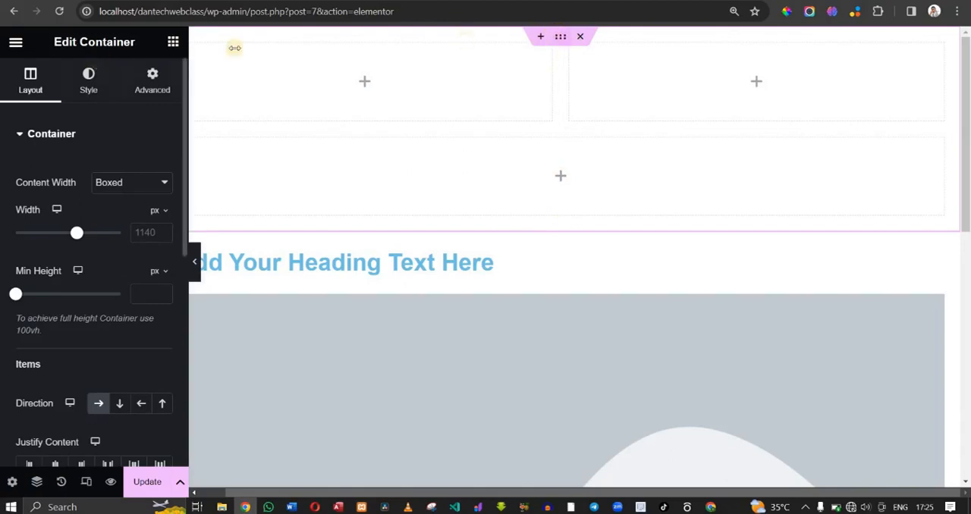
click(173, 39)
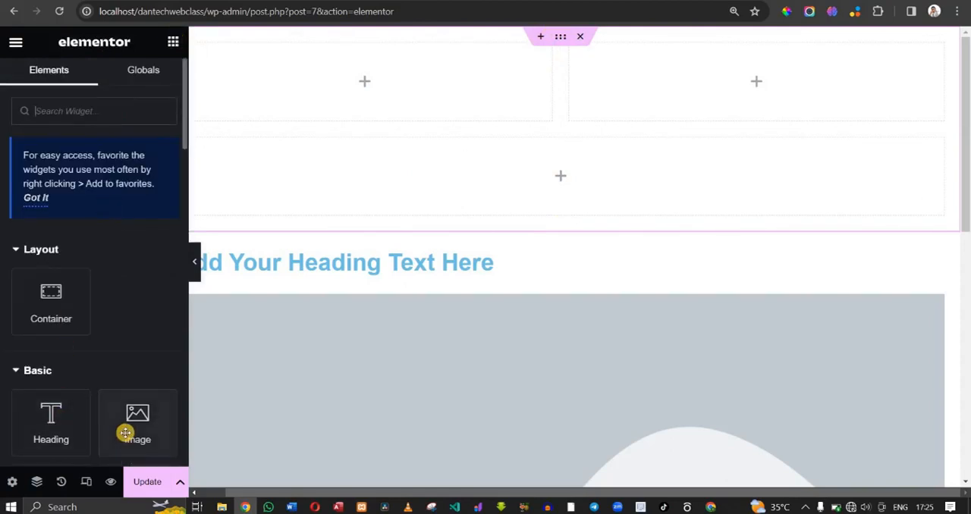
drag(126, 431, 105, 415)
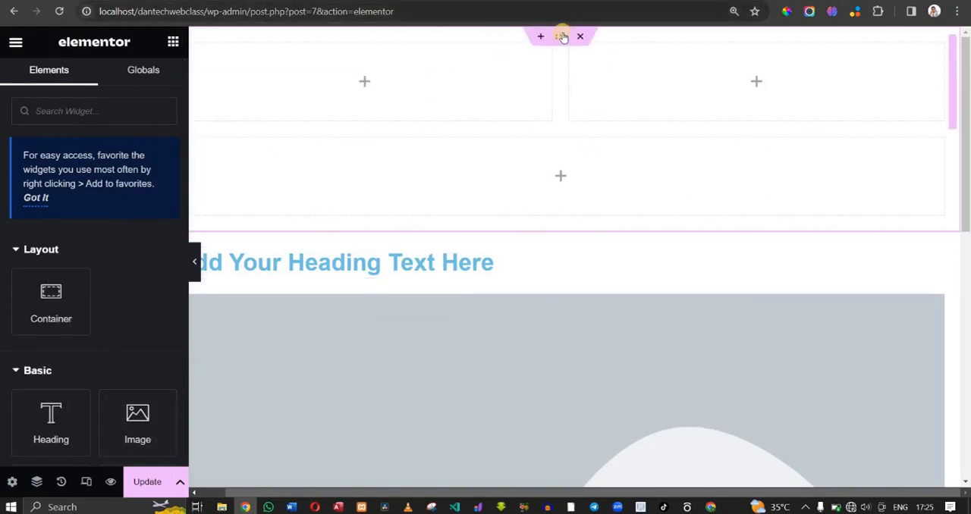
- Give the new multi-column container a Classic background with the image DANTECH-THUMBNIAL-.jpg from the media library
click(561, 36)
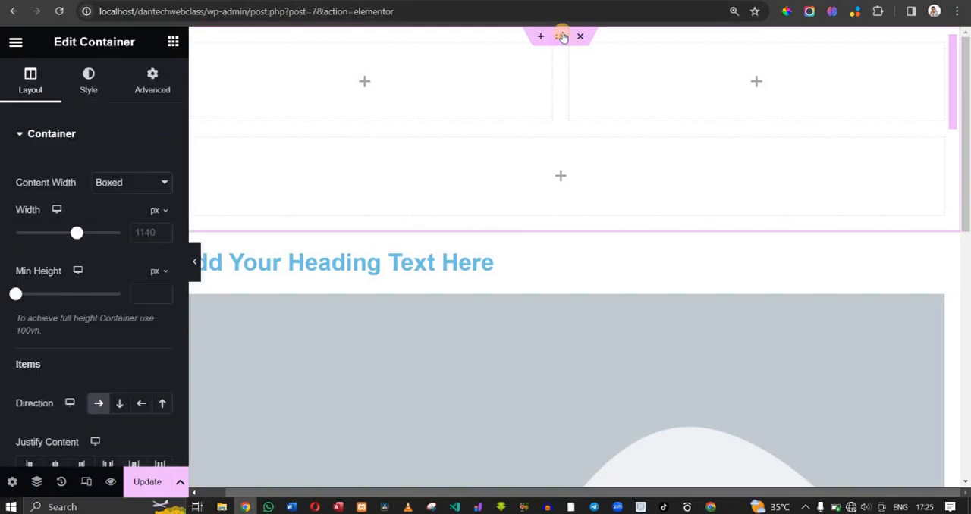
click(99, 77)
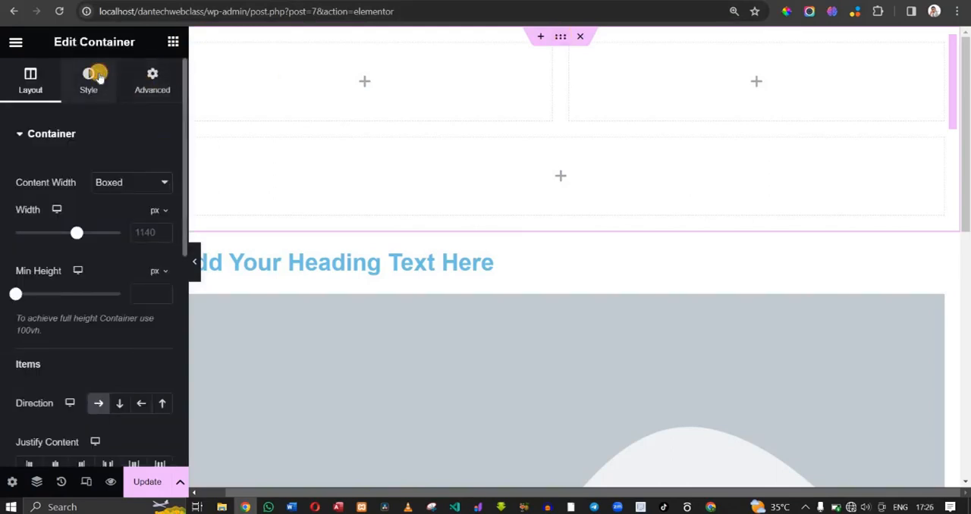
click(99, 77)
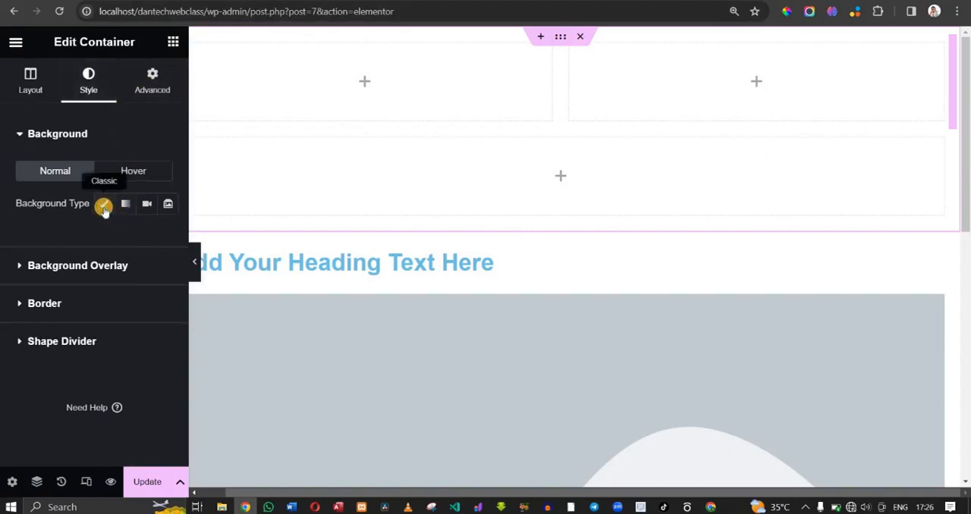
click(104, 206)
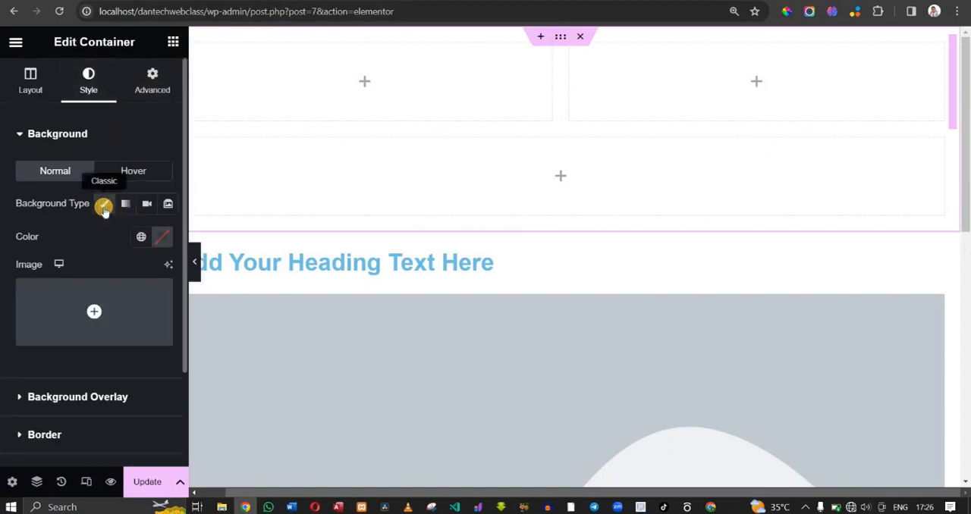
click(98, 309)
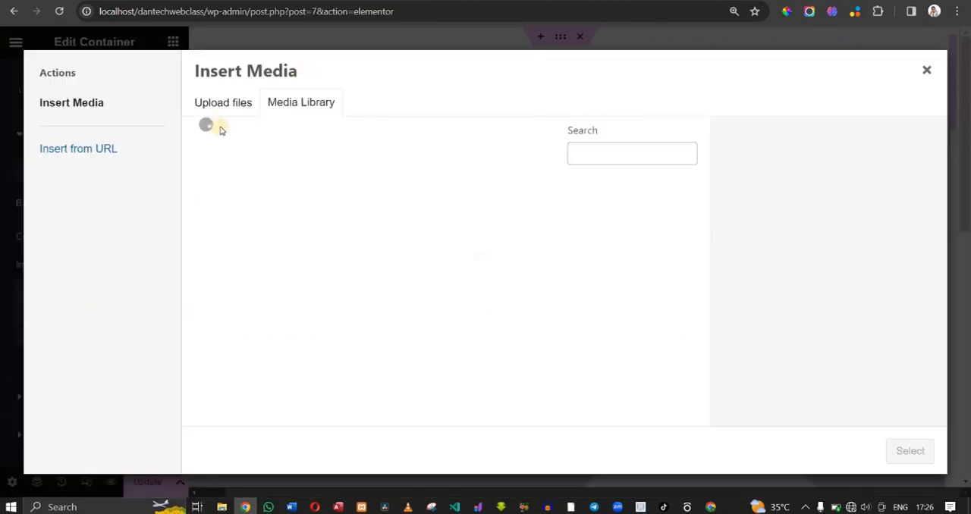
click(384, 250)
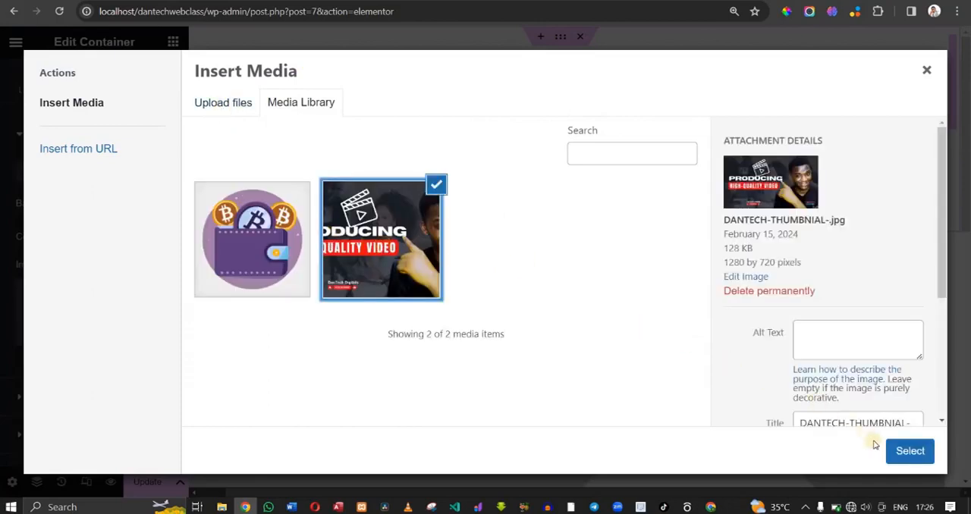
click(899, 452)
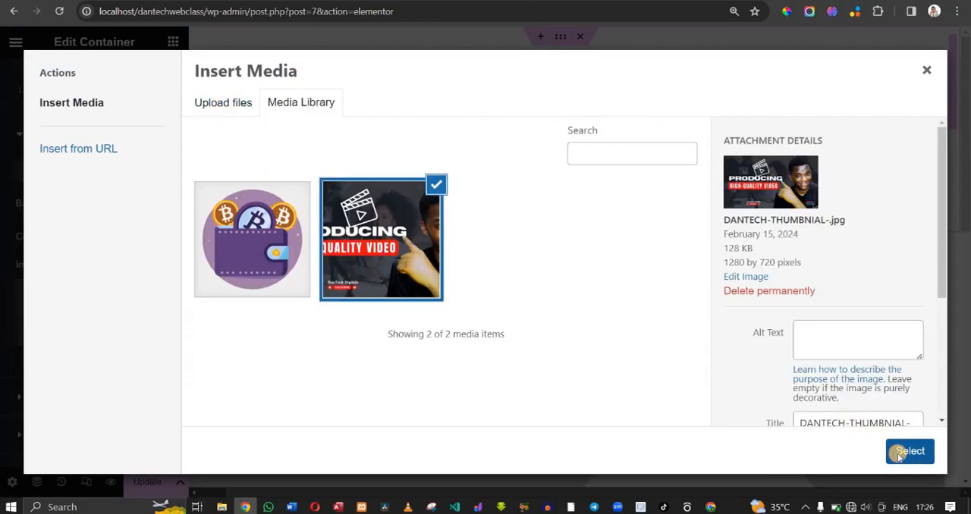
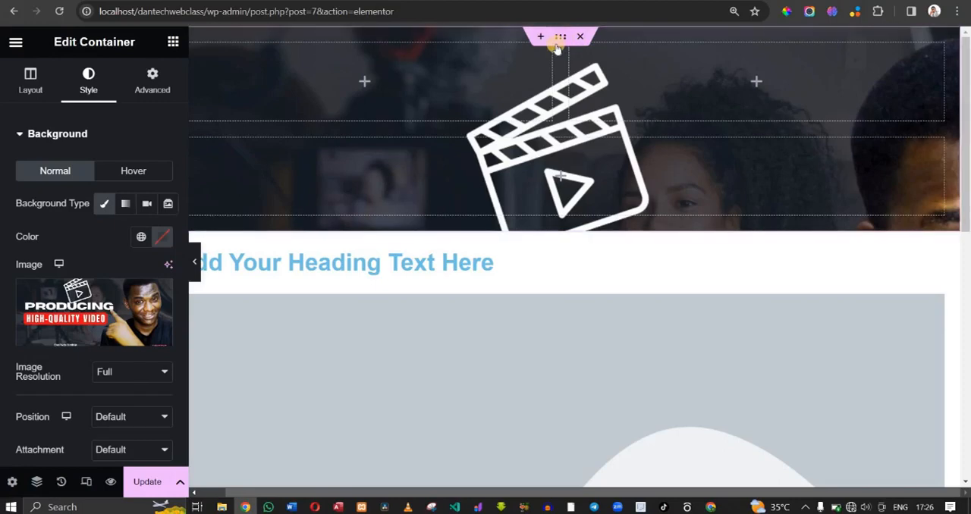
- Undo the background image, the multi-column container above the heading, and the Image widget below the heading
key(ctrl+z)
key(ctrl+z)
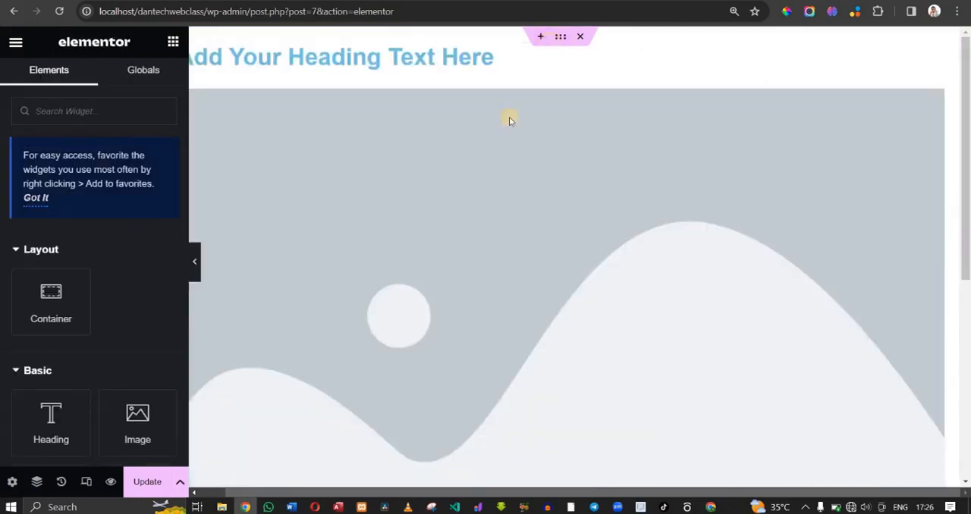
key(ctrl+z)
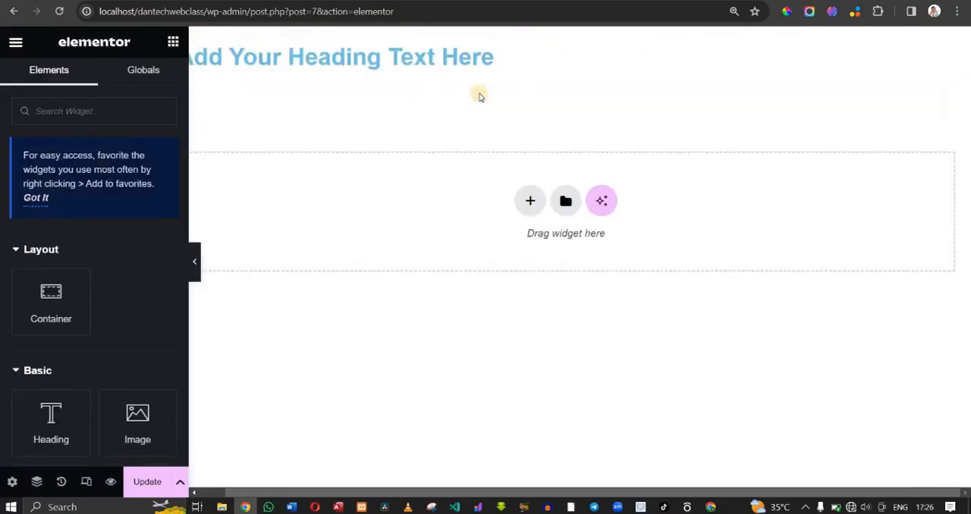
- Give the heading's container a Classic background with the image DANTECH-THUMBNIAL-.jpg from the media library
mouse_move(559, 38)
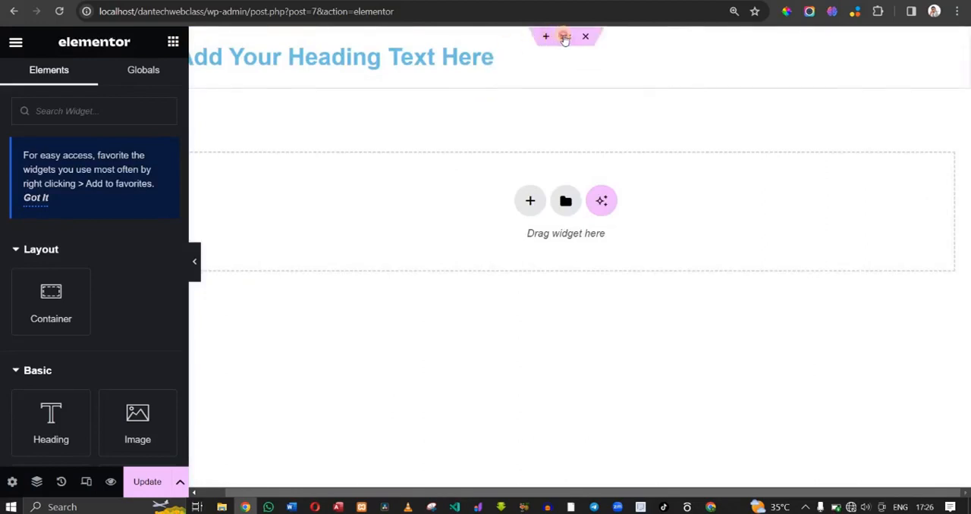
click(565, 38)
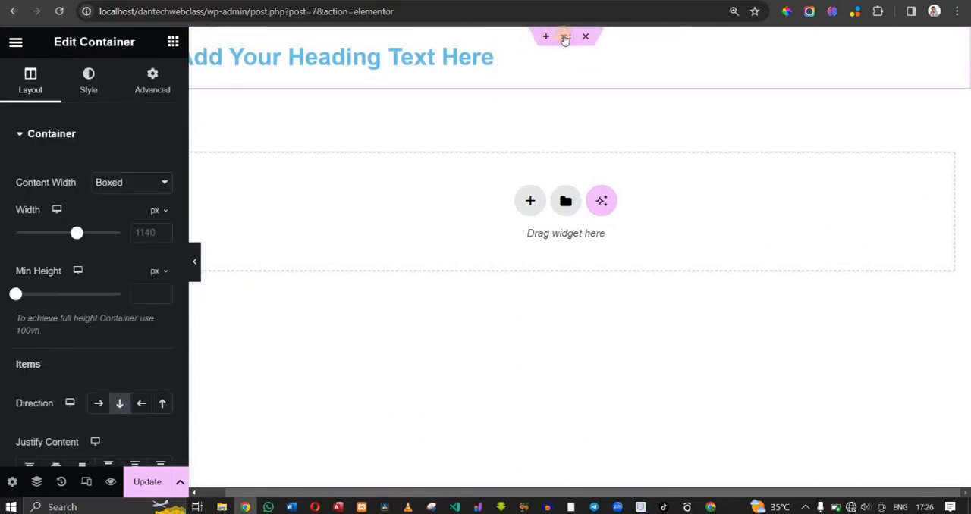
click(94, 87)
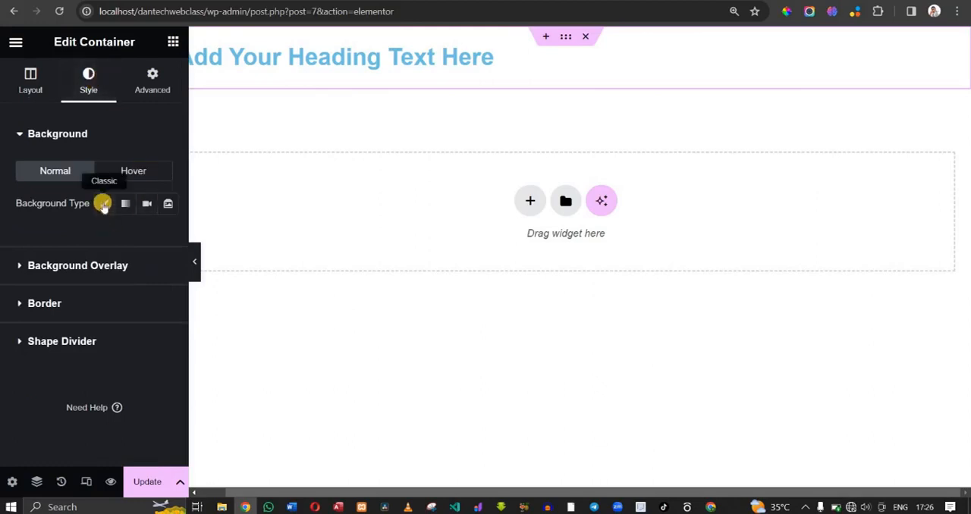
click(103, 204)
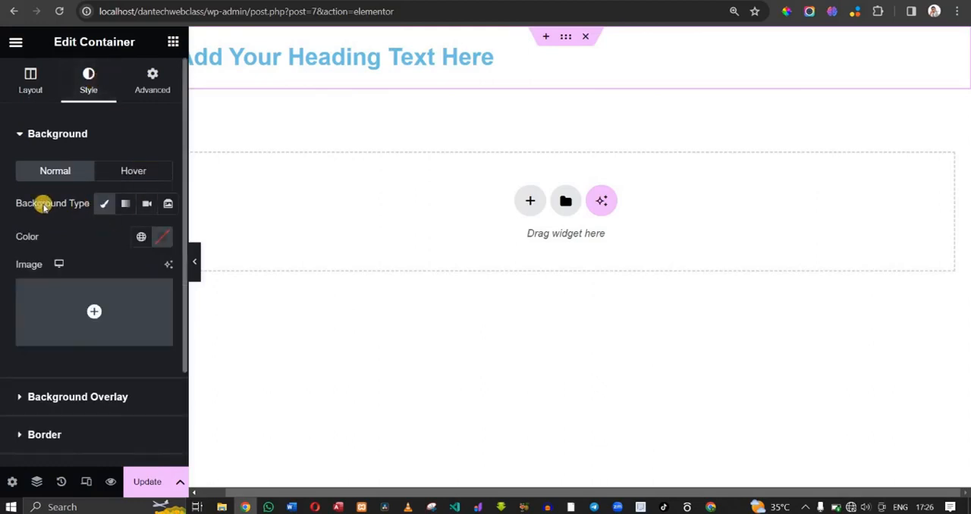
mouse_move(104, 315)
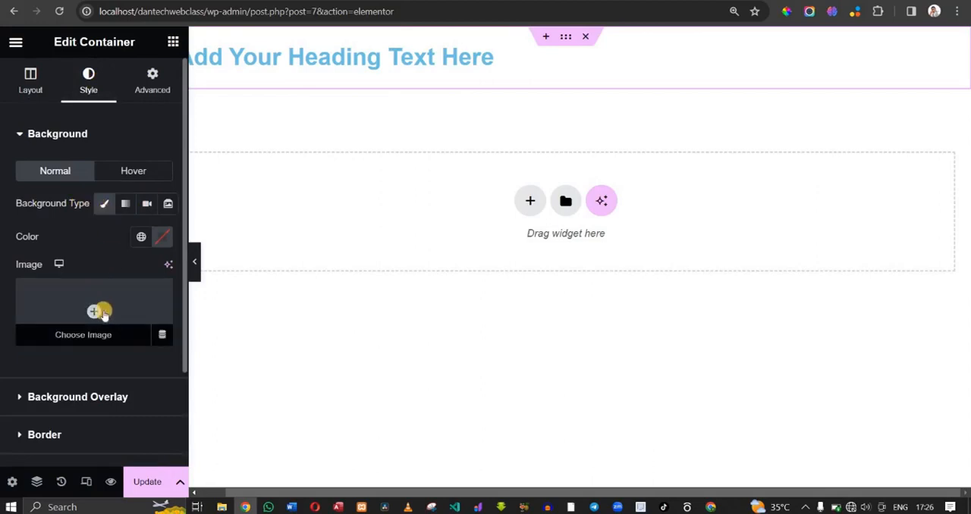
click(93, 312)
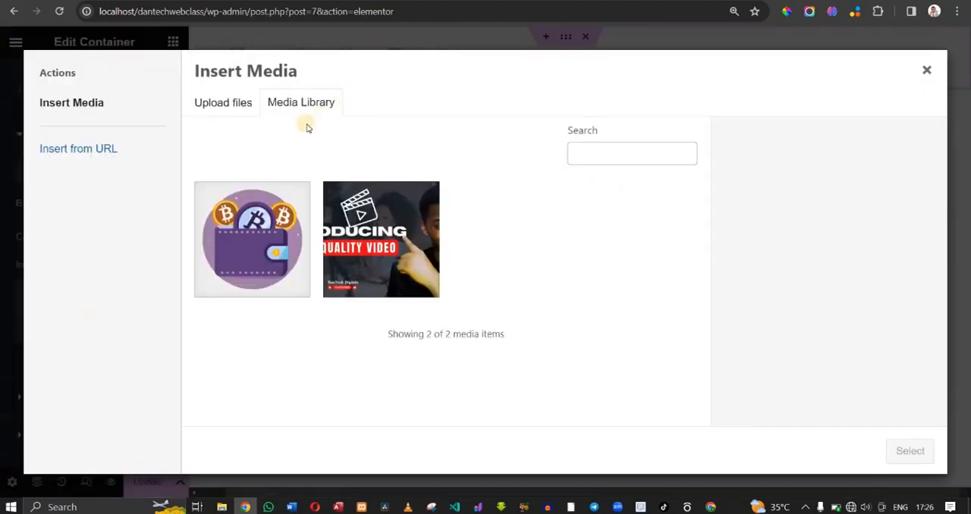
click(359, 194)
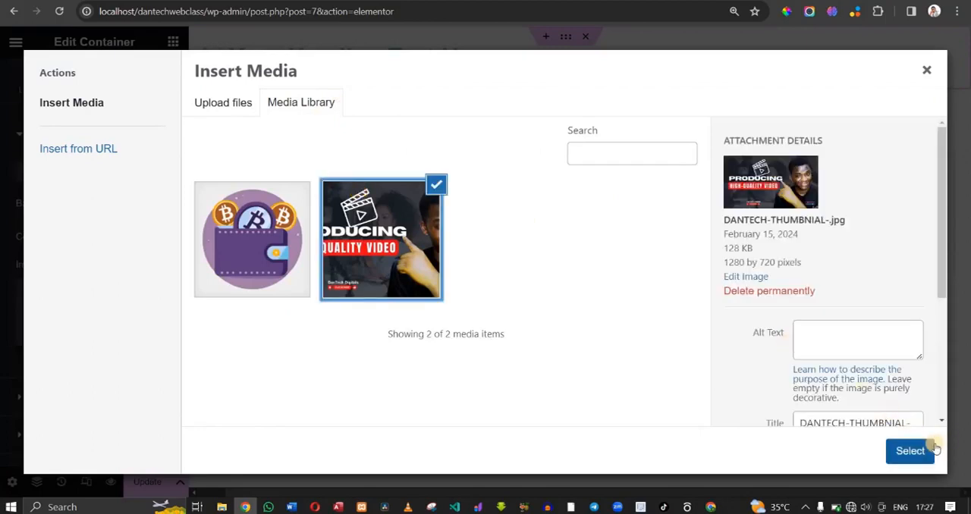
click(910, 451)
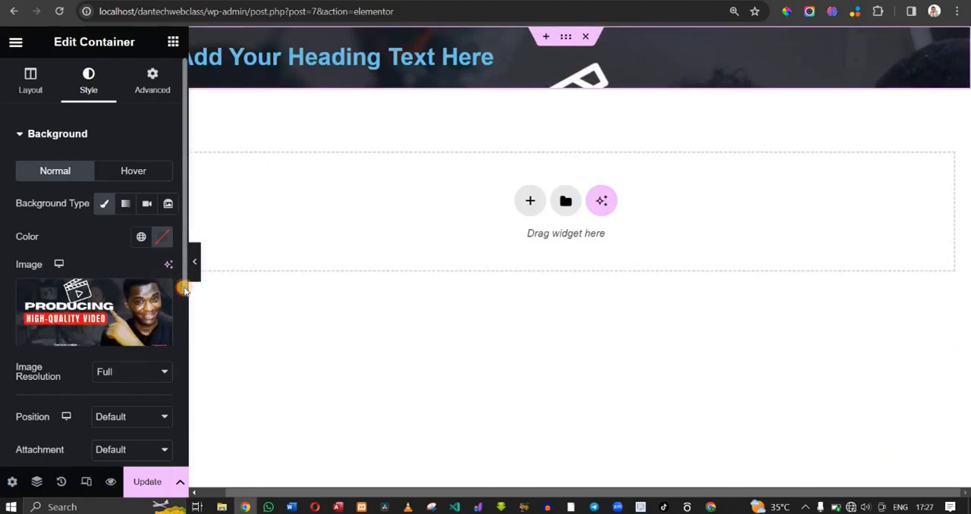
- Set the container background image's position to Center Center and its attachment to Fixed
scroll(187, 334, down, 3)
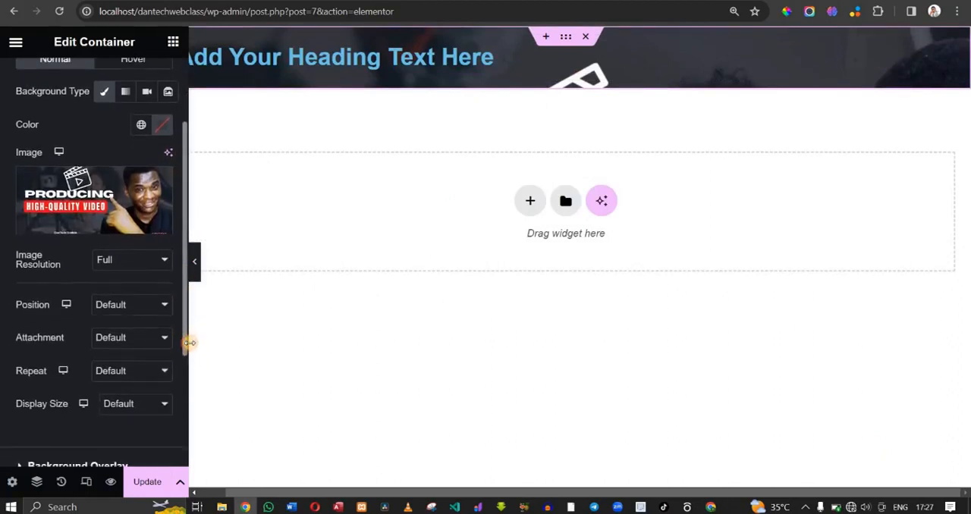
scroll(189, 342, down, 1)
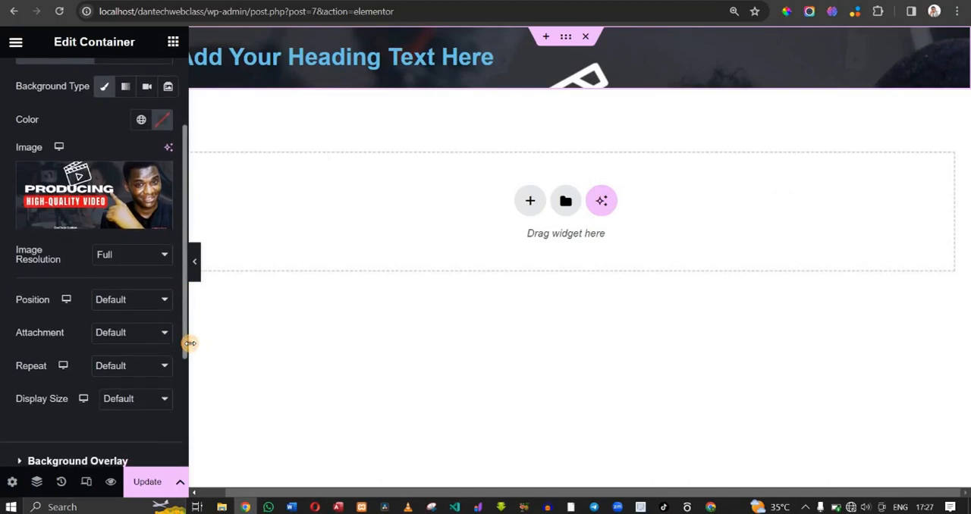
click(148, 306)
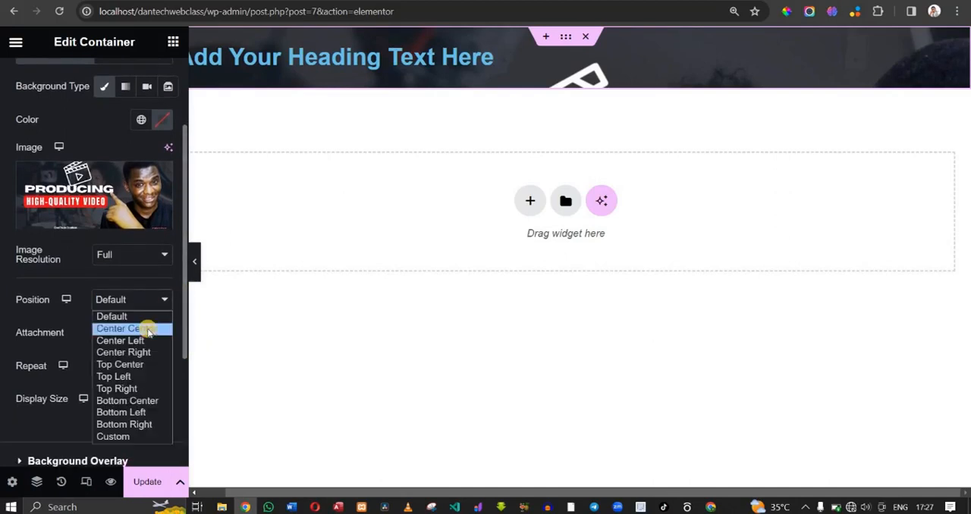
click(148, 329)
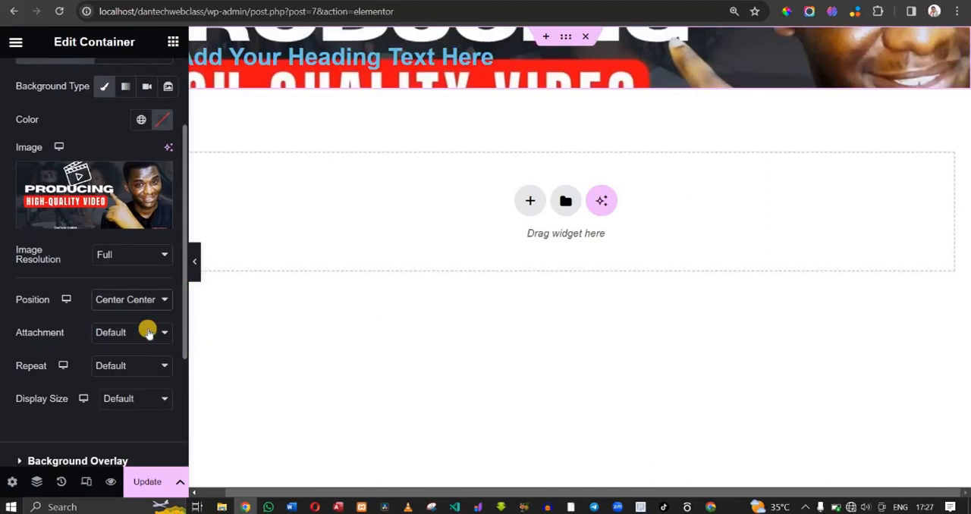
click(135, 341)
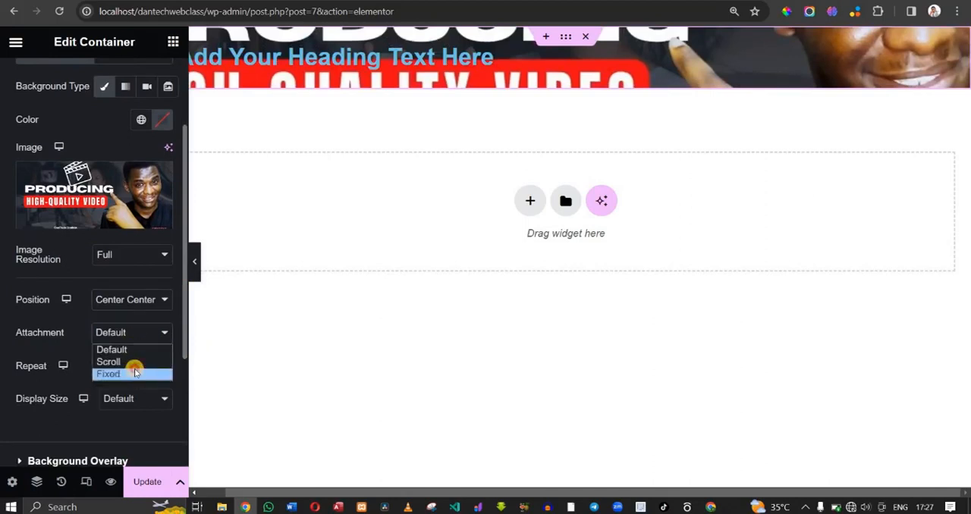
click(133, 373)
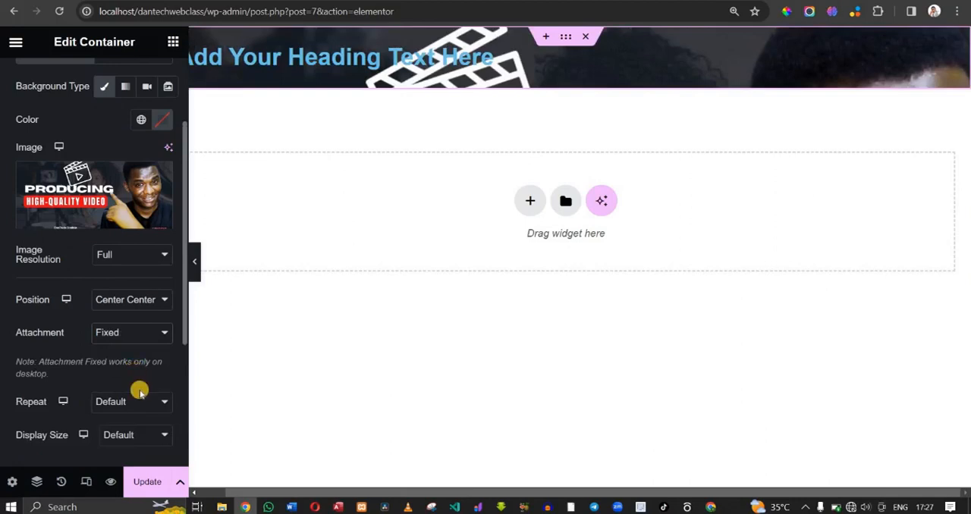
click(132, 334)
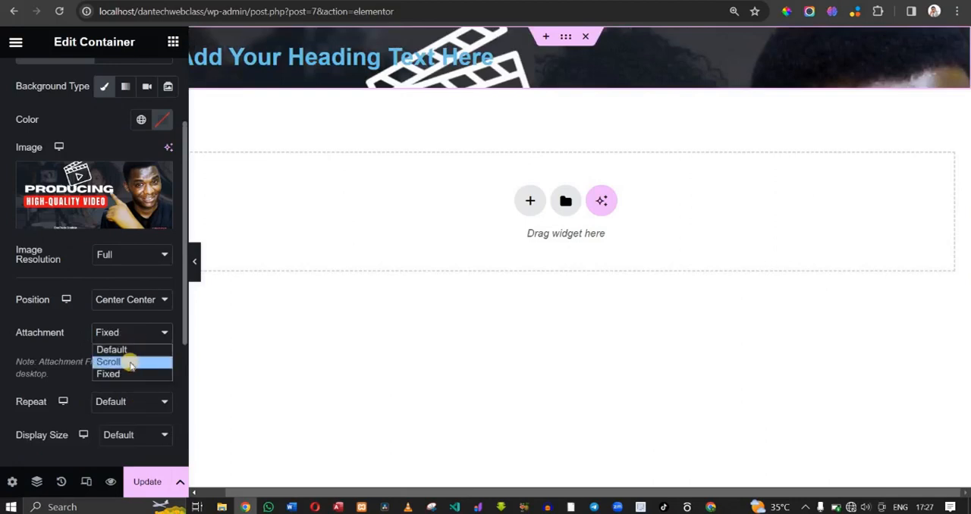
click(122, 331)
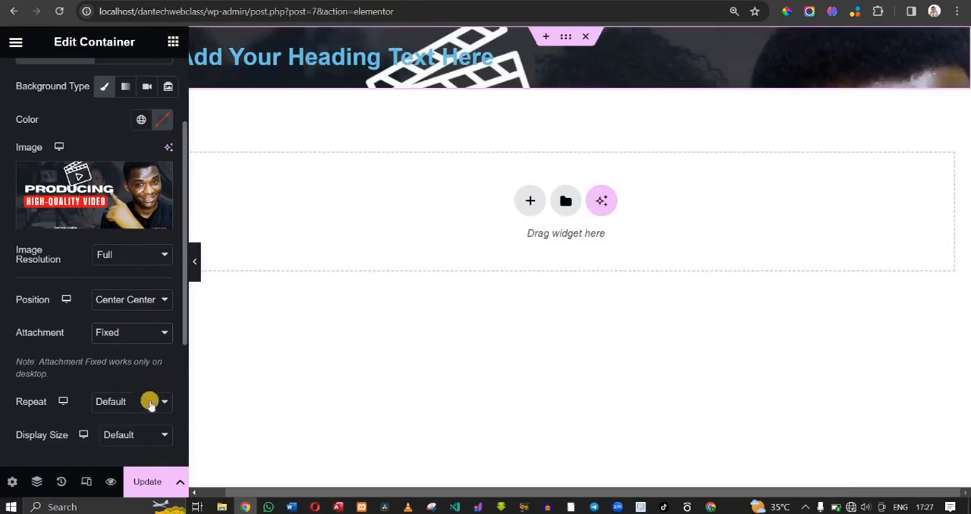
- Try the Cover display size for the container's background image and settle on Contain
click(139, 434)
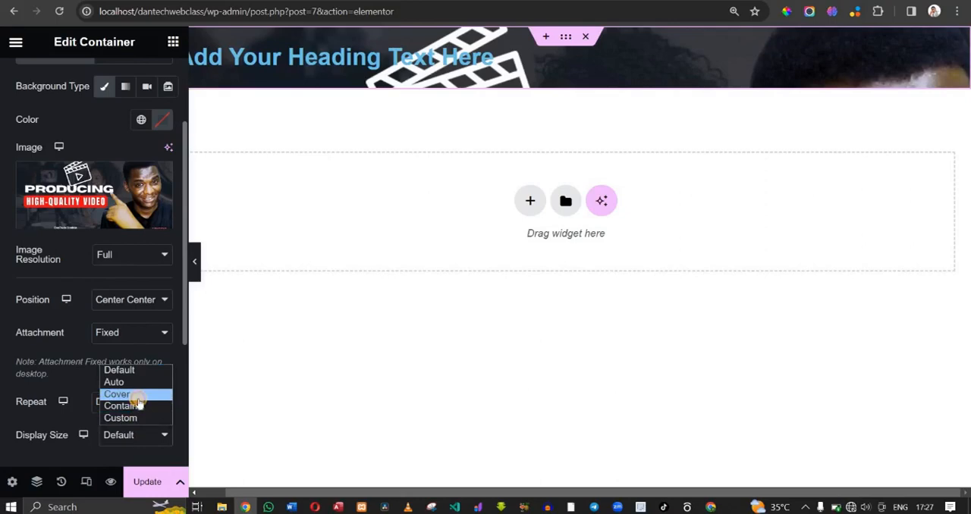
click(140, 395)
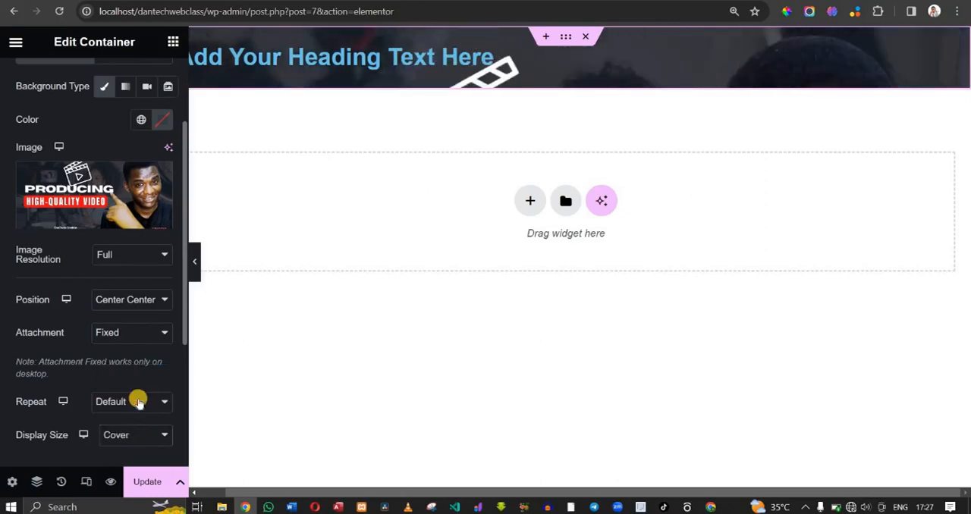
click(136, 437)
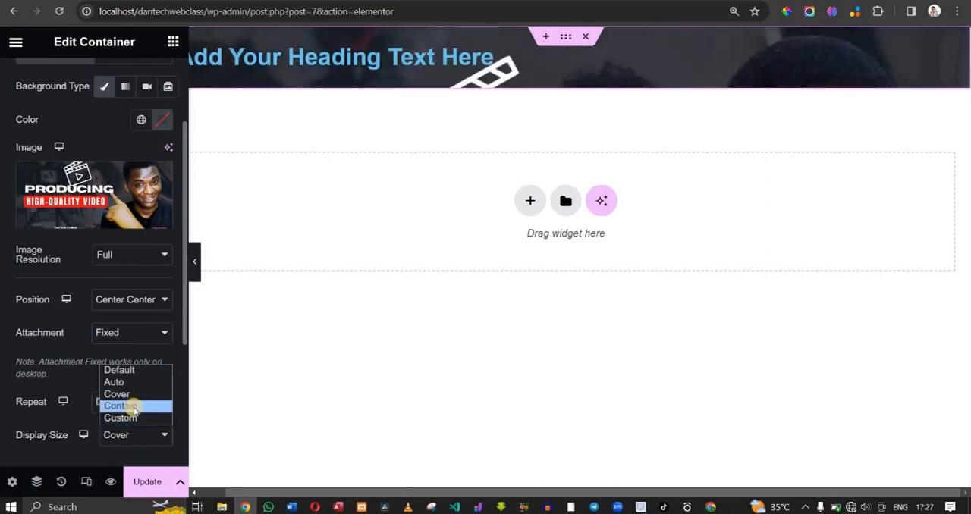
click(133, 407)
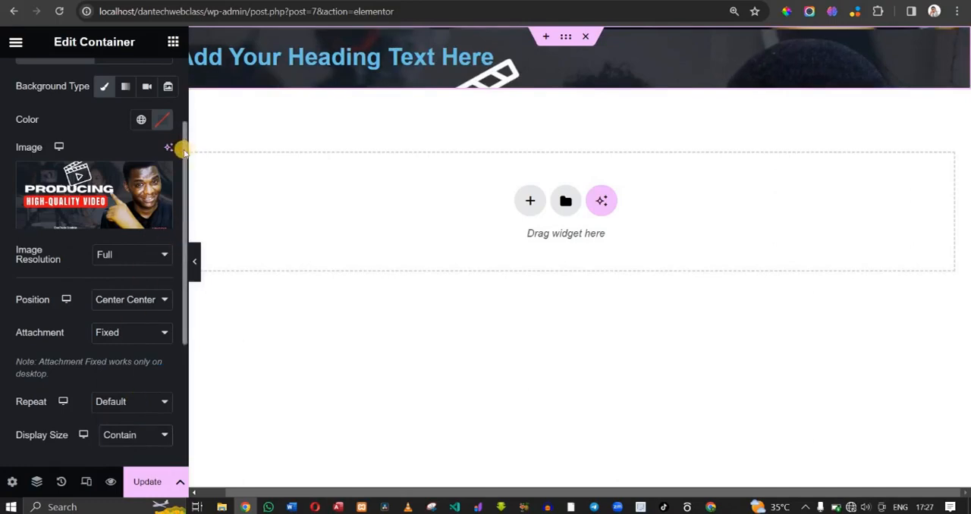
- Try linked margins of 20 and 50 px on the heading's container, settling on 20 px for all sides
drag(184, 150, 184, 50)
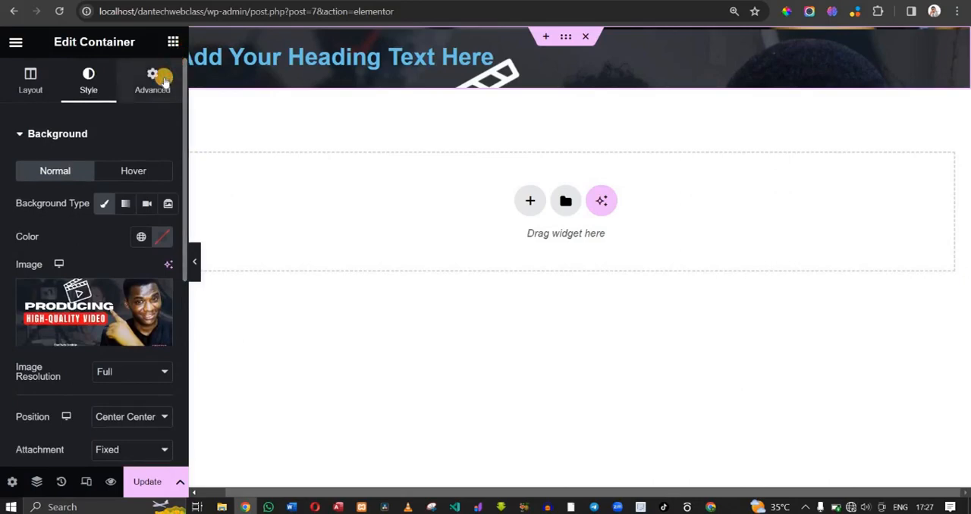
click(163, 80)
click(24, 190)
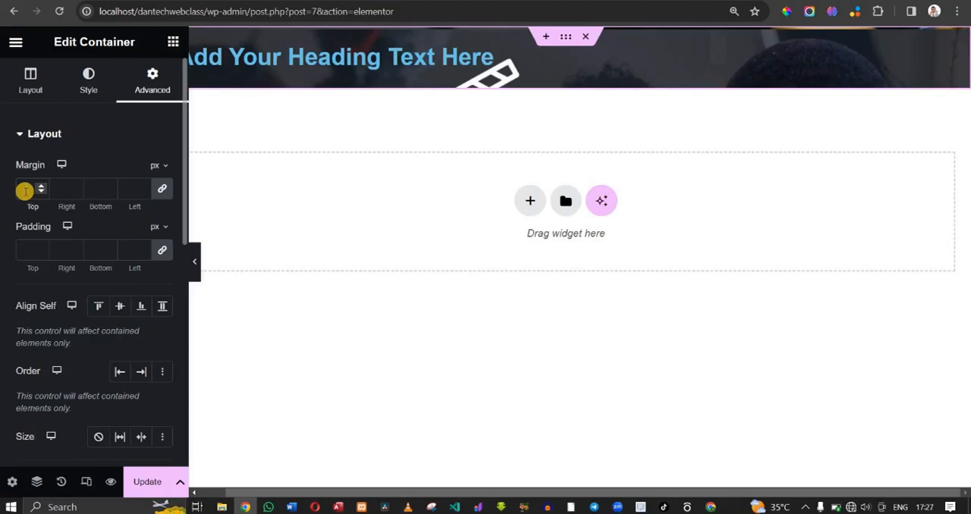
text(20)
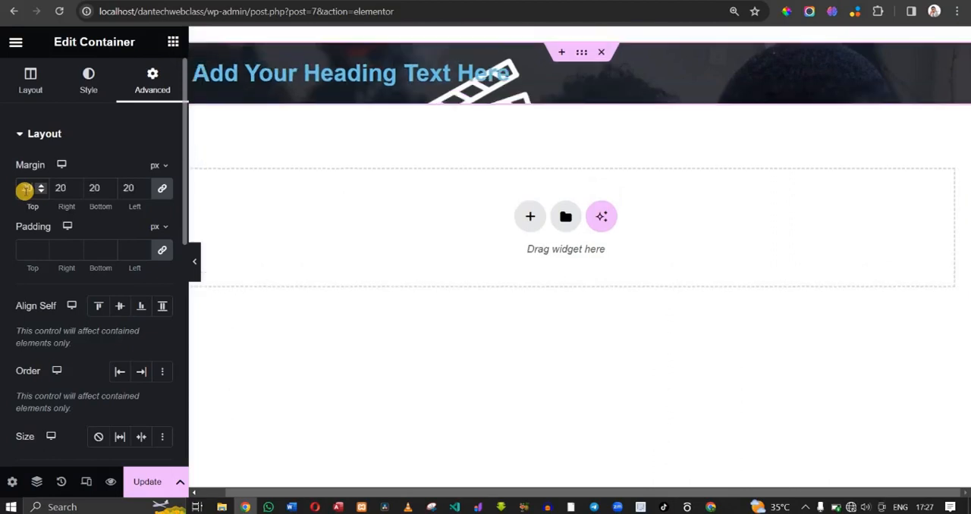
key(BackSpace)
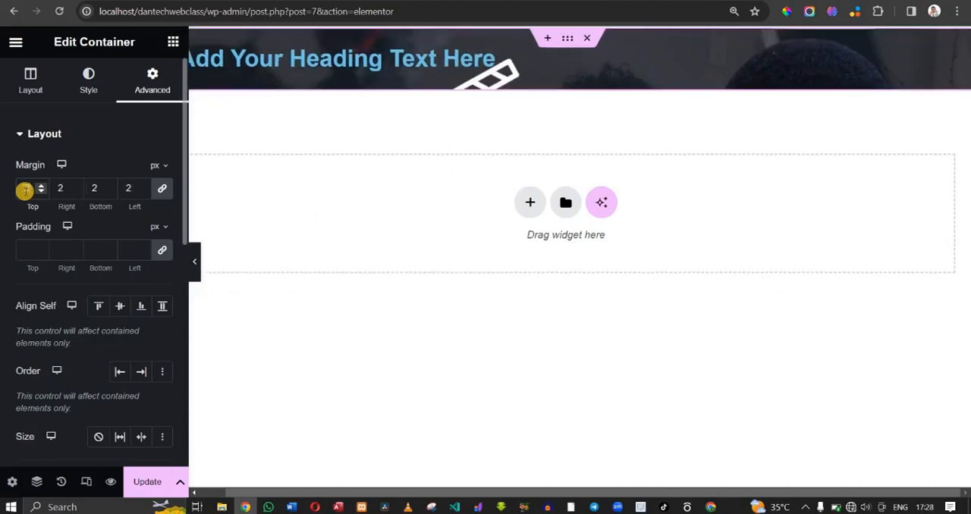
key(BackSpace)
text(50)
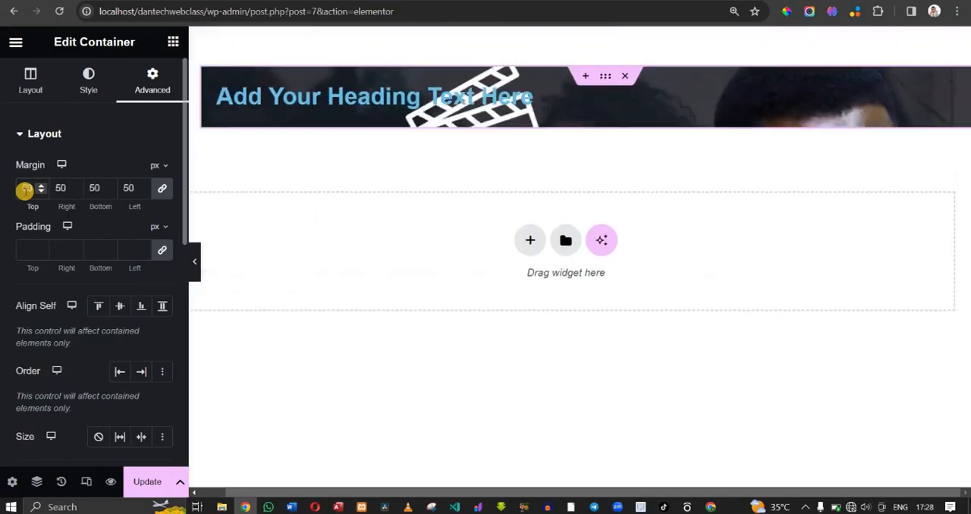
key(BackSpace)
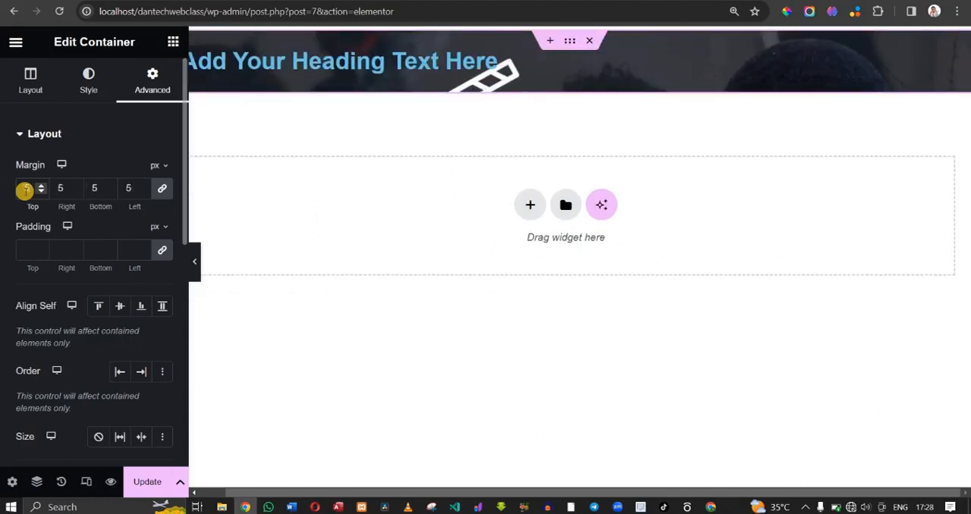
key(BackSpace)
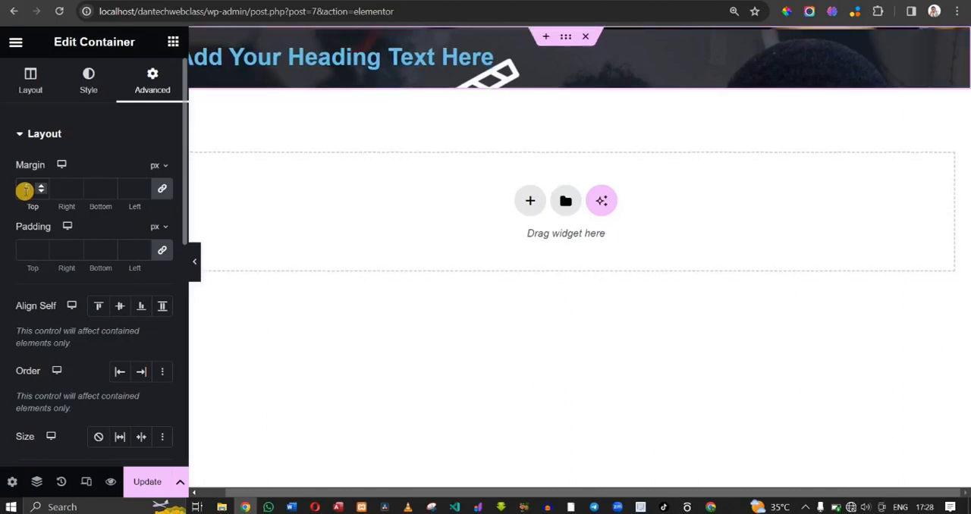
text(20)
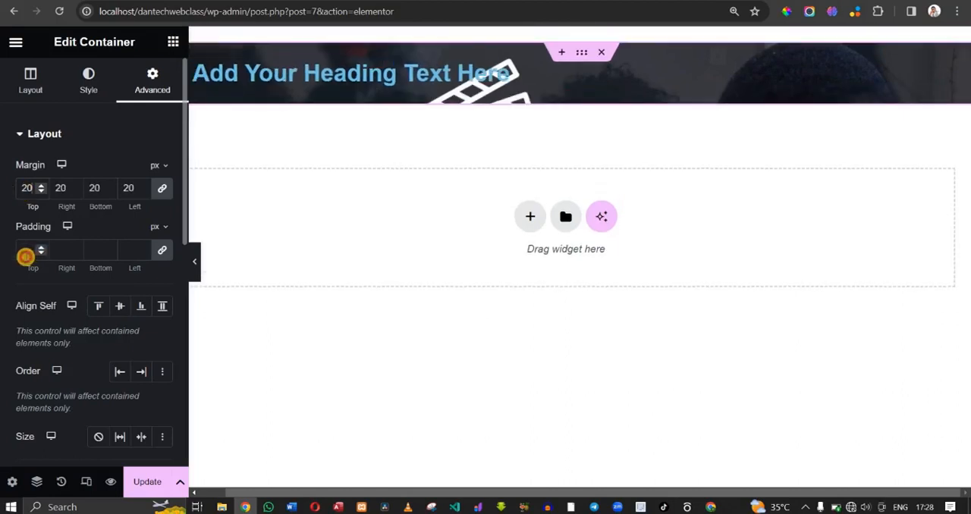
- Try linked padding of 50 and 80 px on the heading's container, settling on 100 px for all sides
click(25, 256)
text(50)
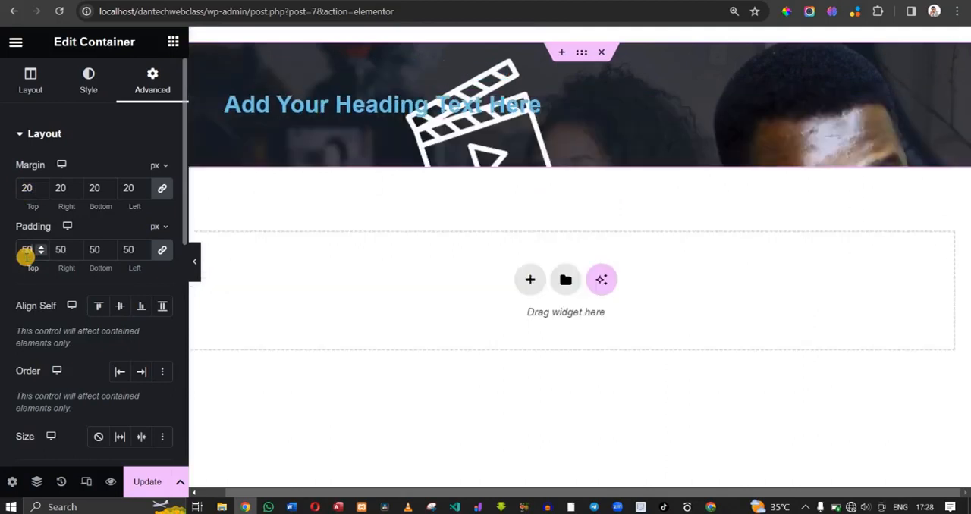
key(BackSpace)
key(BackSpace)
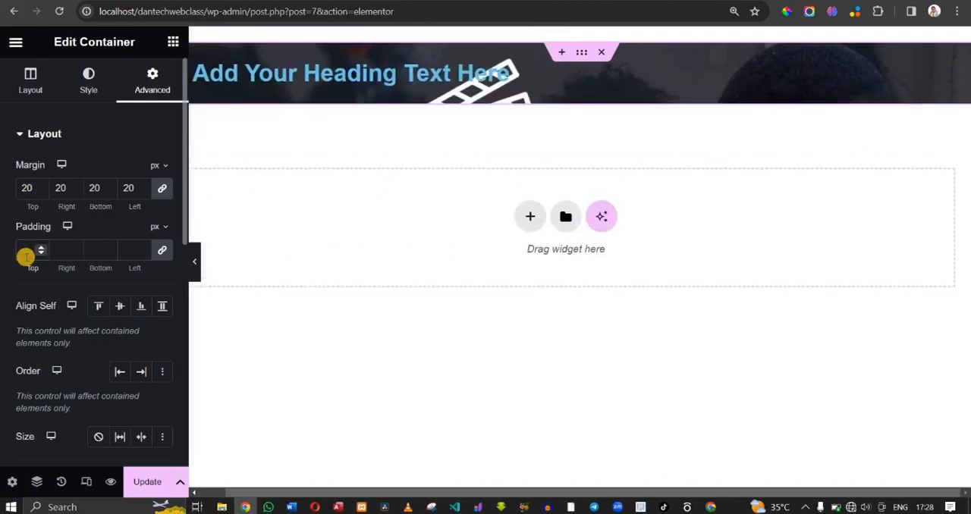
text(80)
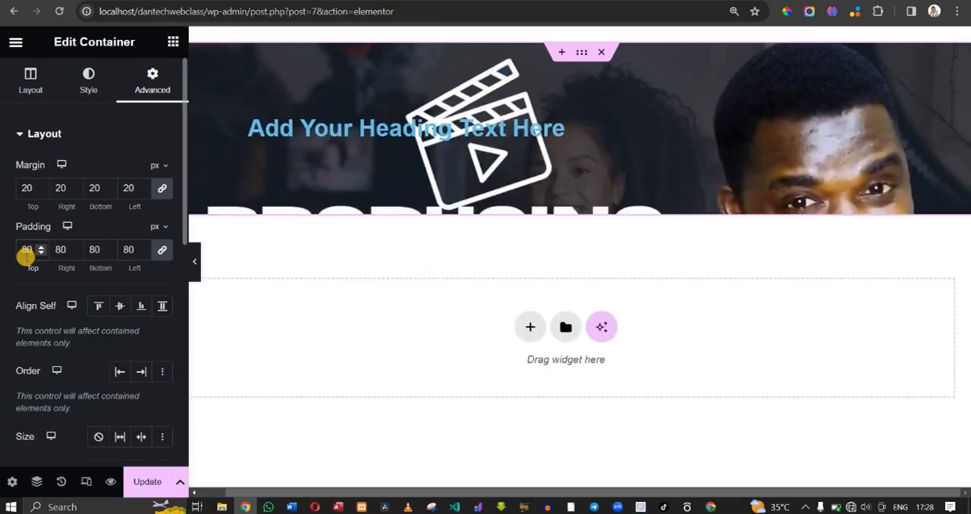
key(BackSpace)
key(BackSpace)
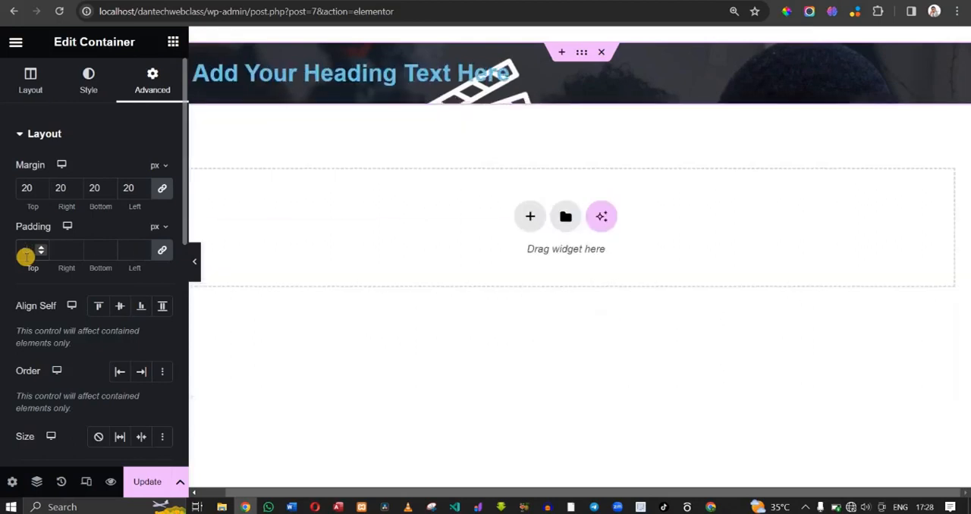
text(100)
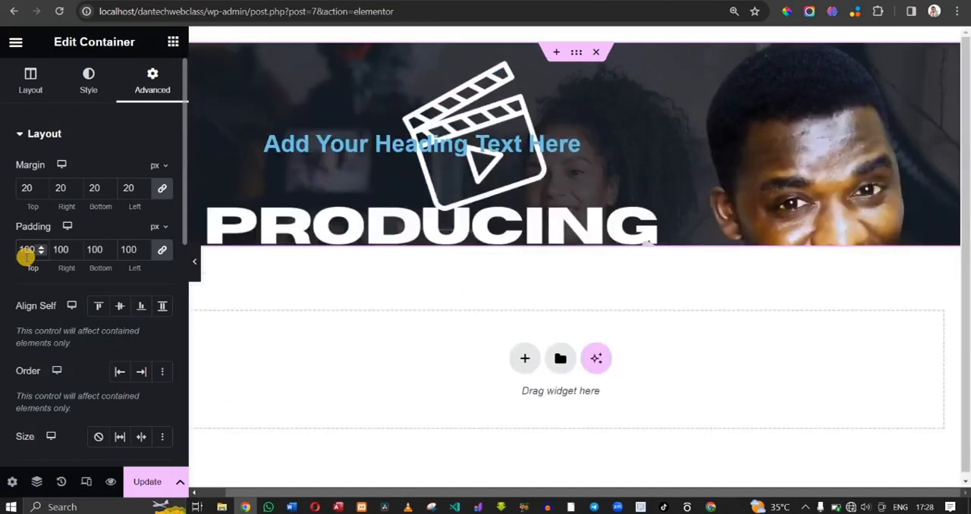
text(1)
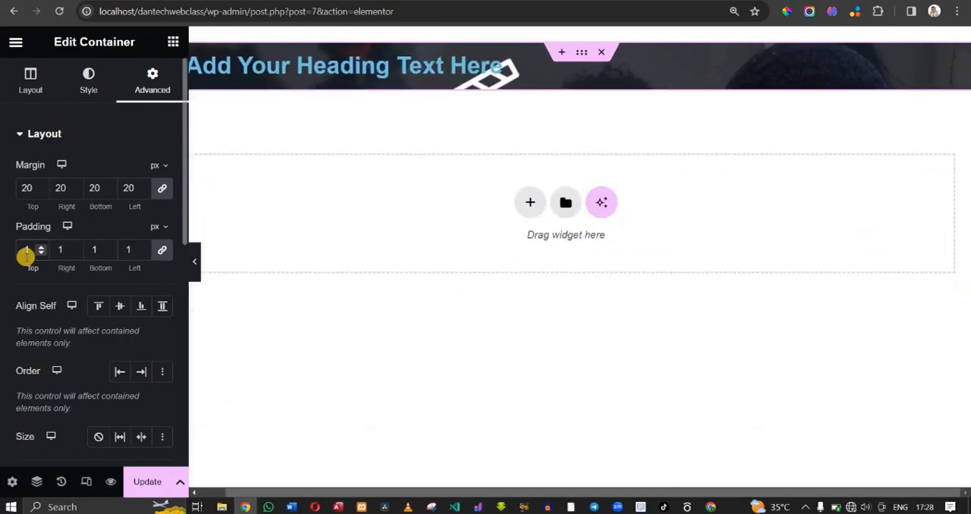
text(20)
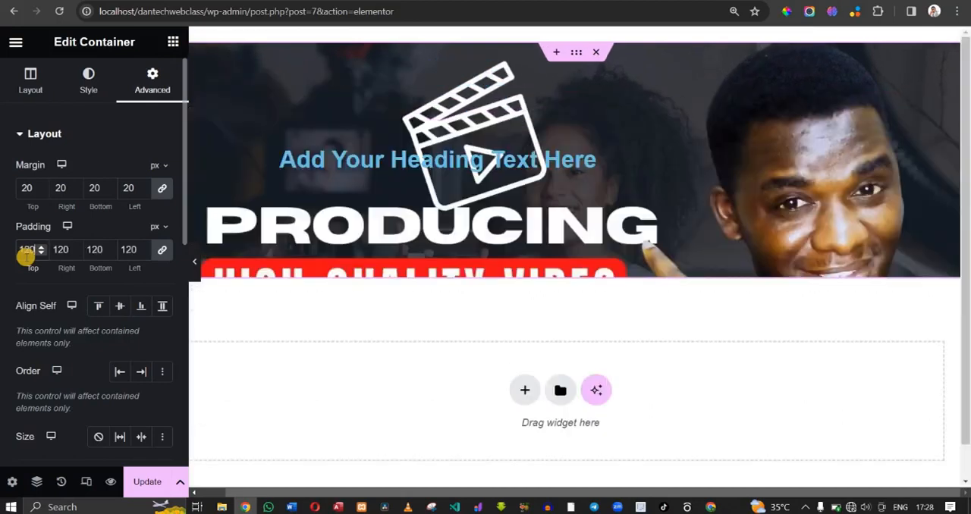
- Set the linked padding of the heading's container to 120 px on all sides
click(340, 162)
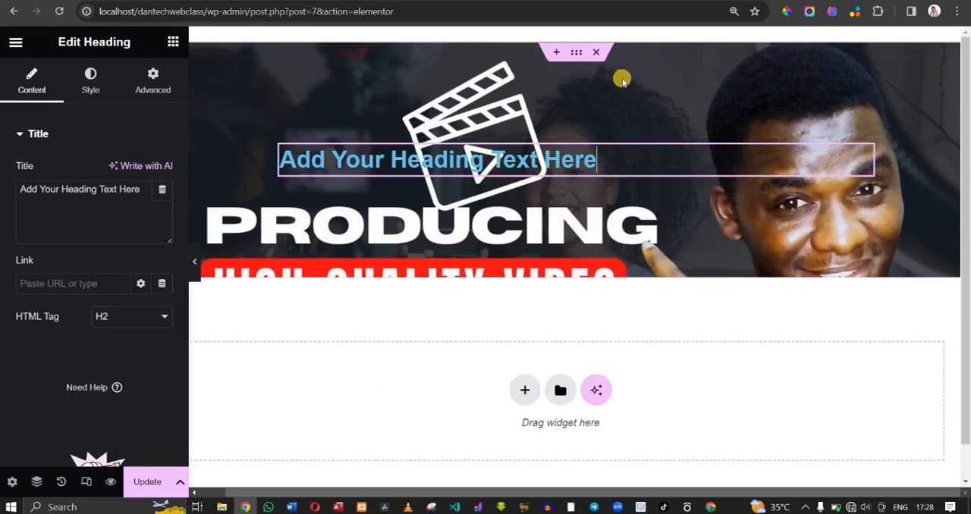
- Enable a Classic background overlay on the heading's container
click(575, 53)
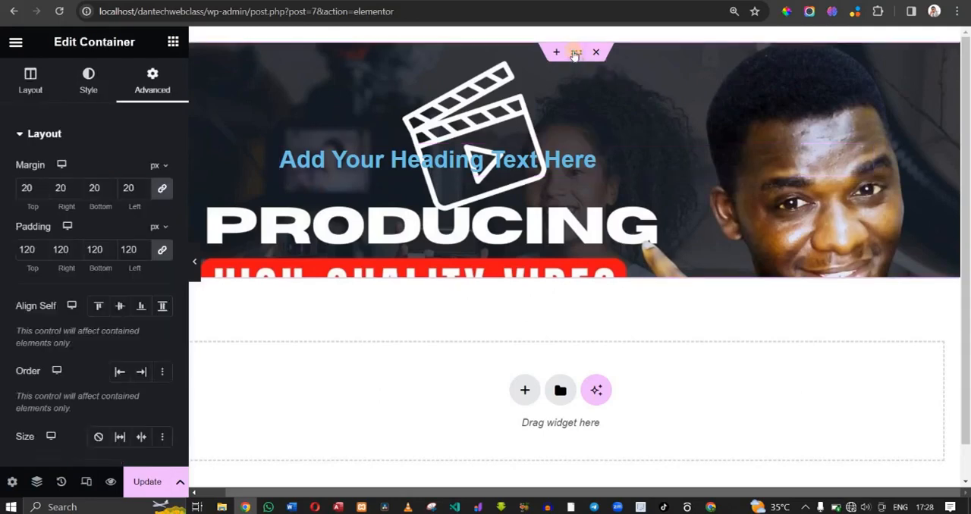
click(98, 87)
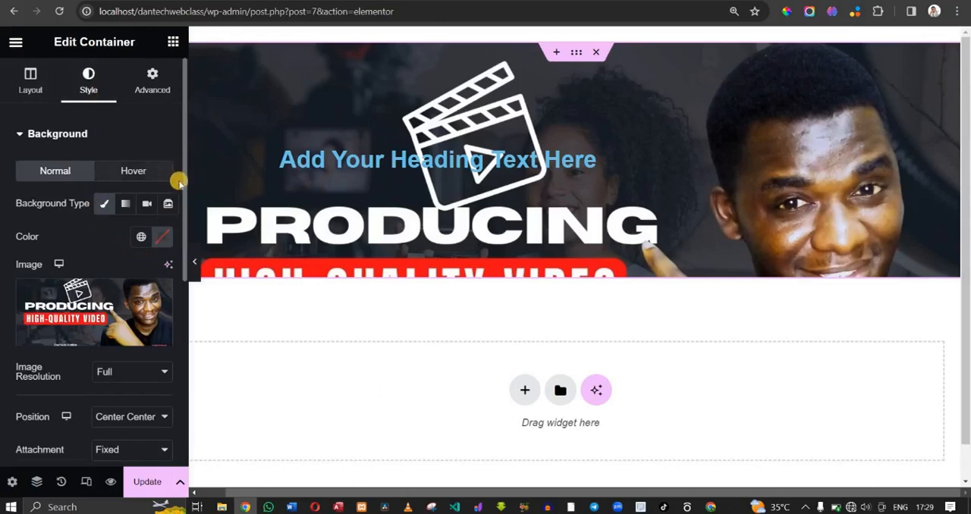
drag(185, 184, 190, 397)
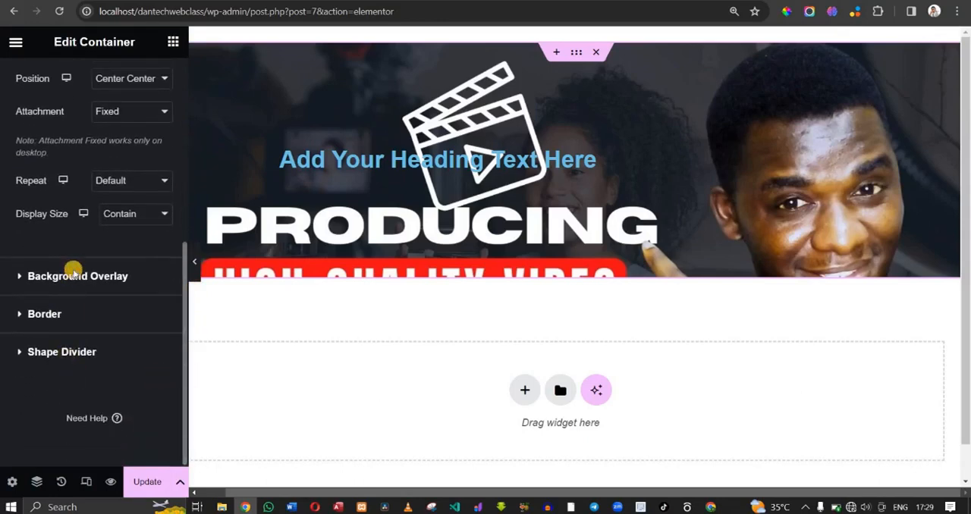
click(72, 275)
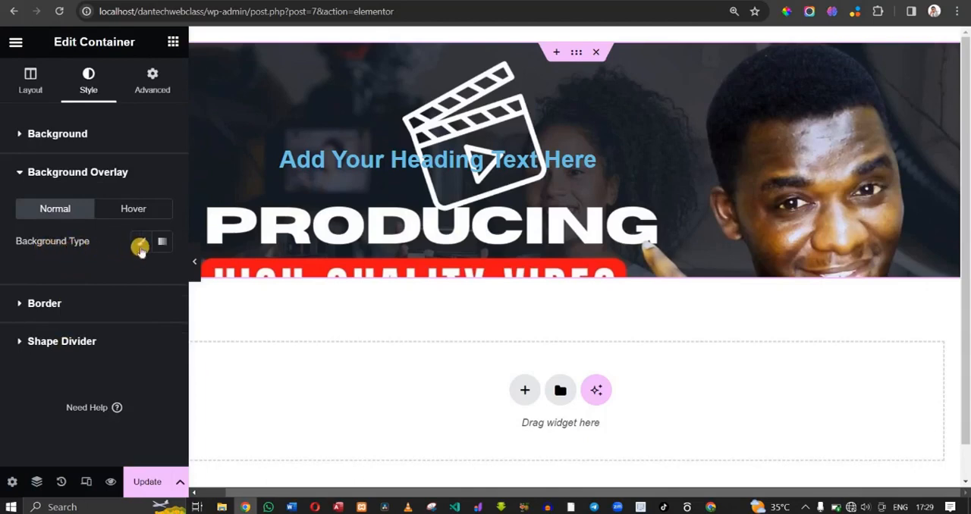
click(139, 244)
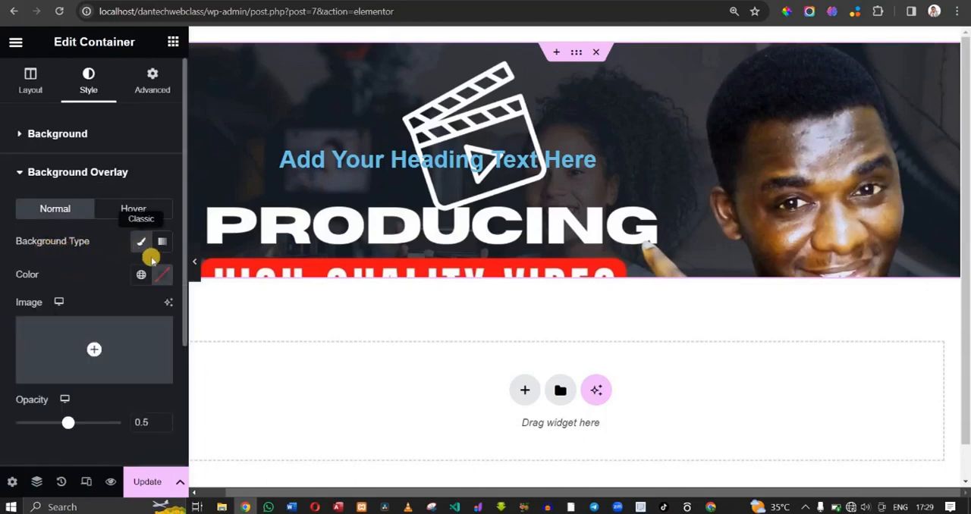
mouse_move(115, 343)
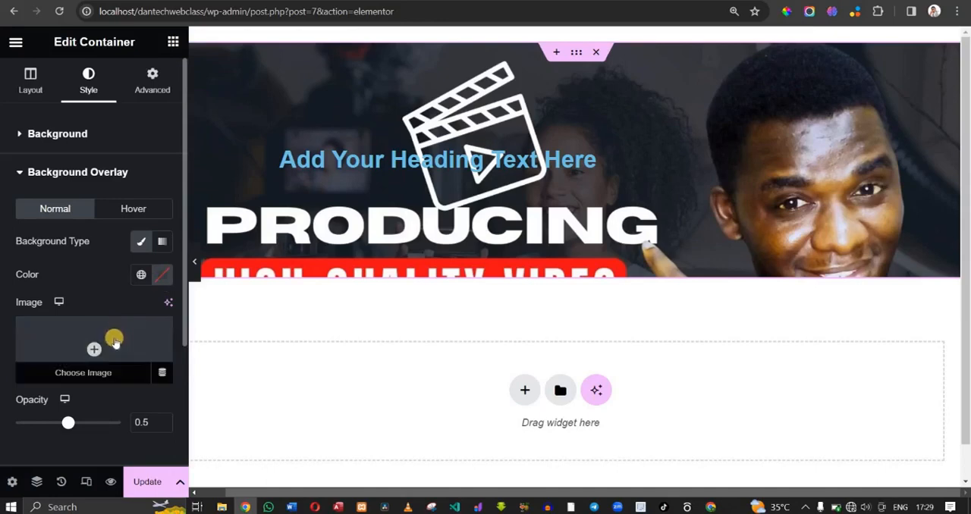
- Set the container's background overlay color to dark purple #150031 and its opacity to 0.79
click(161, 277)
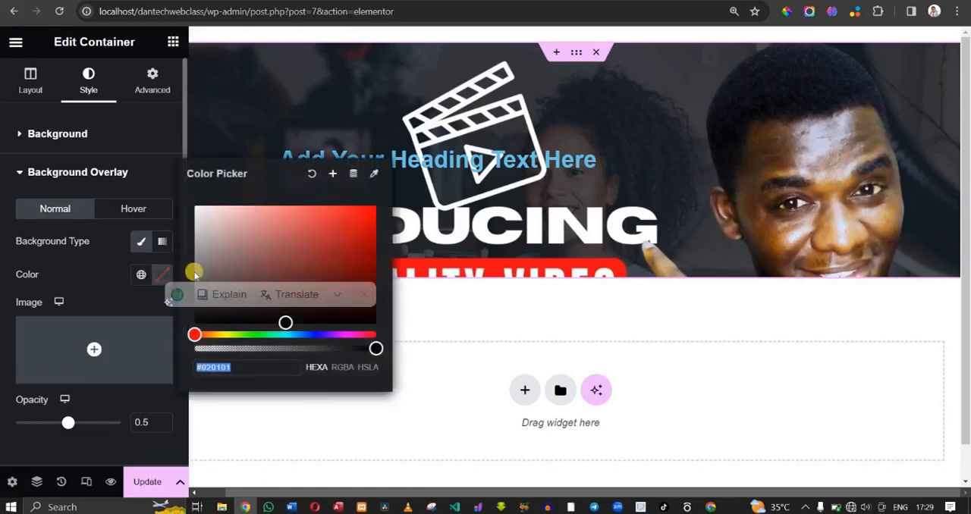
drag(318, 271, 367, 282)
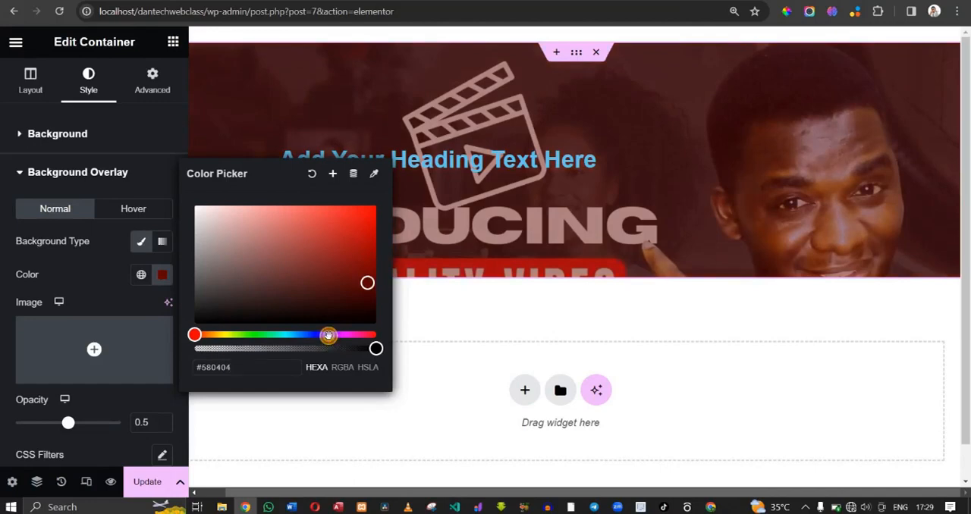
click(328, 335)
mouse_move(372, 290)
mouse_down()
mouse_move(374, 314)
mouse_move(375, 301)
mouse_up()
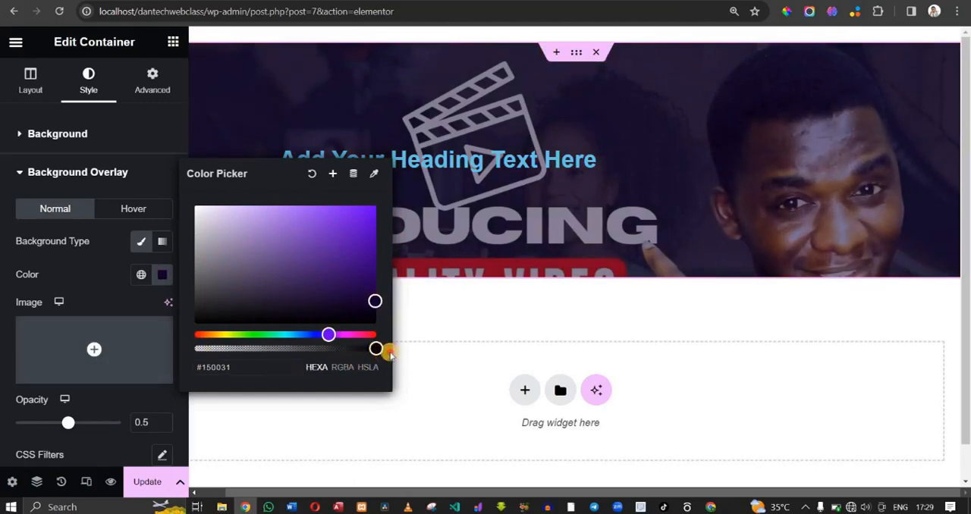
click(72, 420)
drag(69, 425, 99, 425)
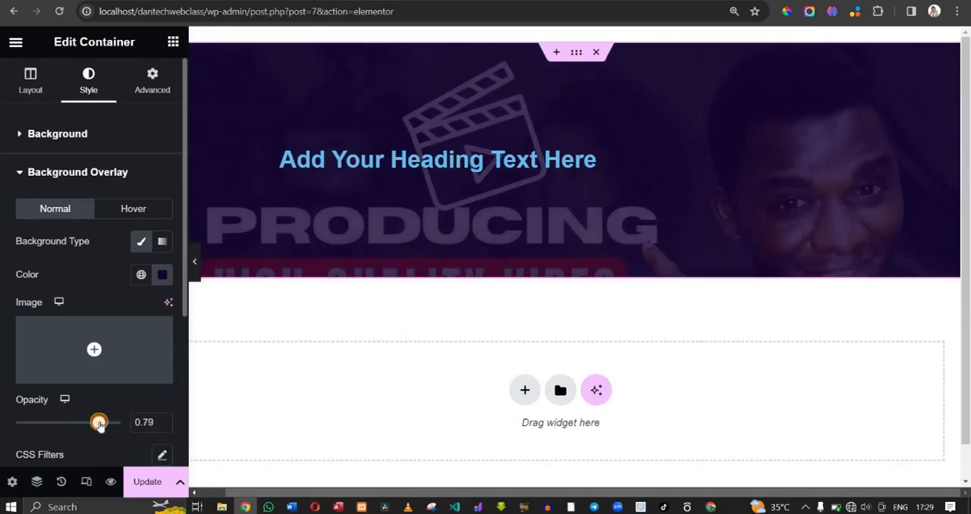
- Replace the placeholder heading text with "Welcome To DanTech Digitals"
click(361, 152)
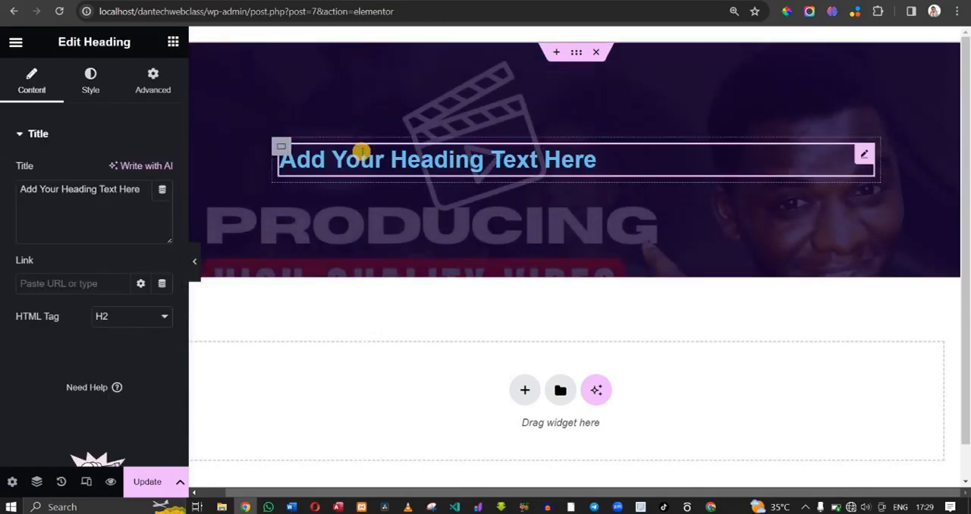
key(BackSpace)
key(BackSpace)
key(BackSpace)
key(BackSpace)
key(BackSpace)
key(BackSpace)
key(BackSpace)
key(BackSpace)
key(BackSpace)
key(BackSpace)
key(BackSpace)
key(BackSpace)
key(BackSpace)
key(BackSpace)
key(BackSpace)
key(BackSpace)
key(BackSpace)
key(BackSpace)
key(BackSpace)
key(BackSpace)
key(BackSpace)
key(BackSpace)
key(BackSpace)
key(BackSpace)
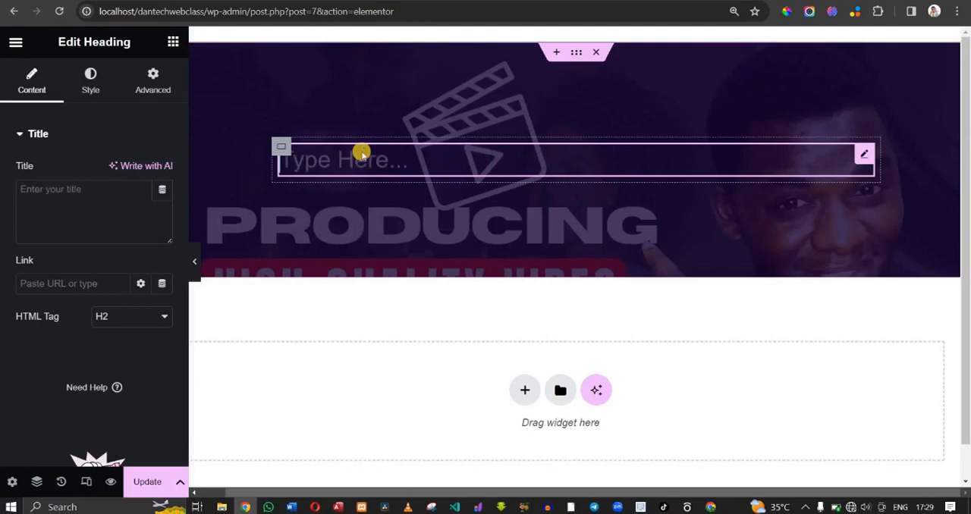
text(We)
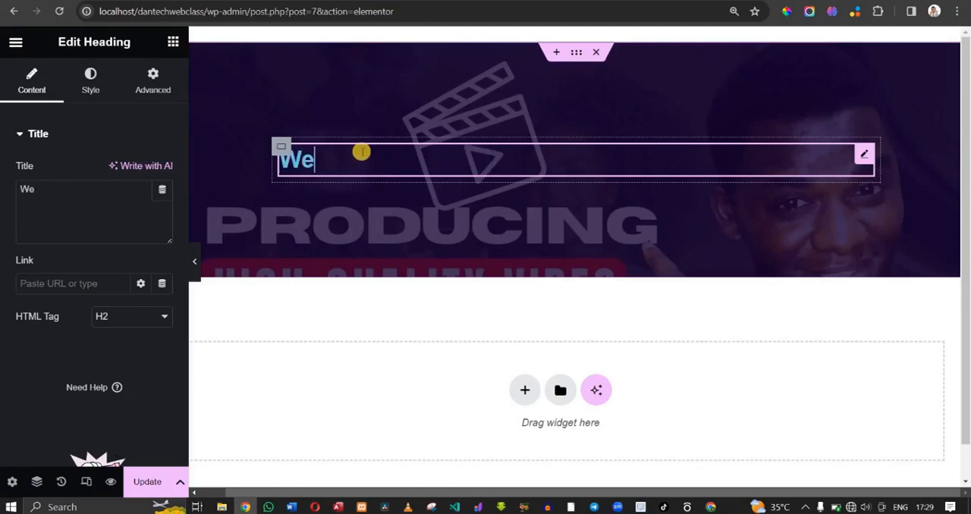
text(lcome )
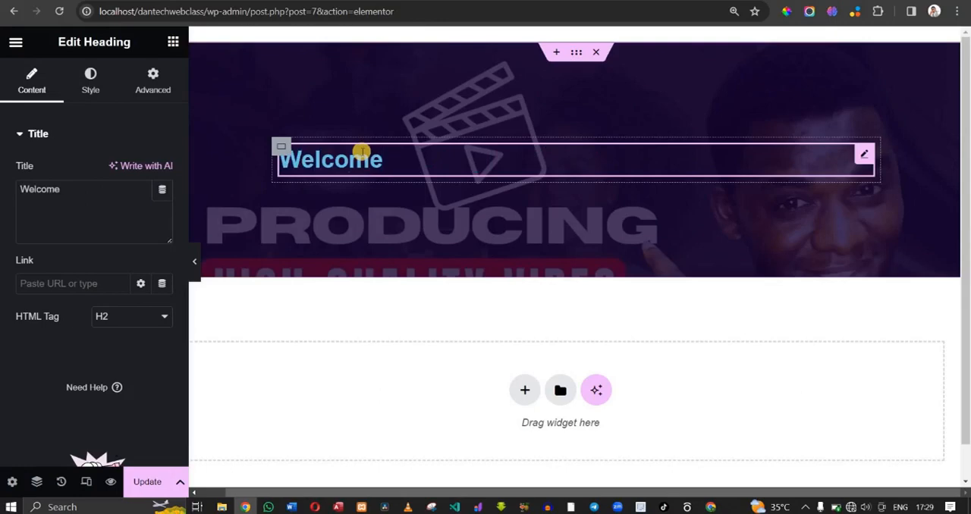
text(To Da)
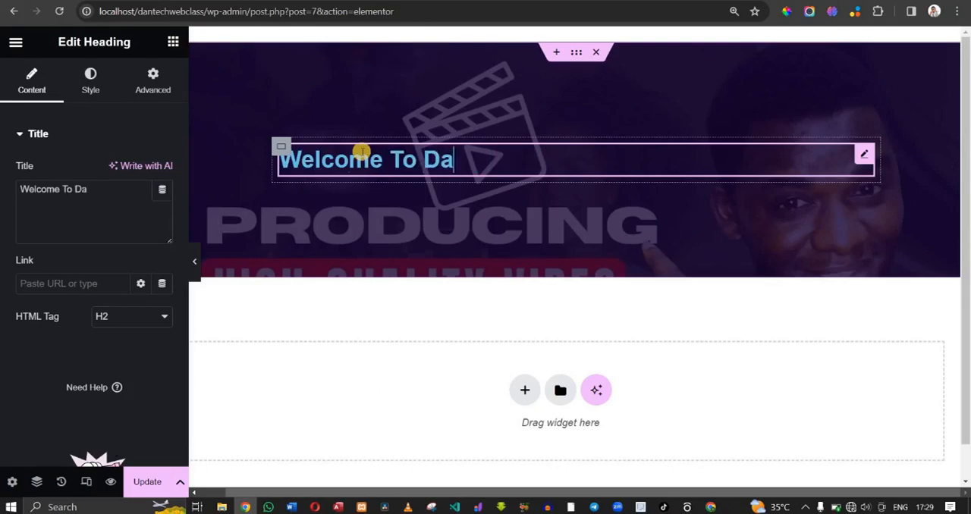
text(nTech )
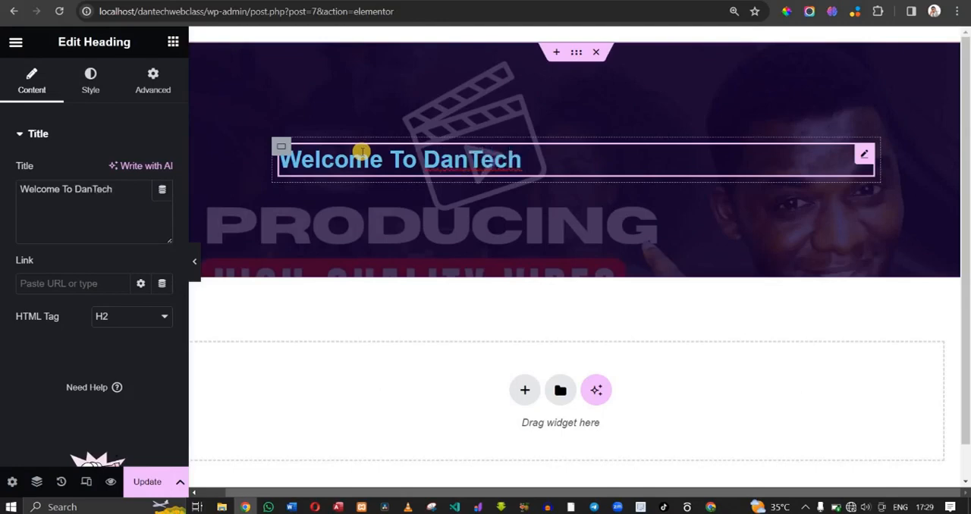
text(Digit)
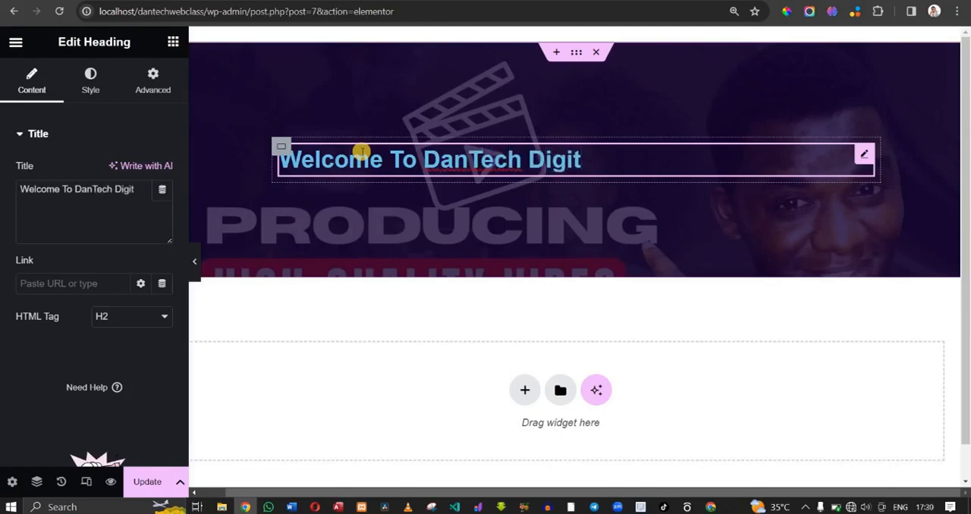
text(als)
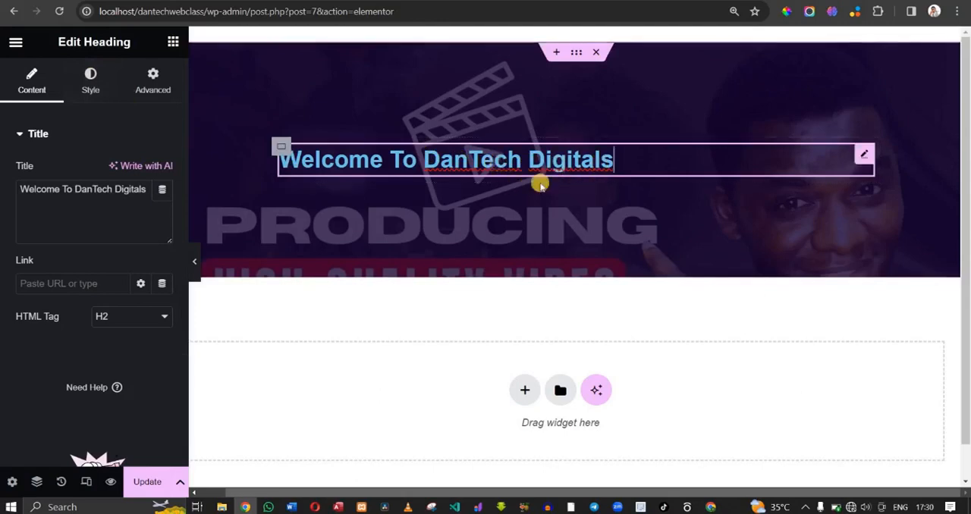
- Center the heading and change its text color to a slightly more saturated light blue
click(91, 80)
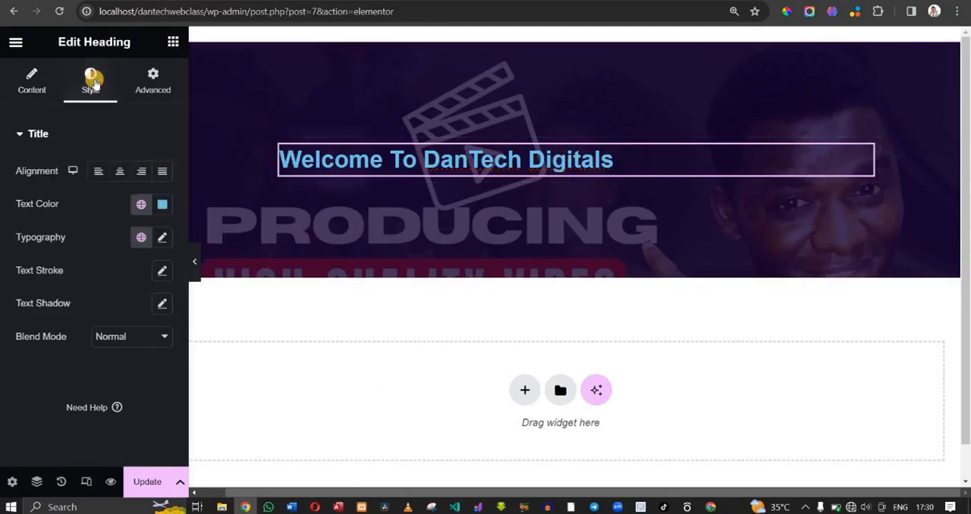
click(117, 175)
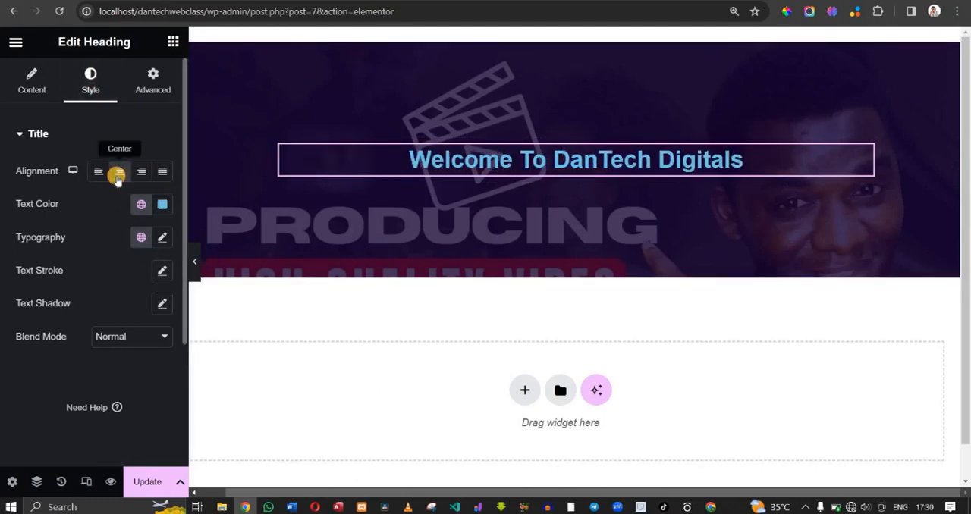
click(164, 207)
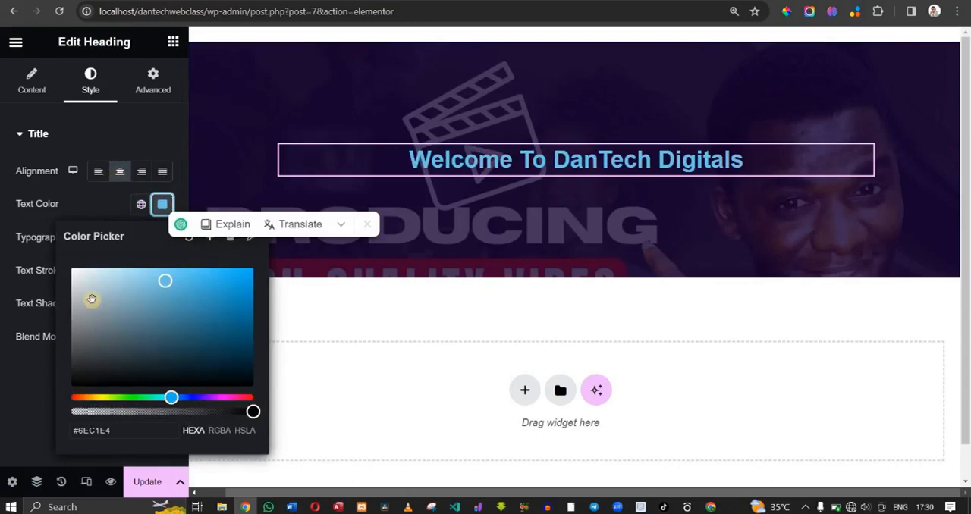
mouse_move(91, 297)
mouse_down()
mouse_move(38, 270)
mouse_move(29, 237)
mouse_move(182, 277)
mouse_up()
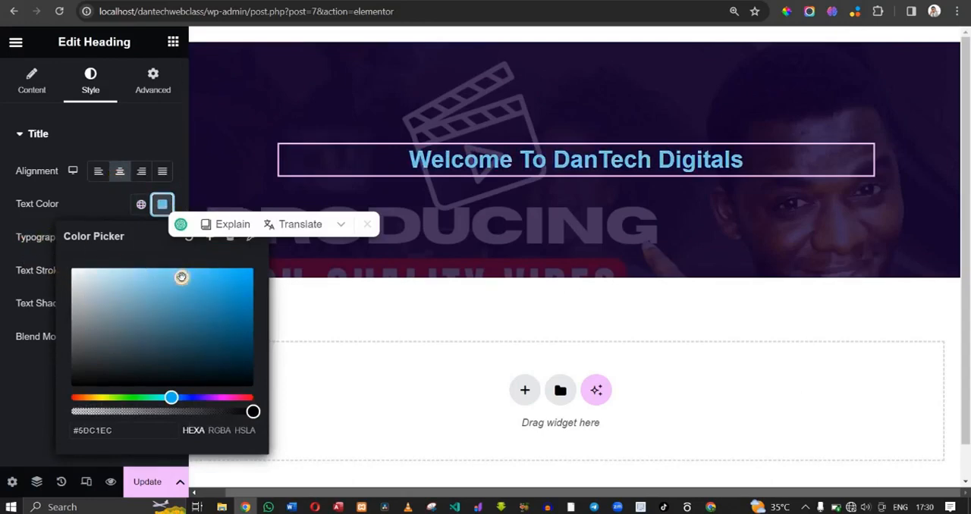
click(96, 199)
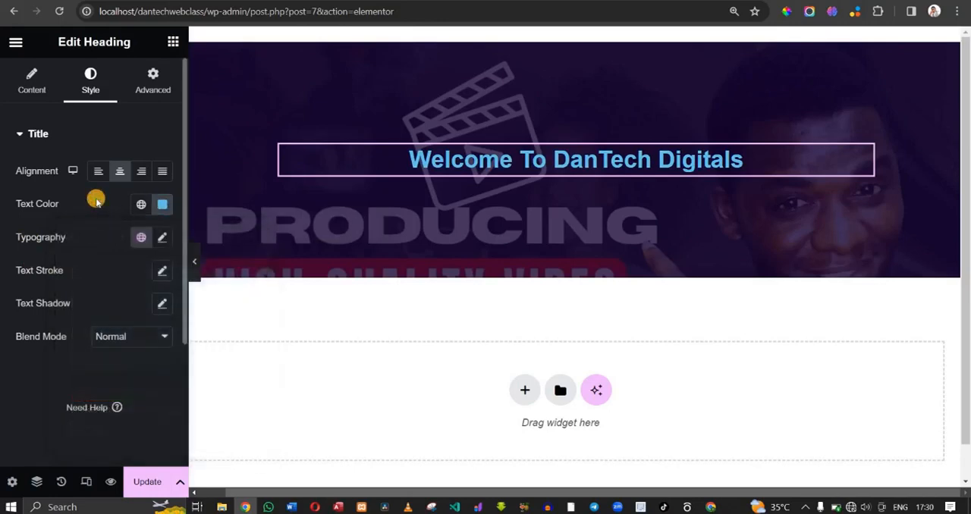
- Set the heading's font family to Poppins and its size to 34 px
click(163, 239)
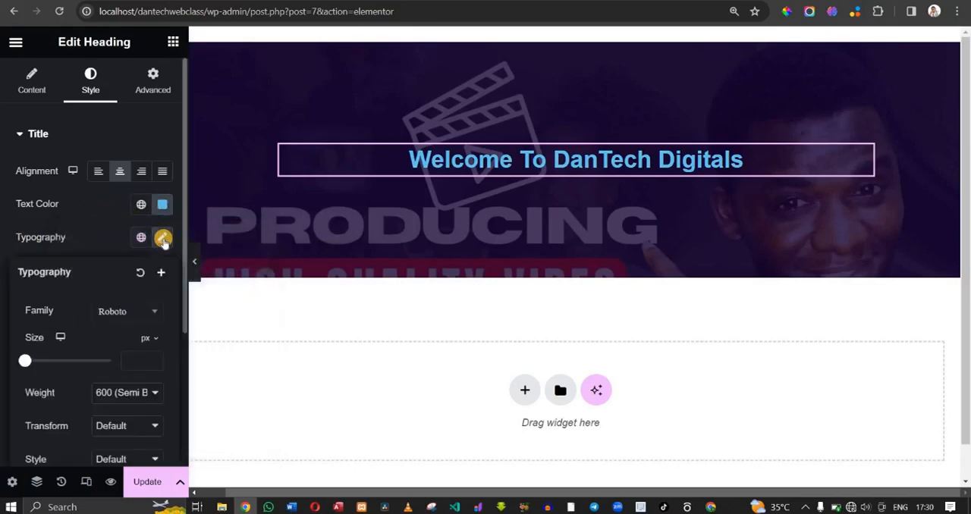
click(120, 314)
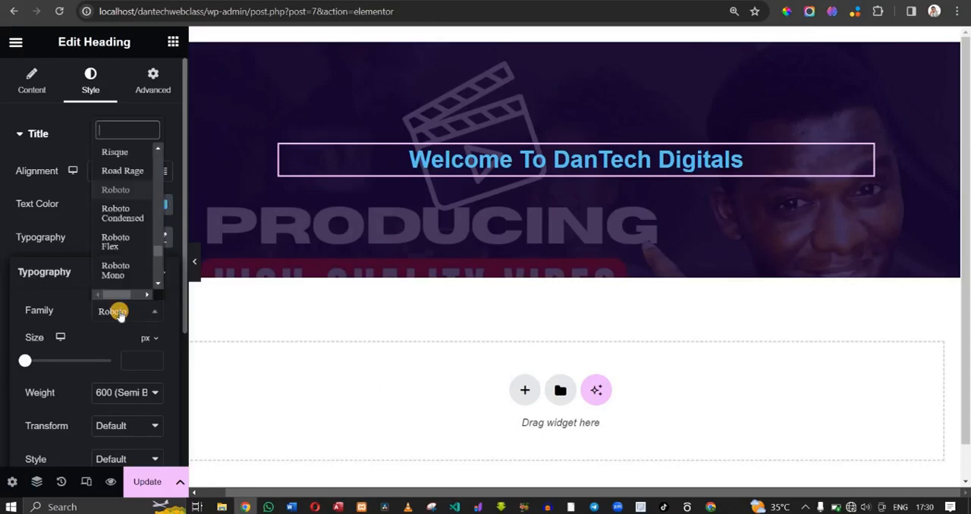
text(pop)
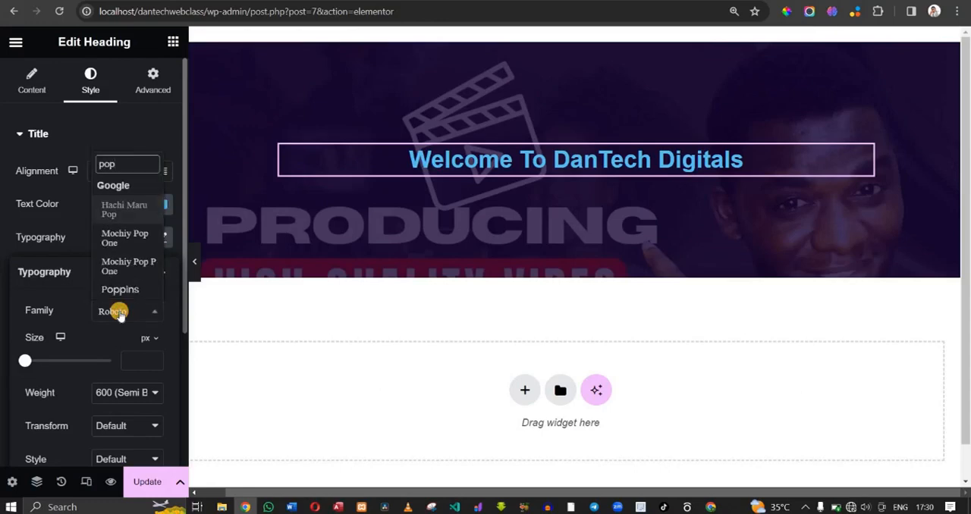
text(ipi)
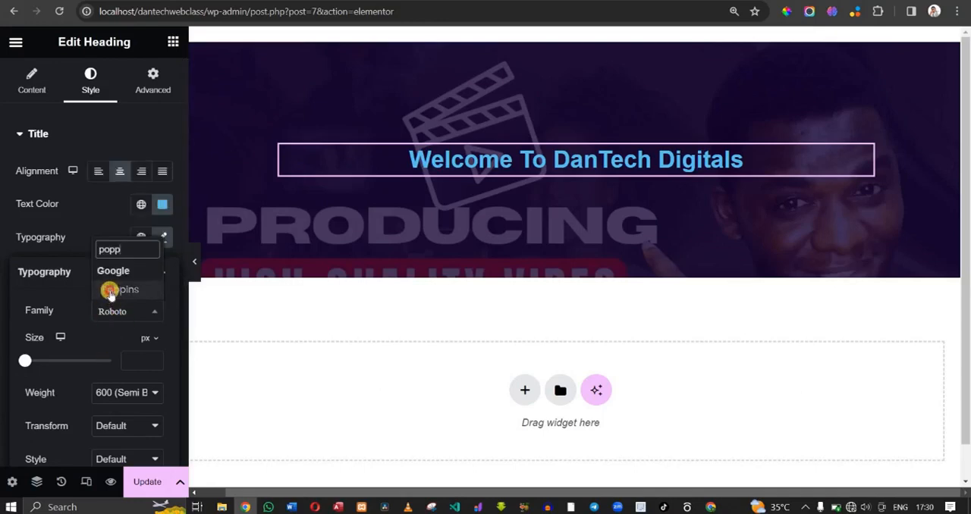
click(110, 290)
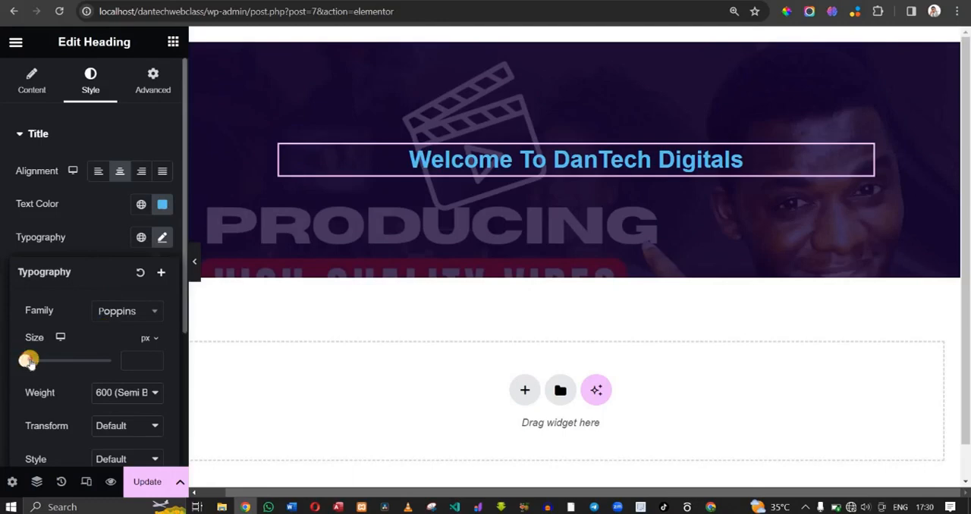
drag(27, 362, 42, 363)
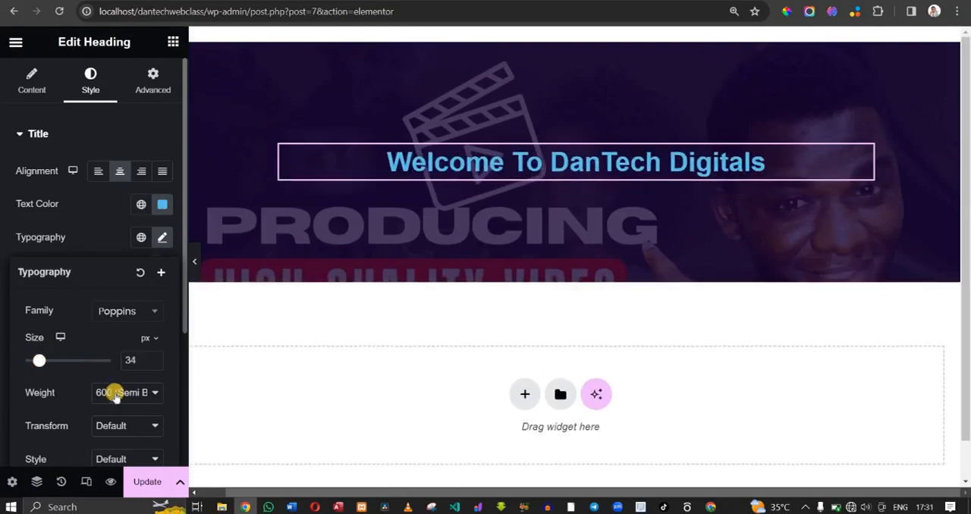
- Try the 700 (Bold) weight on the heading and set its font weight to 500 (Medium)
click(113, 392)
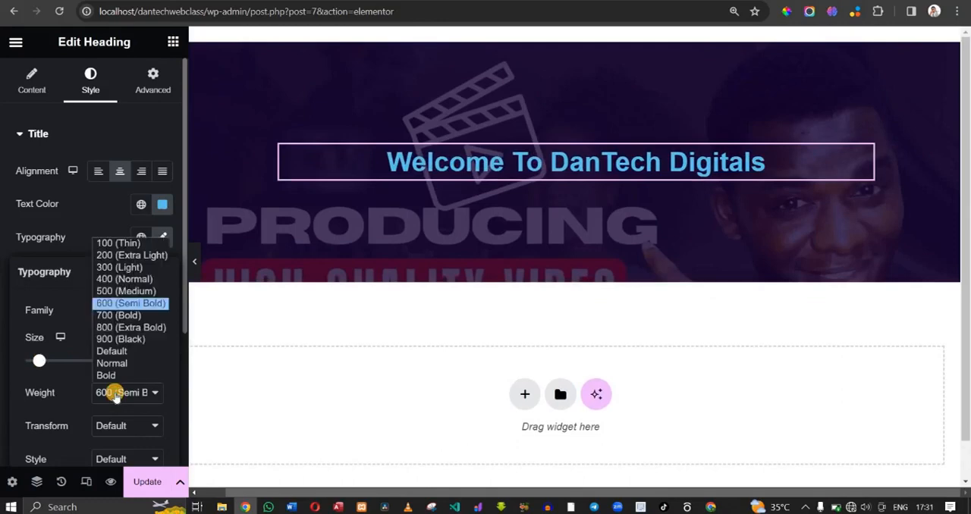
click(124, 314)
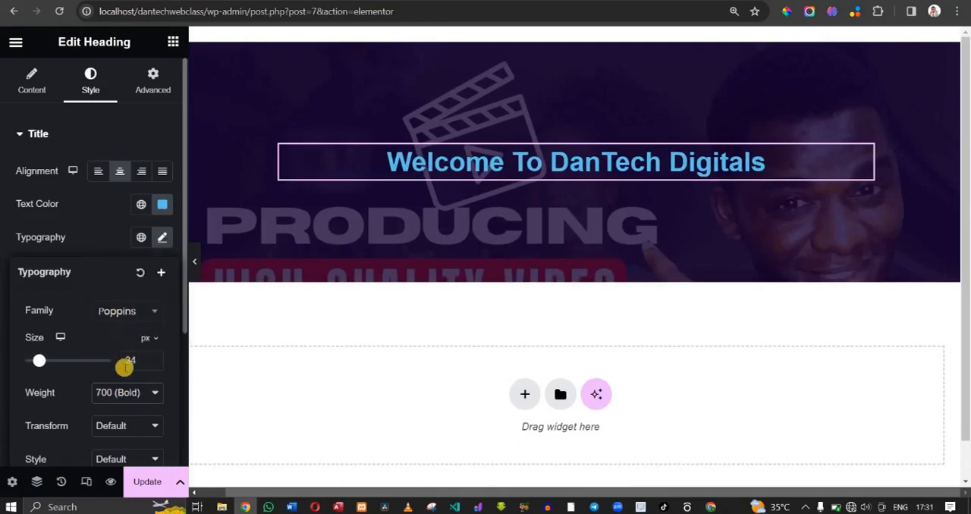
click(123, 392)
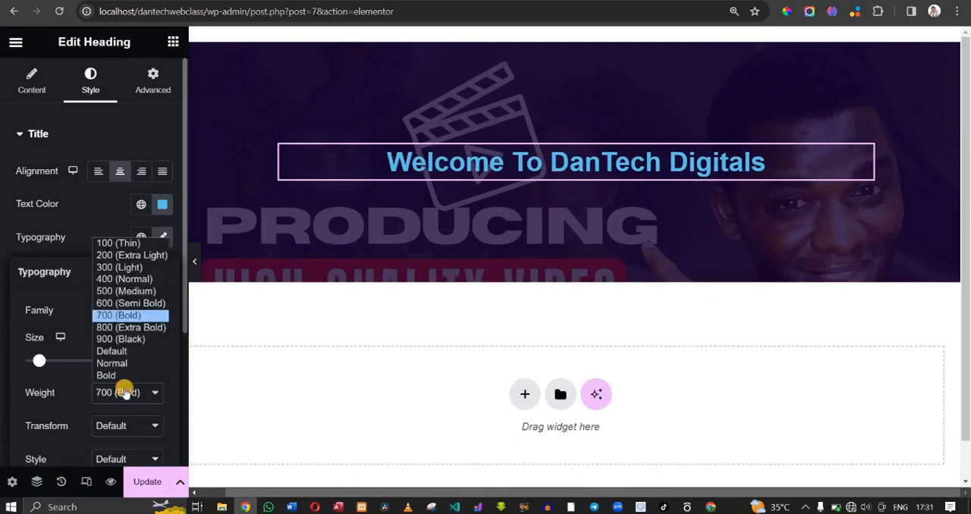
click(127, 291)
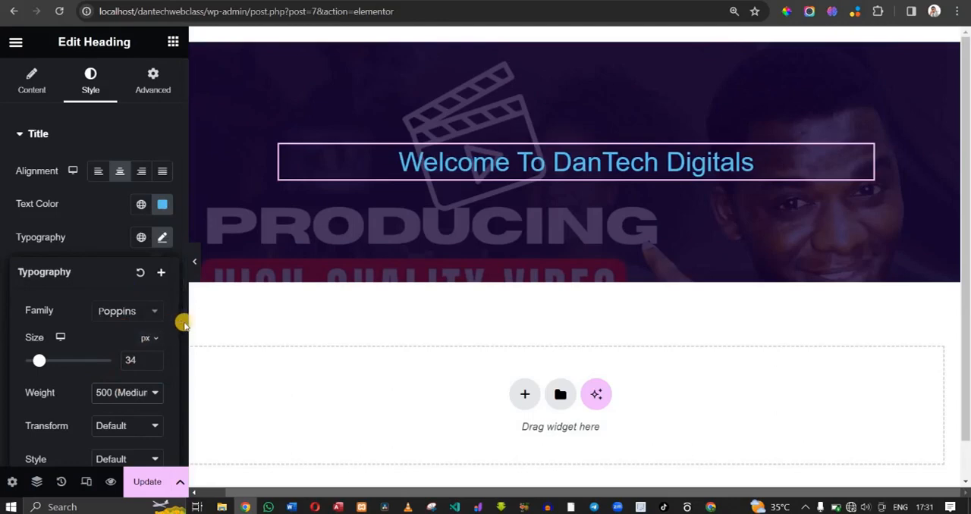
- Set the heading's line height to 60 px in its typography settings
drag(184, 321, 183, 403)
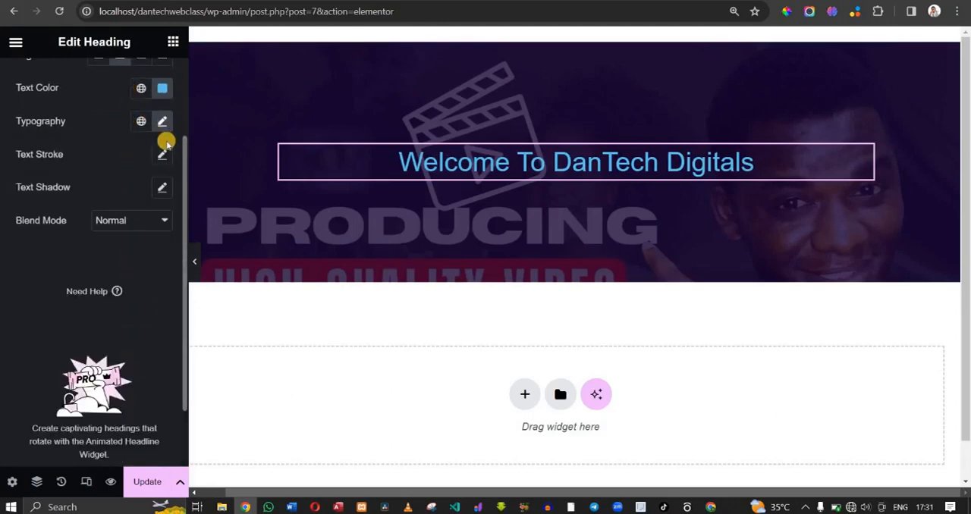
click(162, 121)
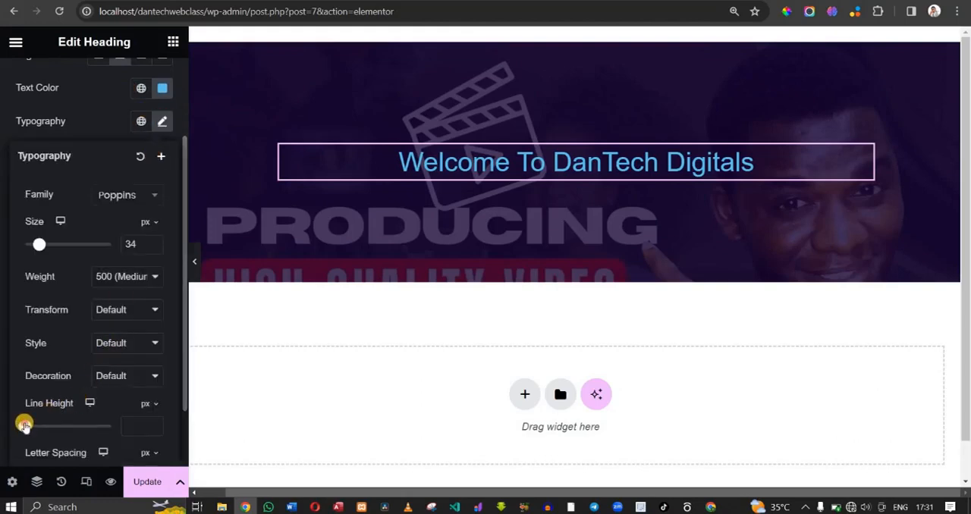
drag(27, 426, 75, 426)
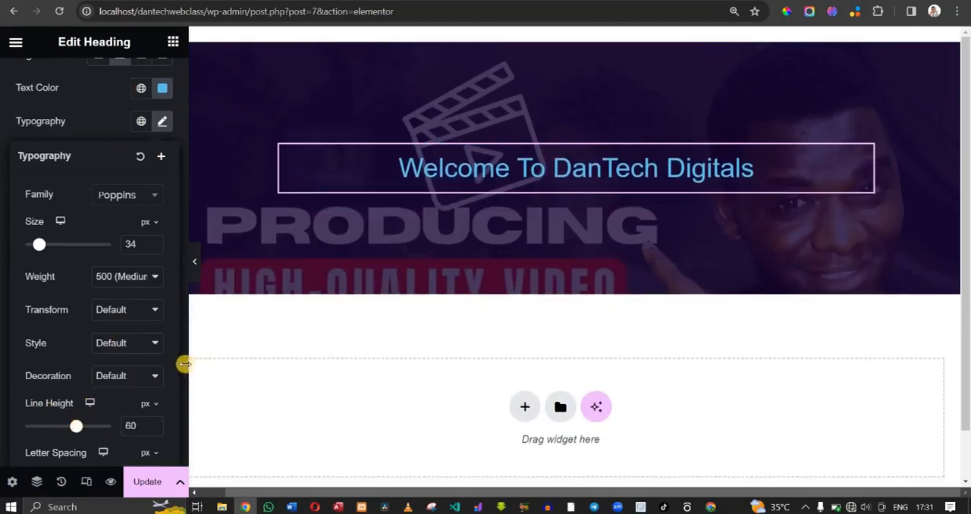
- Examine the heading's remaining typography options, including letter spacing and word spacing
drag(184, 368, 185, 425)
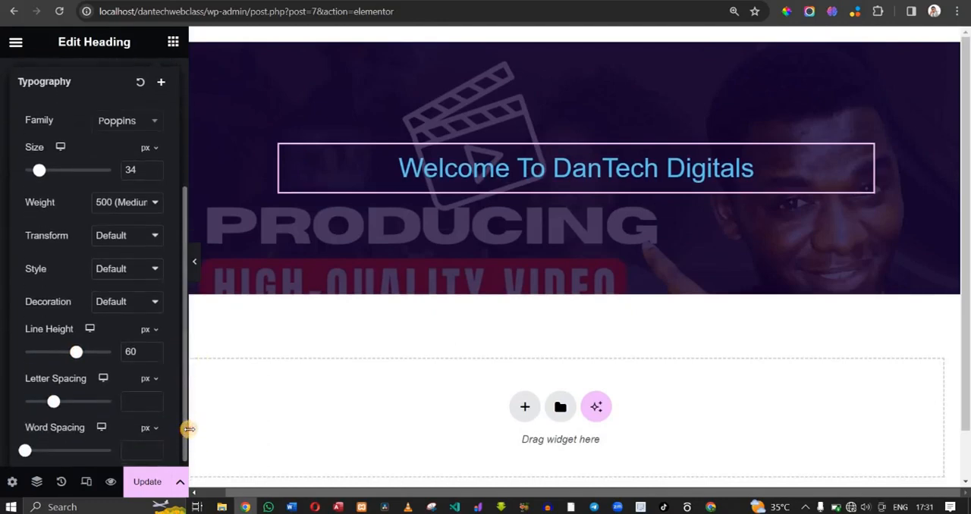
scroll(120, 438, down, 5)
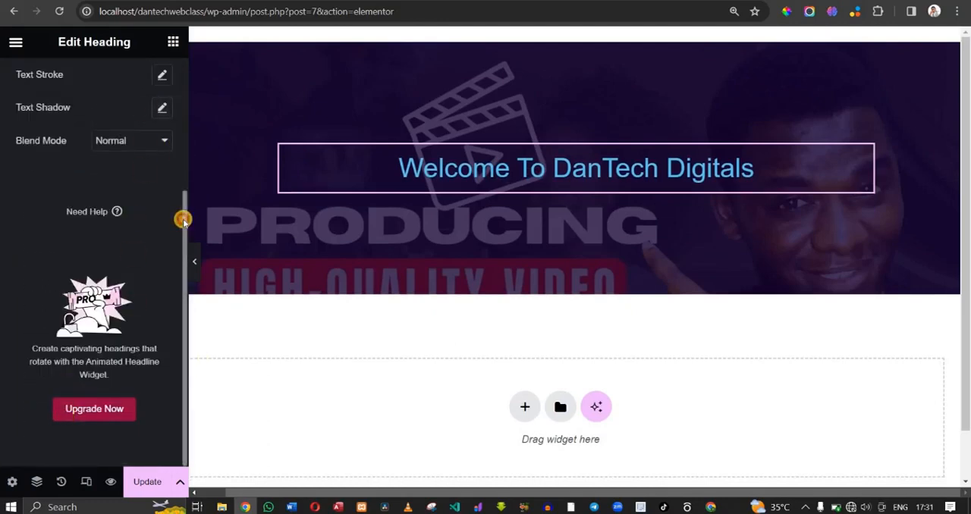
drag(184, 217, 186, 139)
scroll(156, 169, up, 2)
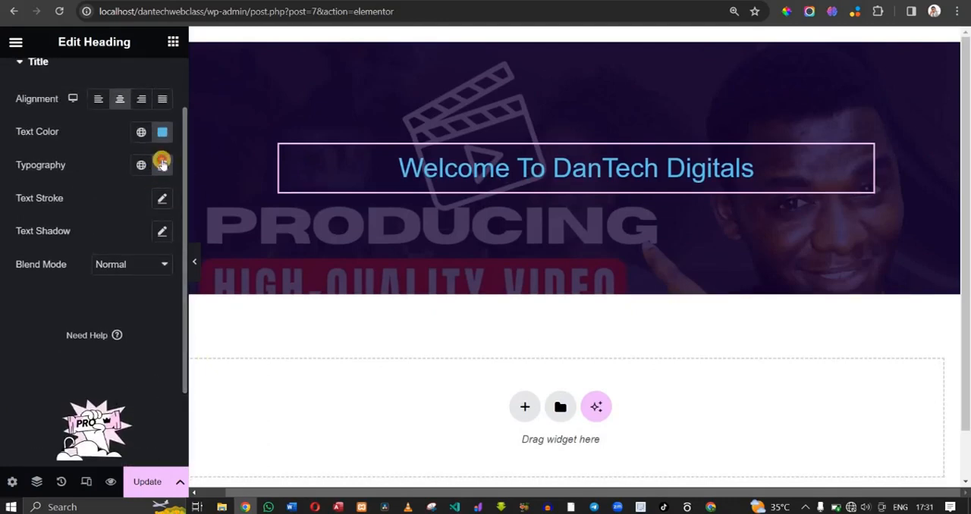
click(162, 163)
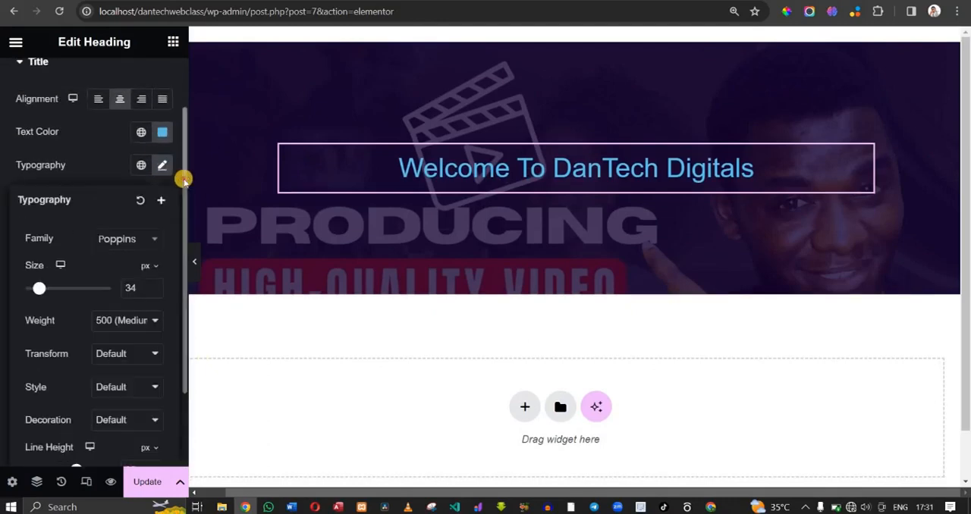
drag(183, 220, 189, 317)
click(180, 327)
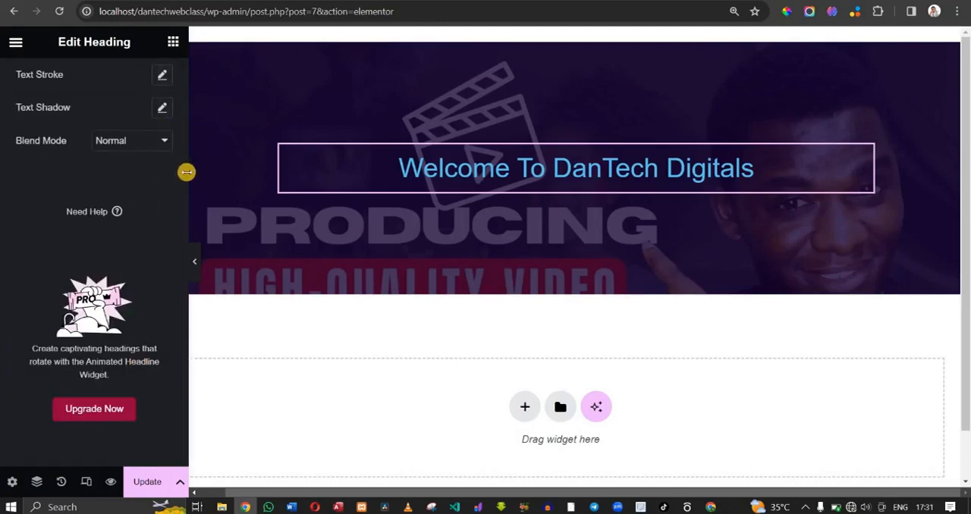
scroll(182, 175, up, 3)
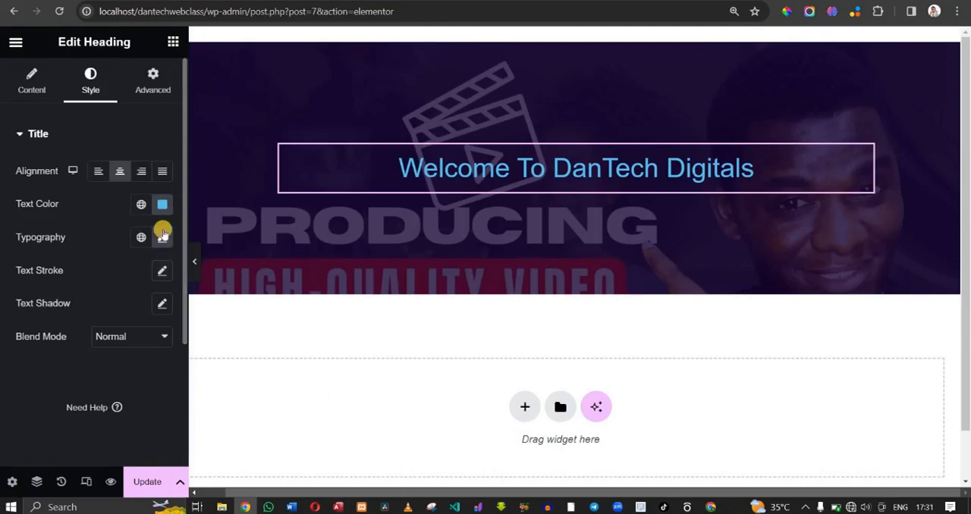
click(162, 237)
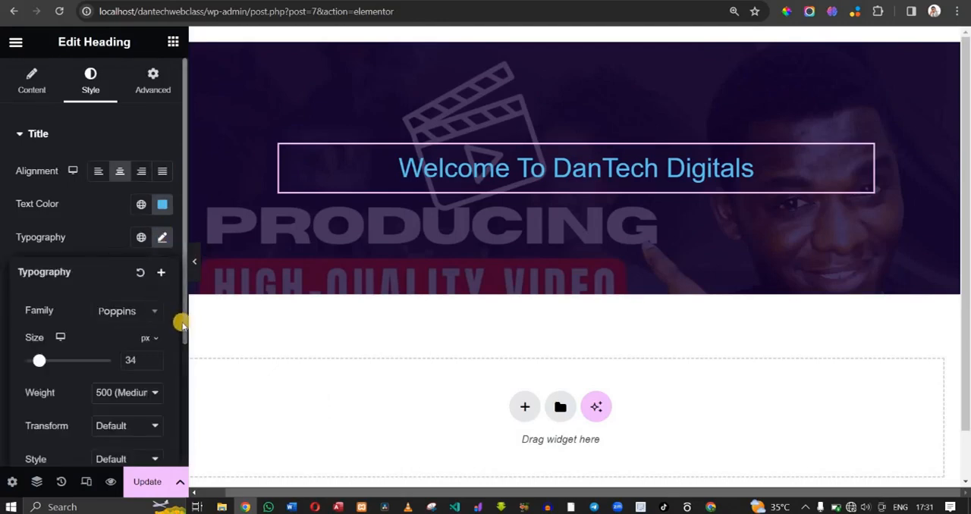
scroll(182, 325, down, 3)
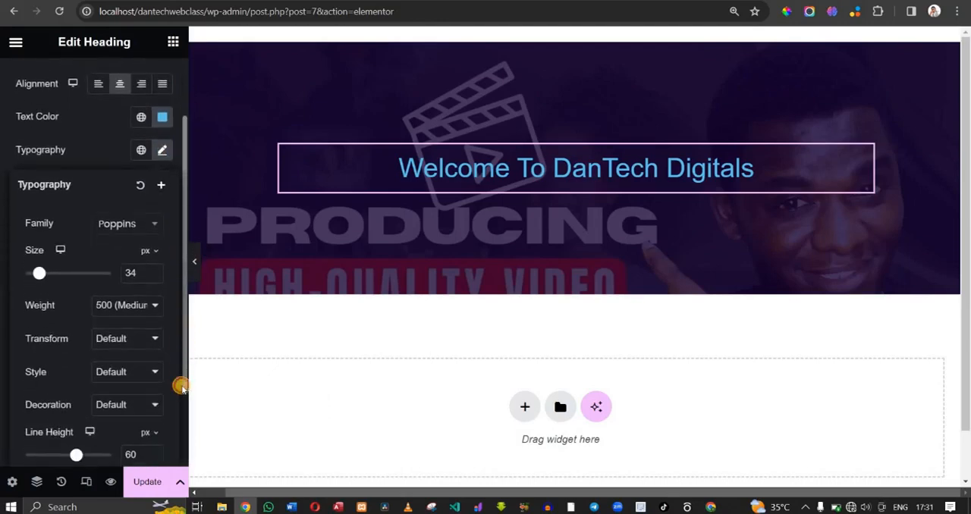
drag(182, 412, 182, 453)
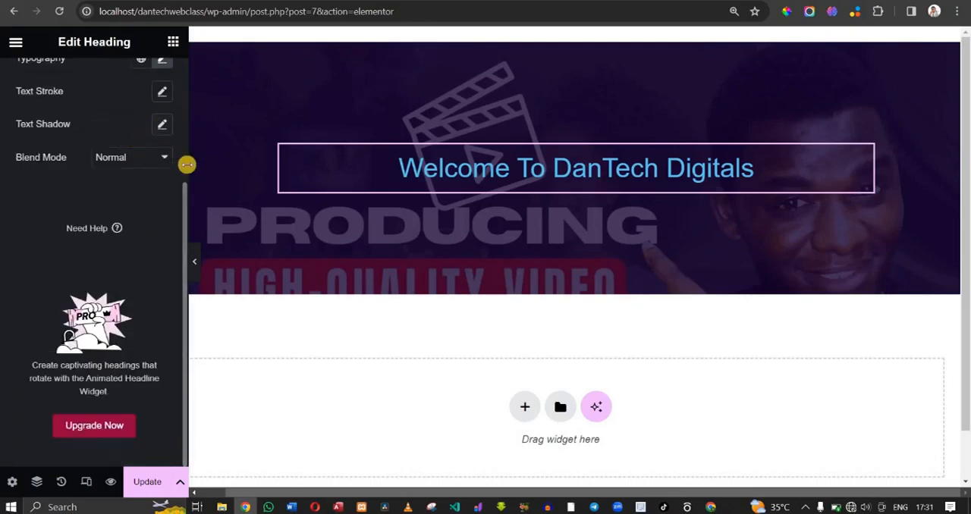
scroll(182, 165, up, 3)
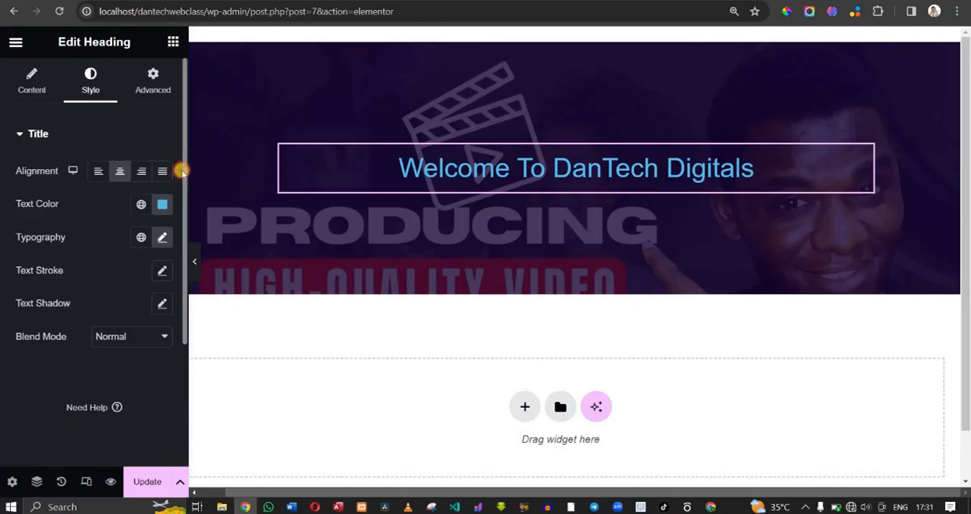
click(162, 241)
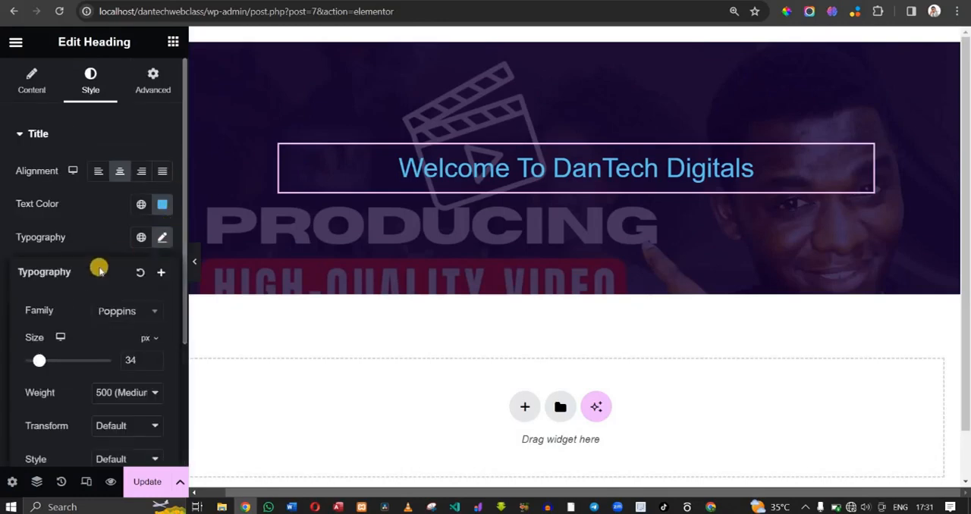
scroll(98, 271, down, 3)
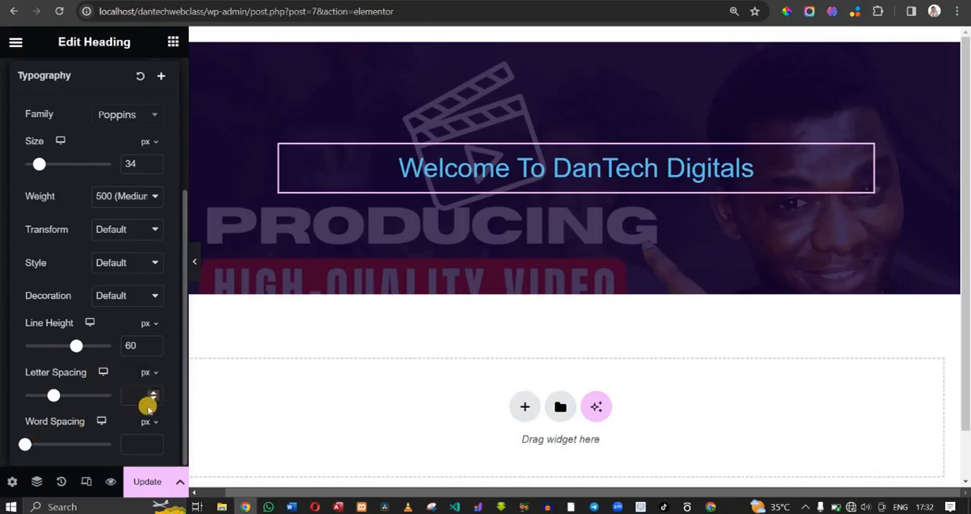
- Try the Italic and Oblique font styles on the heading and set its style to Normal
scroll(129, 412, up, 1)
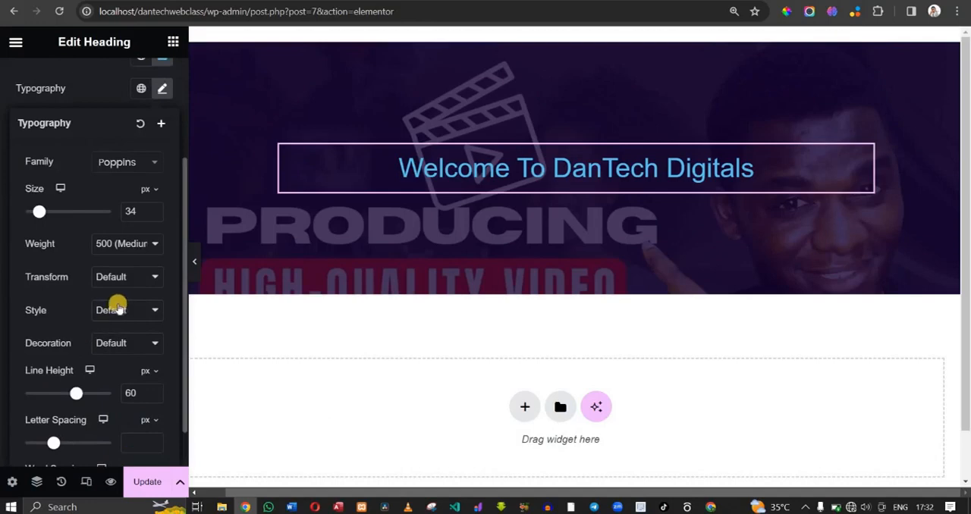
click(118, 307)
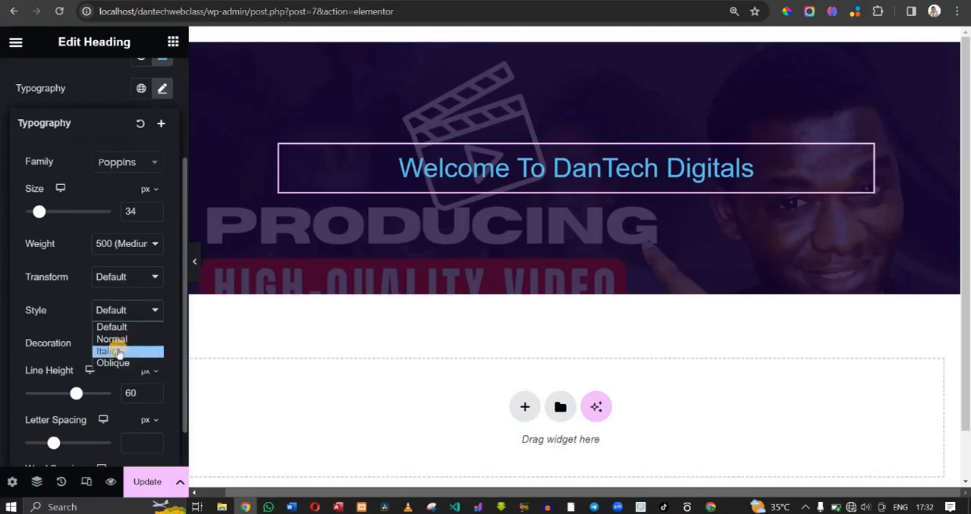
click(118, 352)
click(129, 307)
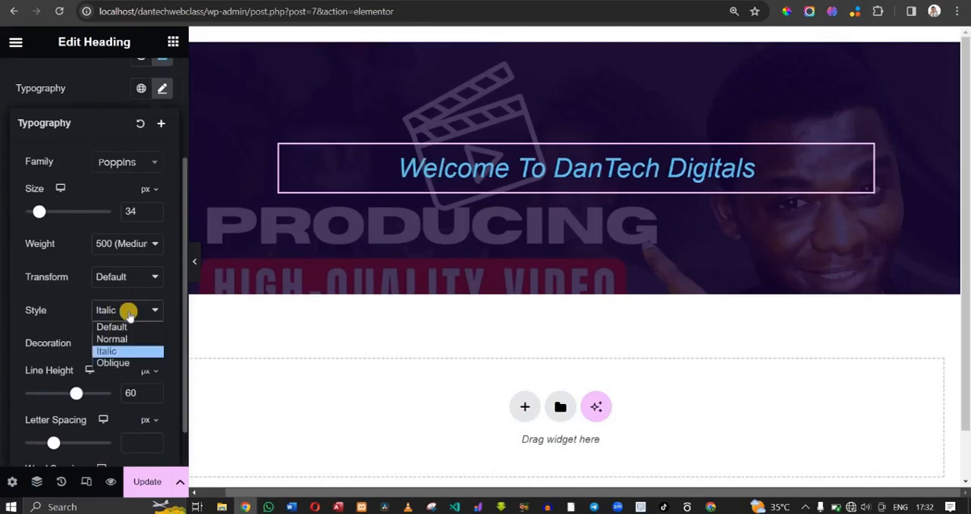
click(124, 362)
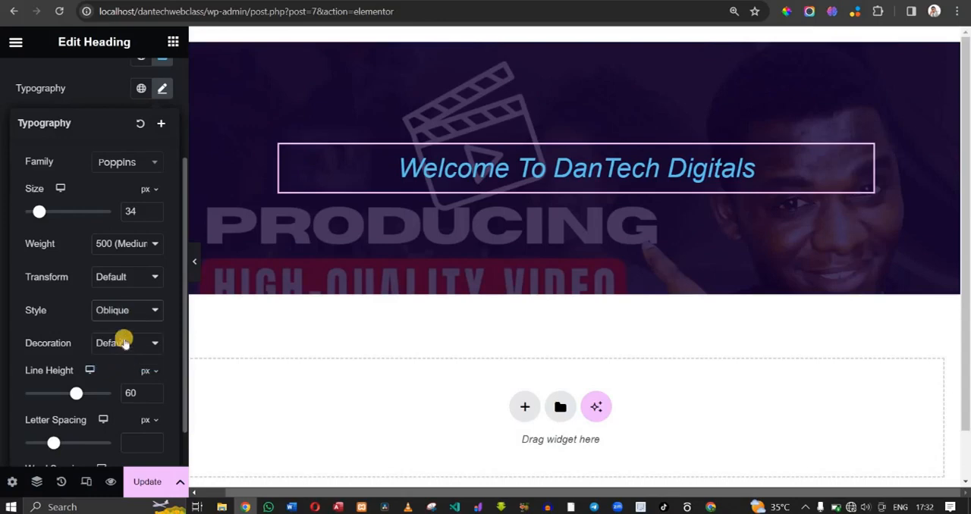
click(121, 311)
click(119, 341)
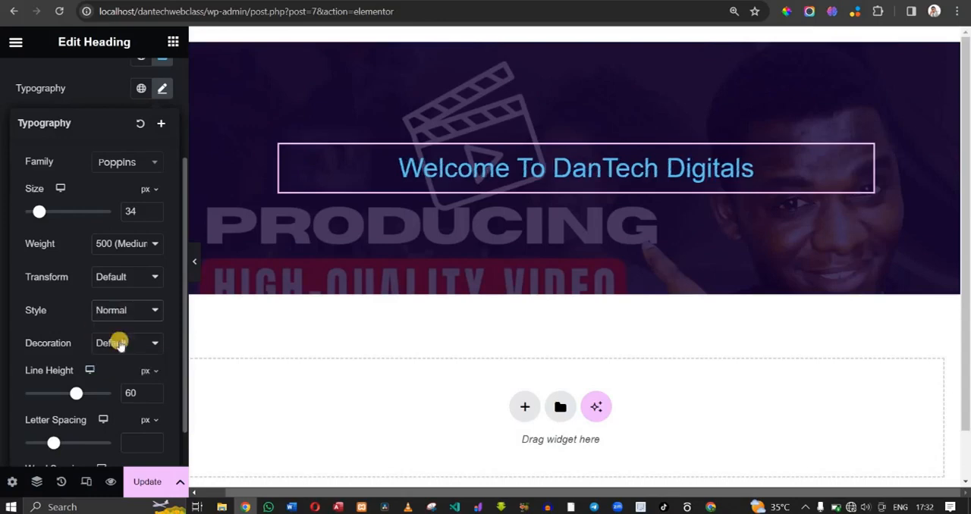
- Try the Lowercase text transform on the heading, set the transform to Normal and close the typography settings
click(106, 277)
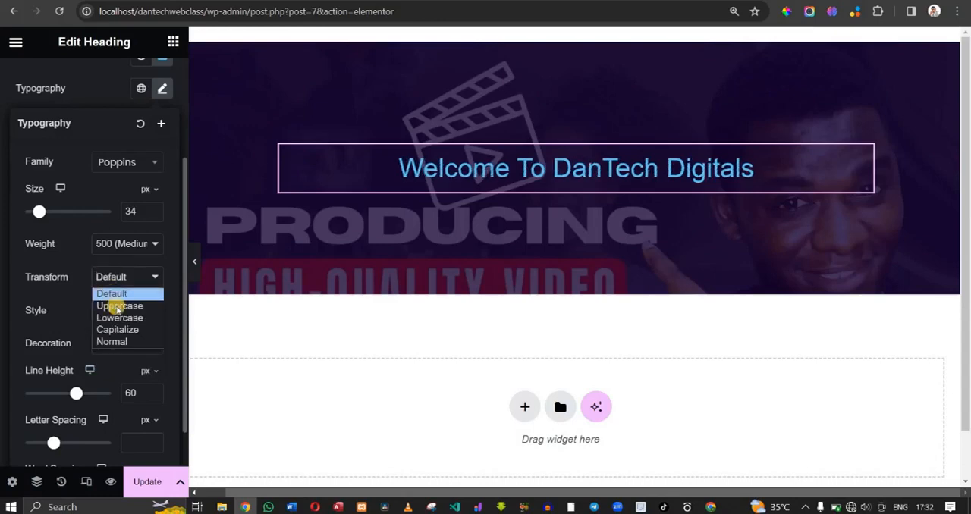
click(119, 319)
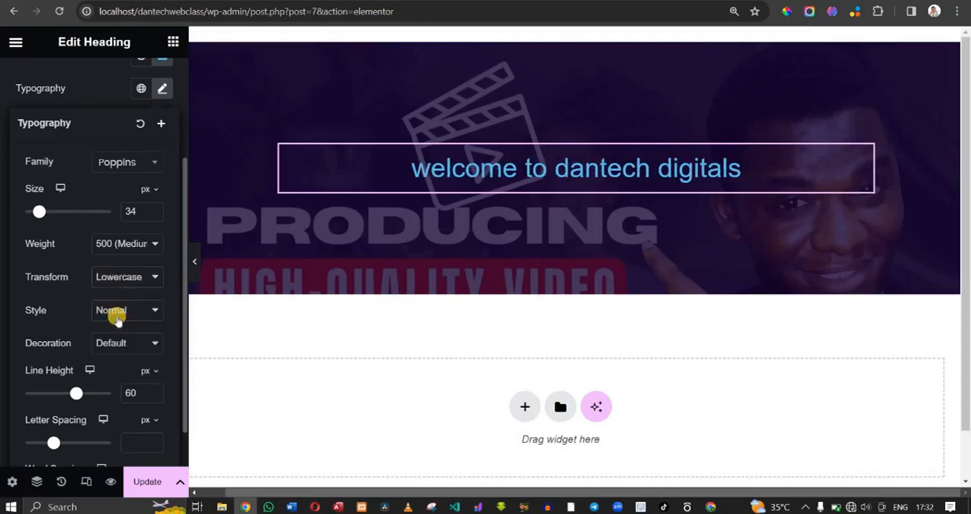
click(118, 279)
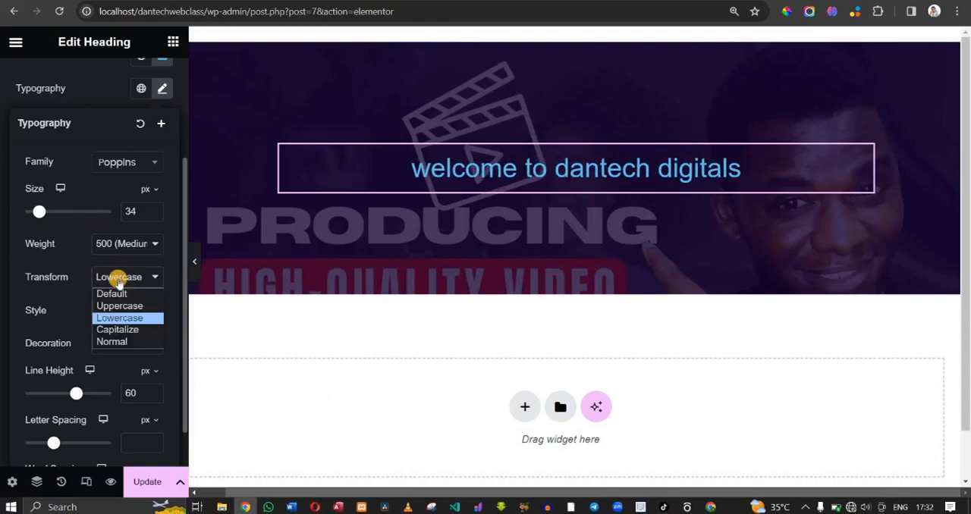
click(114, 341)
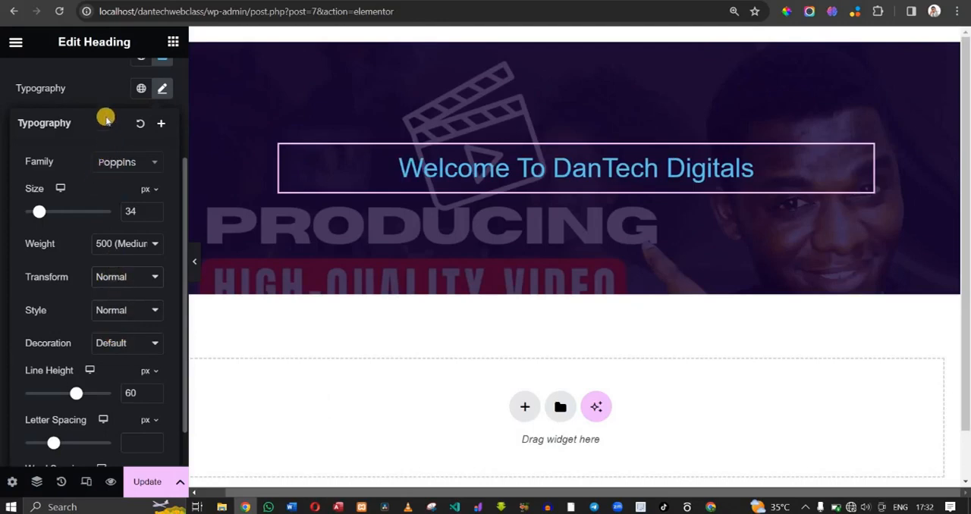
click(95, 90)
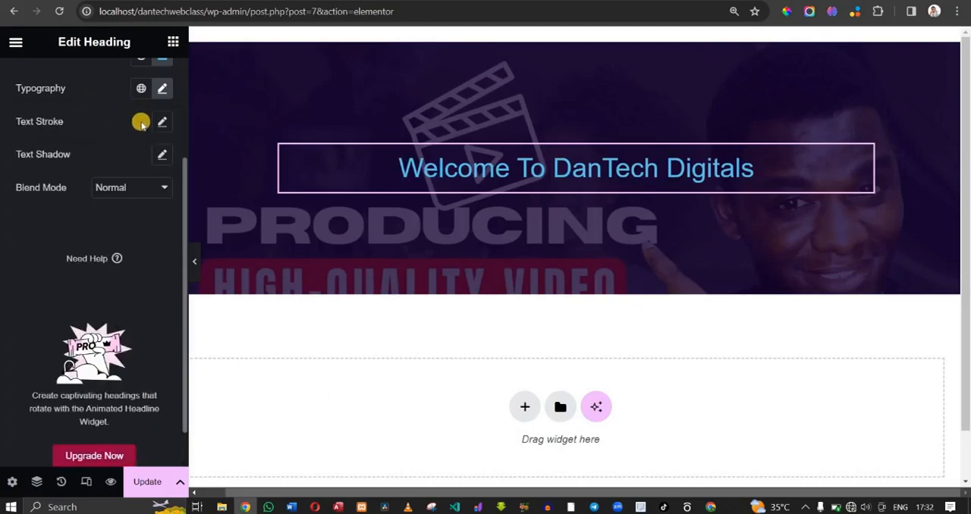
- Set the heading's text stroke to 0 px and its stroke color to red #C91414
click(164, 123)
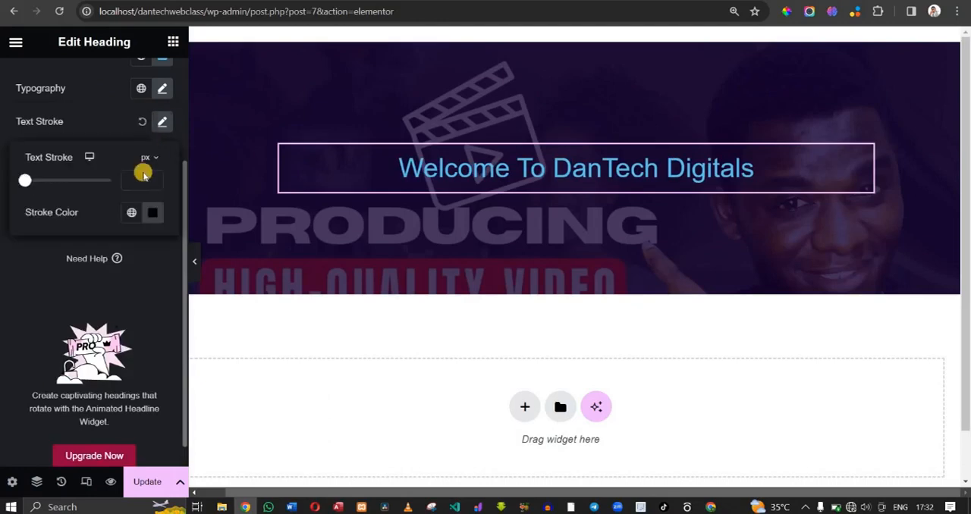
mouse_move(25, 184)
mouse_down()
mouse_move(46, 185)
mouse_move(26, 190)
mouse_up()
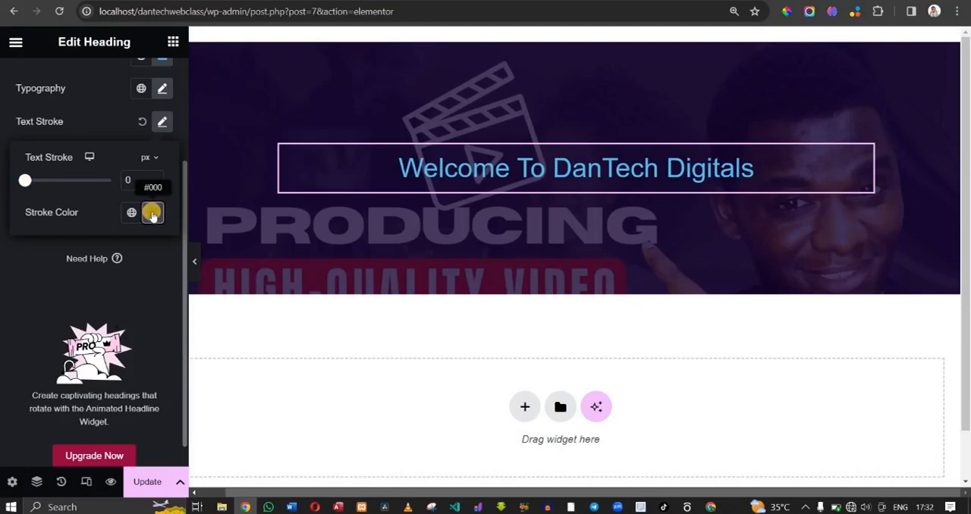
click(152, 213)
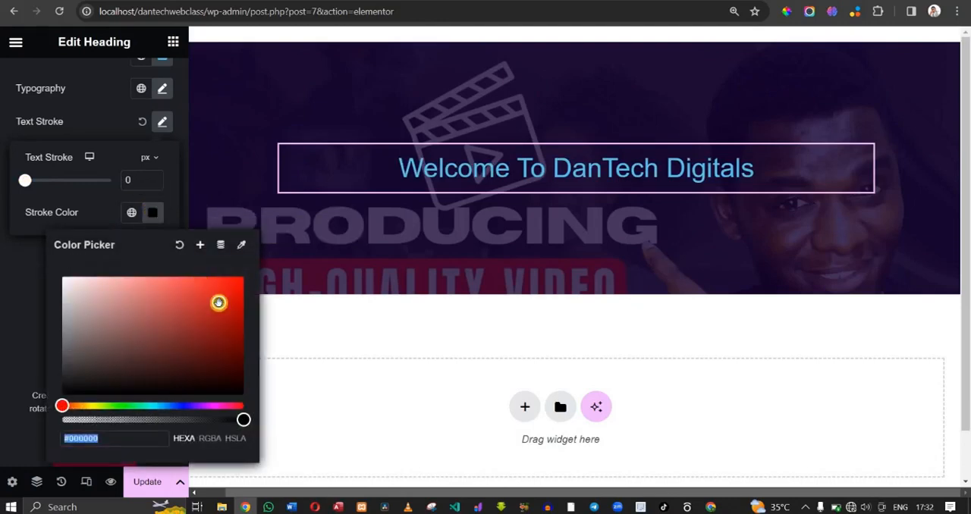
mouse_move(26, 180)
mouse_down()
mouse_move(83, 179)
mouse_move(25, 180)
mouse_up()
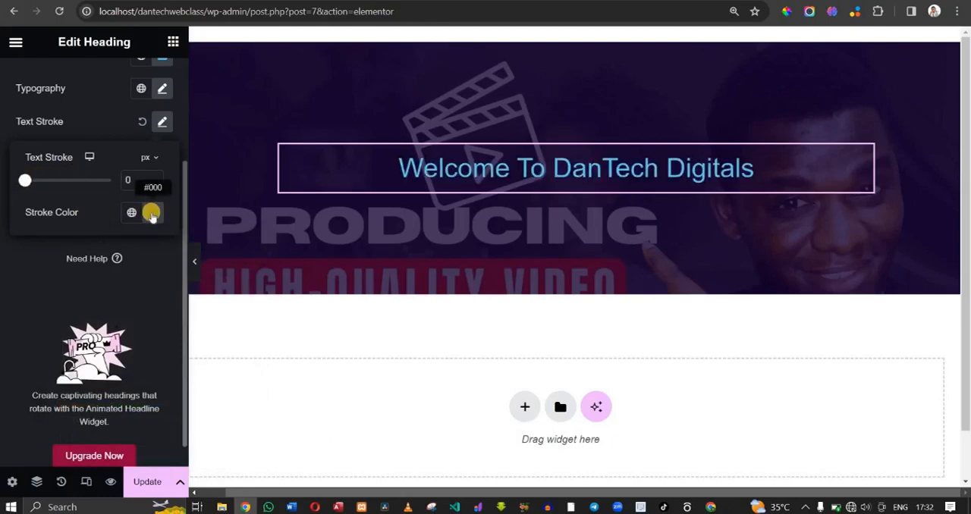
click(151, 215)
drag(214, 295, 225, 302)
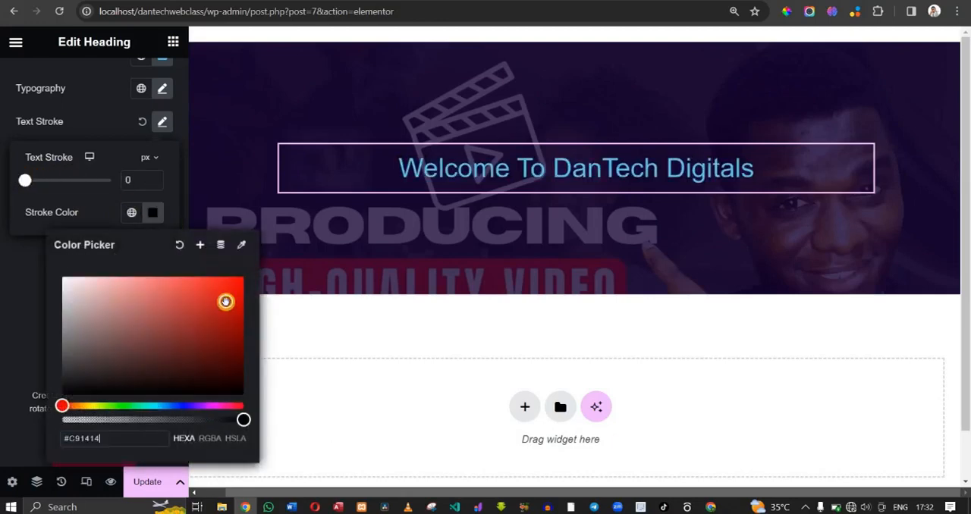
click(39, 188)
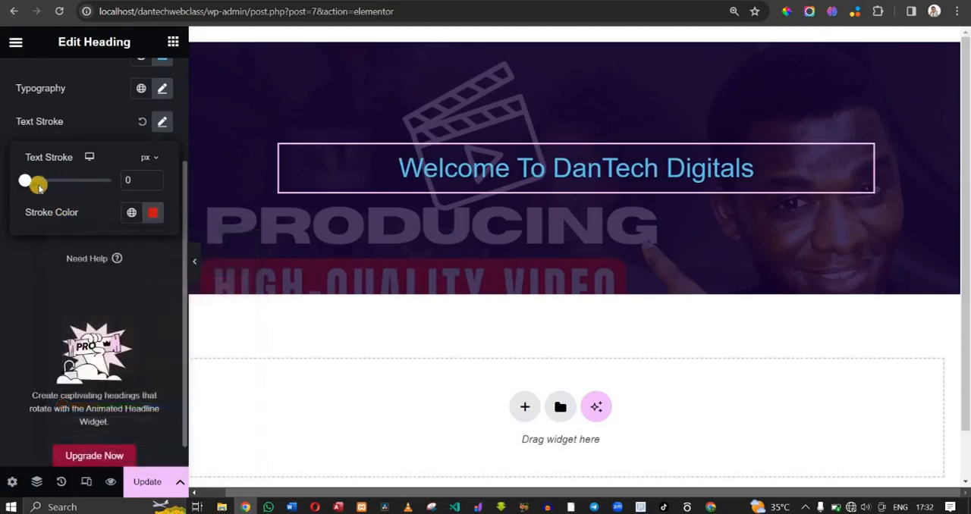
- Keep the heading's text stroke at 0 px and close the stroke settings
mouse_move(28, 184)
mouse_down()
mouse_move(50, 184)
mouse_move(24, 184)
mouse_up()
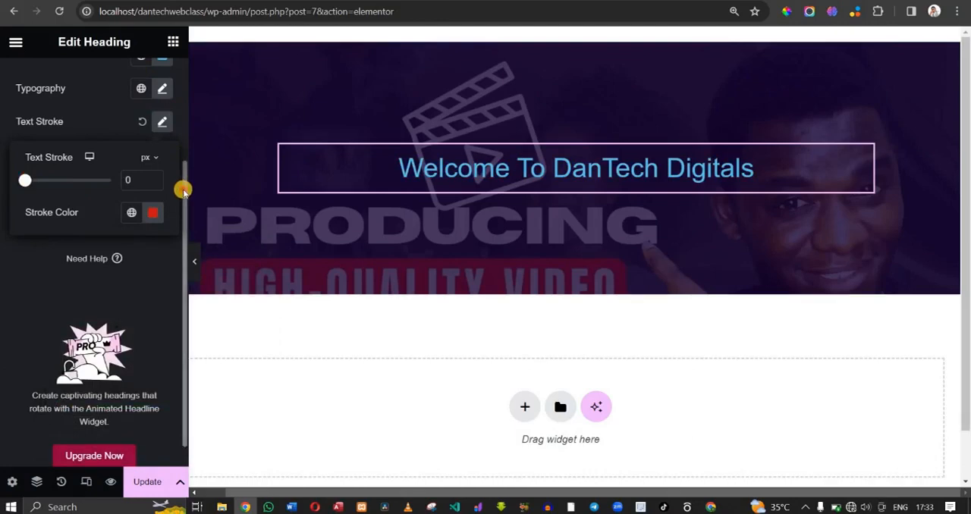
drag(183, 191, 179, 58)
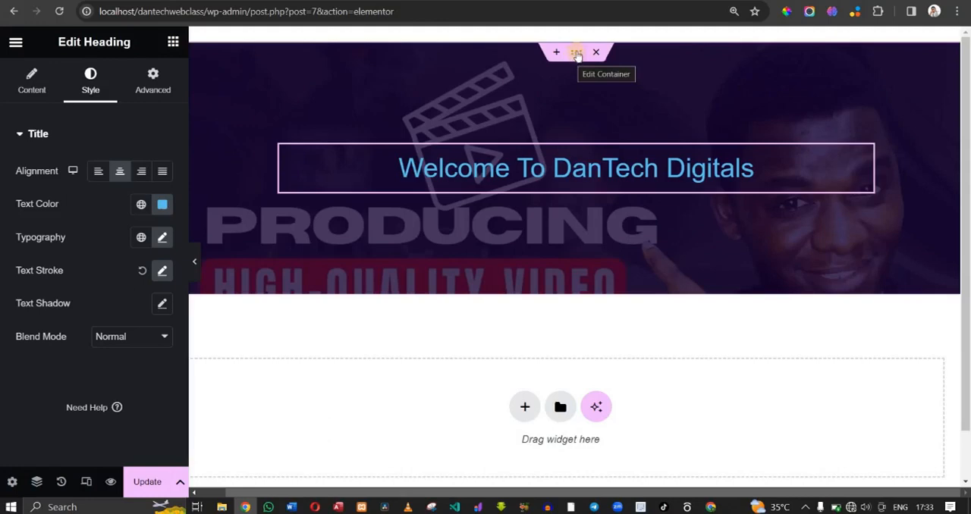
- Open the Motion Effects settings of the container that holds the welcome heading
click(577, 56)
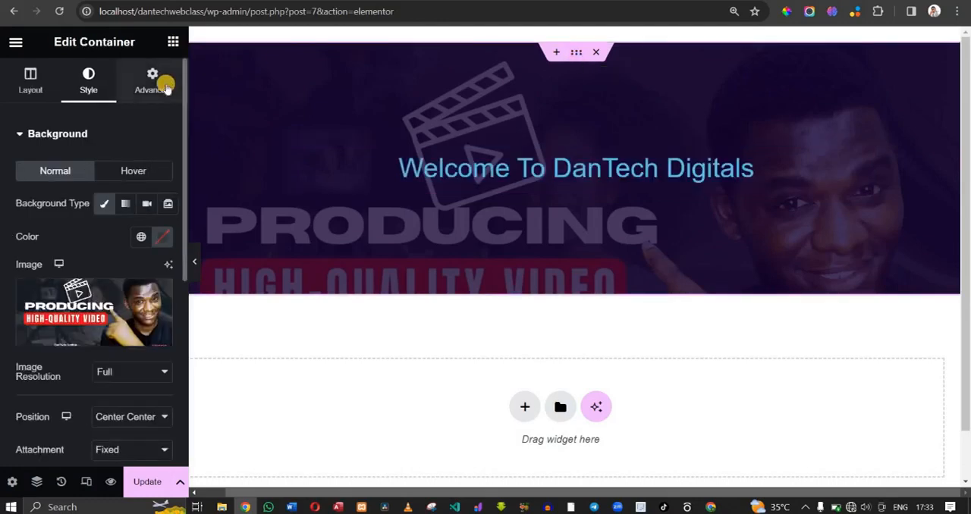
click(166, 87)
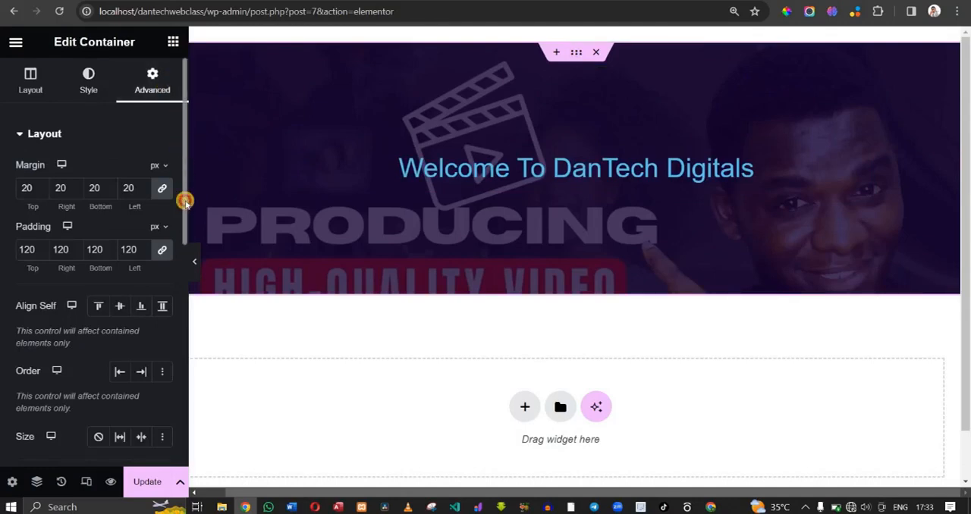
scroll(184, 195, down, 6)
scroll(137, 190, up, 6)
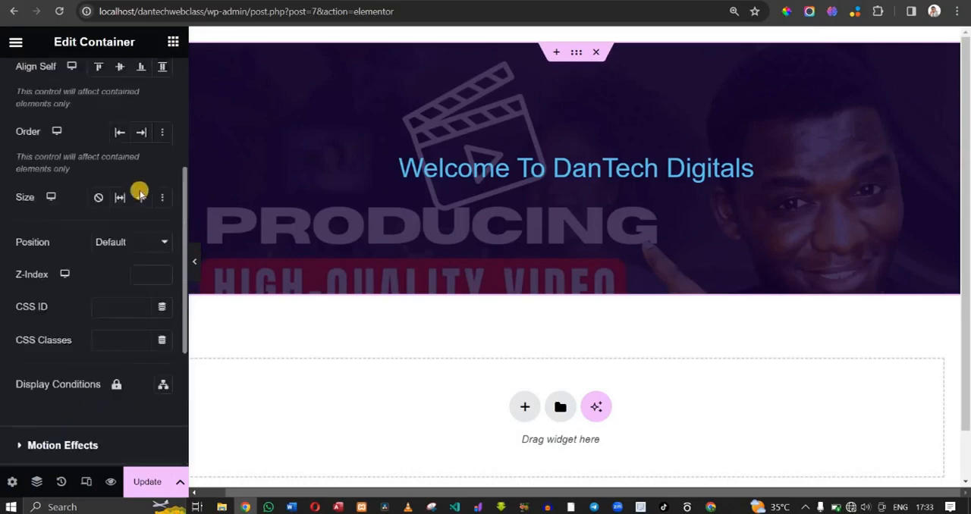
scroll(136, 381, down, 6)
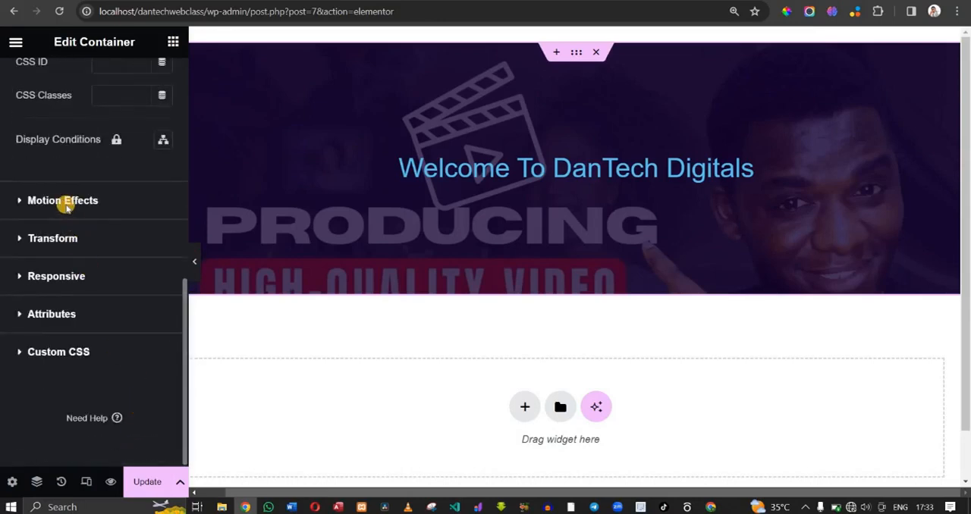
click(65, 202)
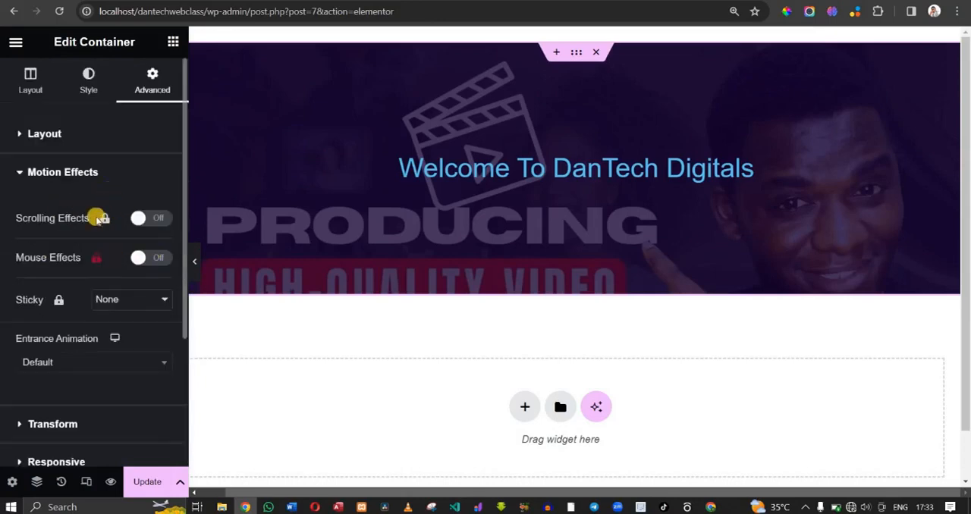
- Try the Fade In, Zoom In and Bounce In entrance animations on the container
click(122, 360)
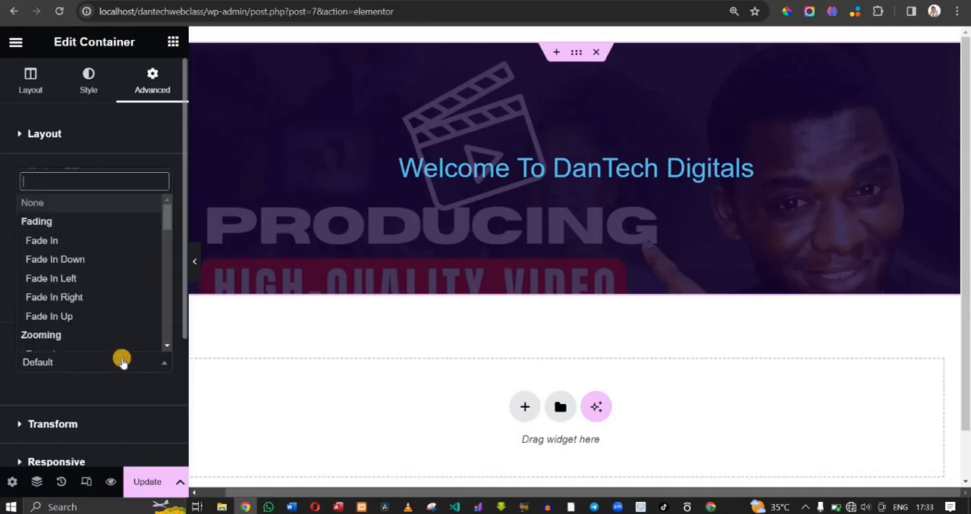
click(71, 241)
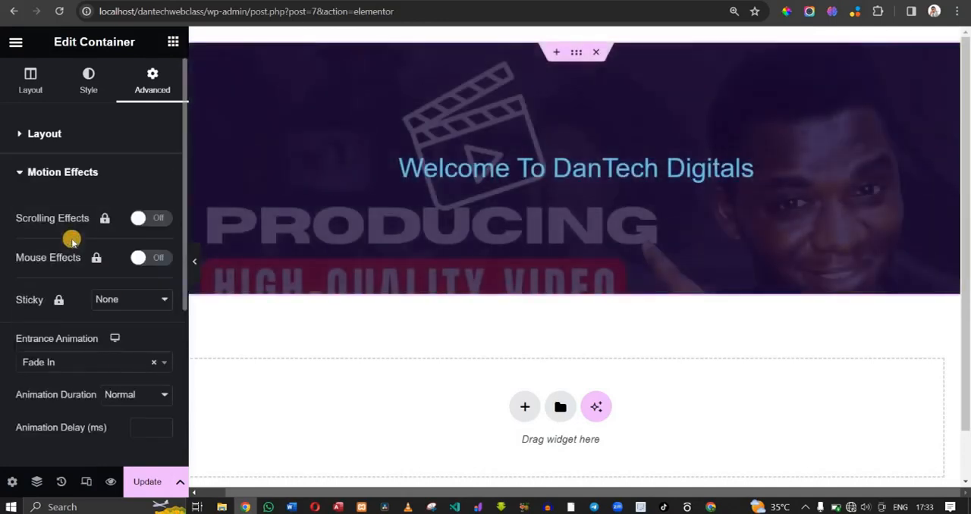
click(118, 360)
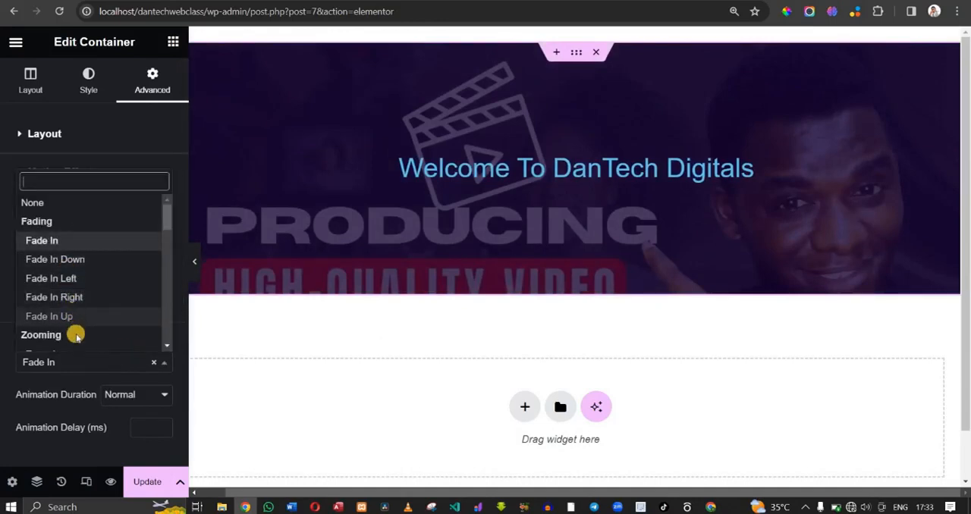
scroll(163, 224, down, 2)
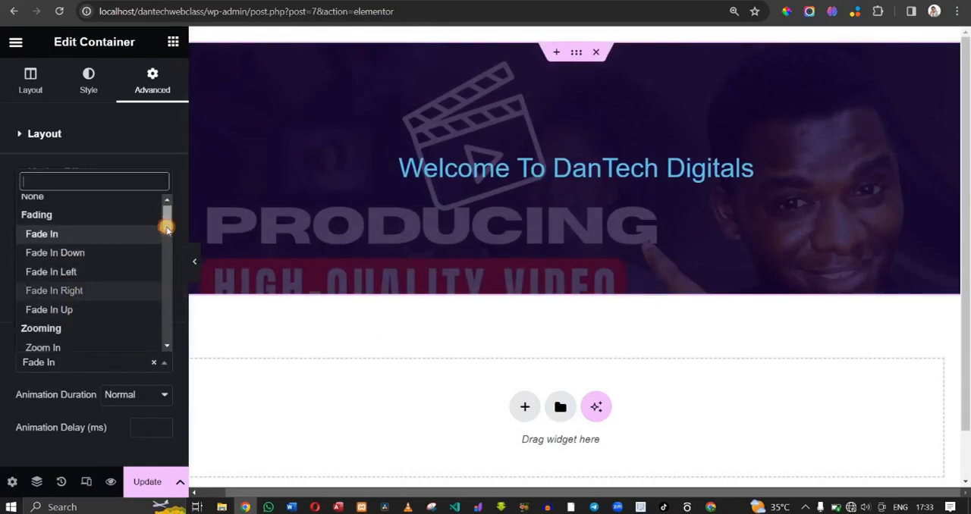
click(133, 267)
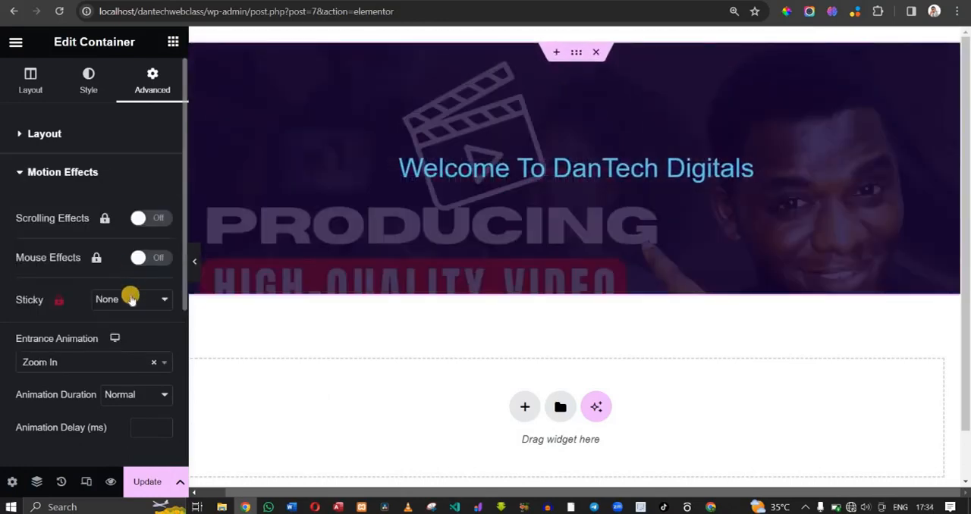
click(124, 361)
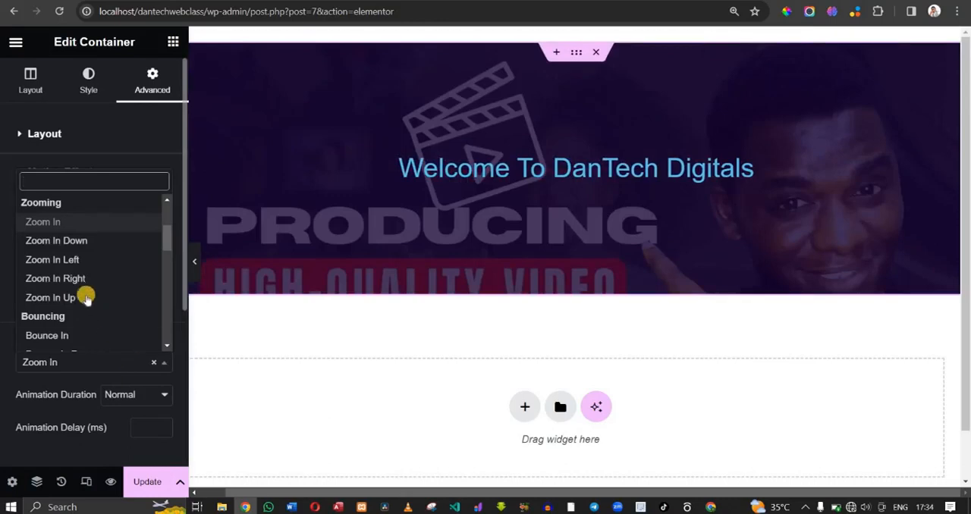
click(103, 332)
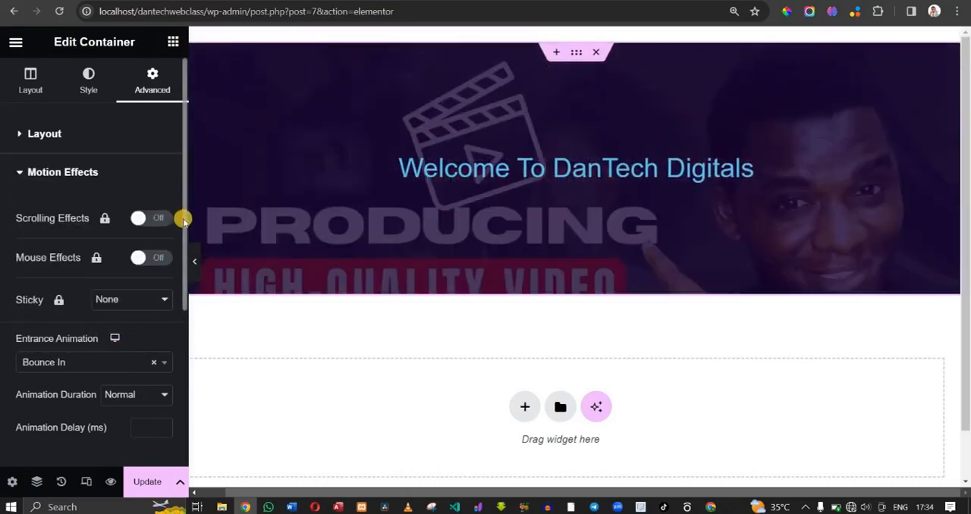
- Try the Rotate In entrance animation on the container
drag(185, 253, 193, 336)
scroll(147, 253, down, 1)
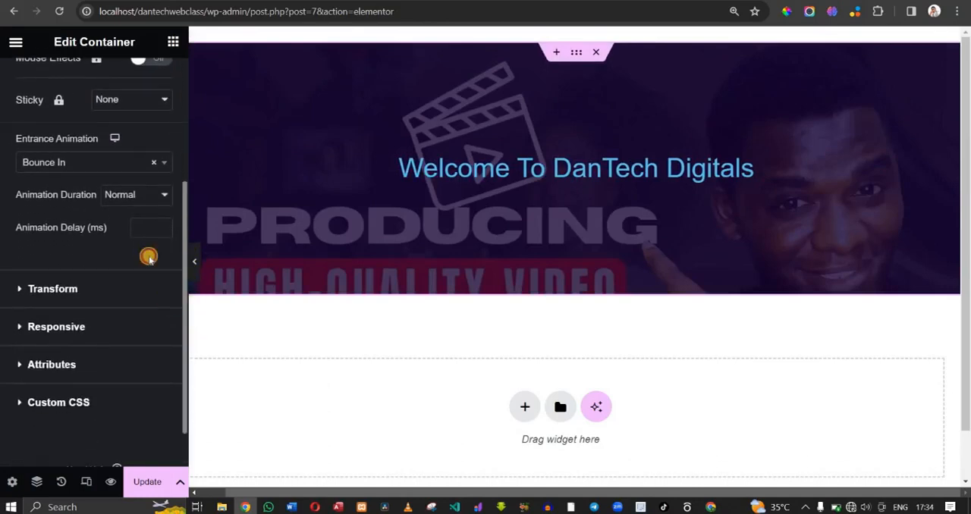
click(106, 162)
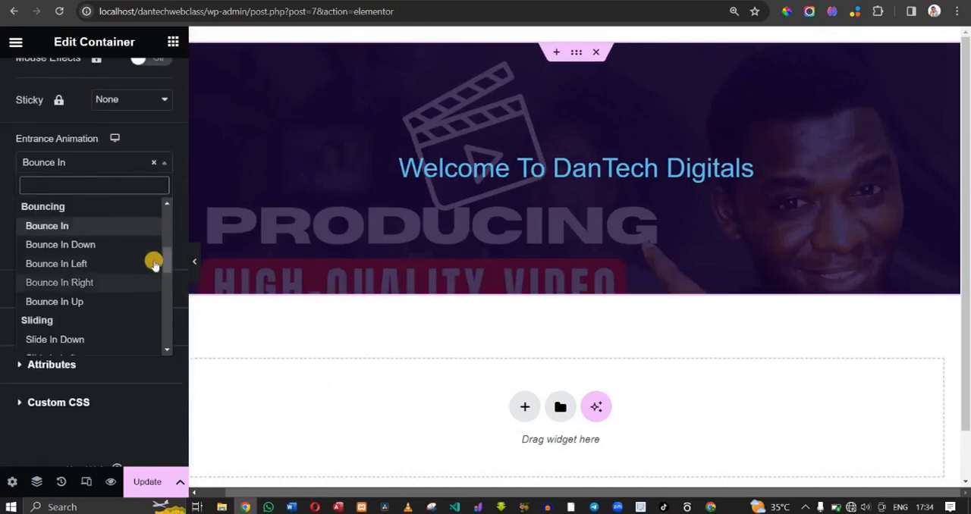
drag(169, 260, 170, 292)
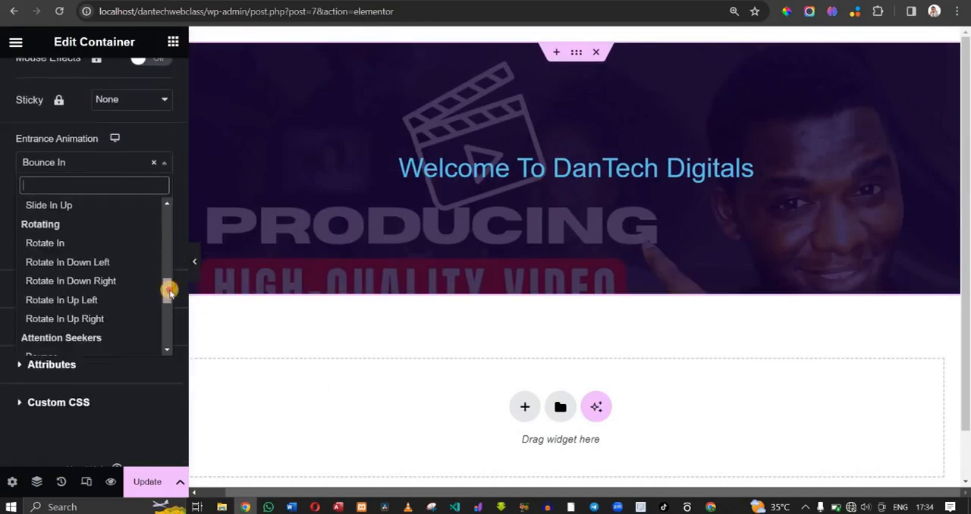
click(123, 246)
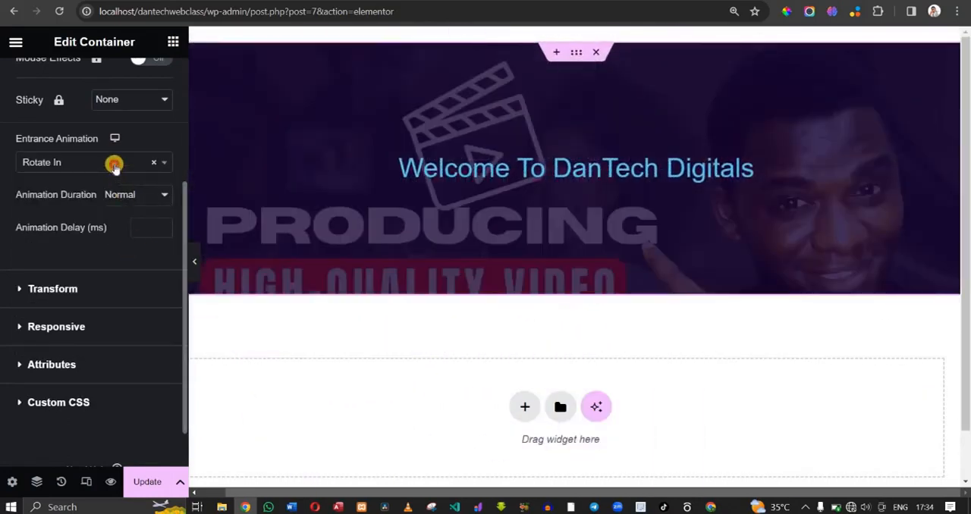
- Set the container's entrance animation to Slide In Down with a Slow animation duration
click(114, 165)
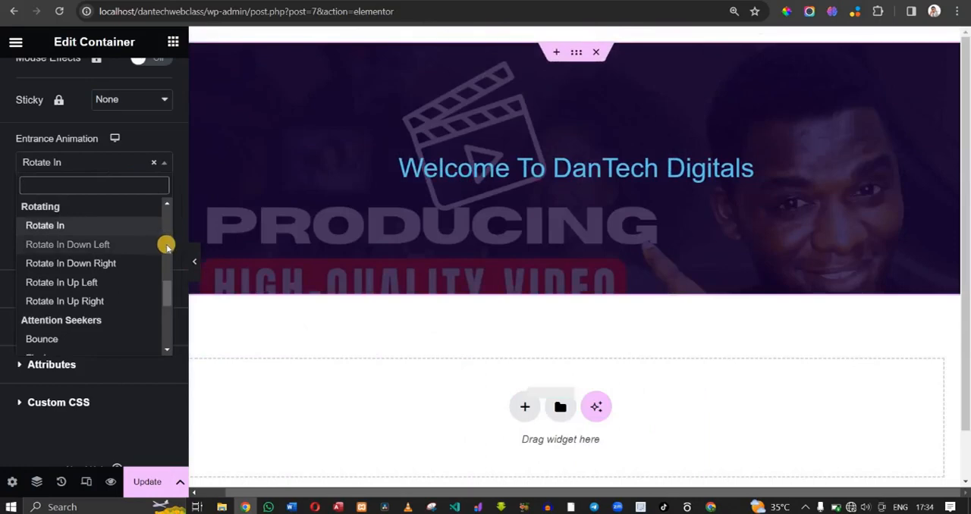
scroll(166, 246, up, 3)
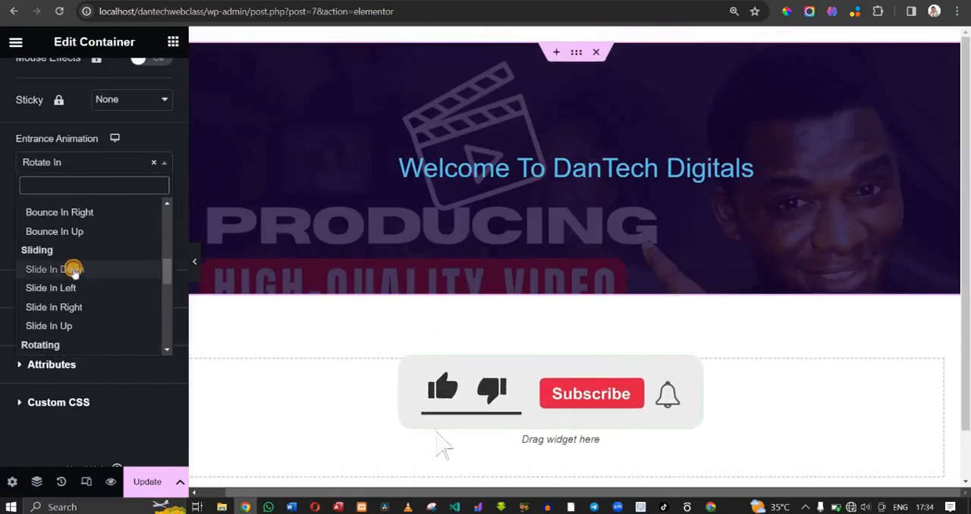
click(73, 269)
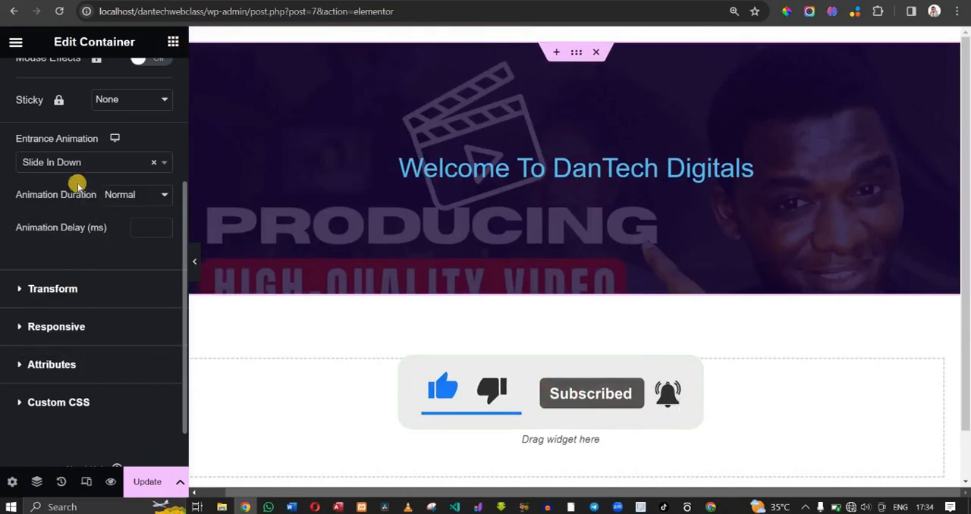
click(126, 198)
click(122, 213)
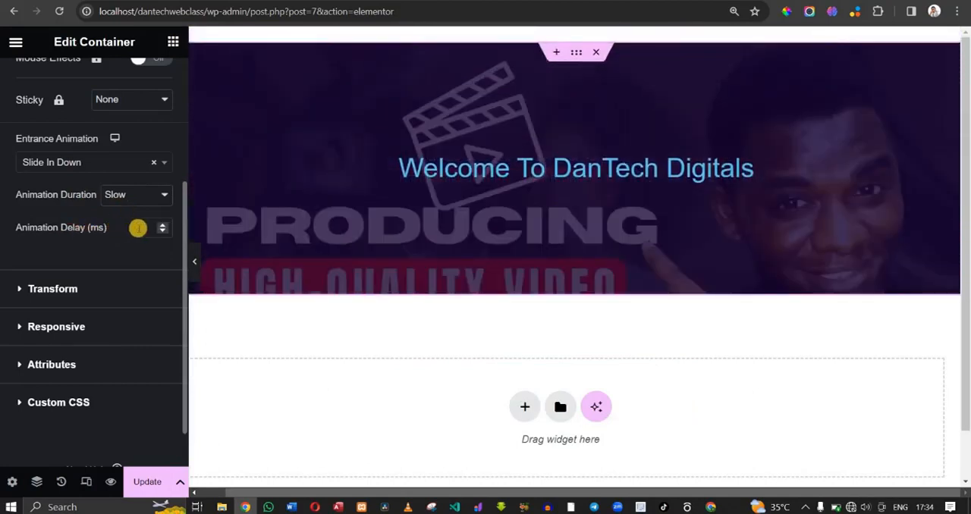
- Examine the container's Transform, Responsive and Layout options, including size, position, z-index and CSS classes
click(50, 293)
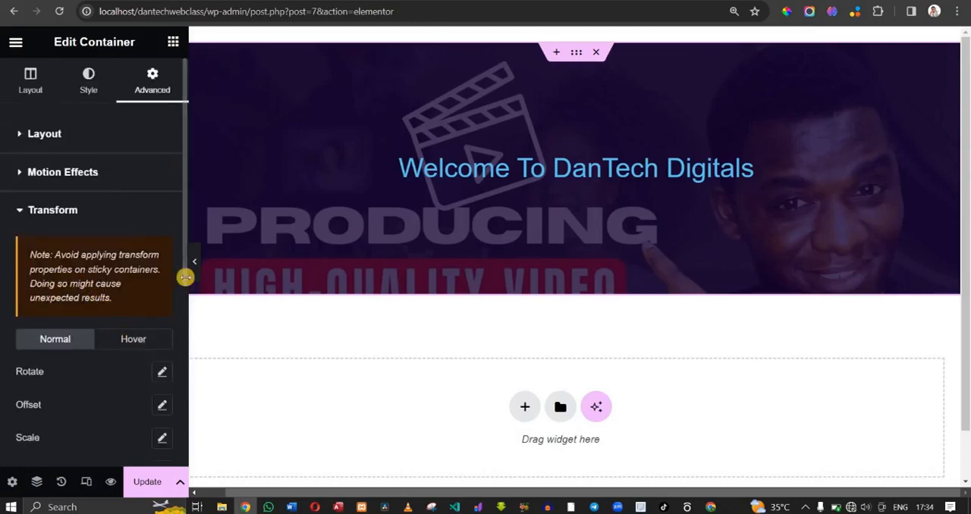
drag(183, 279, 178, 427)
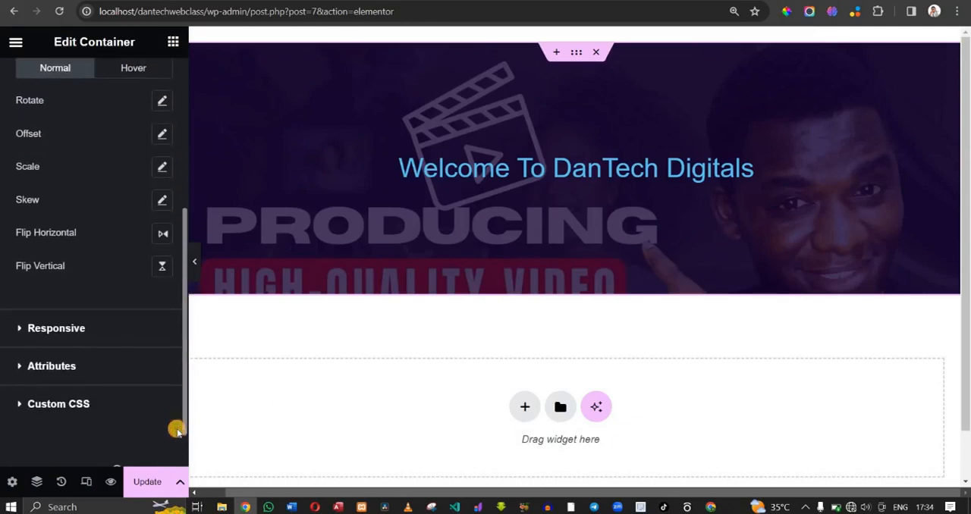
click(56, 328)
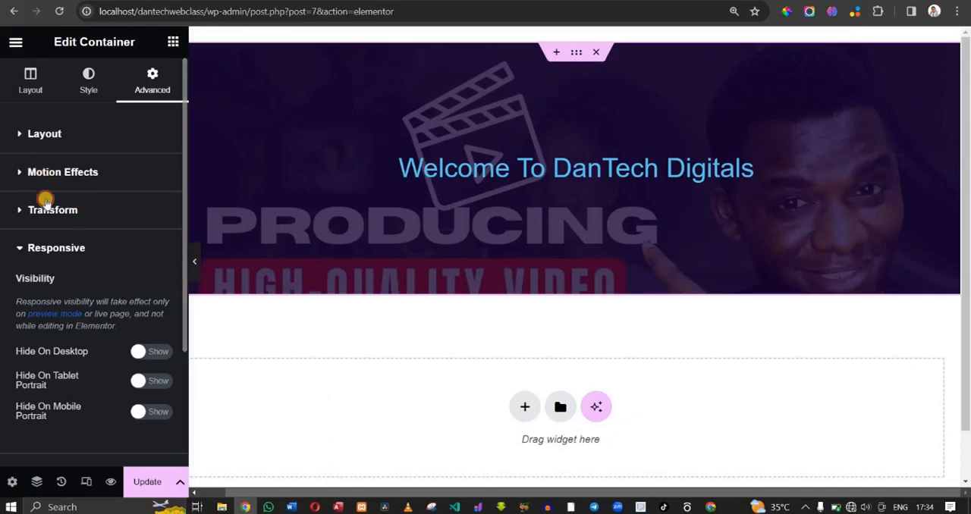
click(47, 206)
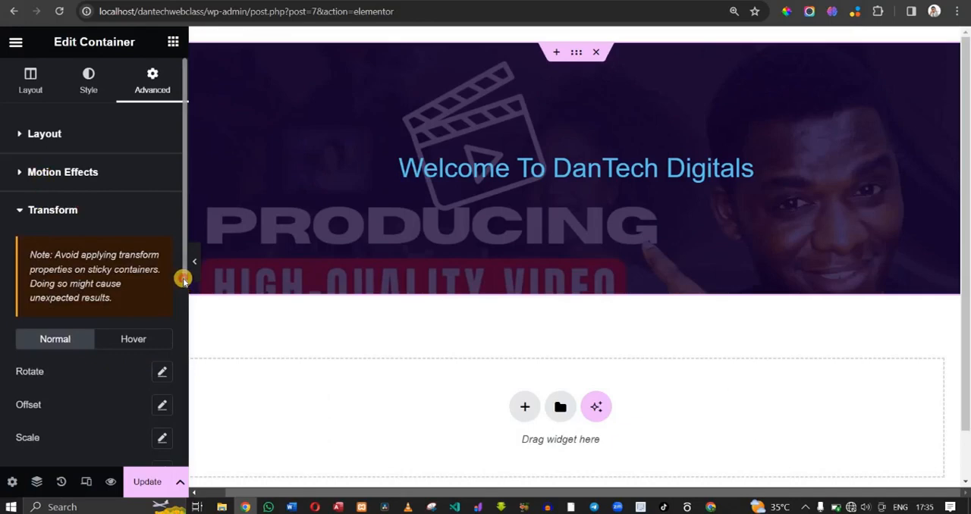
click(45, 134)
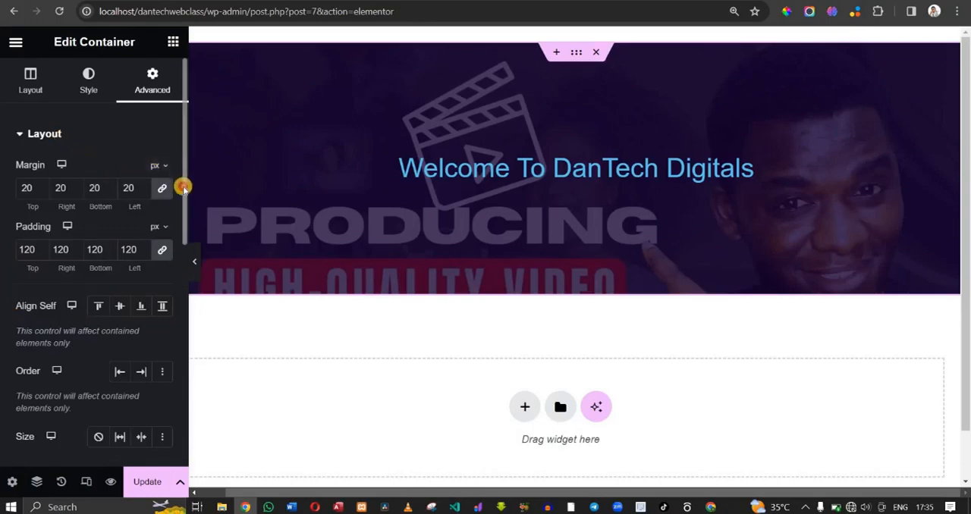
drag(182, 184, 182, 282)
scroll(182, 282, down, 2)
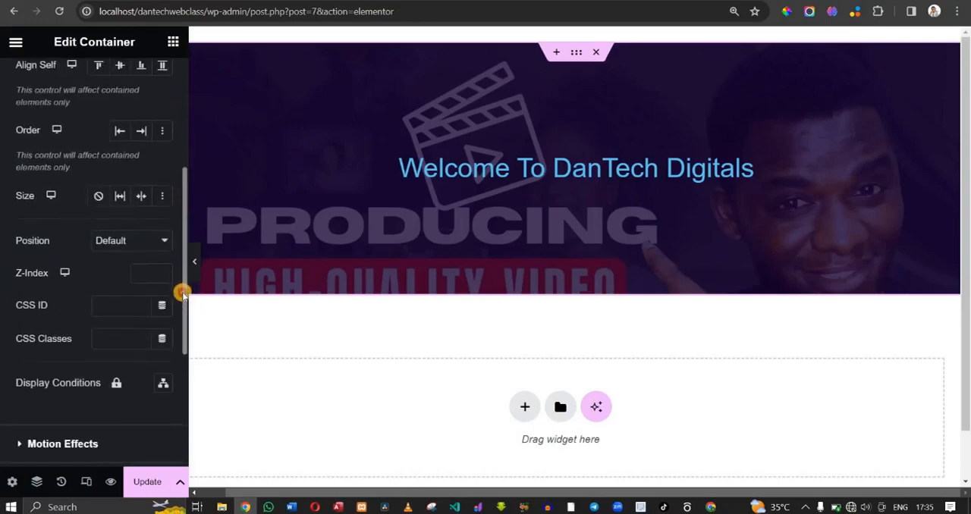
scroll(182, 288, down, 1)
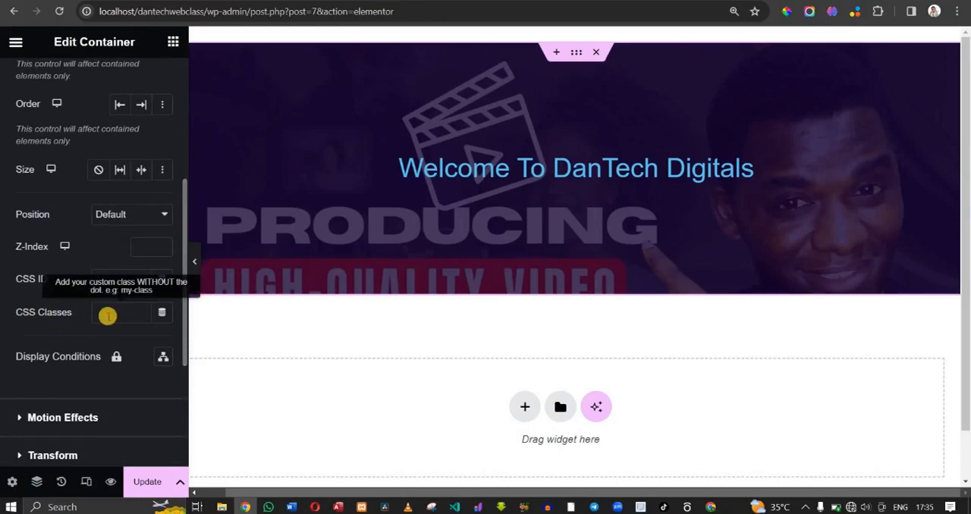
- Save the updated Home page and reload the live site's home page to check it
click(142, 484)
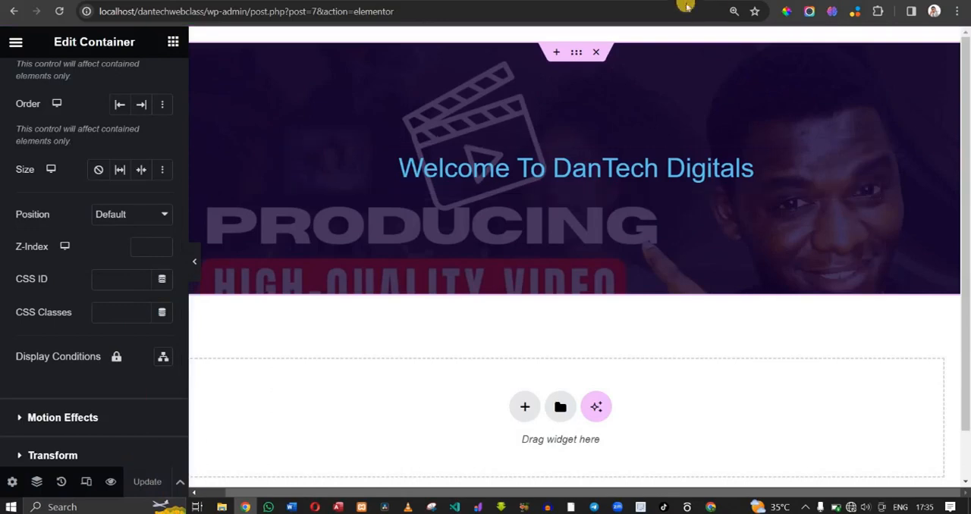
click(751, 1)
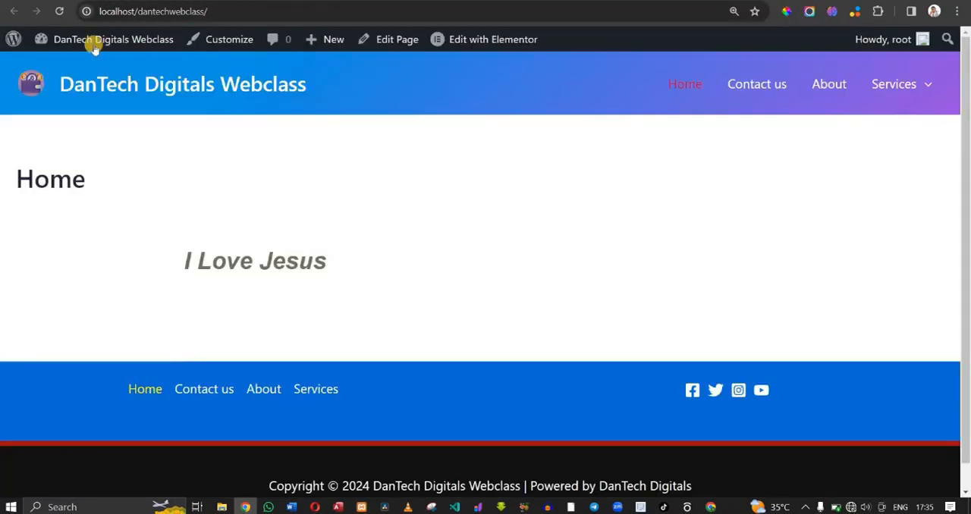
click(59, 11)
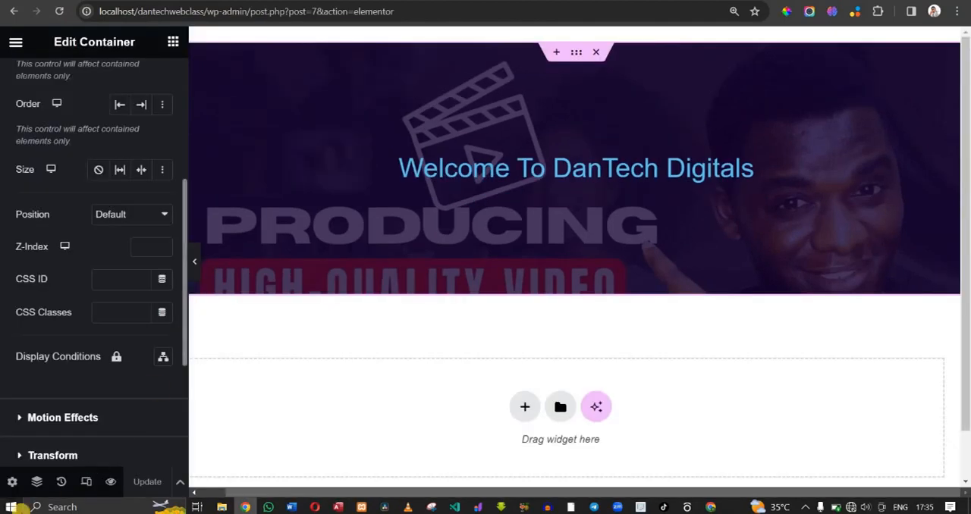
- Set the Home page's layout to Elementor Full Width in the page settings
click(10, 483)
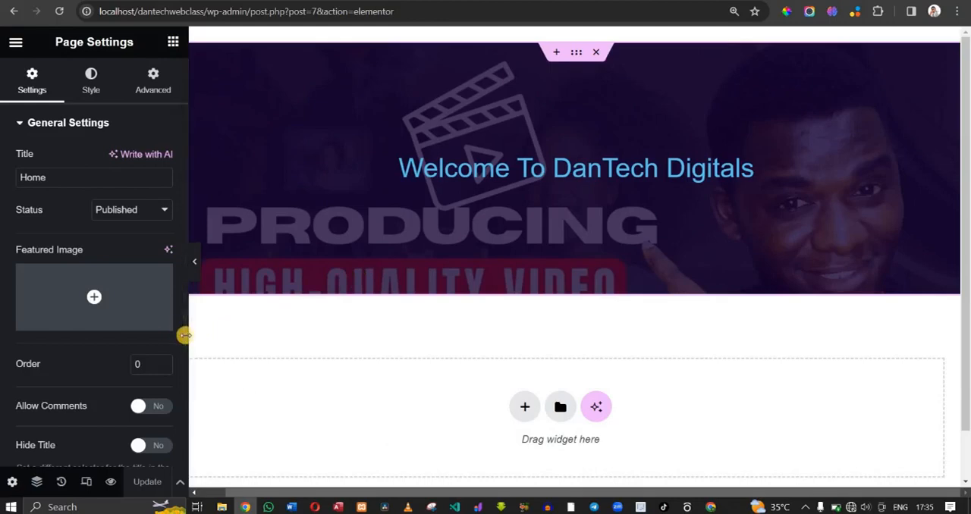
drag(184, 380, 180, 451)
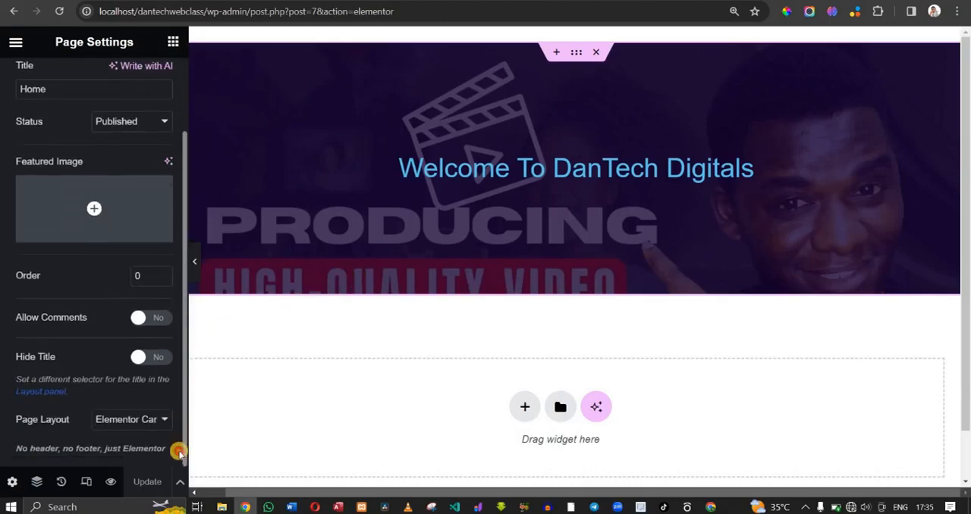
click(146, 423)
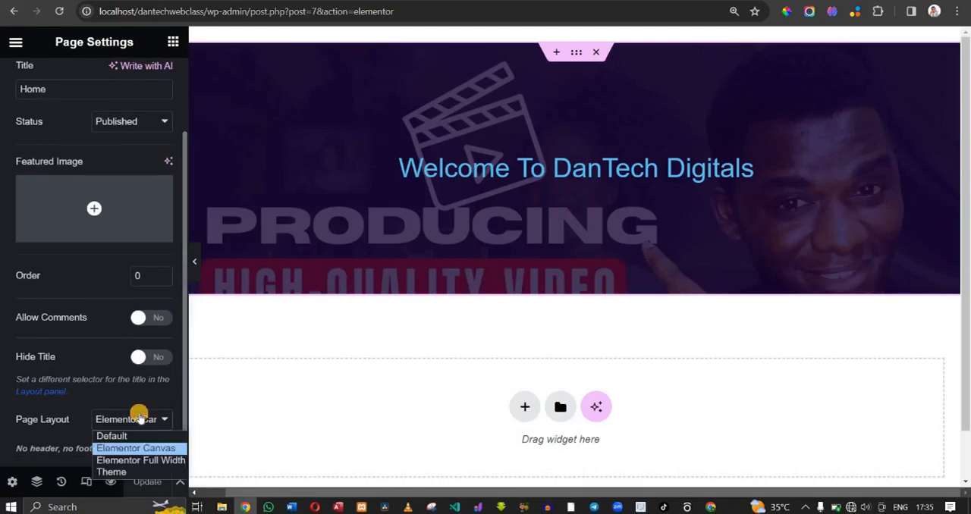
click(131, 459)
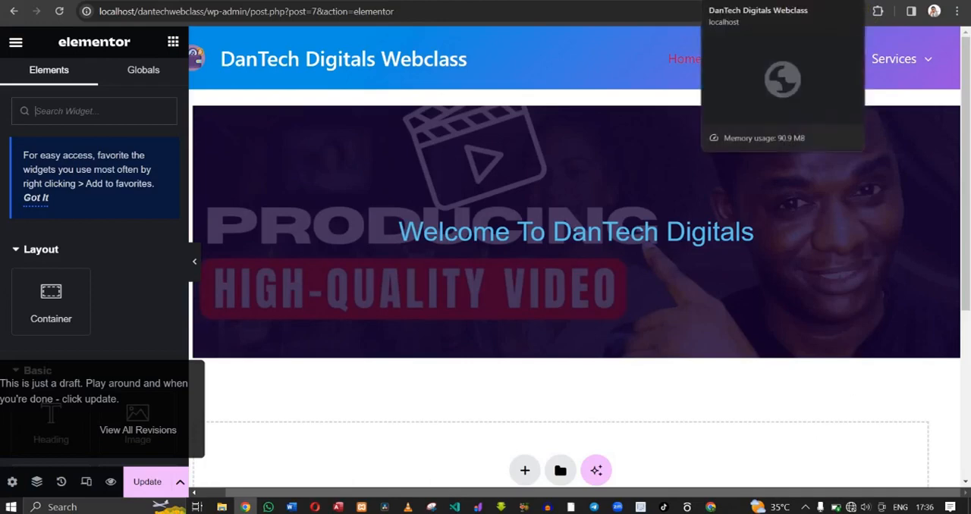
- Reload the live home page, then open localhost/dantechwebclass/ in the other Chrome window to check it there
click(747, 0)
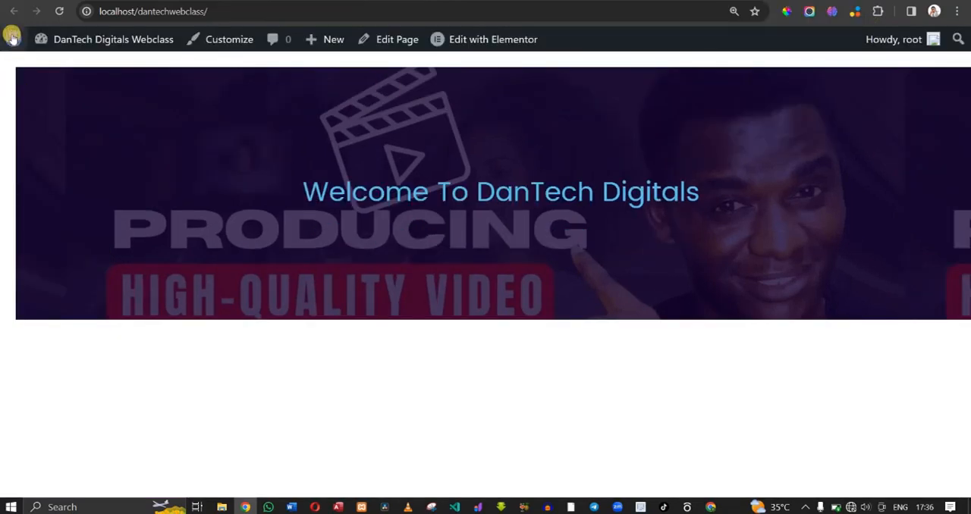
click(60, 12)
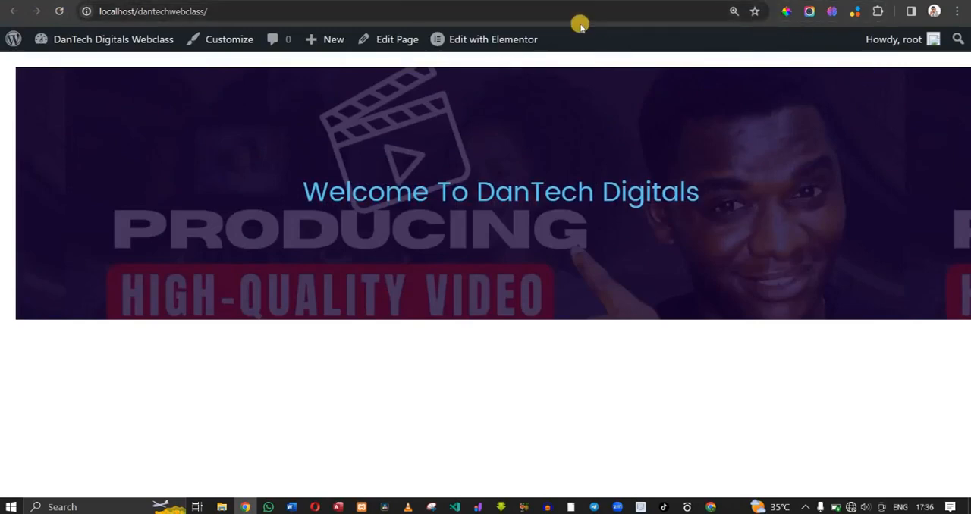
click(558, 14)
key(ctrl+c)
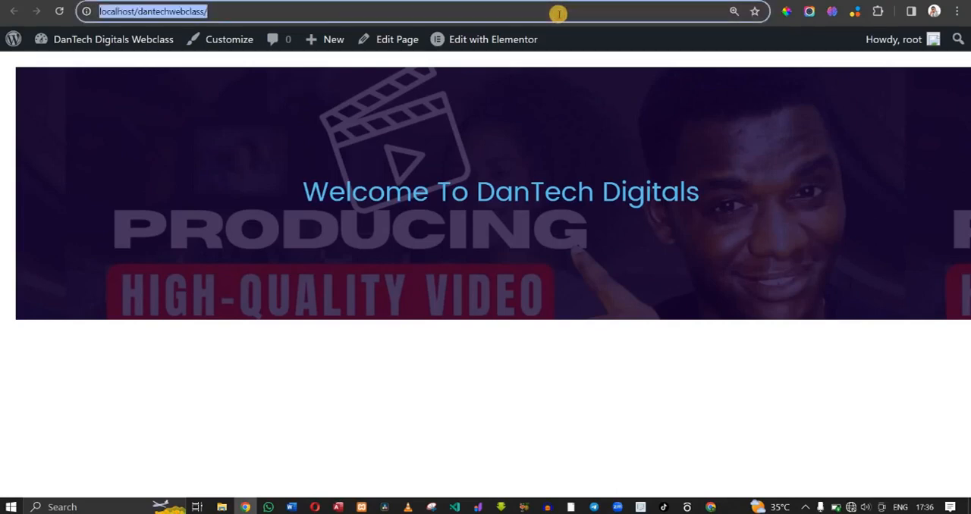
click(313, 505)
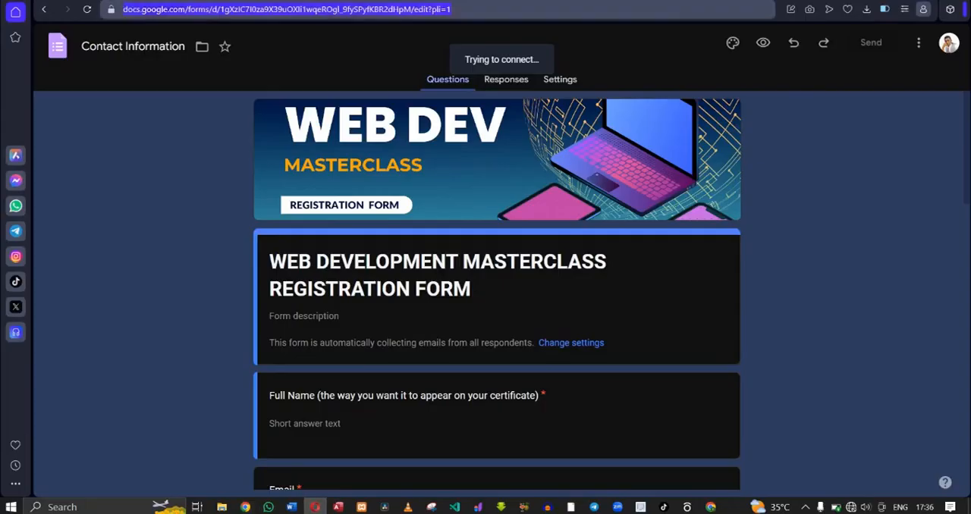
click(889, 2)
click(704, 1)
key(ctrl+v)
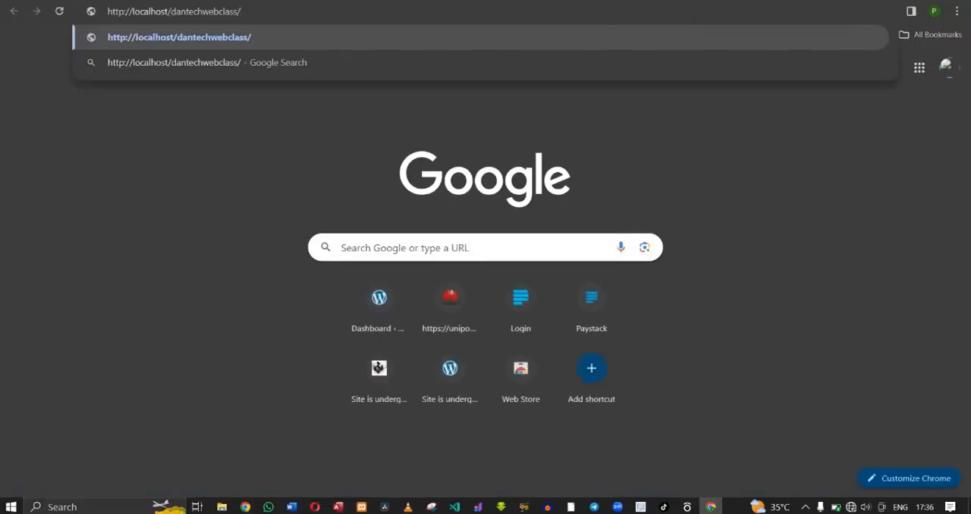
key(Return)
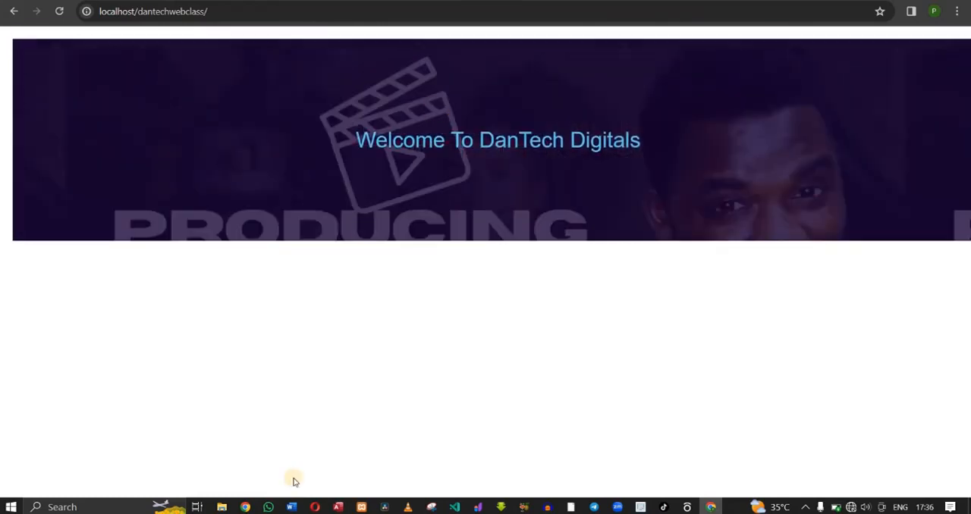
- Return to the Elementor editor and turn on Hide Title in the Home page's settings
click(246, 508)
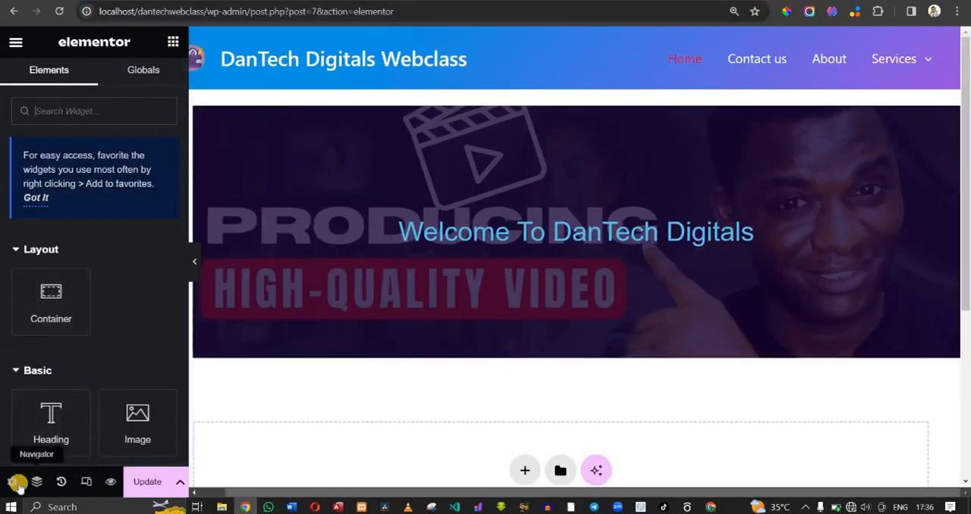
click(13, 482)
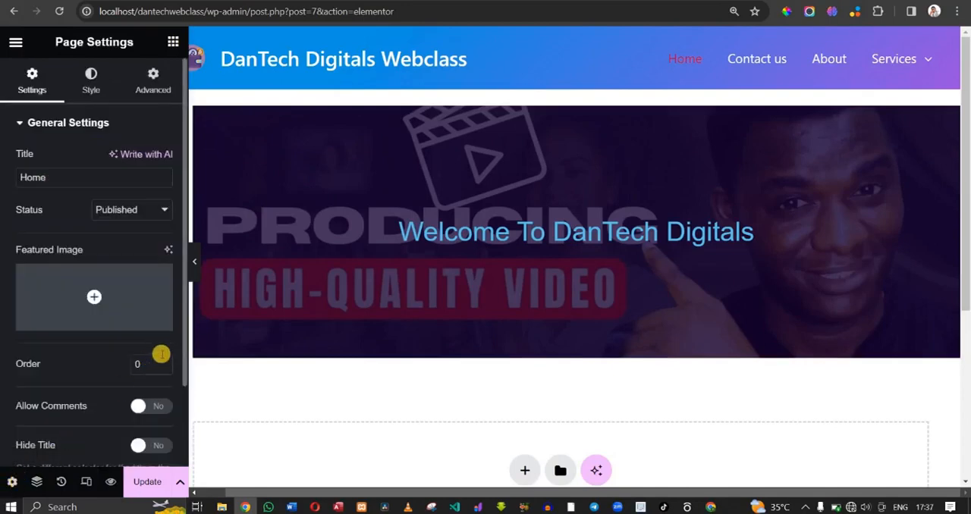
drag(184, 360, 182, 482)
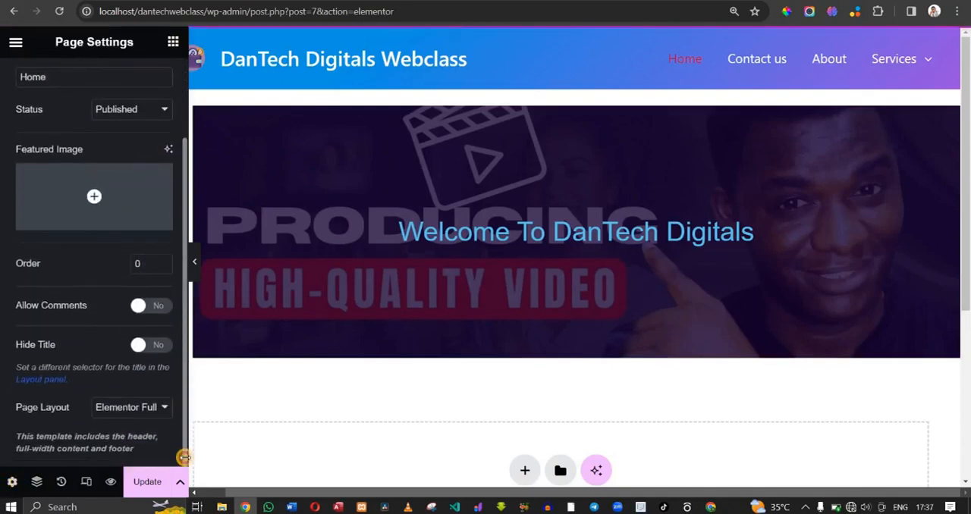
click(142, 409)
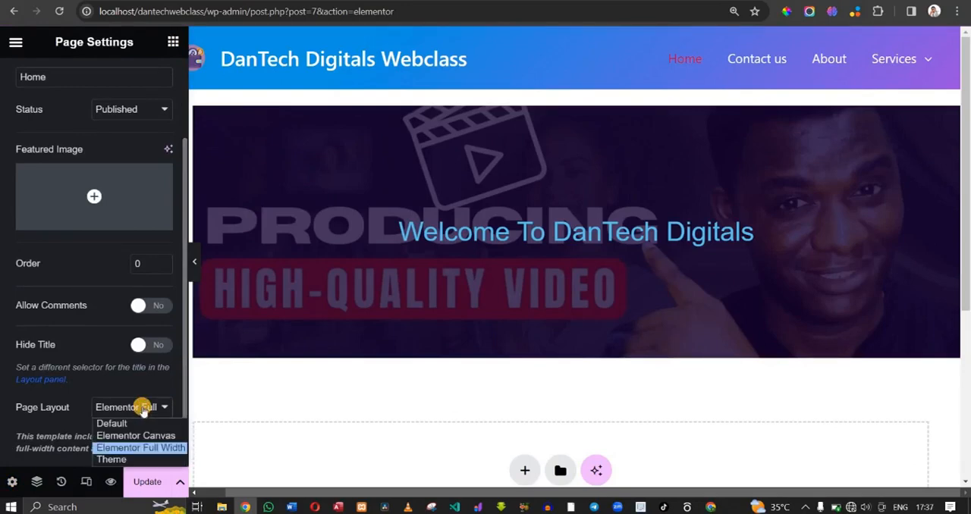
click(160, 348)
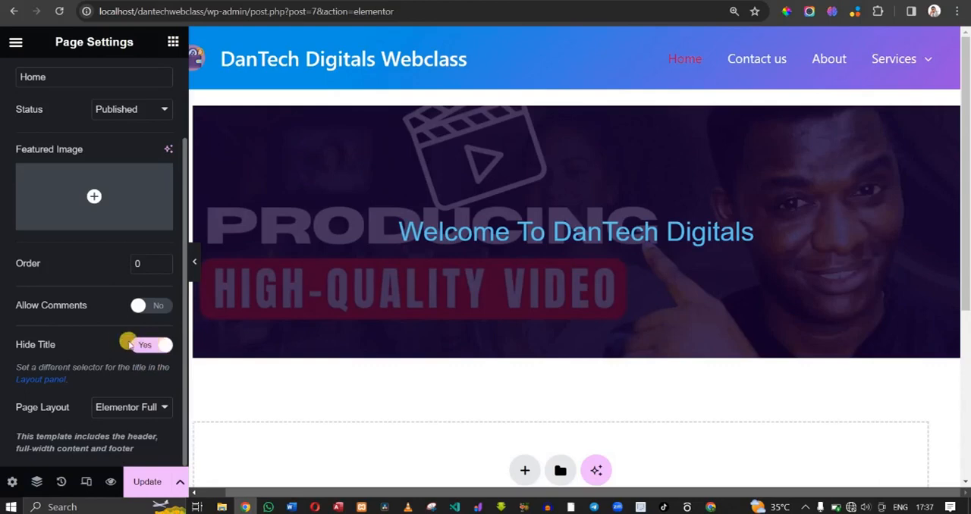
click(139, 412)
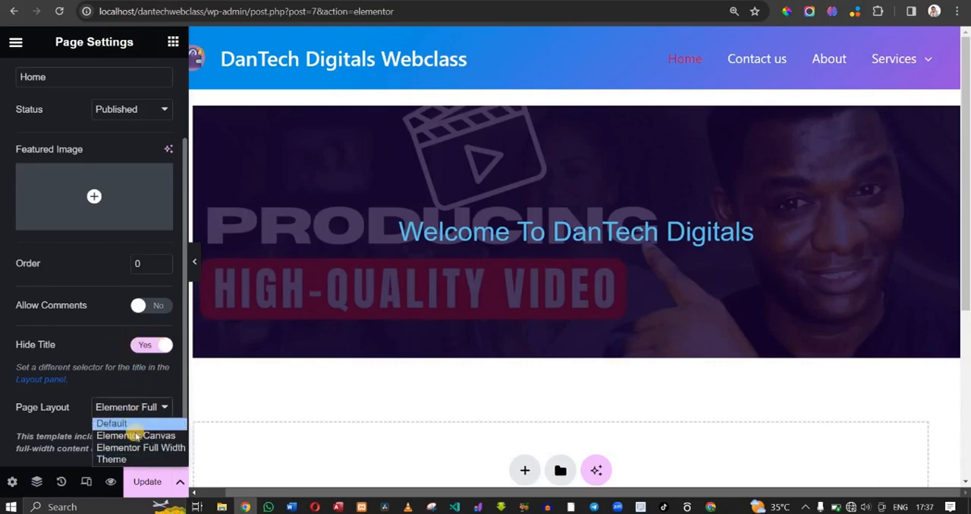
- Update the Home page and reload the live site in the other Chrome window
click(147, 488)
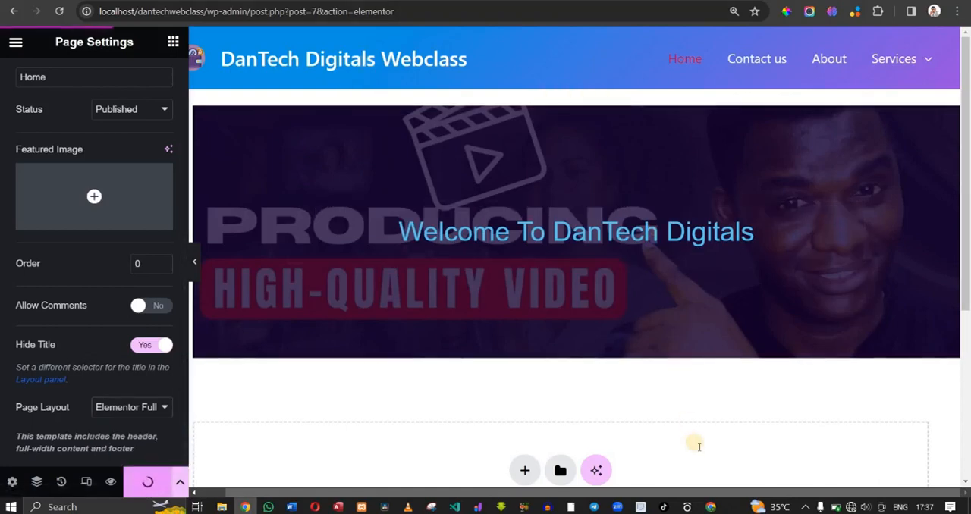
click(712, 506)
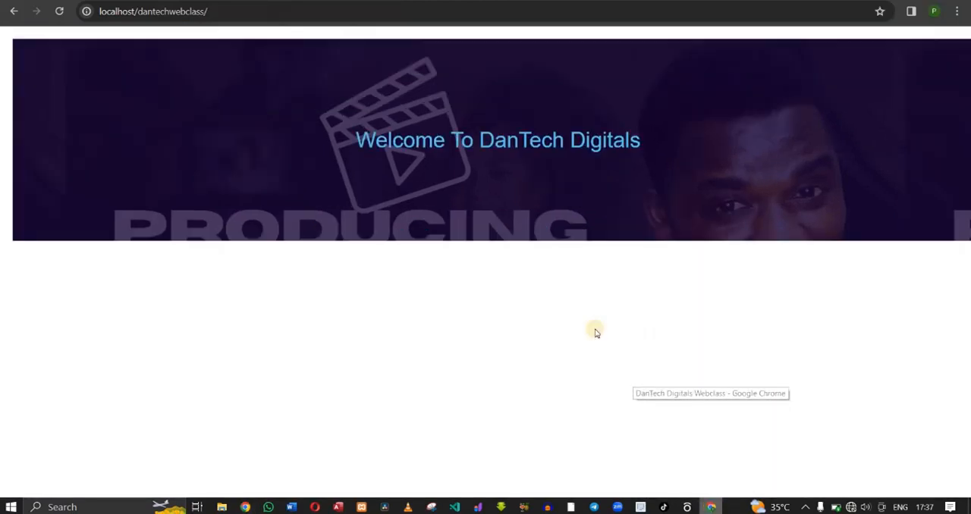
click(60, 11)
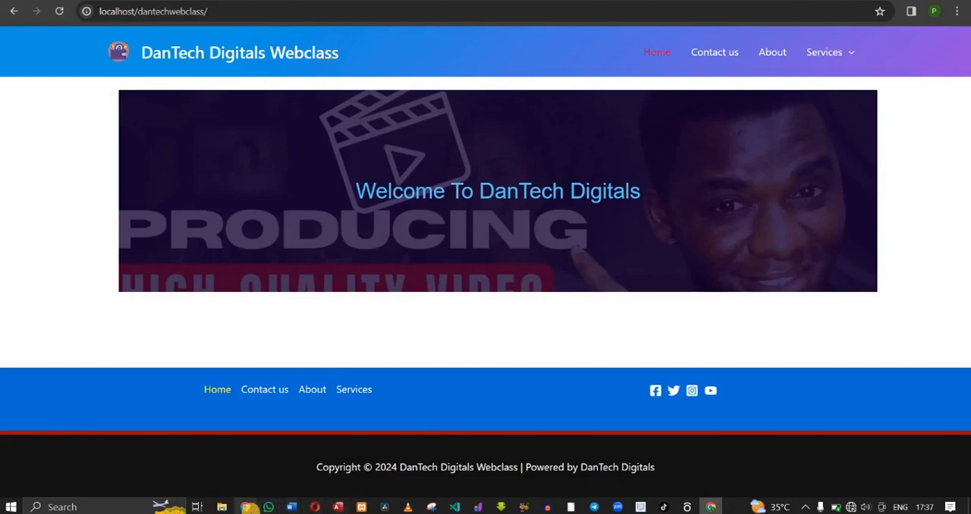
- Go back to the editor and switch the Home page's layout to Elementor Canvas
mouse_move(249, 507)
click(227, 451)
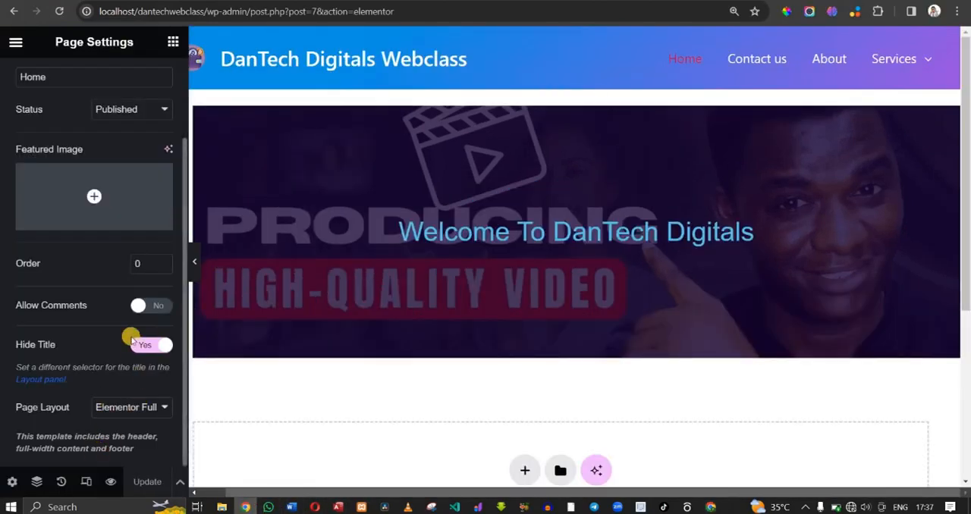
click(140, 410)
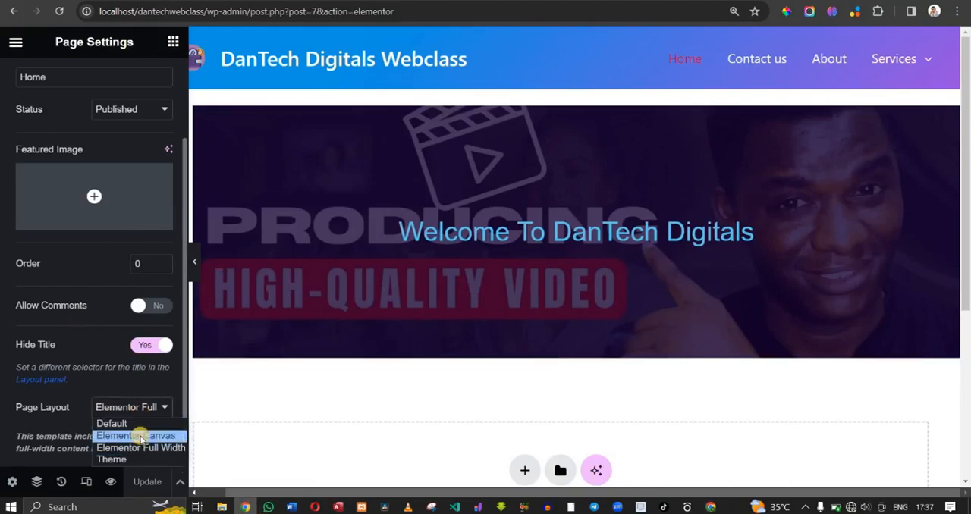
click(140, 437)
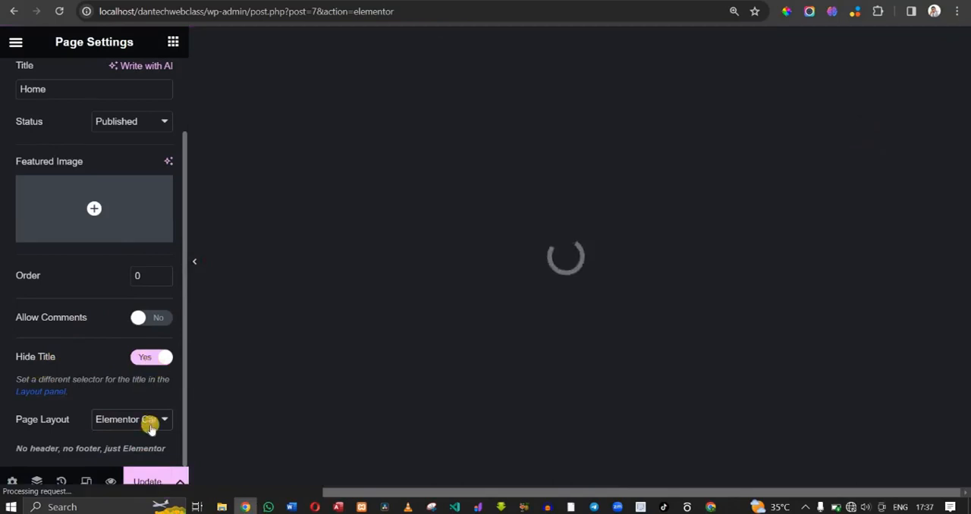
scroll(678, 36, up, 2)
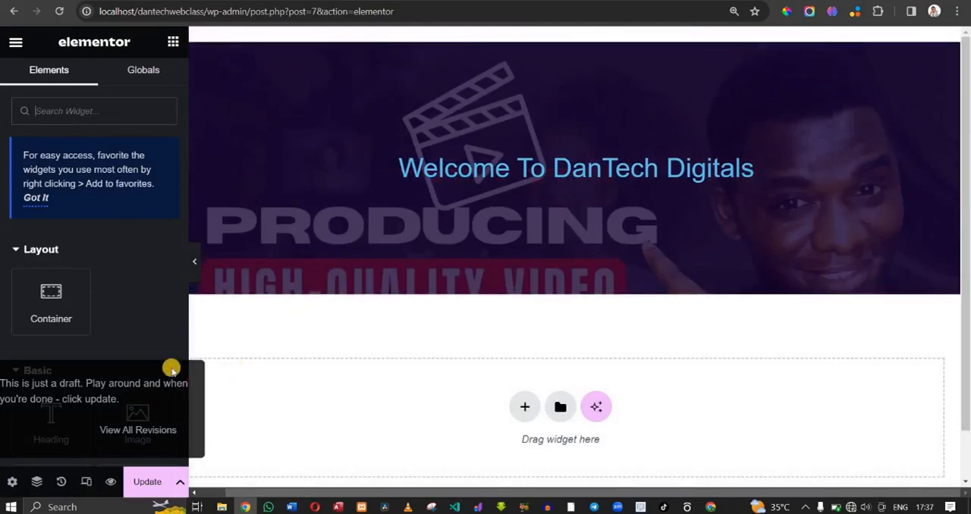
- Save the page with the Canvas layout and reload the live home page in the other Chrome window
click(150, 472)
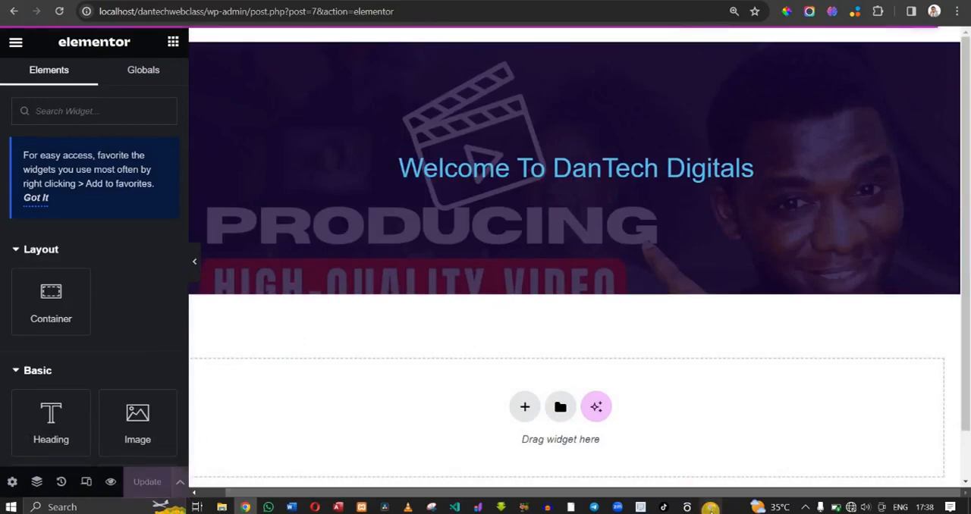
click(710, 448)
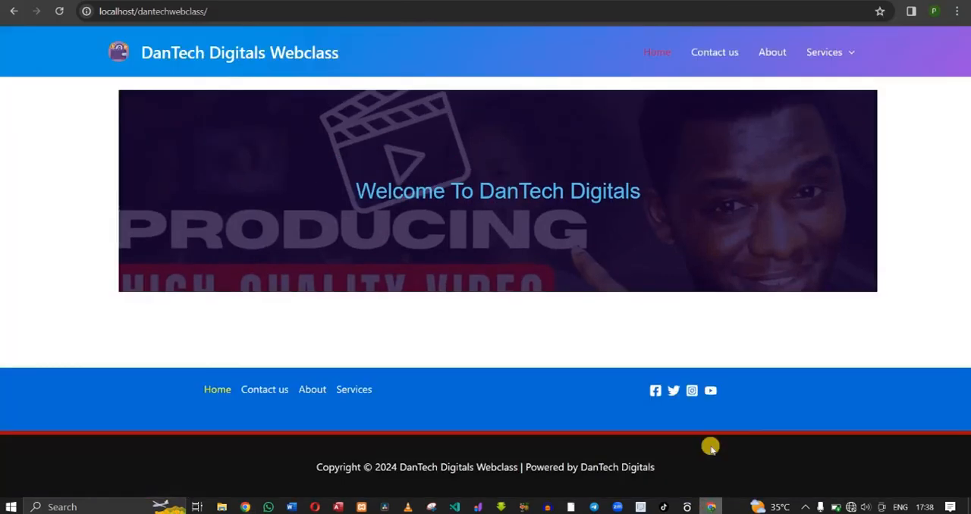
click(62, 12)
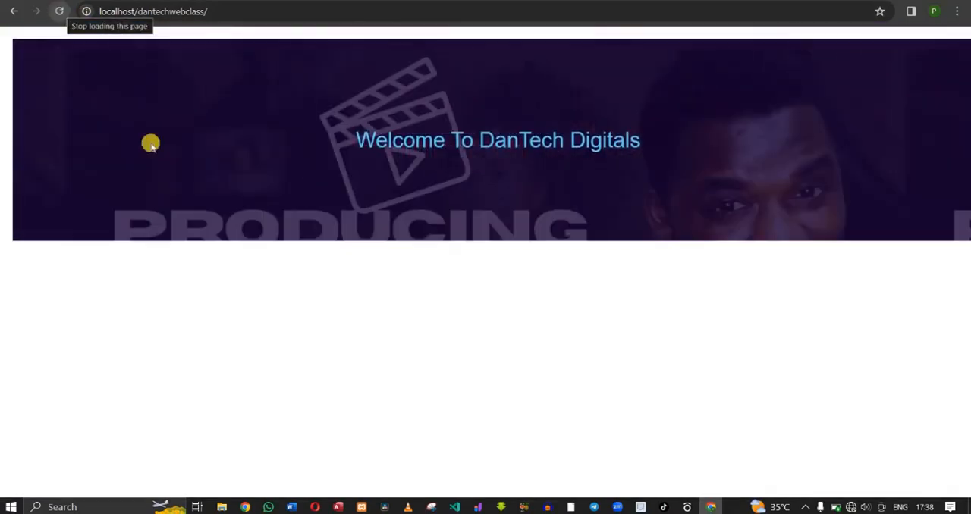
- Return to the editor and change the Home page's layout back to Elementor Full Width
click(245, 506)
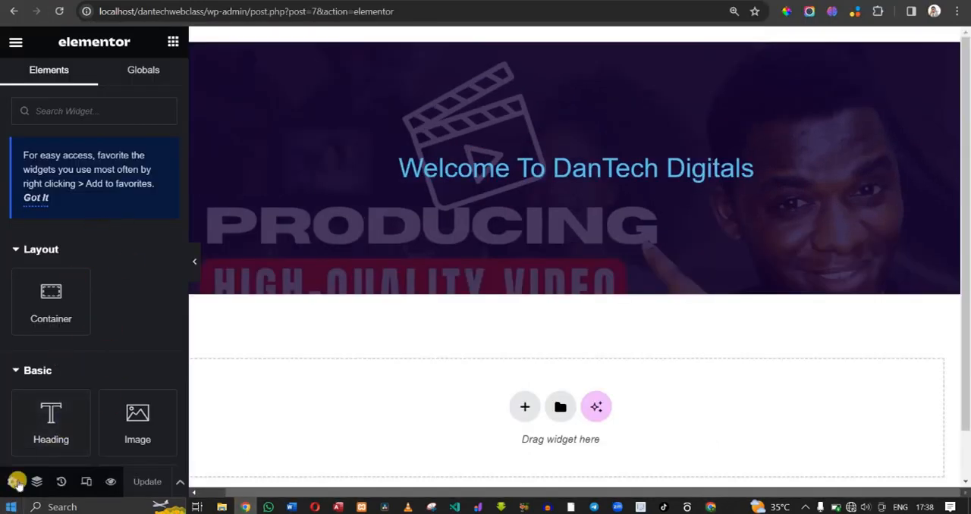
click(16, 482)
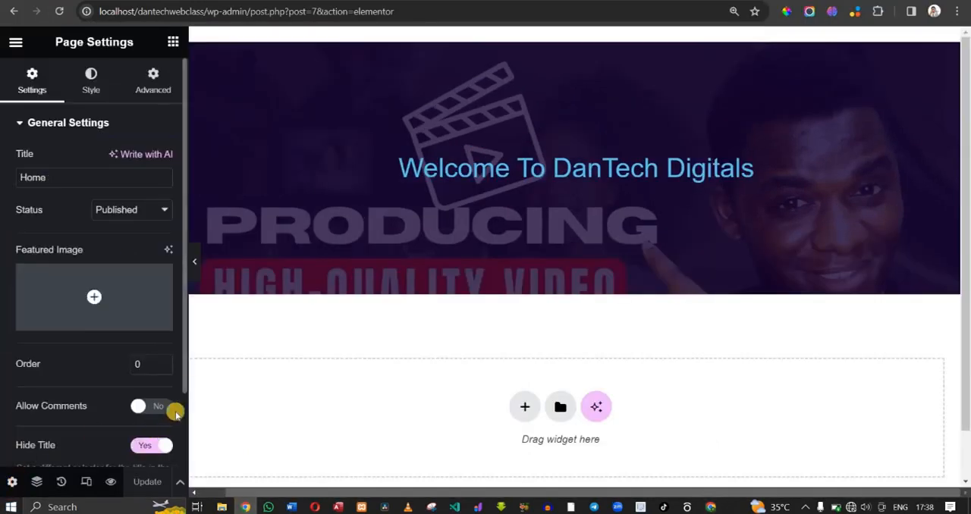
scroll(183, 410, down, 2)
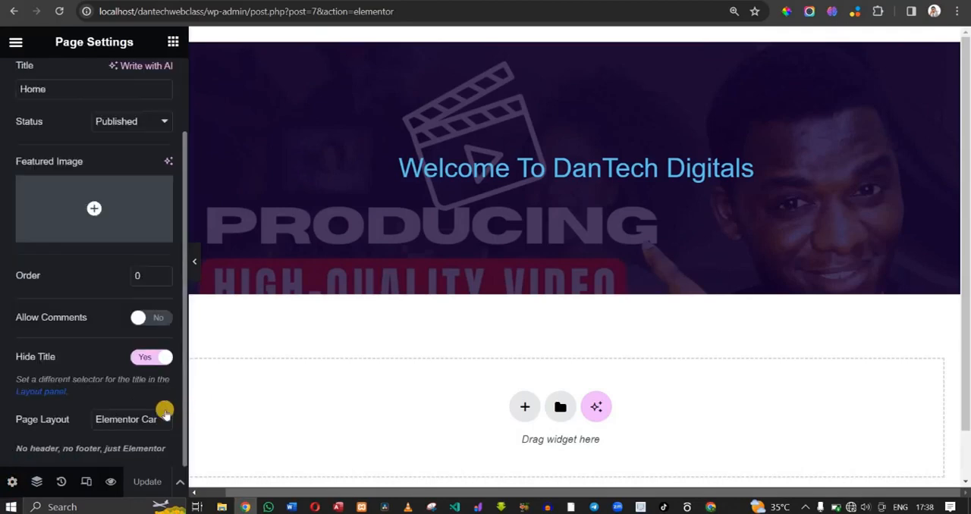
click(164, 417)
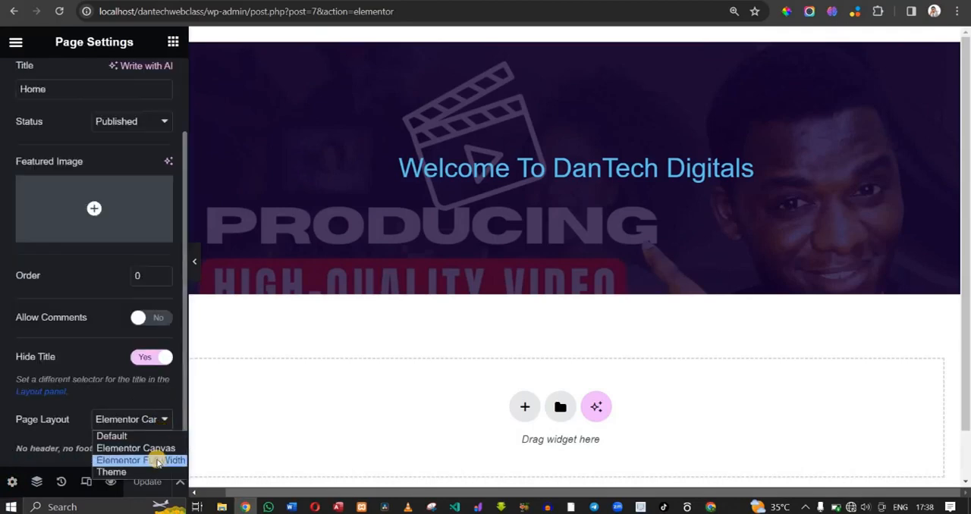
click(157, 461)
click(151, 481)
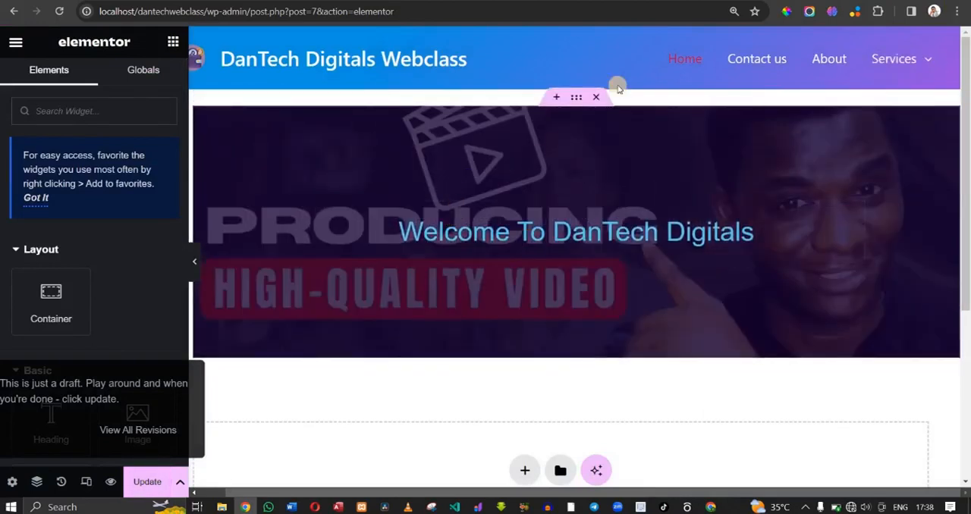
- Clear the margin on all four sides of the welcome heading's container, comparing it with a 20 px margin
click(577, 94)
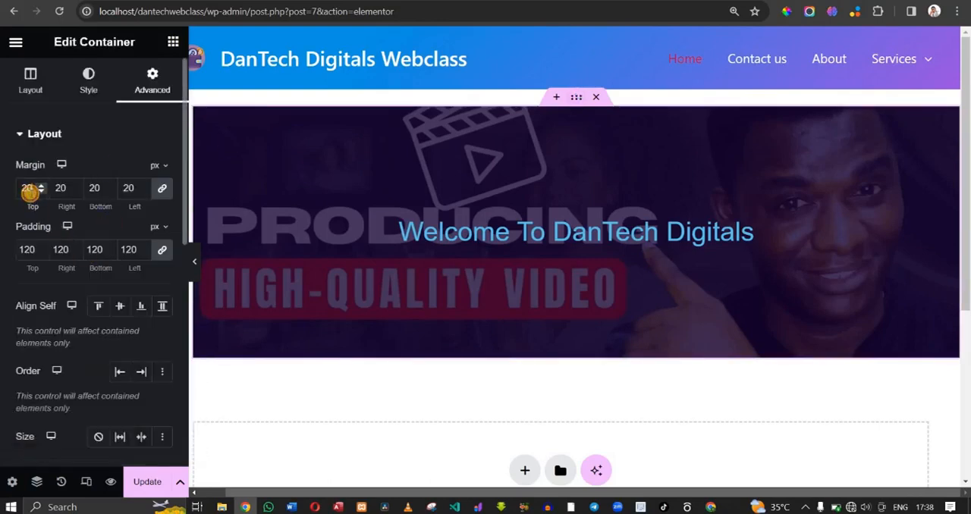
key(BackSpace)
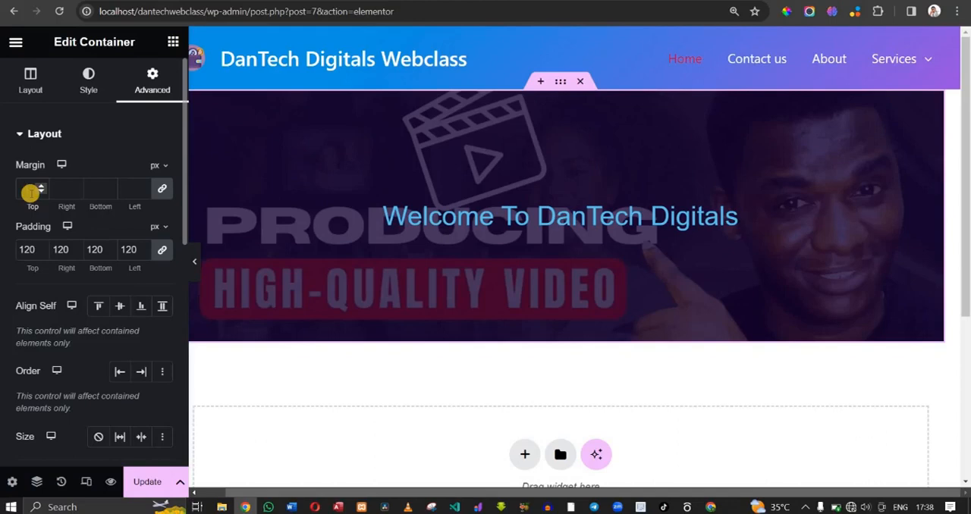
text(20)
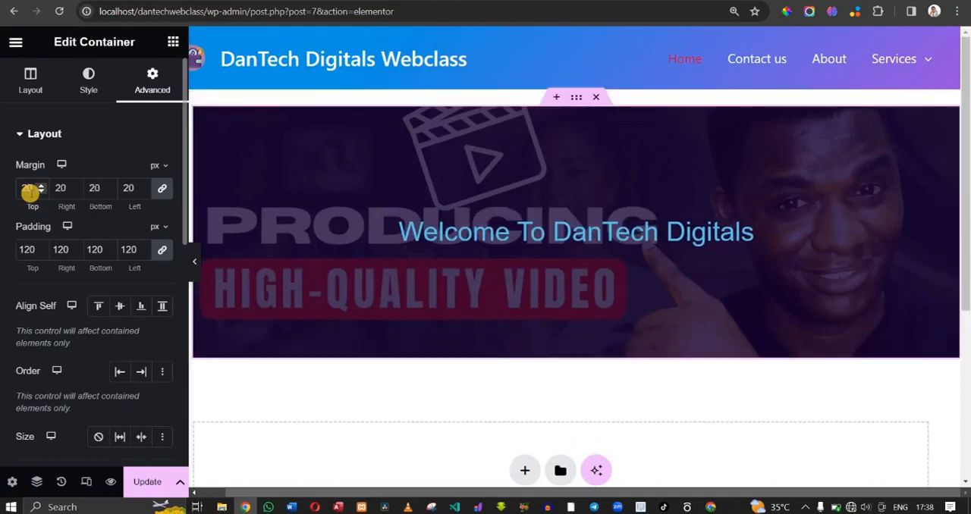
key(BackSpace)
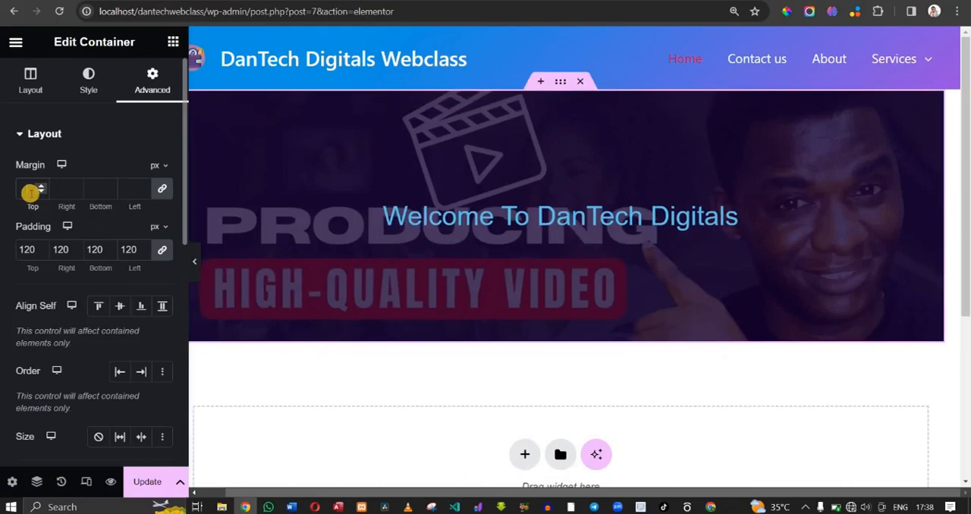
- Give the welcome container a slideshow background using the media library images word-image-319-3.png and DANTECH-THUMBNIAL-.jpg
click(112, 137)
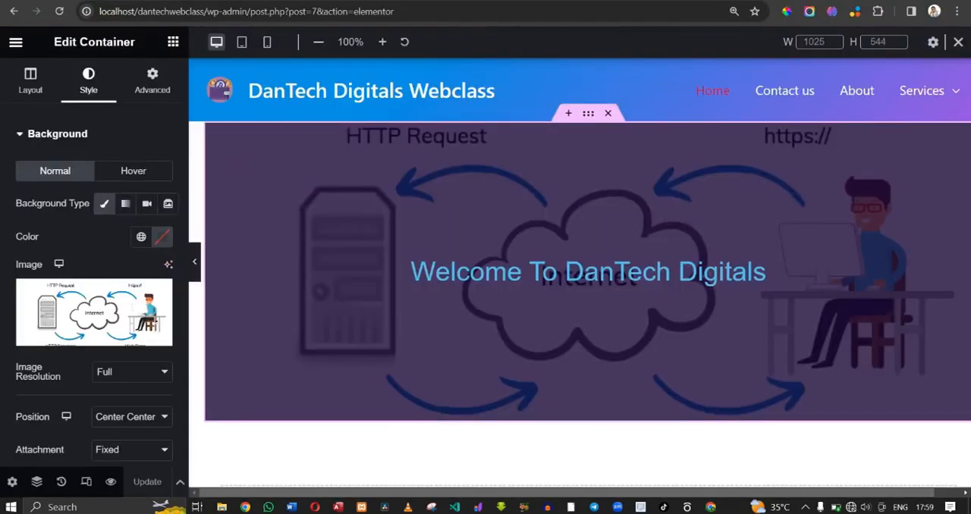
click(167, 205)
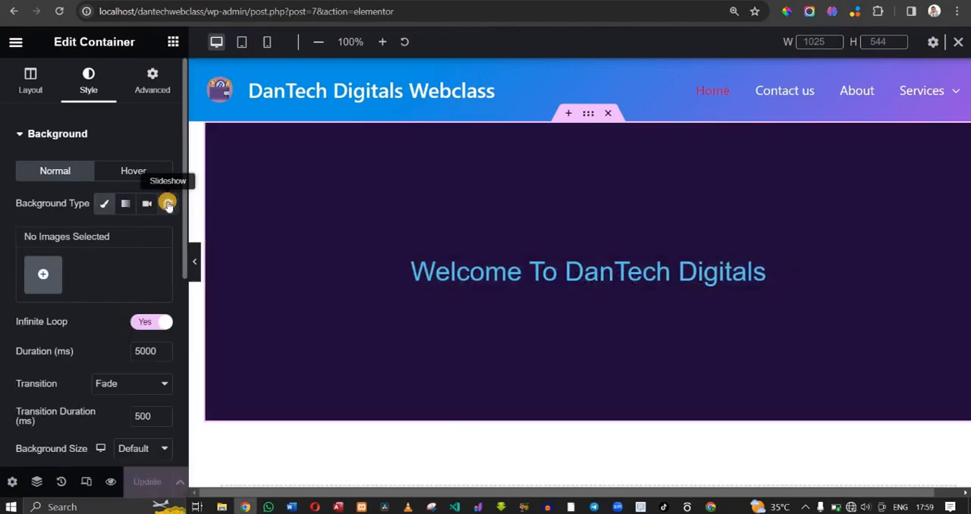
click(45, 271)
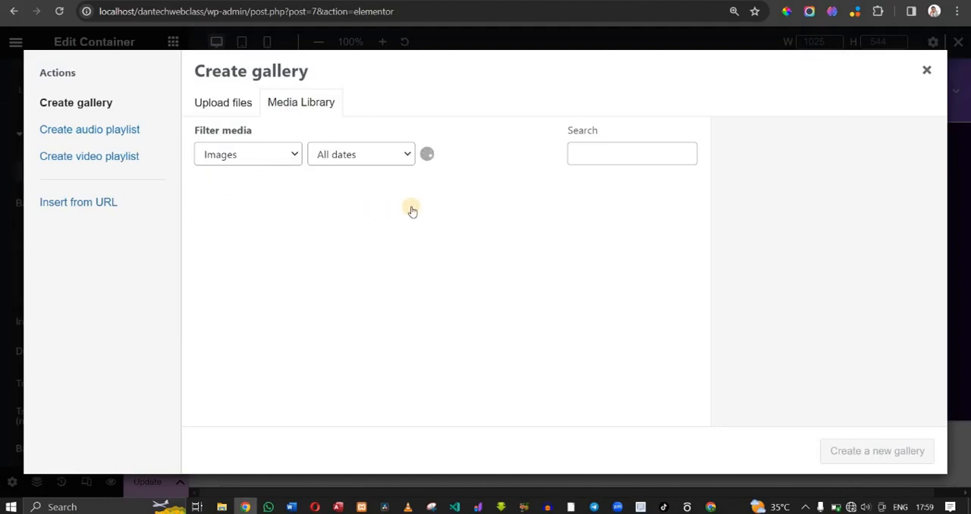
click(298, 236)
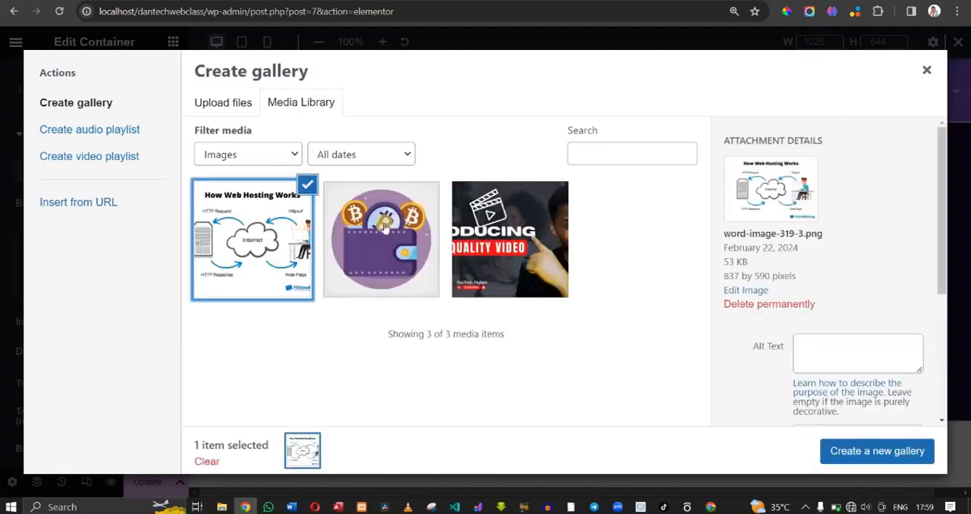
click(536, 239)
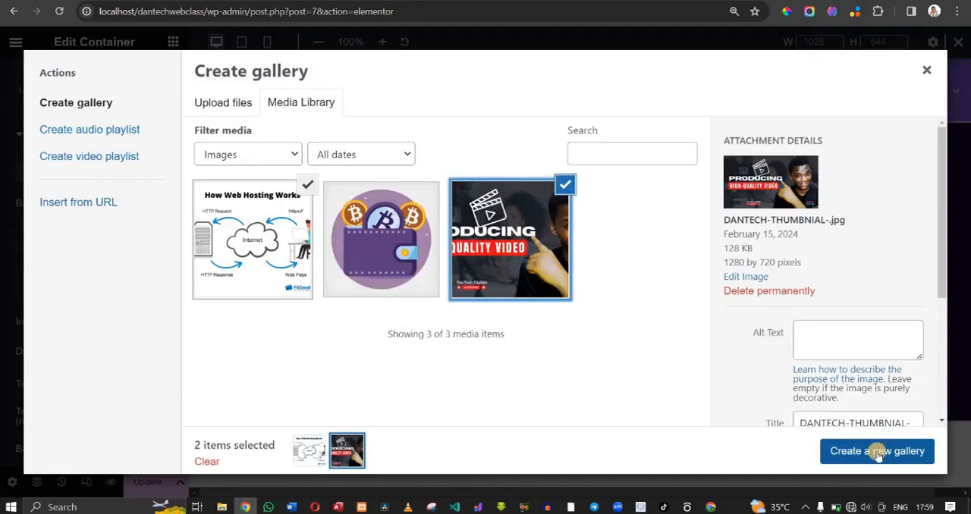
click(877, 452)
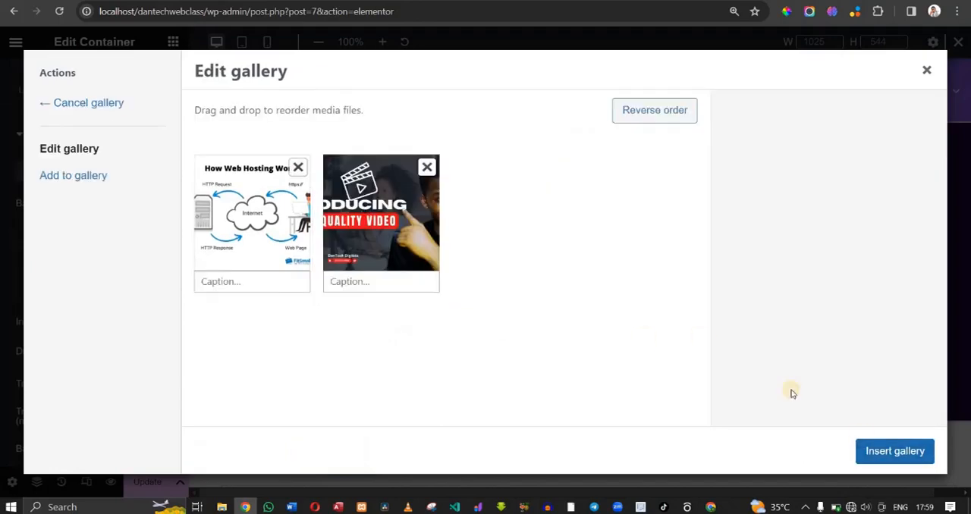
click(873, 452)
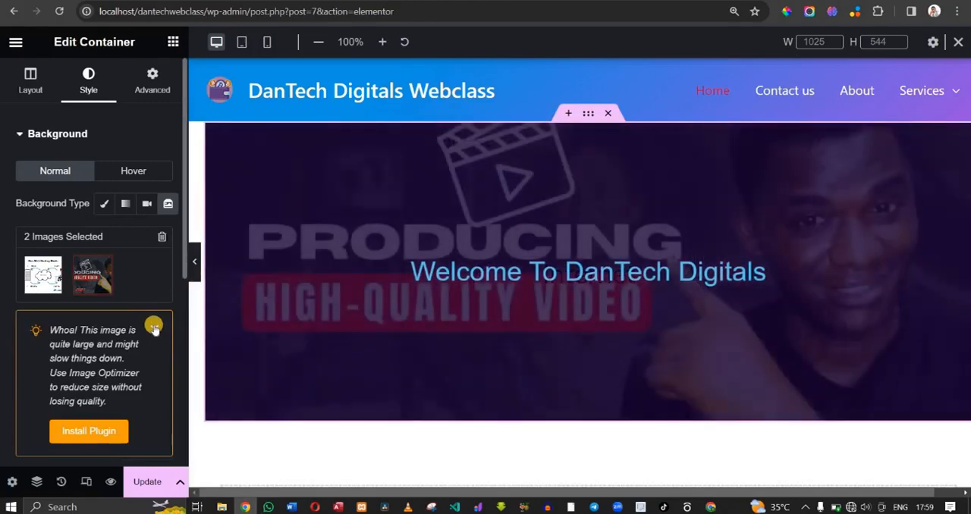
- Dismiss the image size notice and set the slideshow's transition to Slide Right with a duration of 3000 ms
click(154, 328)
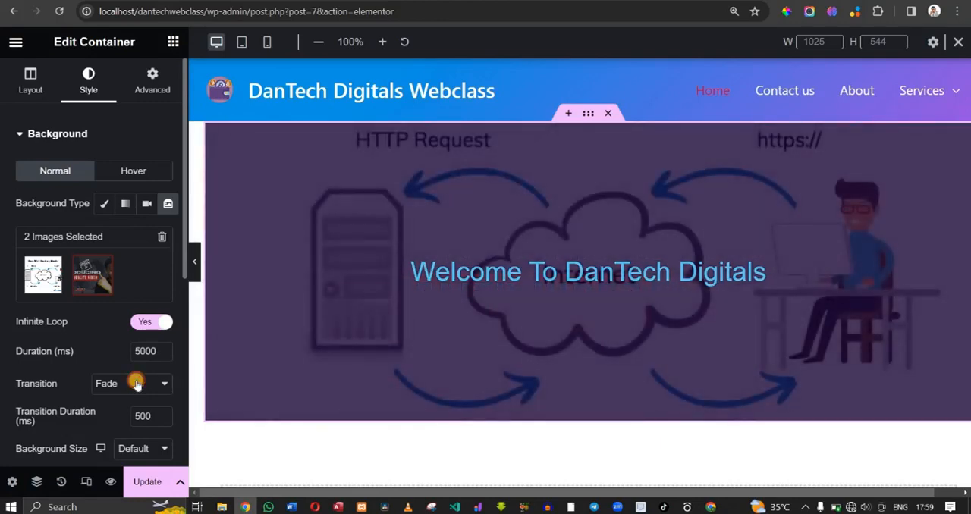
click(137, 385)
click(137, 413)
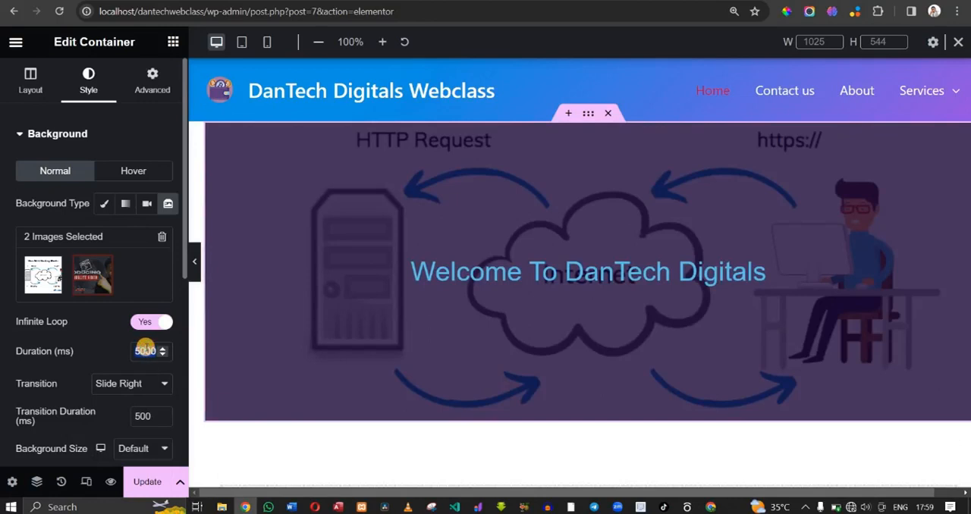
text(3000)
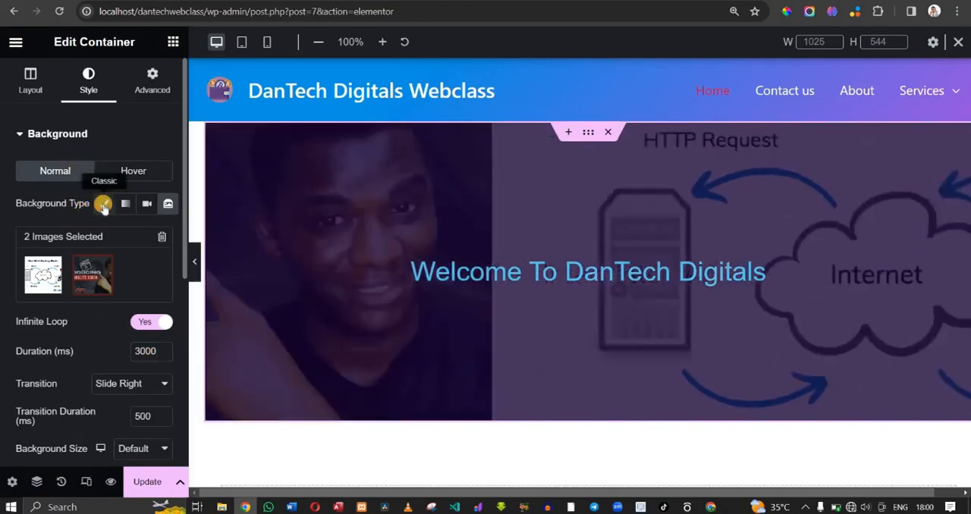
- Remove the container's classic background image and return the background type to Slideshow
click(104, 204)
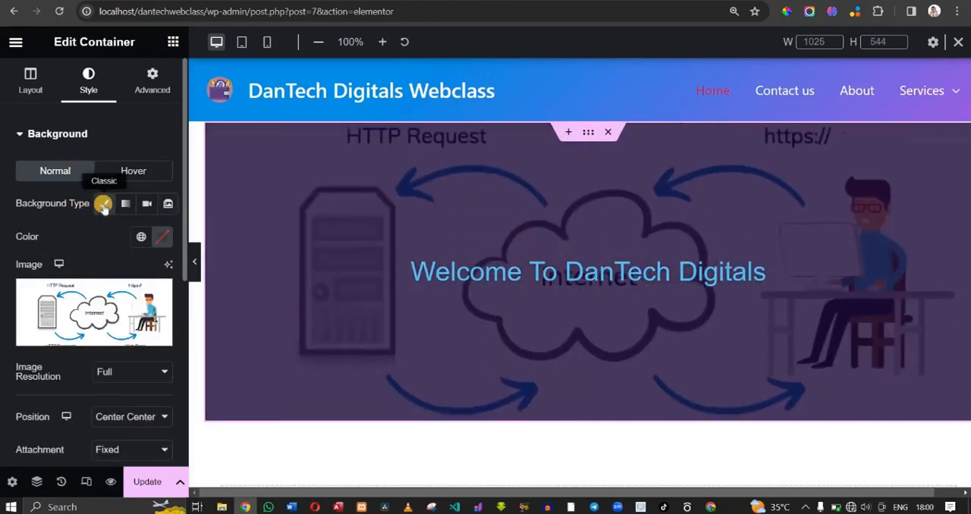
click(159, 296)
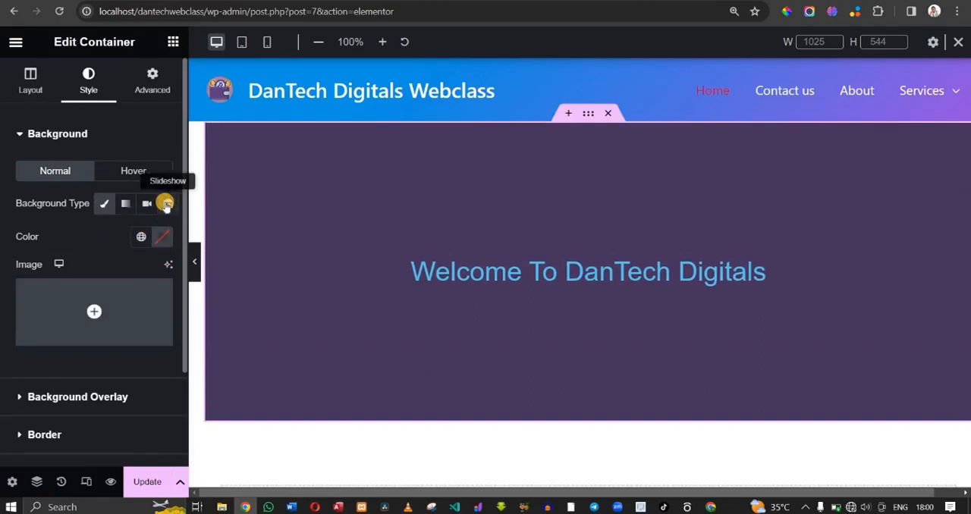
click(165, 205)
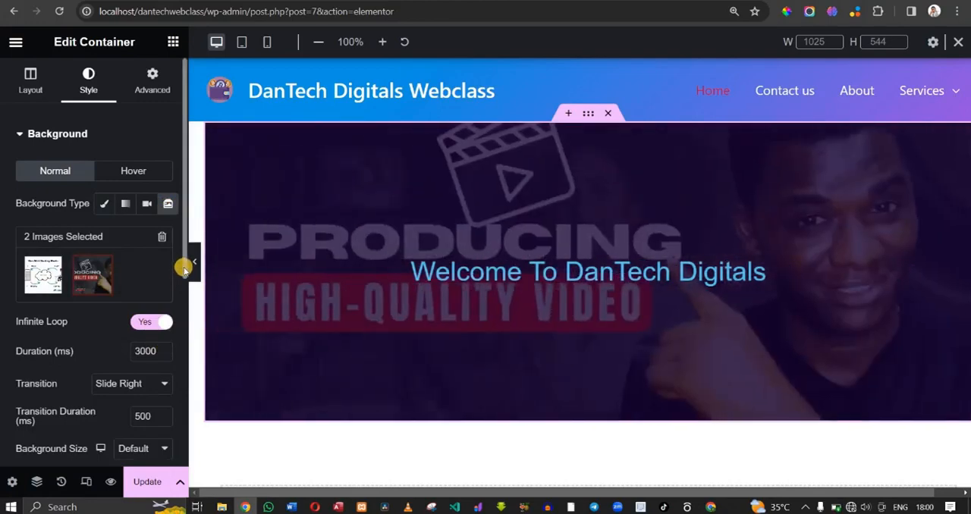
- Enable the Ken Burns effect on the slideshow and set its transition duration to 300 ms
scroll(185, 297, down, 2)
drag(185, 349, 185, 350)
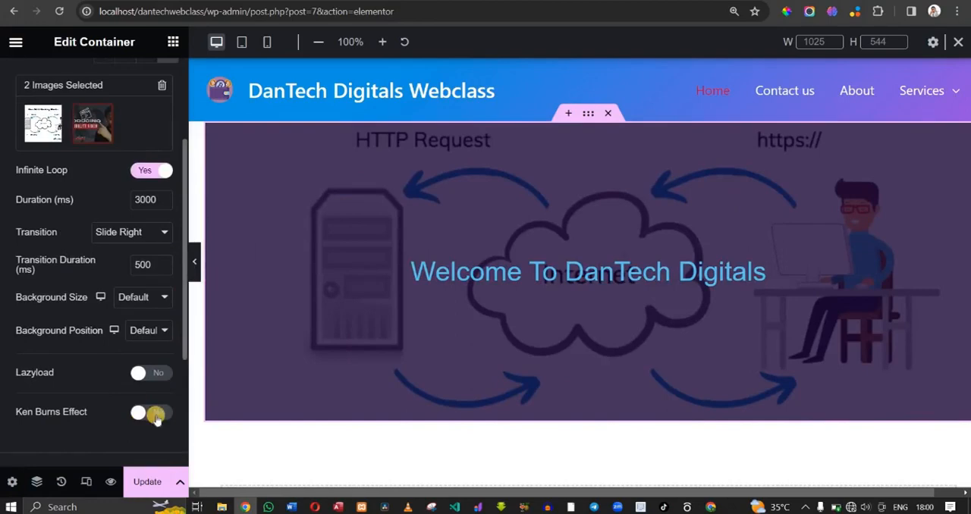
click(154, 414)
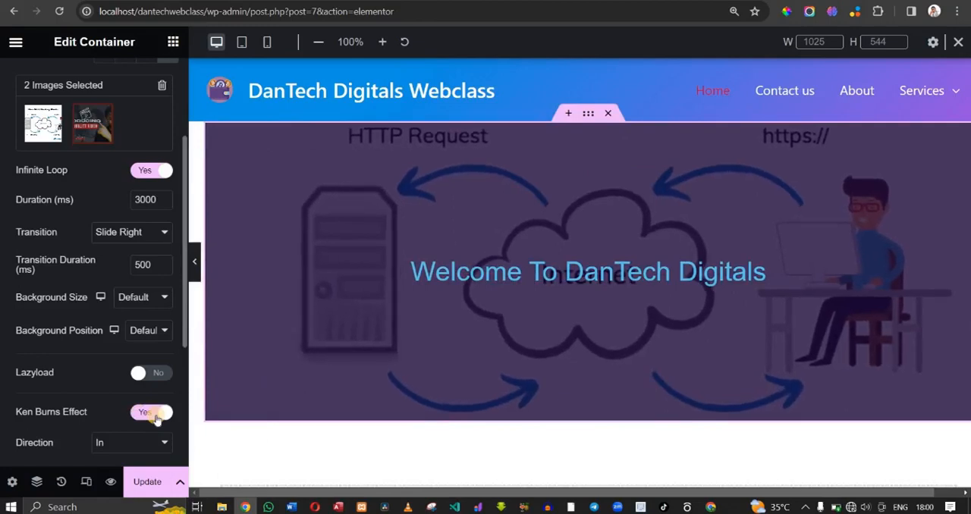
drag(155, 419, 140, 268)
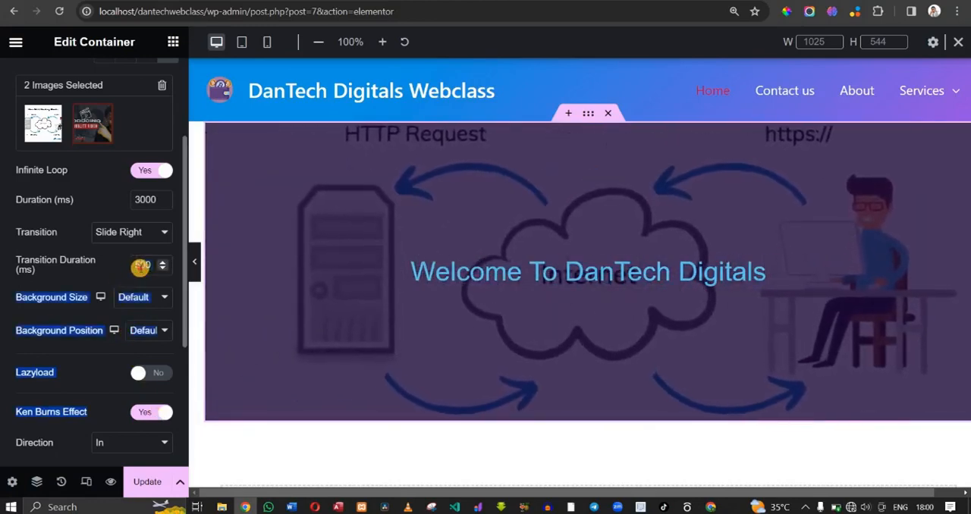
click(141, 267)
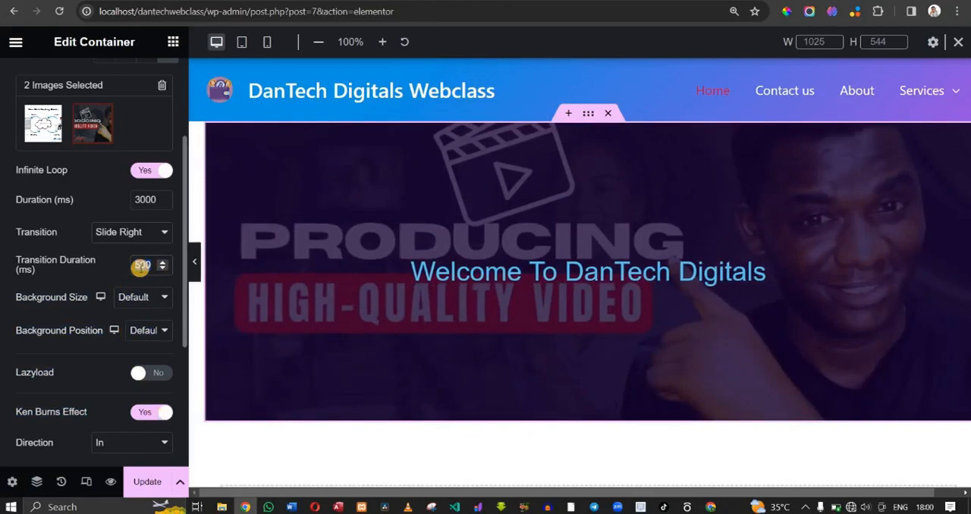
text(300)
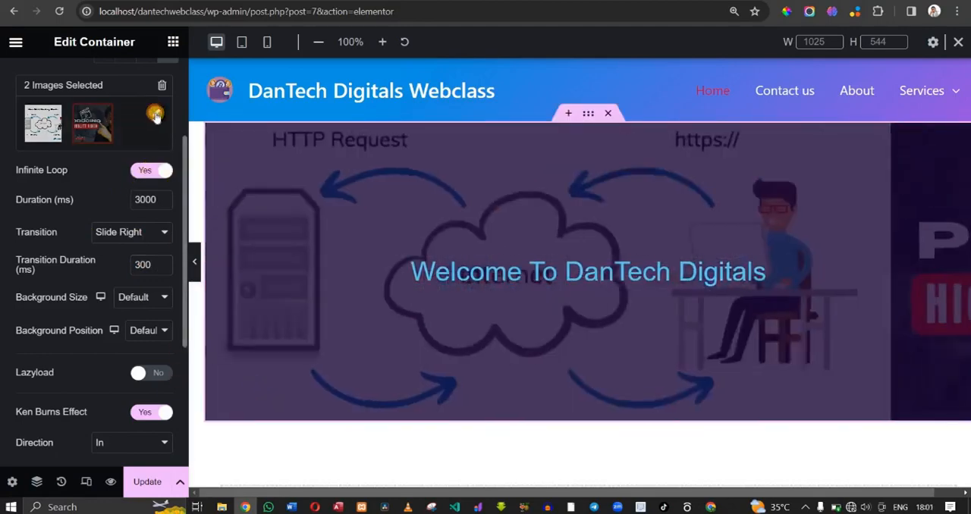
- Upload DANTECH THUMBNIAL (1) from Downloads, add it to the slideshow gallery as the third image, and save the page
click(154, 114)
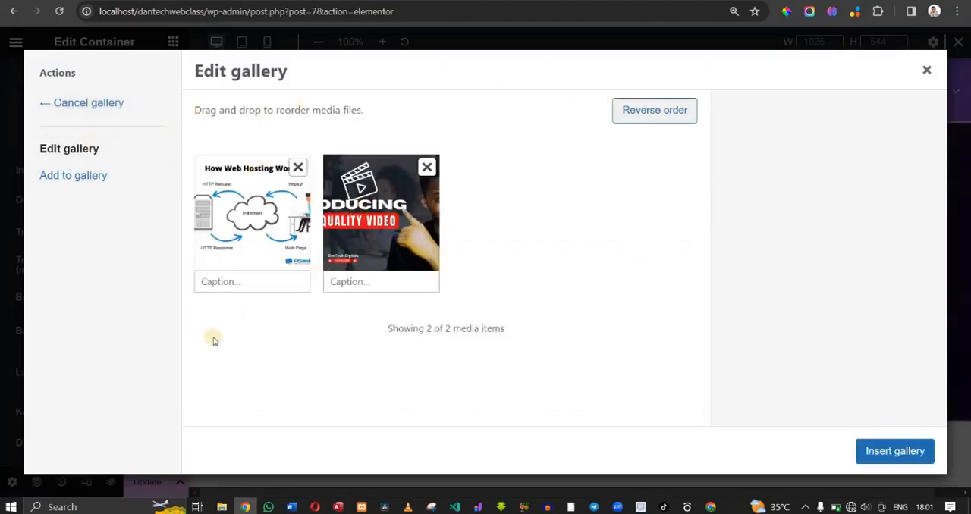
click(64, 182)
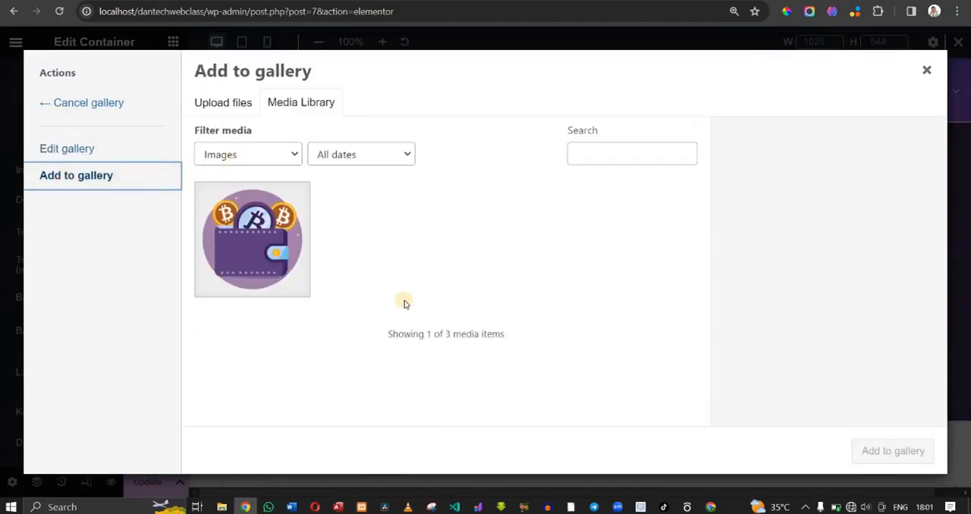
click(243, 111)
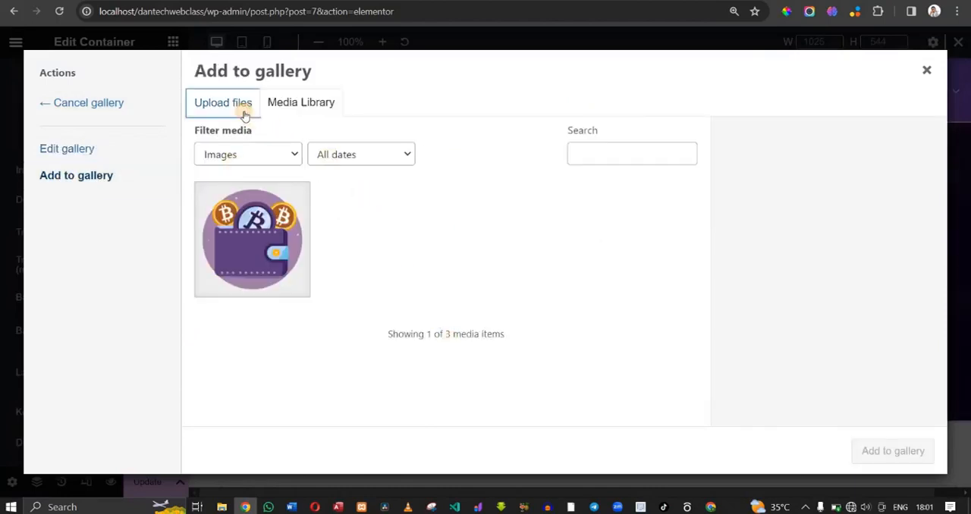
click(541, 306)
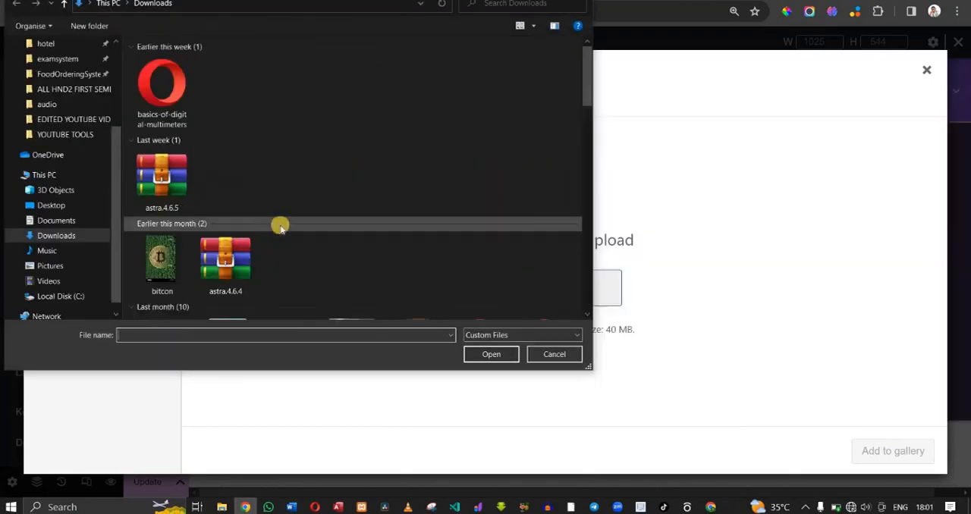
click(235, 266)
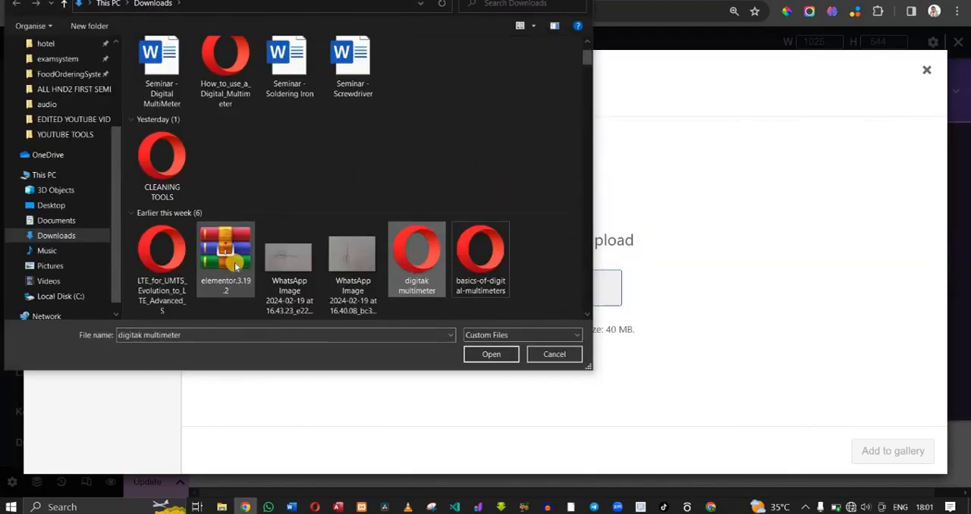
key(Down)
key(Down)
key(Down)
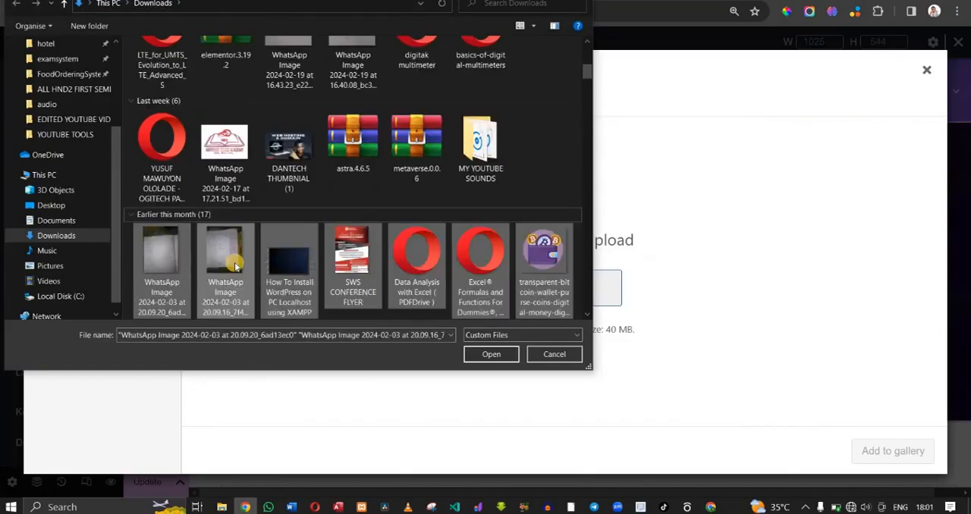
double_click(282, 163)
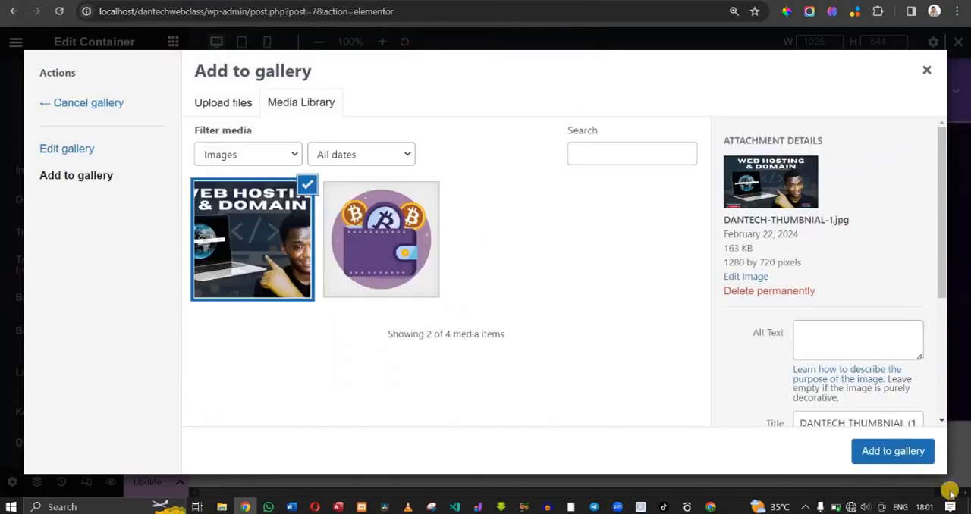
click(891, 451)
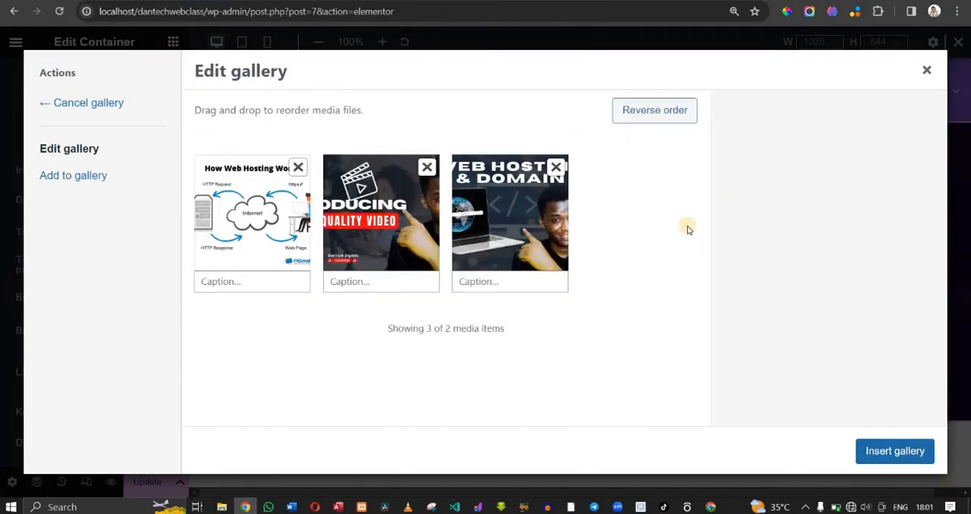
click(895, 451)
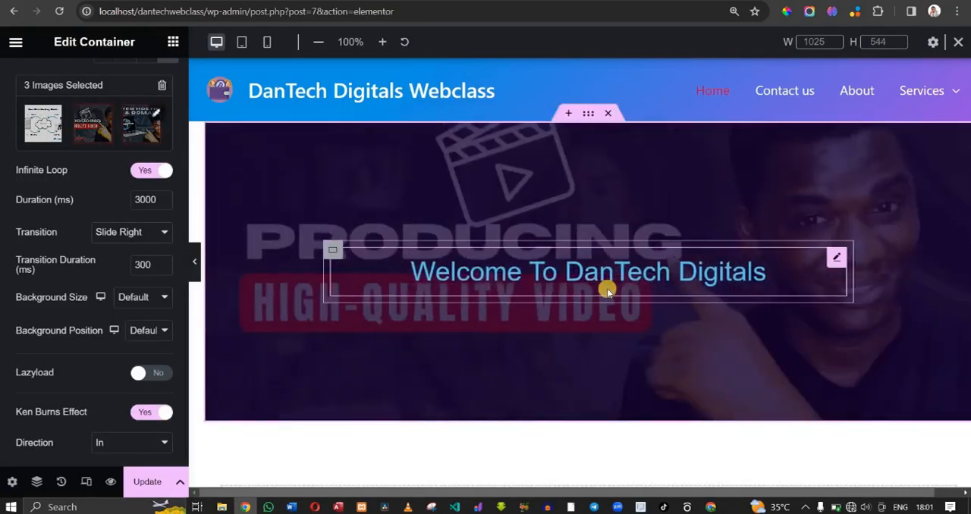
click(149, 485)
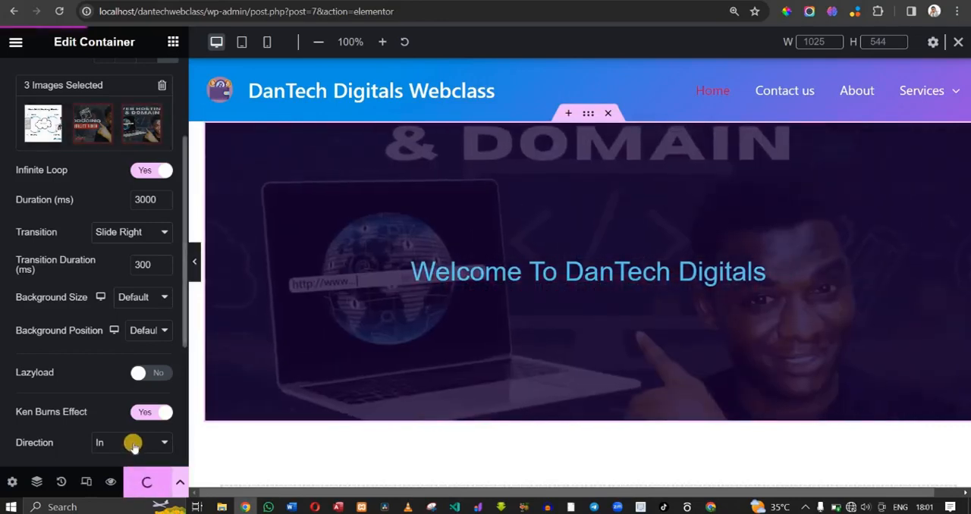
- Set the Ken Burns direction to Out, save the page and reload the live home page
click(133, 444)
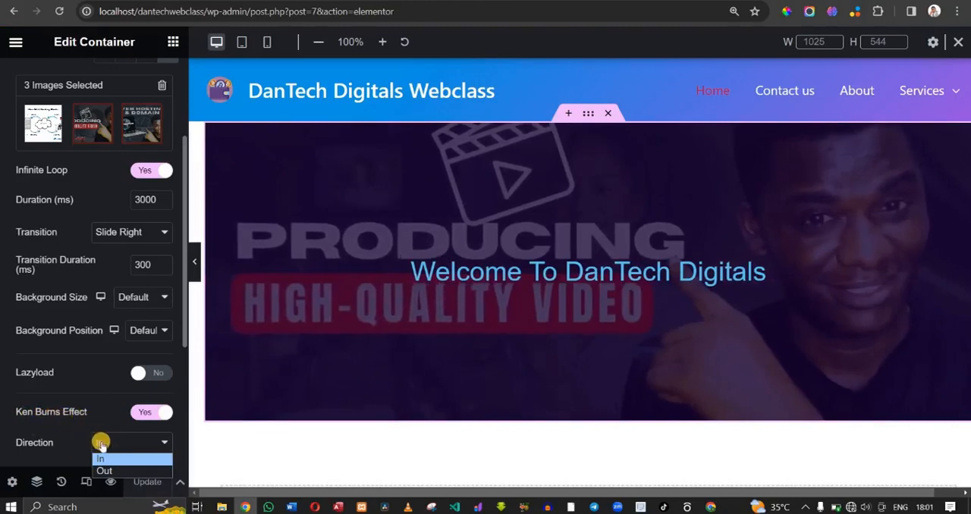
click(114, 471)
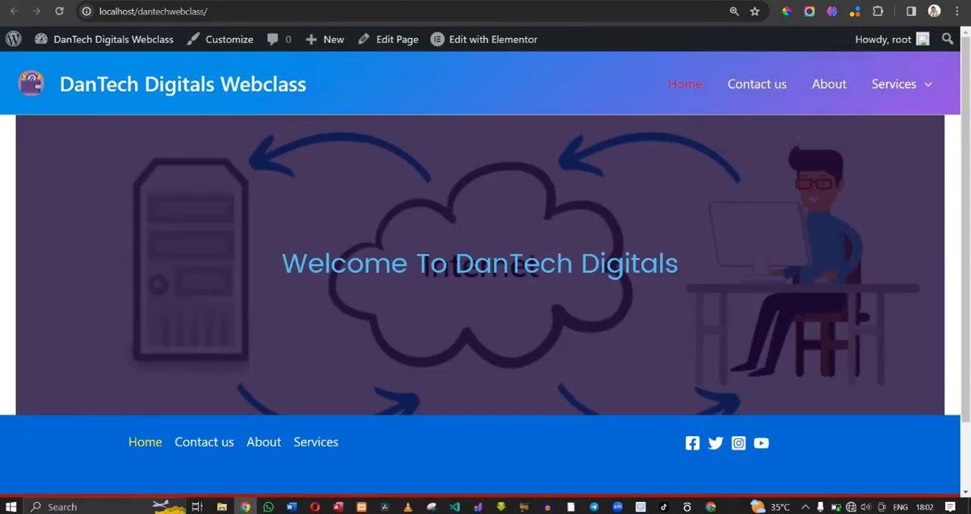
mouse_move(90, 29)
click(64, 13)
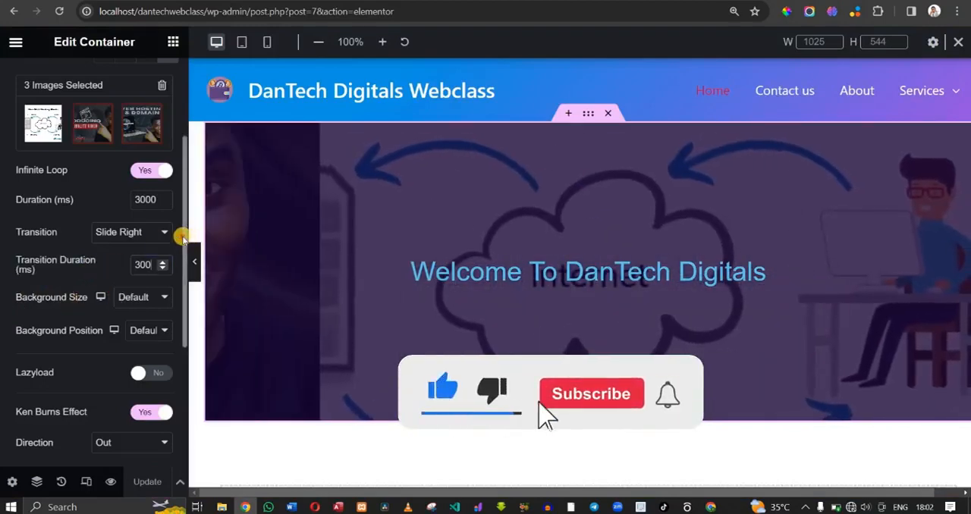
- Enable lazyload for the container's background slideshow and set its background position to Center Center
scroll(186, 200, up, 1)
scroll(187, 200, up, 3)
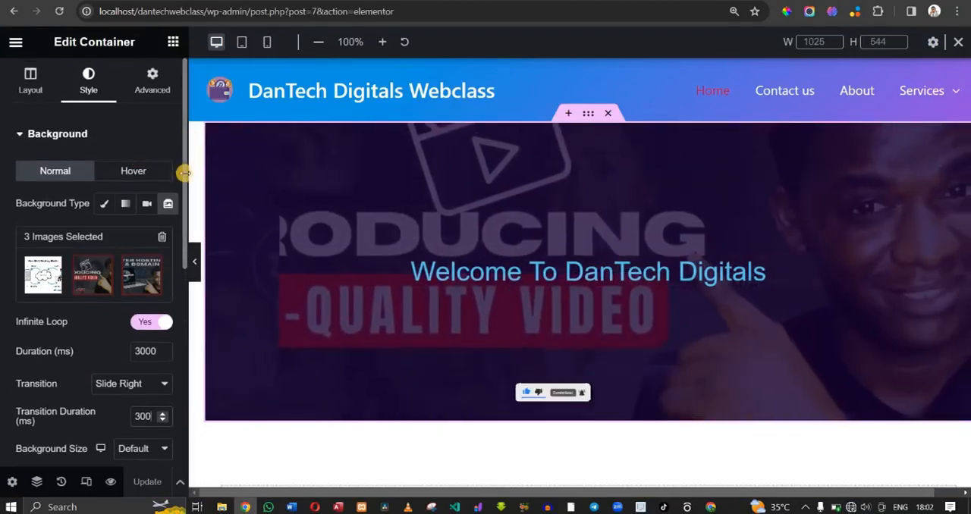
drag(182, 203, 182, 317)
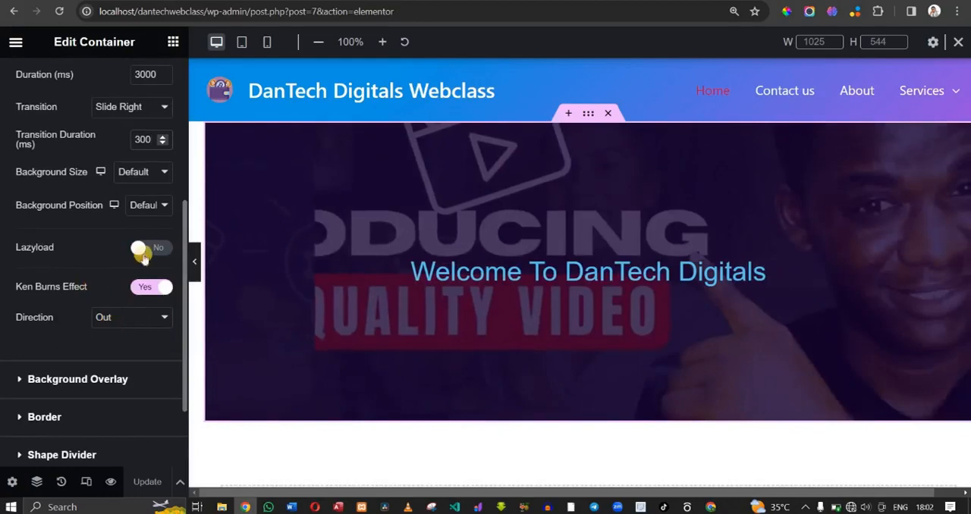
click(144, 250)
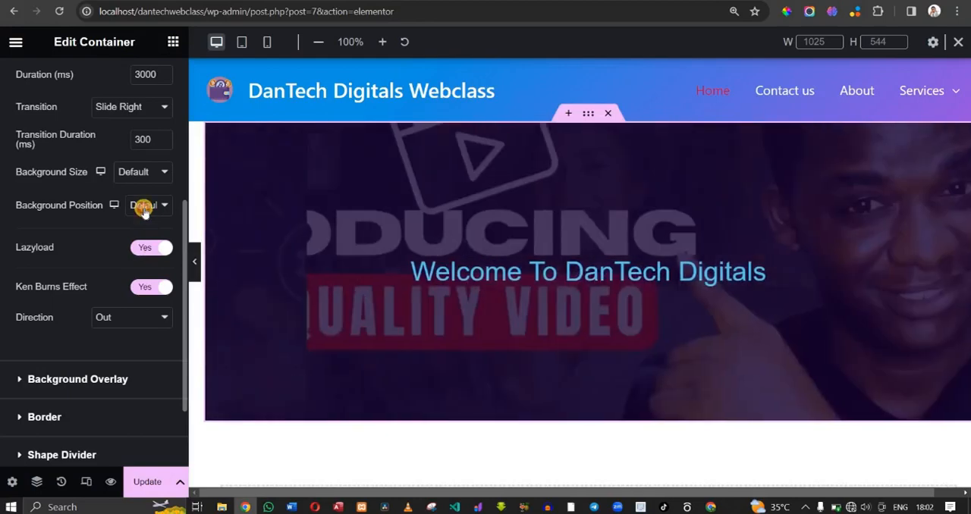
click(143, 206)
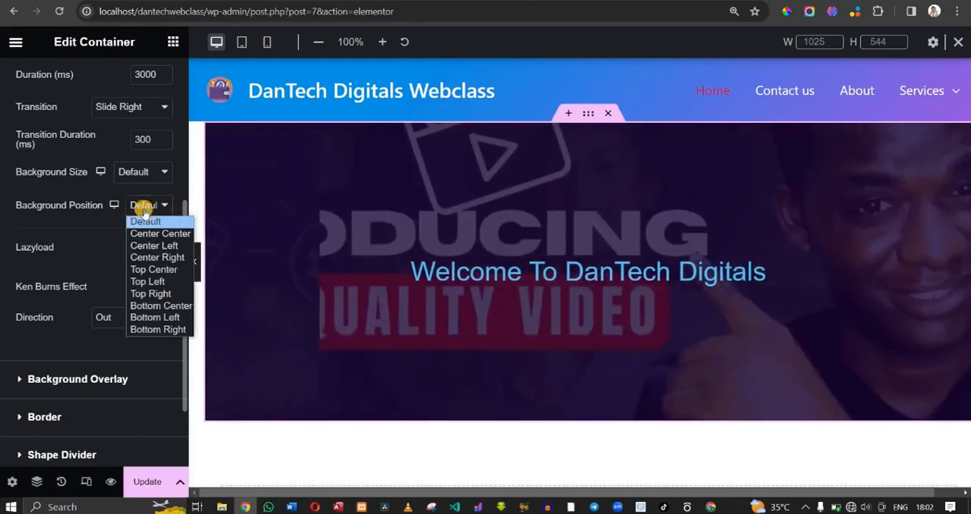
click(144, 232)
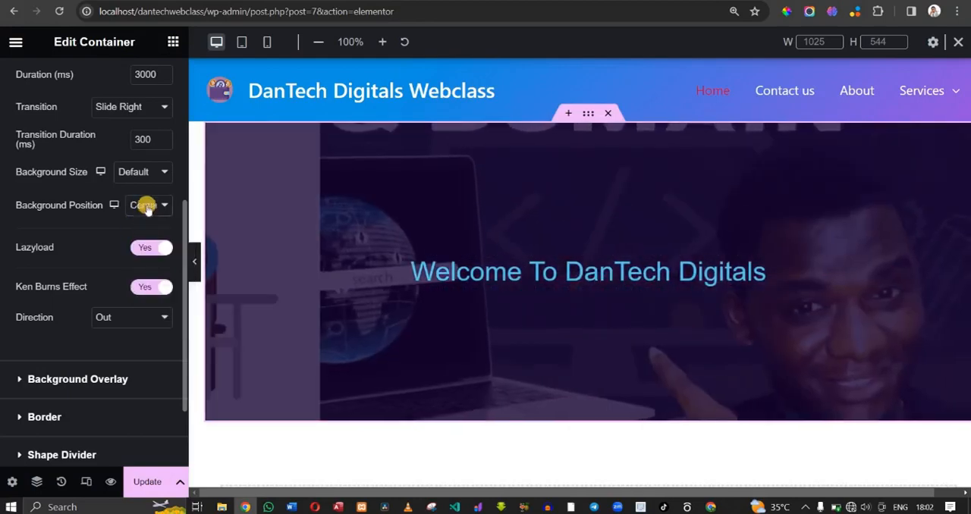
- Try the Cover, Contain and Auto background sizes on the slideshow and settle on Contain, keeping the position at Center Center
click(136, 176)
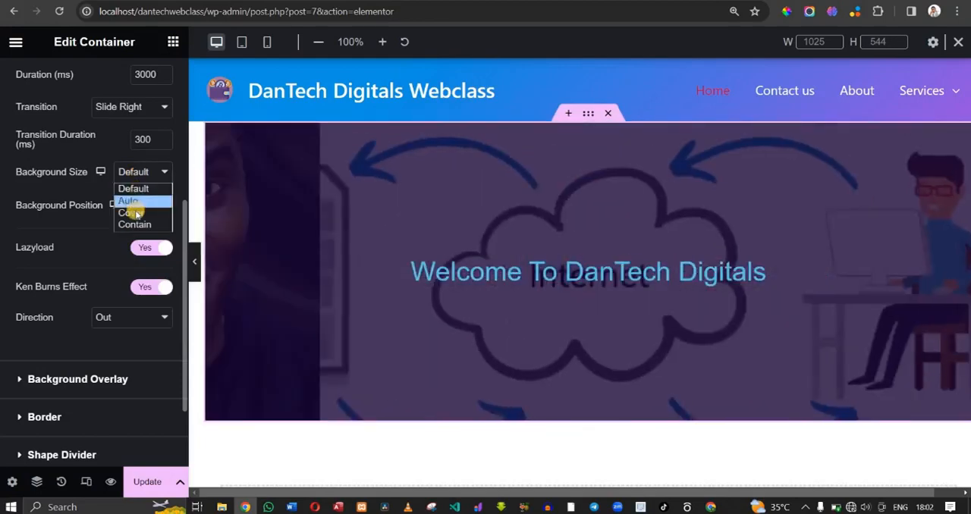
click(137, 214)
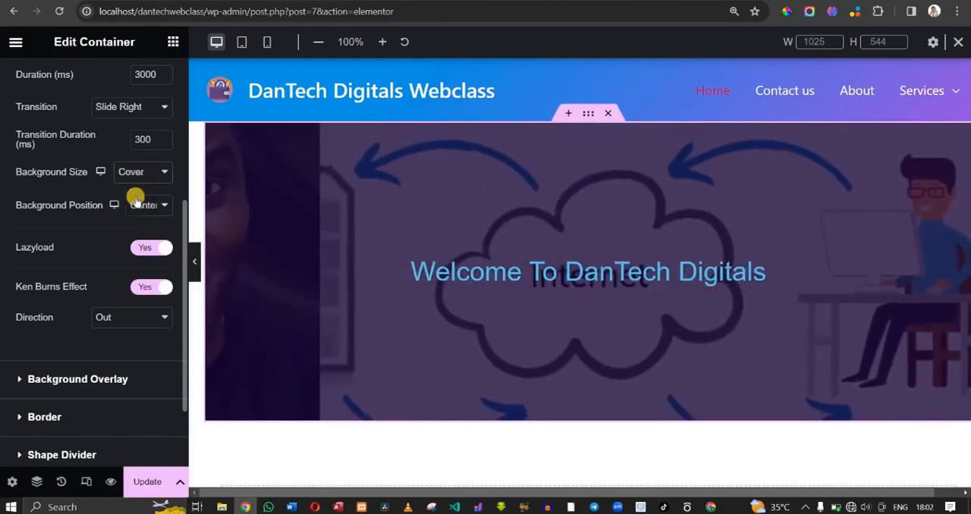
click(135, 174)
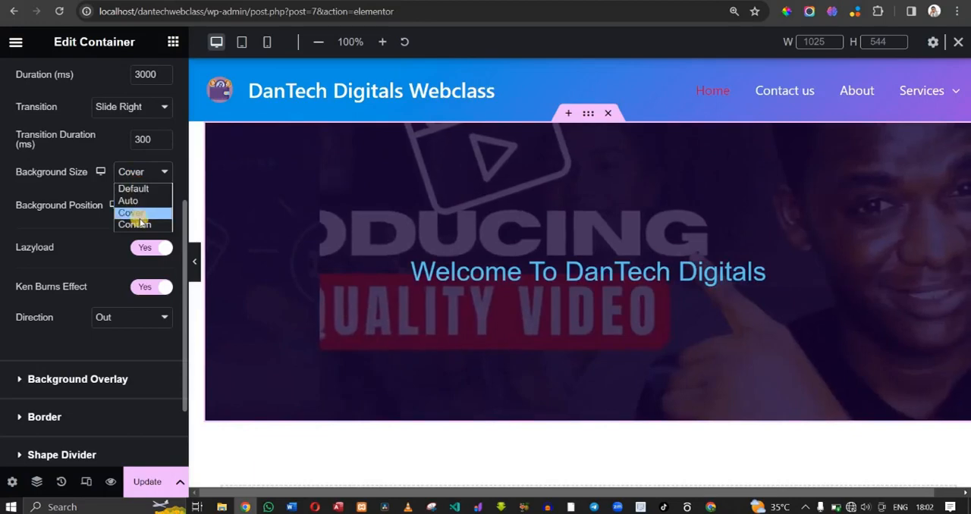
click(140, 225)
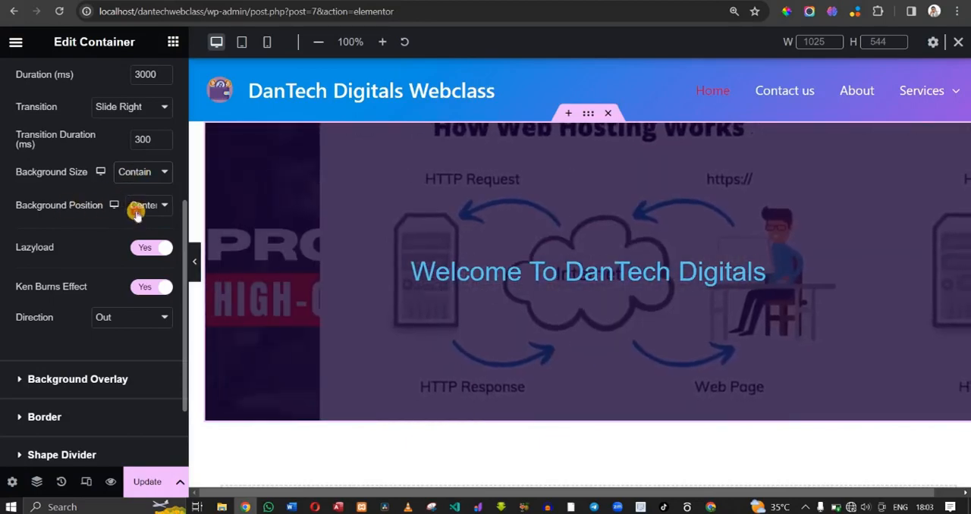
click(138, 209)
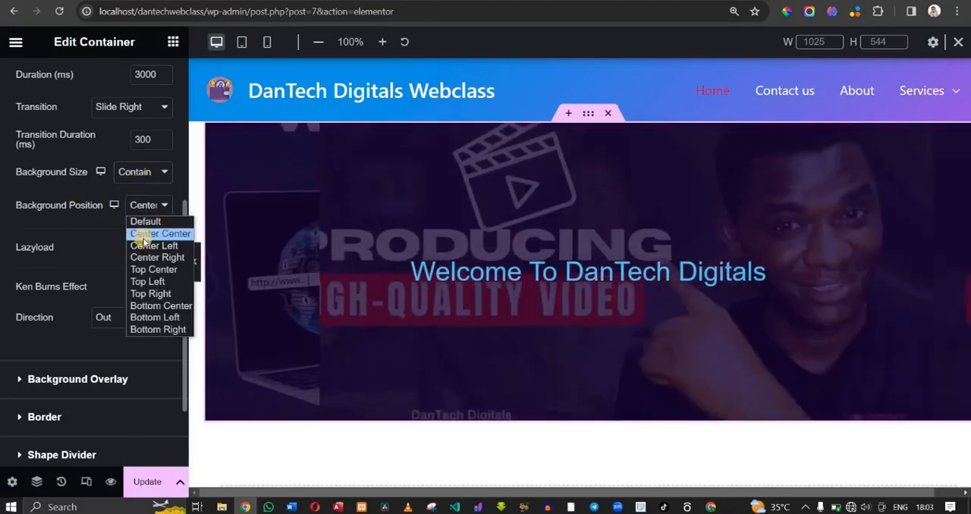
click(143, 238)
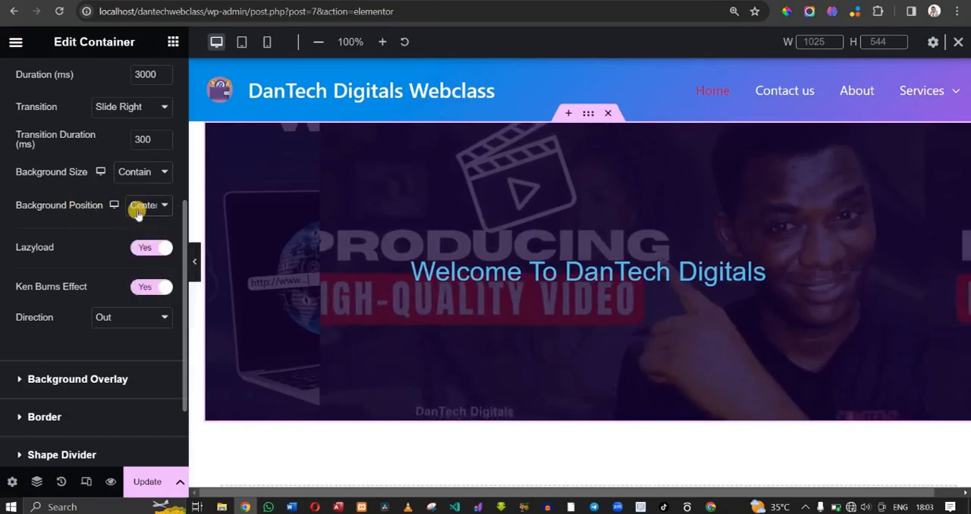
click(133, 171)
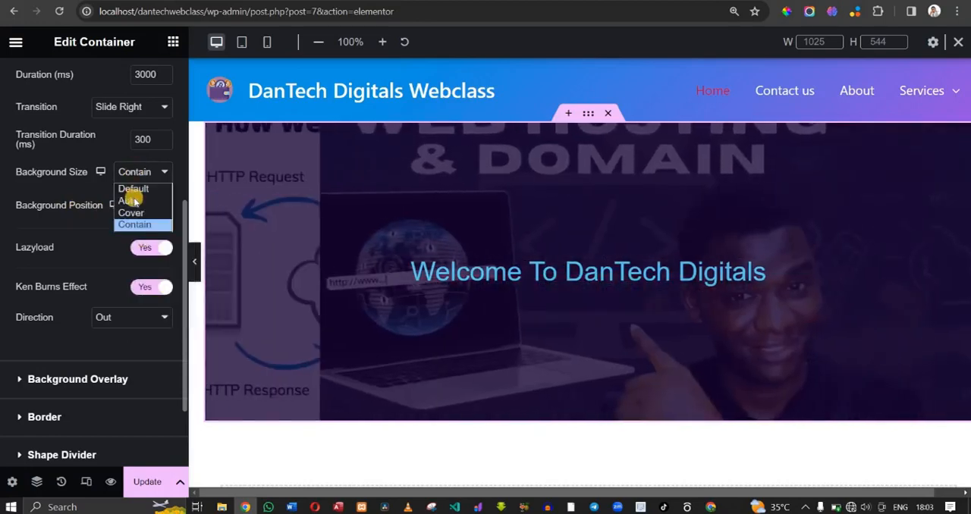
click(131, 200)
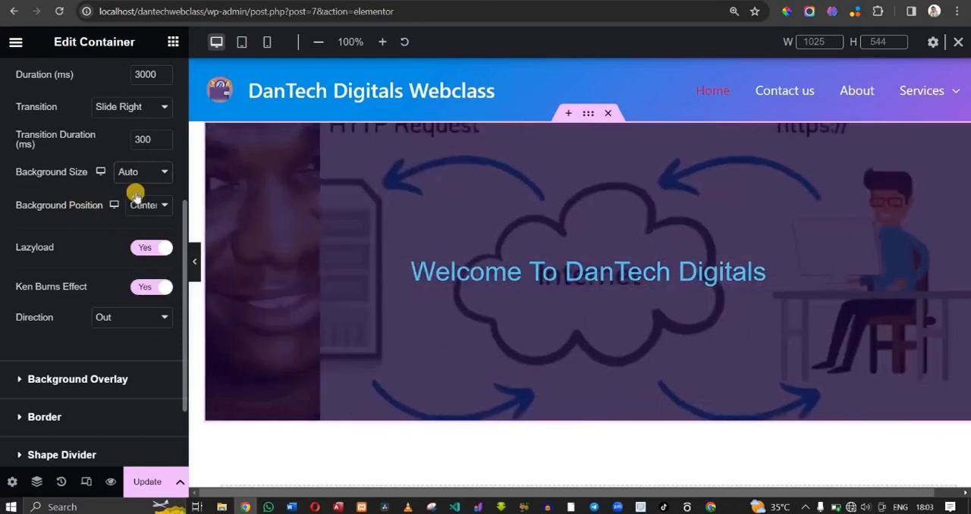
click(146, 173)
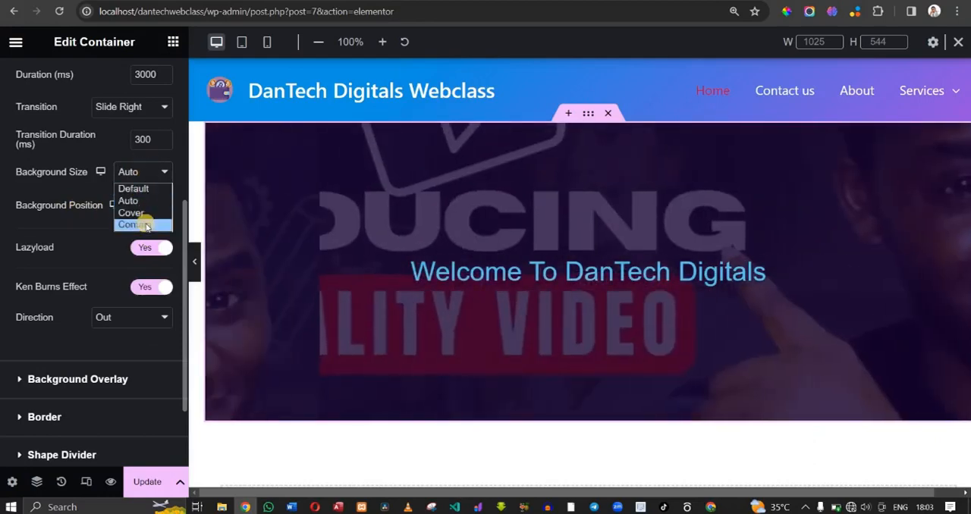
click(146, 225)
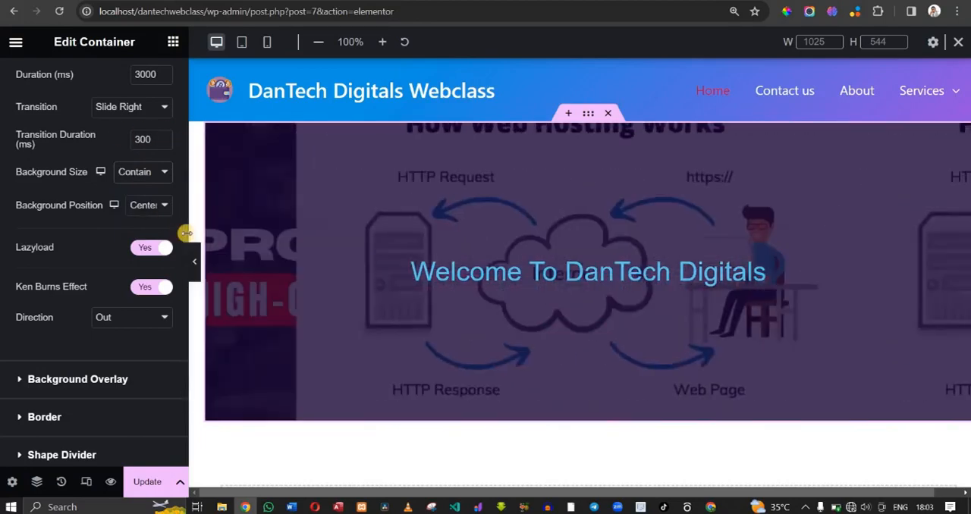
- Switch the slideshow's infinite loop off and back on
drag(183, 236, 182, 97)
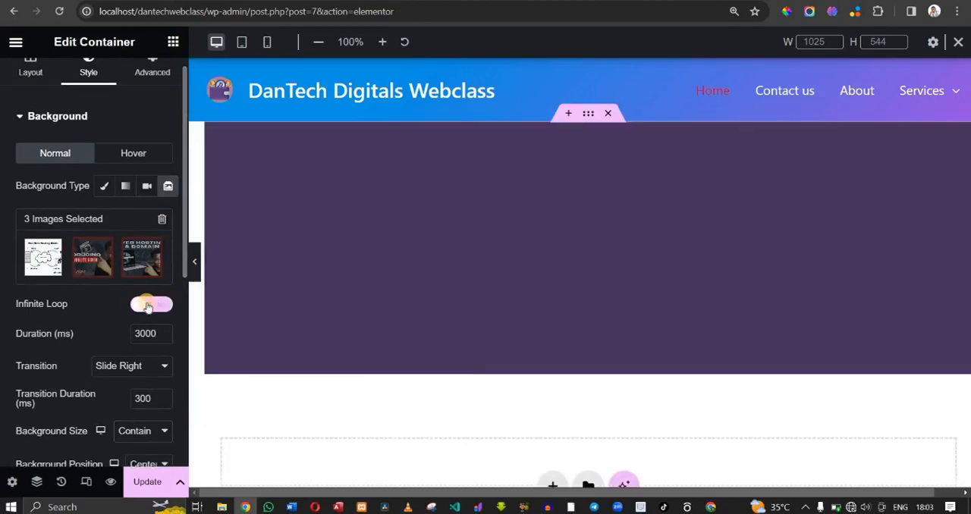
click(147, 305)
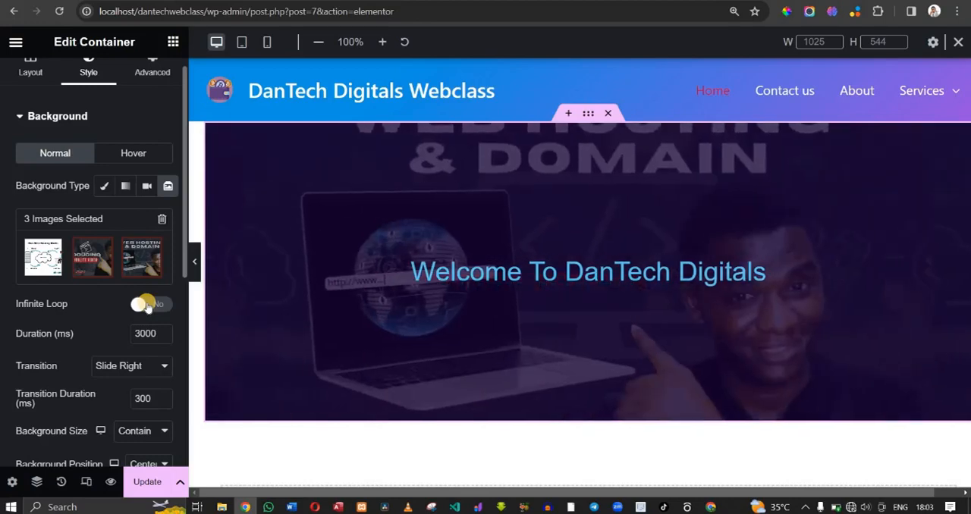
click(146, 304)
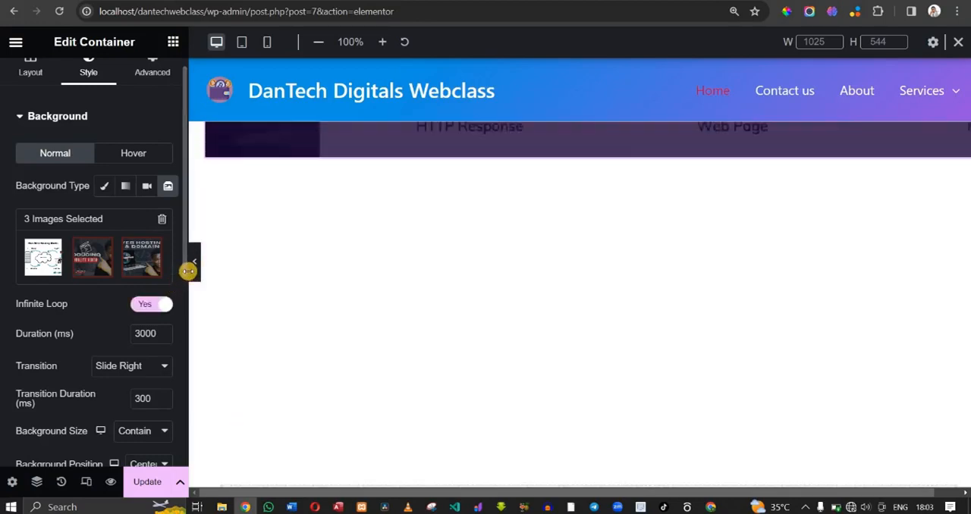
- Try the Drops shape divider on the container's top edge and reset its type to None
drag(184, 288, 194, 383)
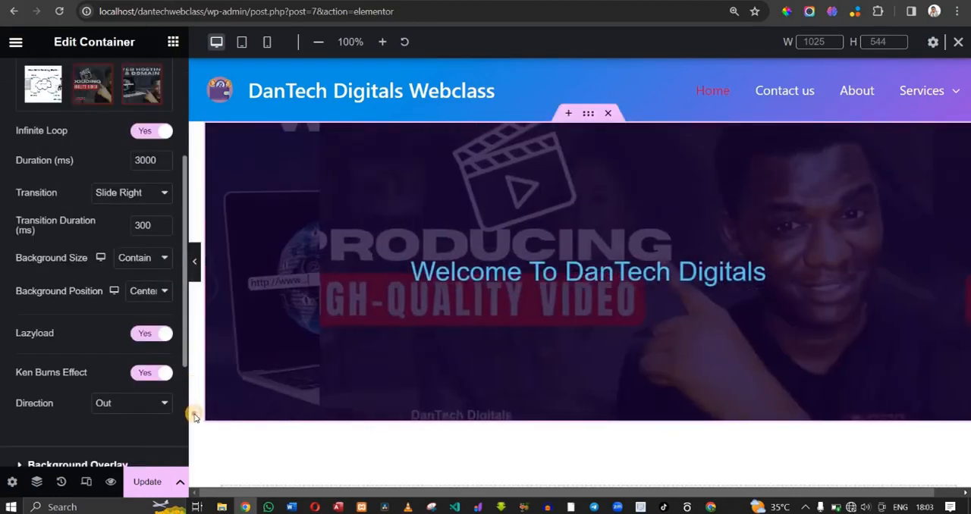
drag(194, 416, 183, 363)
scroll(183, 449, down, 1)
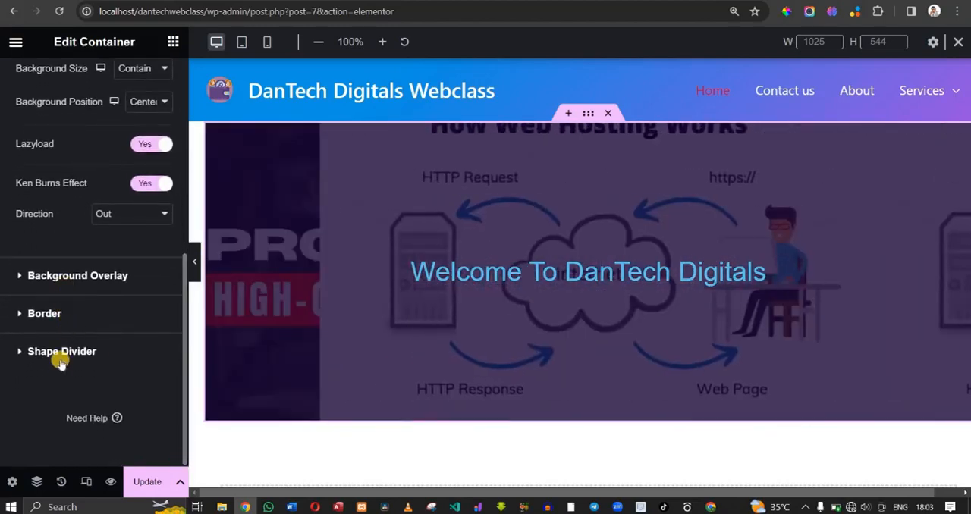
click(61, 357)
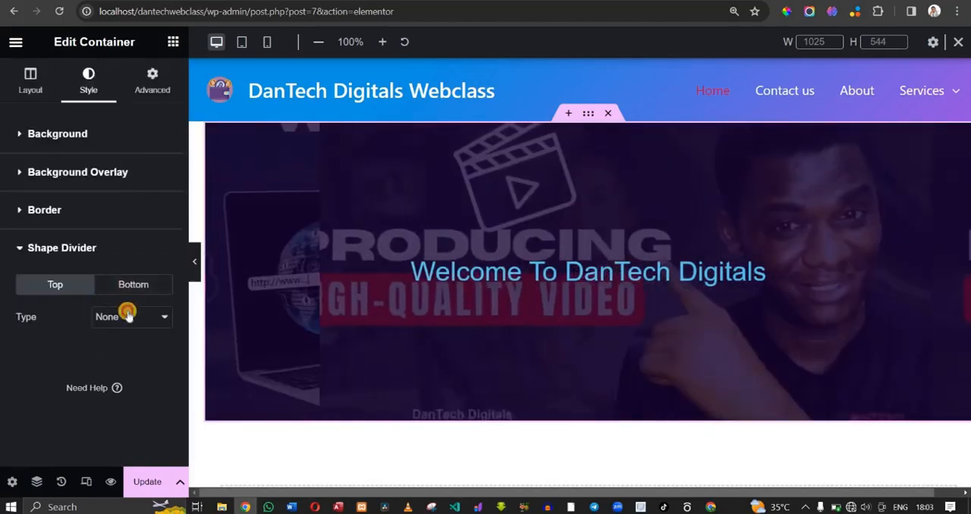
click(127, 315)
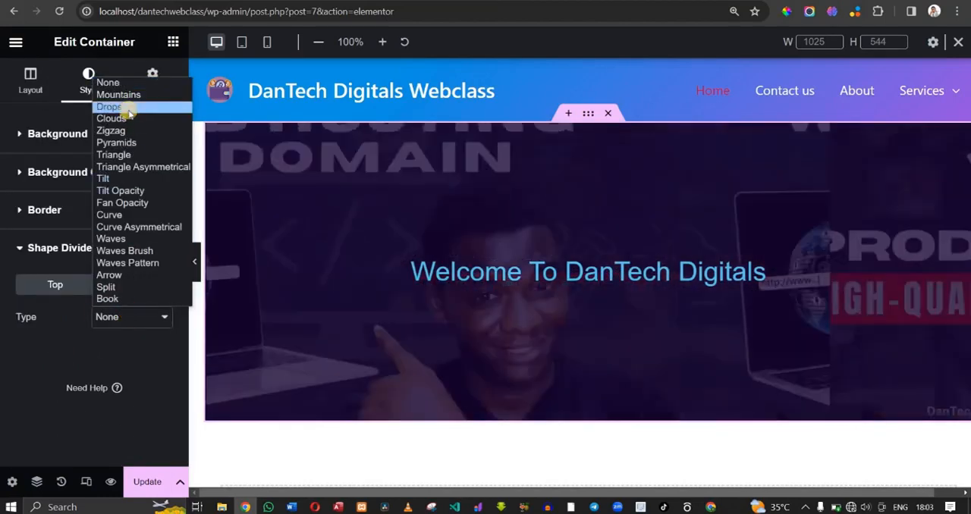
click(129, 113)
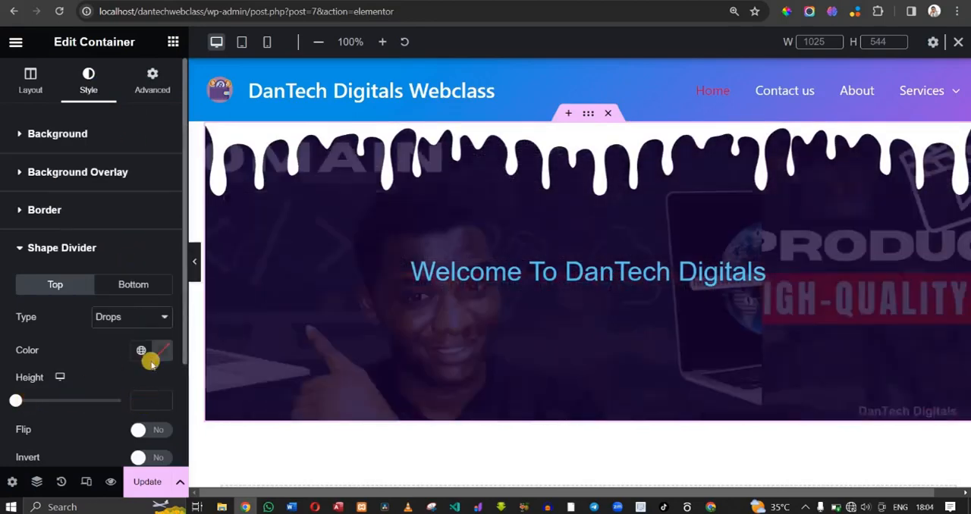
click(122, 321)
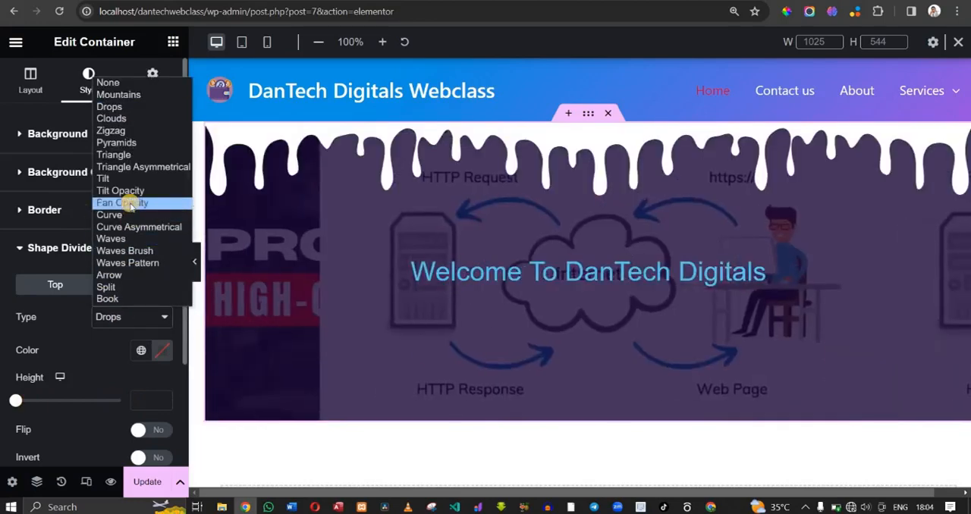
click(121, 83)
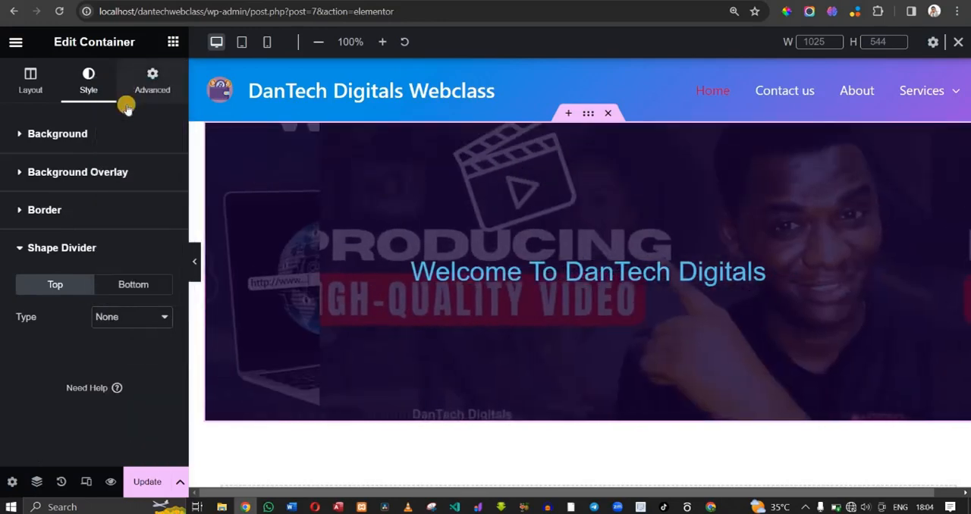
- Try the Curve shape divider on the container's bottom edge and replace it with Waves
click(133, 283)
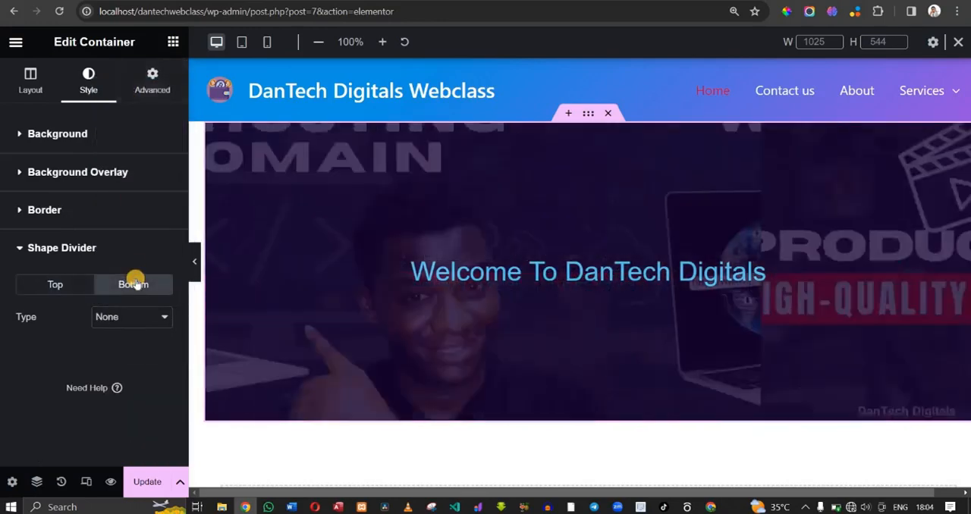
click(114, 318)
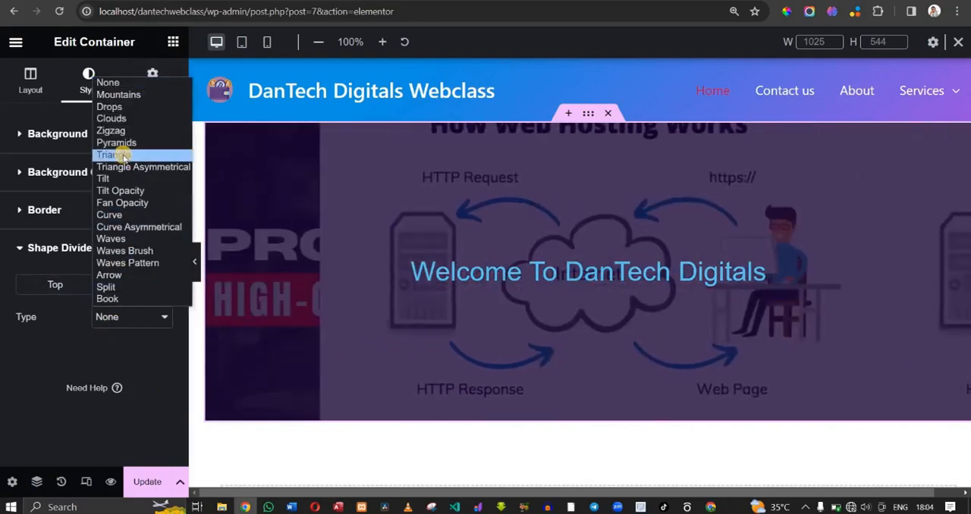
click(134, 218)
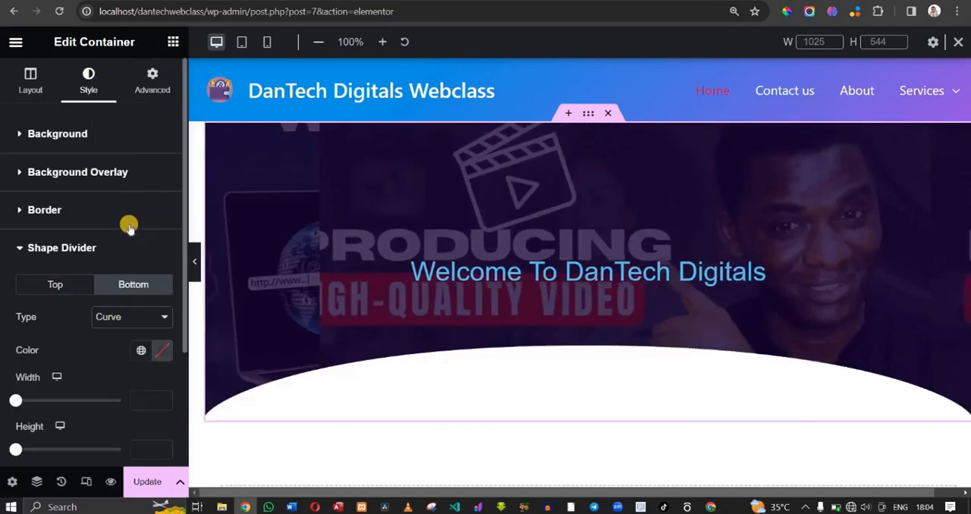
click(127, 319)
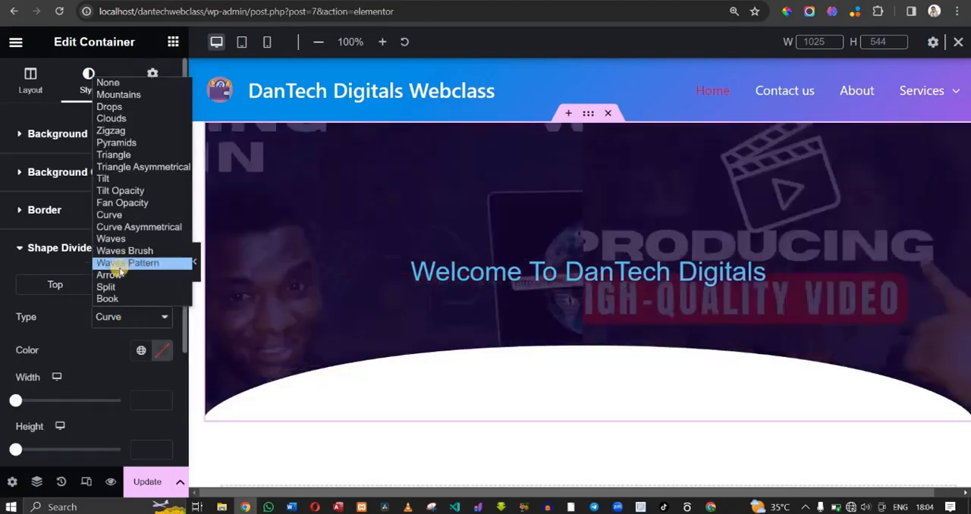
click(111, 239)
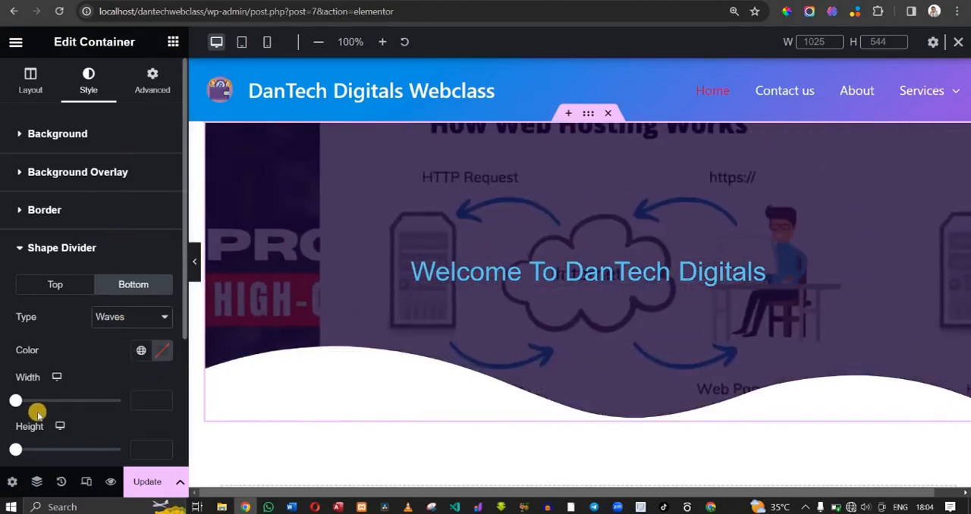
- Set the bottom Waves divider's width to 100 and its height to 34
mouse_move(18, 400)
mouse_down()
mouse_move(37, 399)
mouse_move(6, 387)
mouse_up()
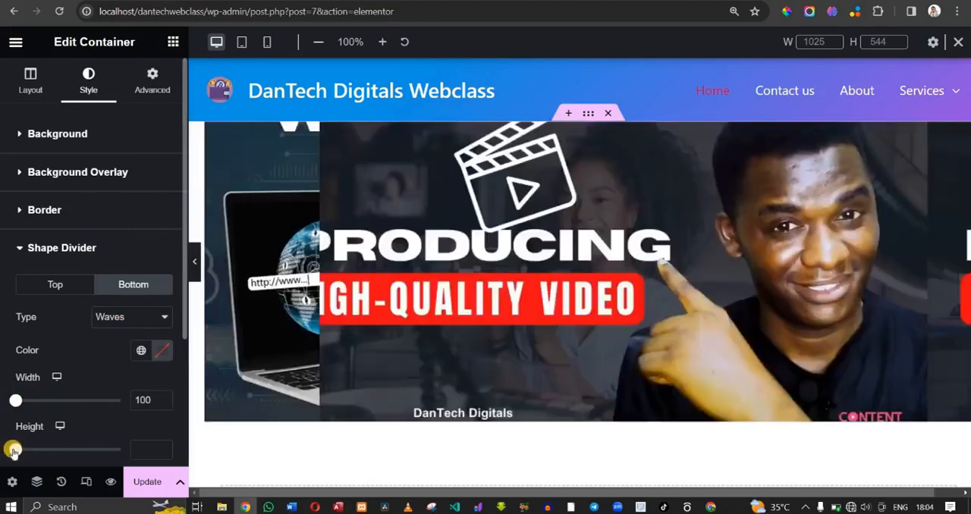
mouse_move(13, 450)
mouse_down()
mouse_move(34, 451)
mouse_move(20, 450)
mouse_up()
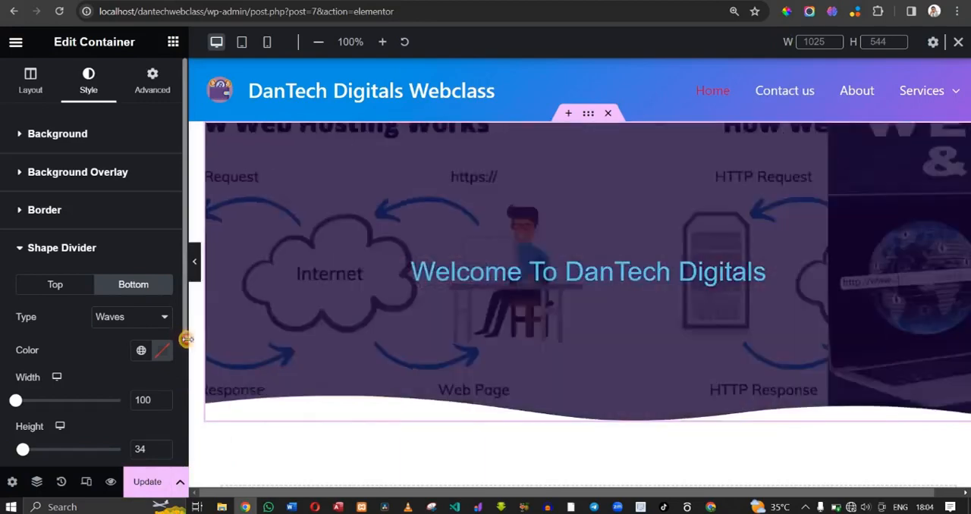
scroll(186, 338, down, 1)
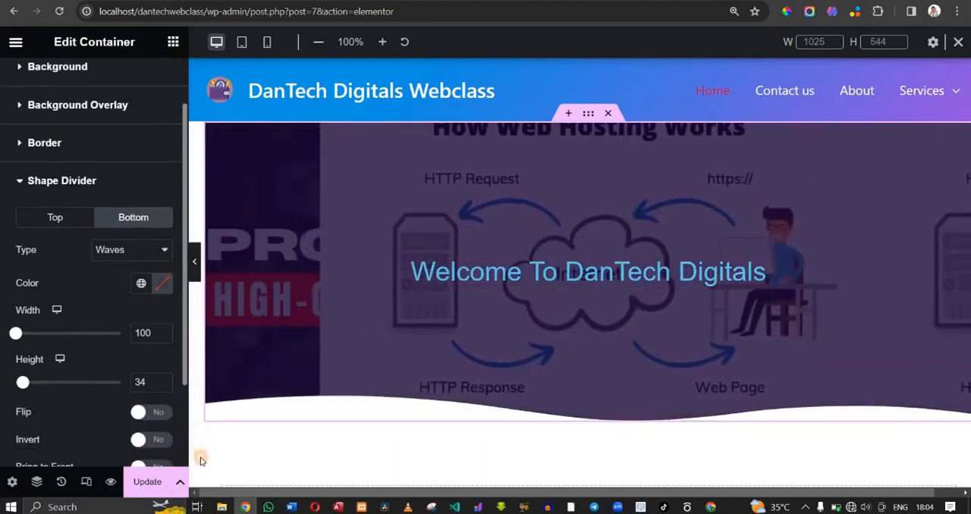
scroll(114, 455, down, 2)
scroll(110, 405, up, 1)
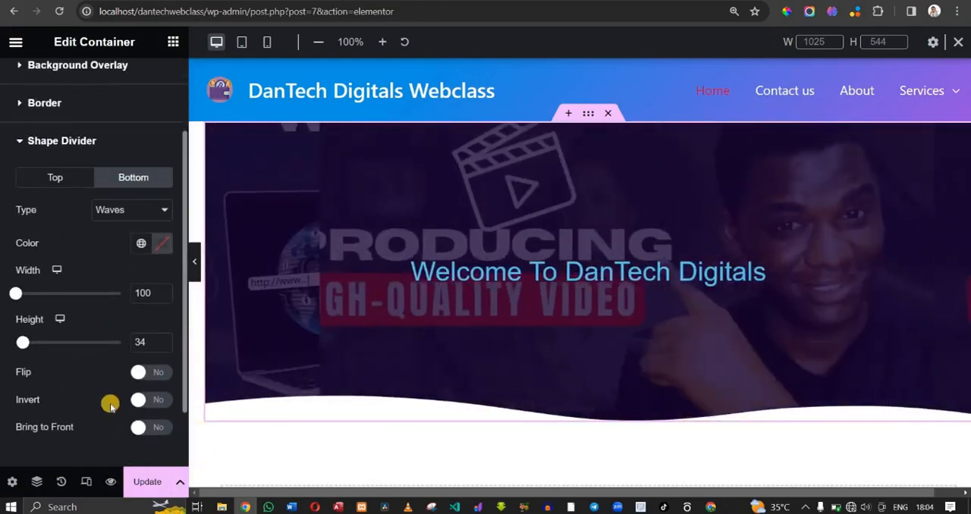
scroll(121, 417, down, 1)
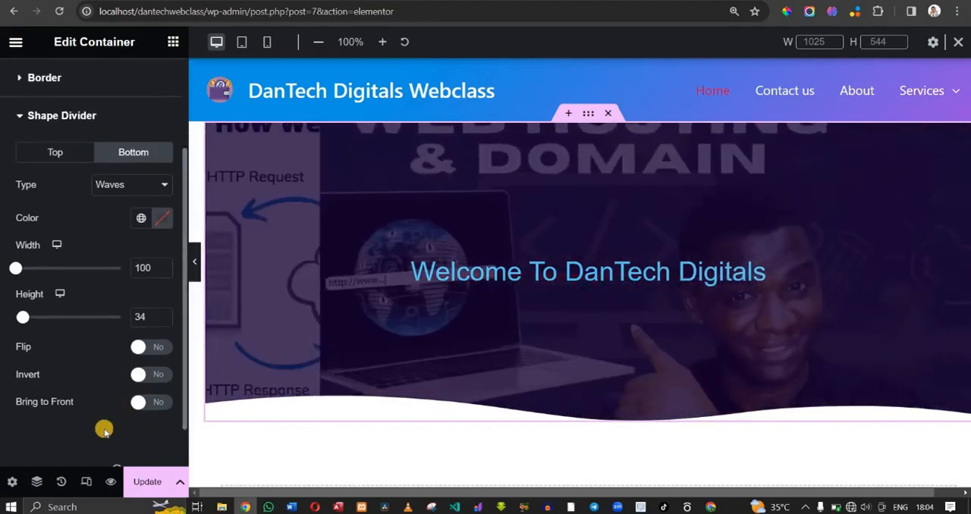
- Save the page with the new shape divider and reload the live home page
click(147, 475)
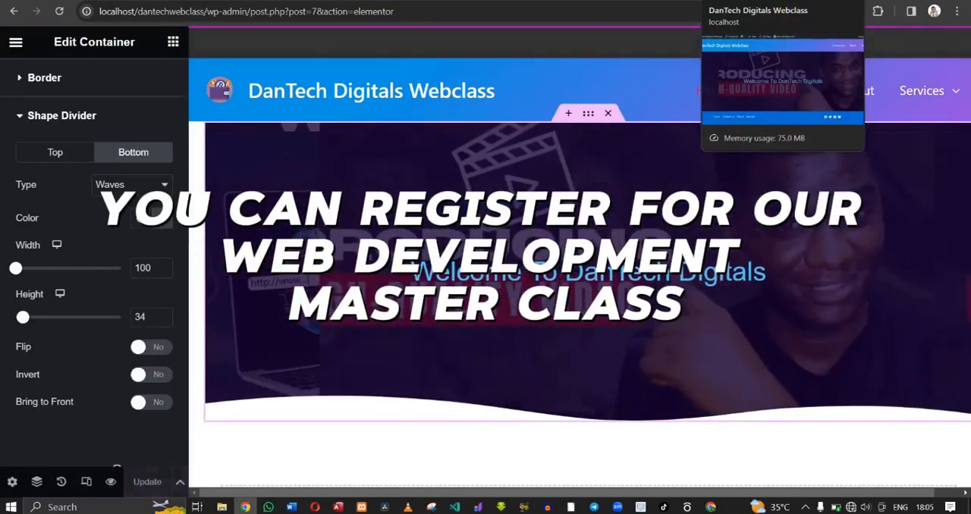
click(759, 2)
click(59, 11)
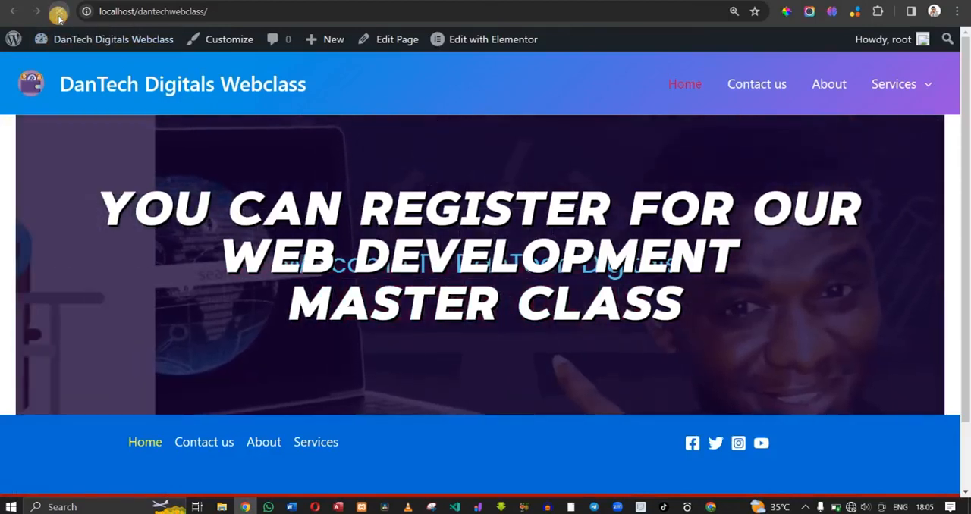
click(59, 11)
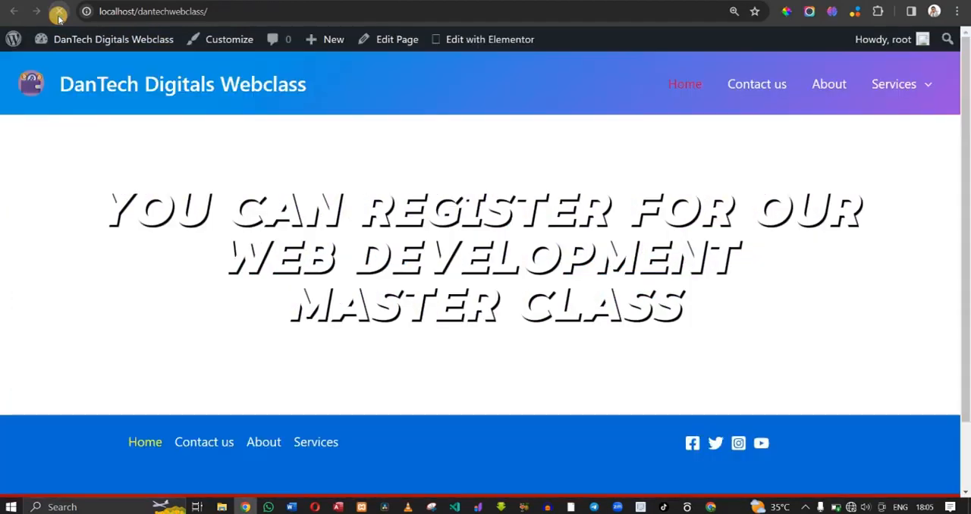